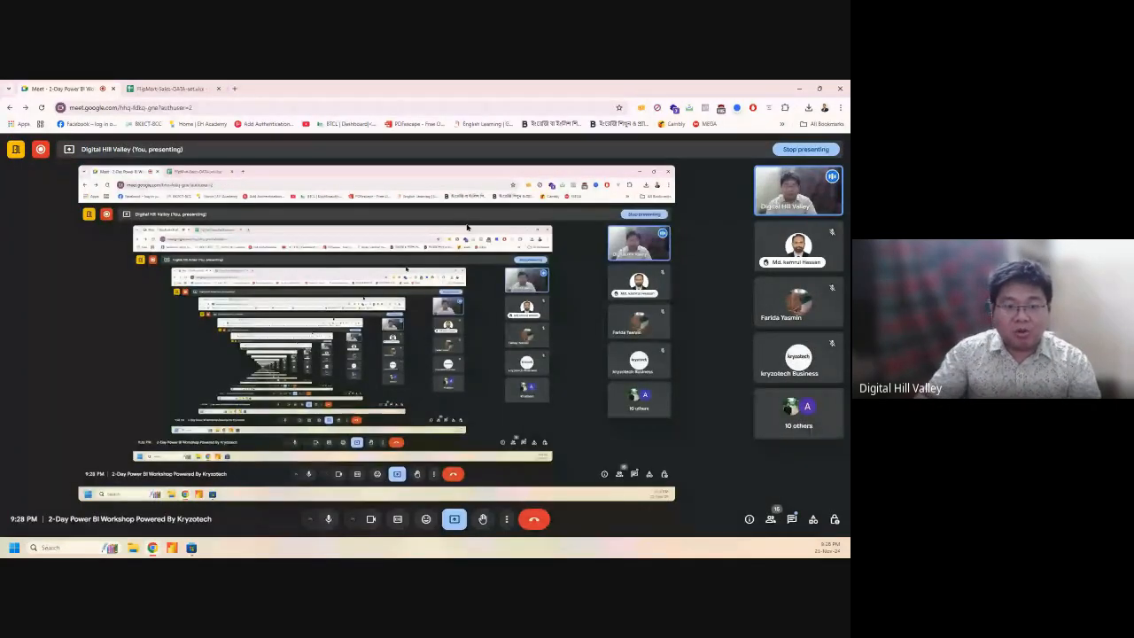
# Step: Switch to the FlipMart-Sales-DATA-set spreadsheet and copy its sharing link from the sharing settings
pyautogui.click(507, 519)
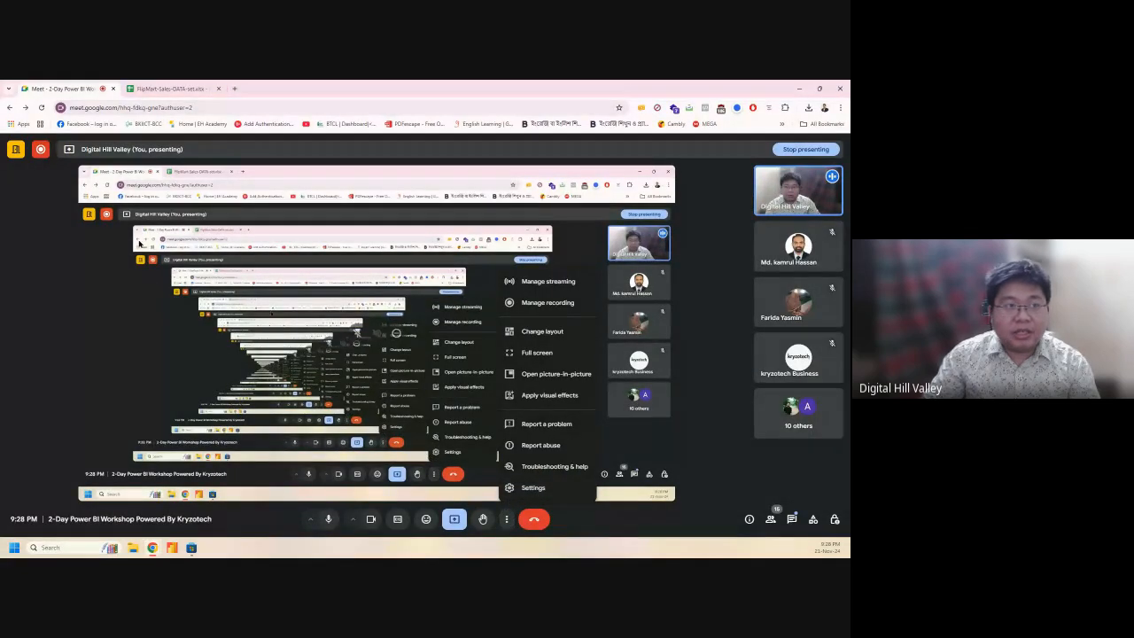
pyautogui.click(169, 88)
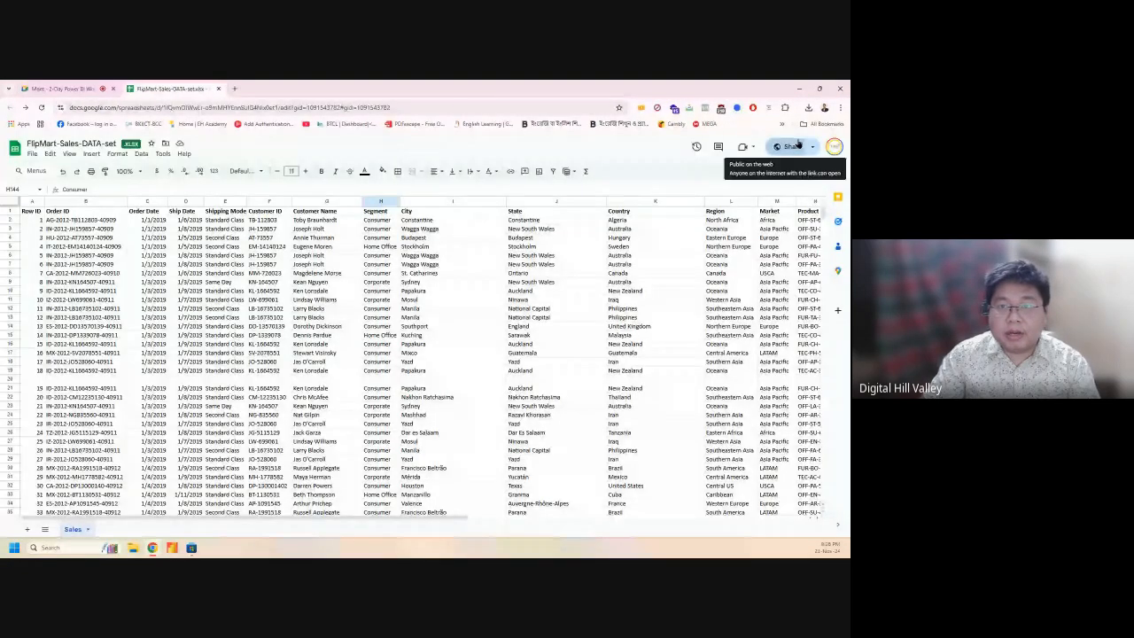
pyautogui.click(799, 144)
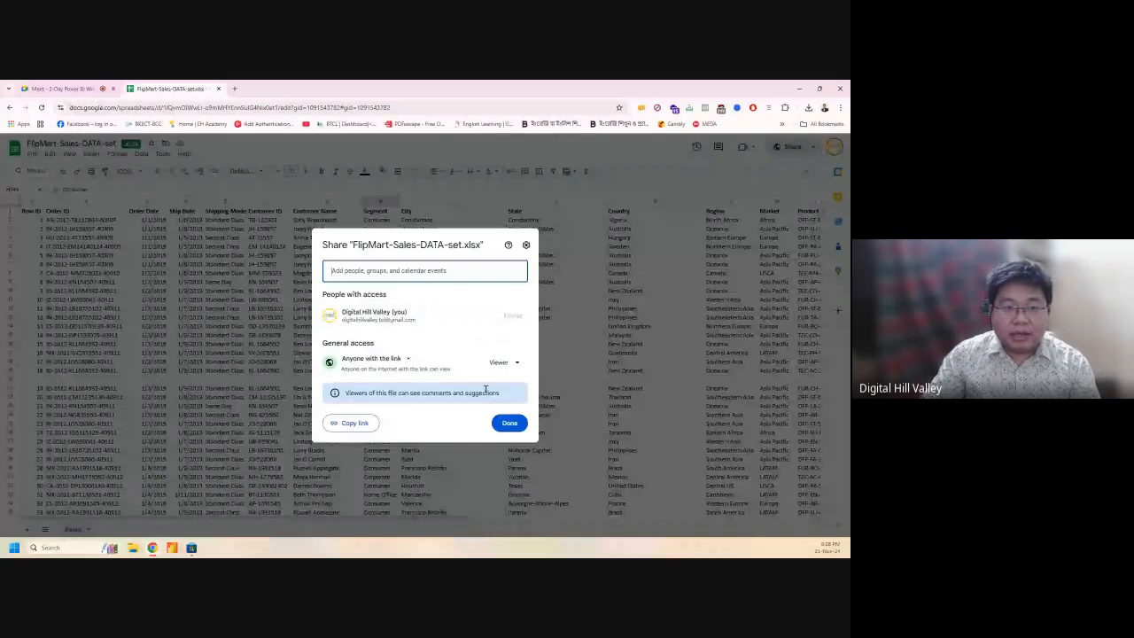
pyautogui.click(358, 423)
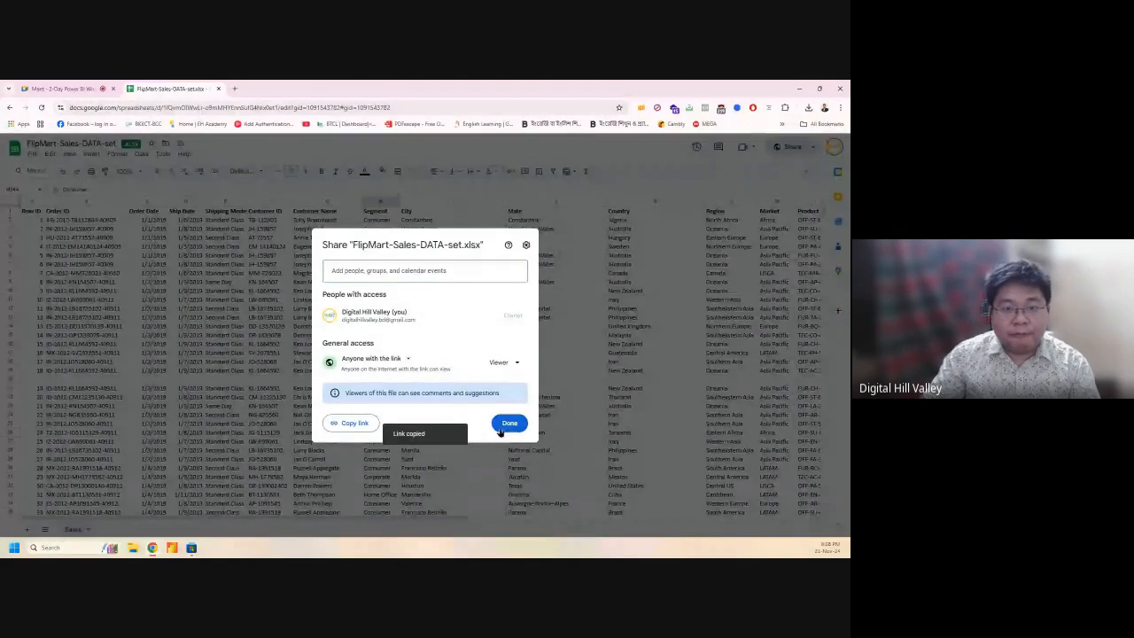
pyautogui.click(507, 425)
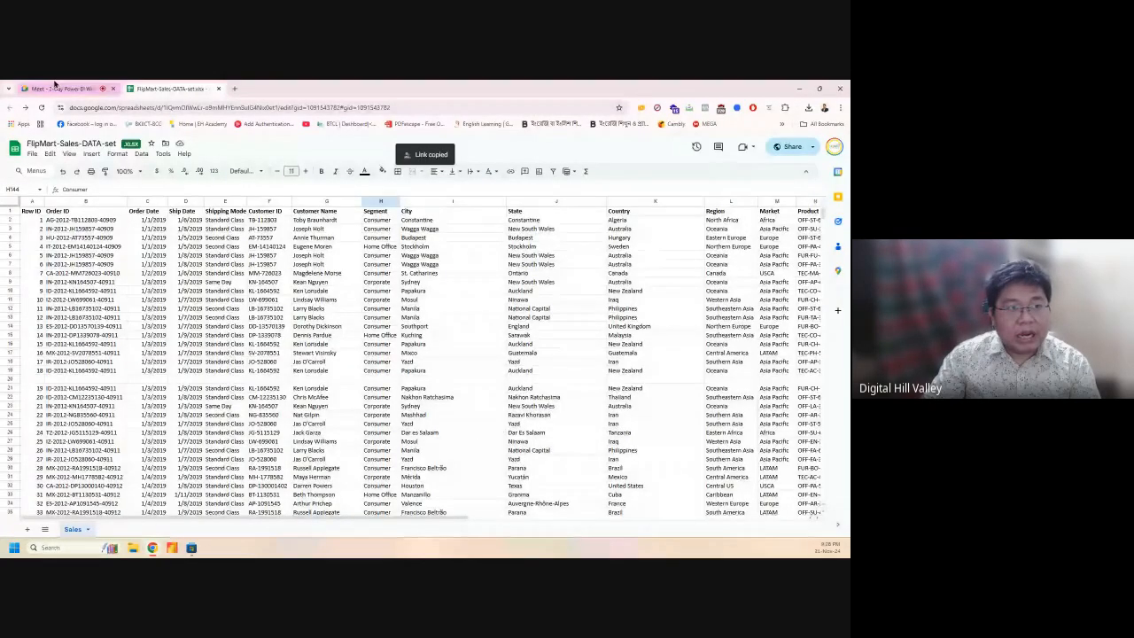
# Step: Return to the Google Meet call and send the copied spreadsheet link to everyone in the in-call messages
pyautogui.click(62, 89)
pyautogui.click(792, 519)
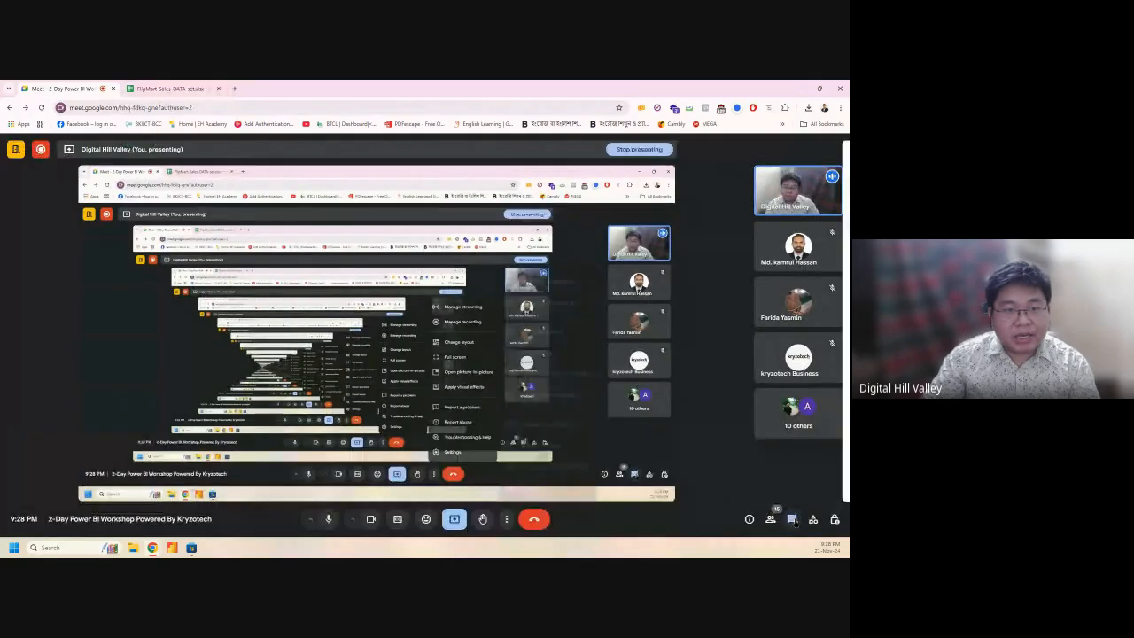
pyautogui.click(746, 492)
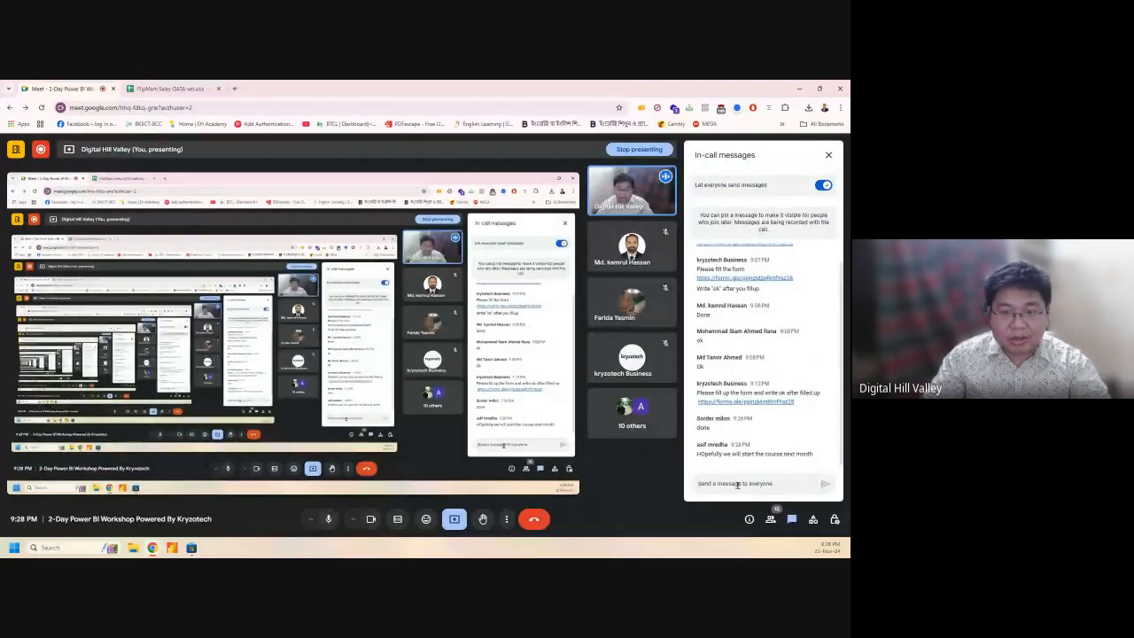
pyautogui.hotkey('ctrl', 'v')
pyautogui.click(825, 471)
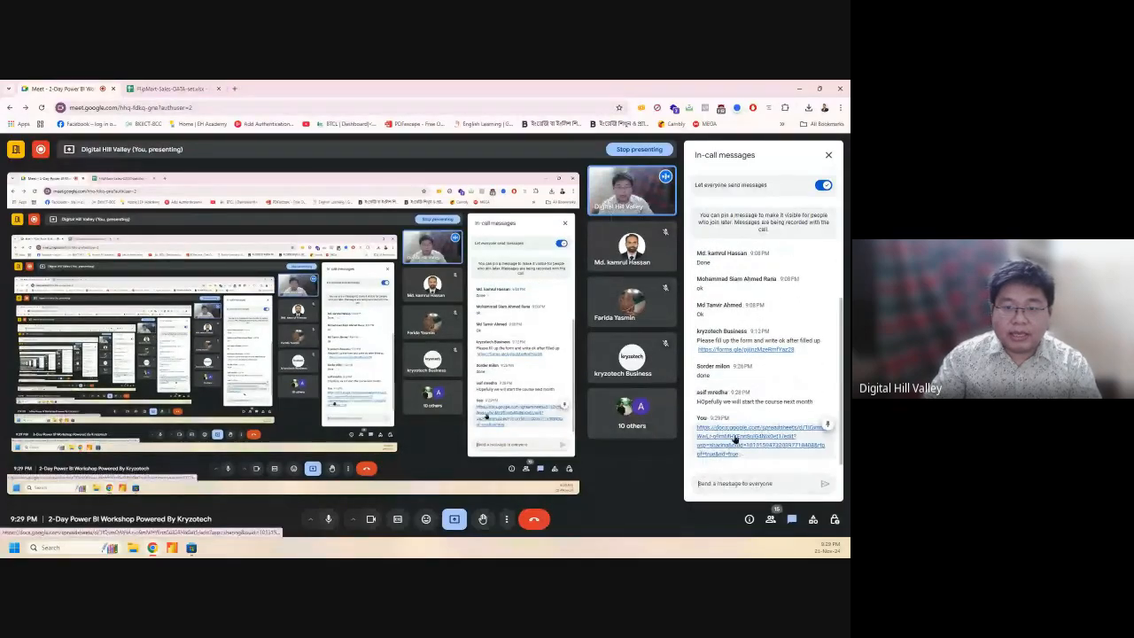
# Step: Download the FlipMart-Sales-DATA-set spreadsheet as a Microsoft Excel (.xlsx) file to the Desktop
pyautogui.click(190, 88)
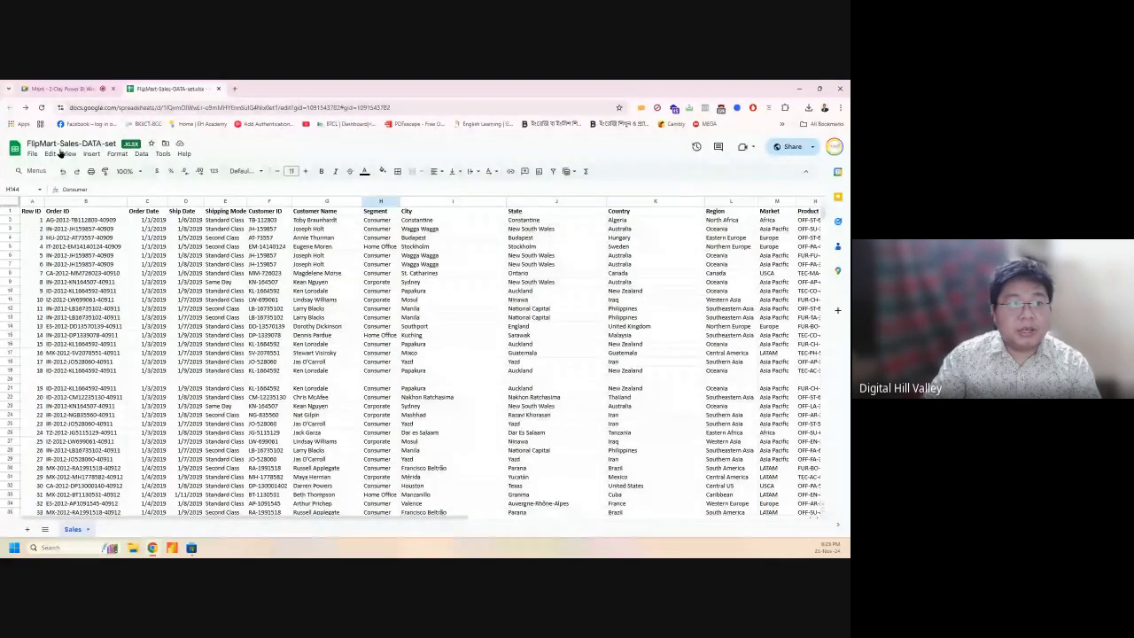
pyautogui.click(32, 154)
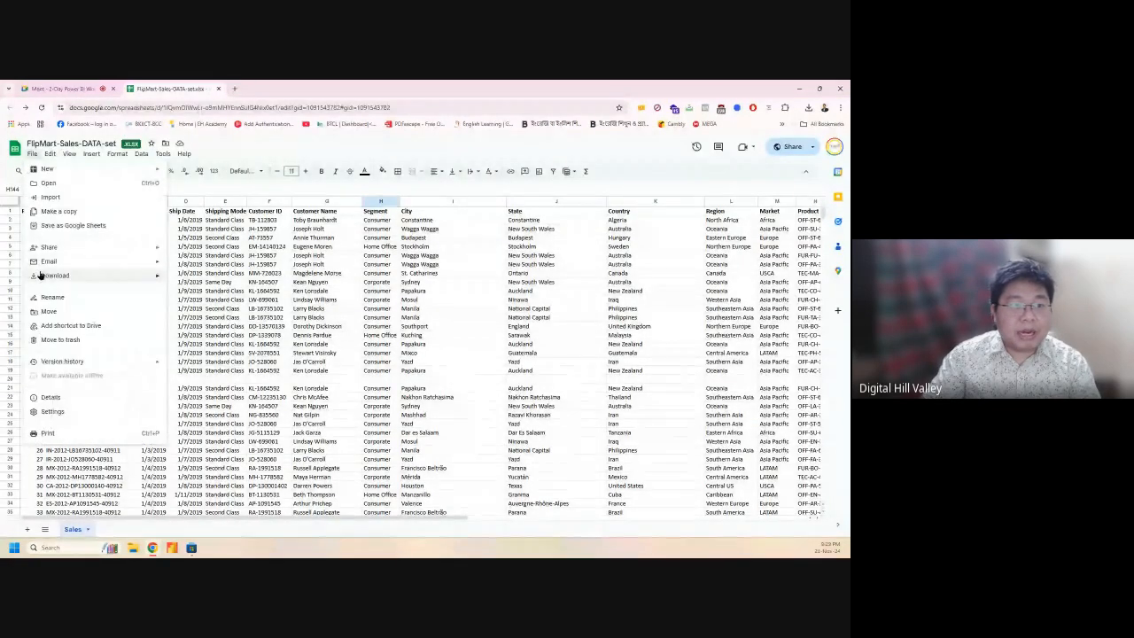
pyautogui.moveTo(40, 276)
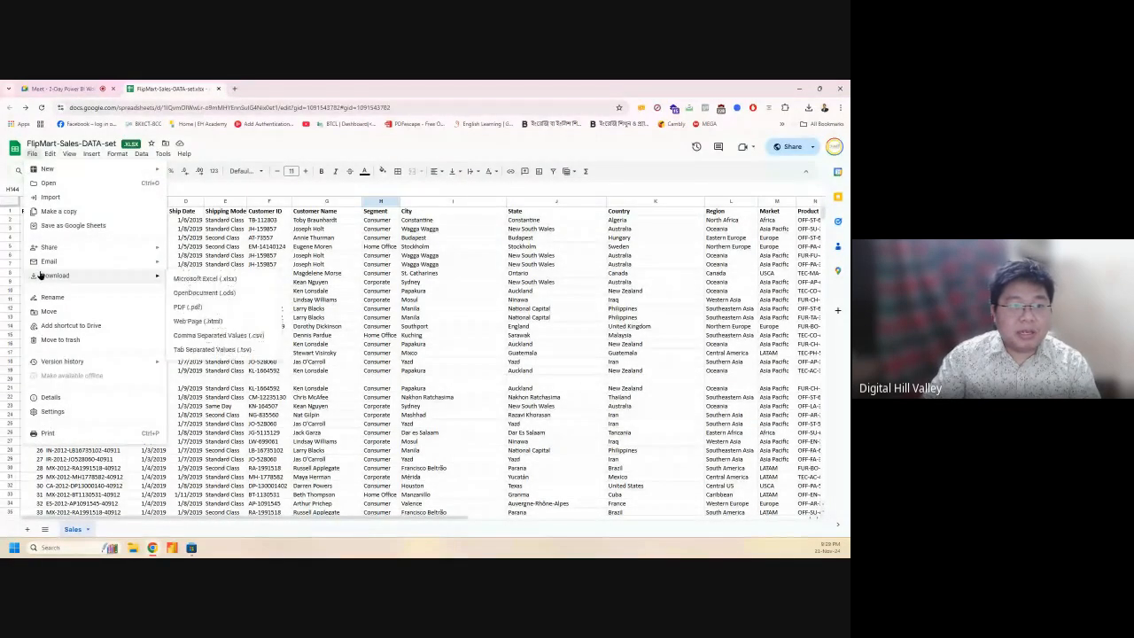
pyautogui.click(201, 279)
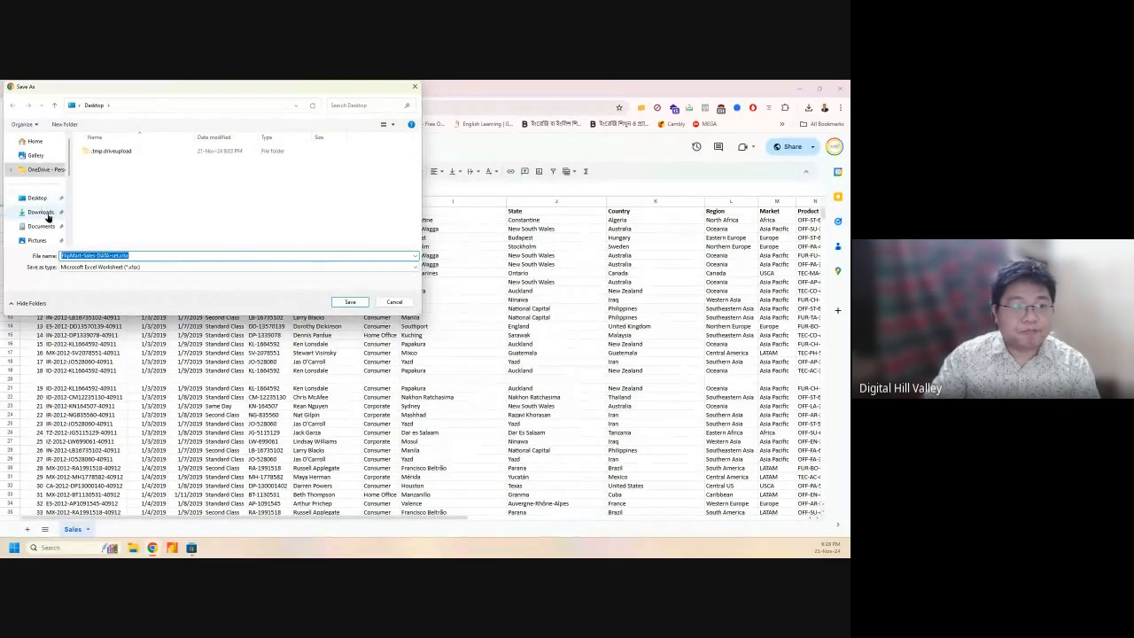
pyautogui.click(39, 202)
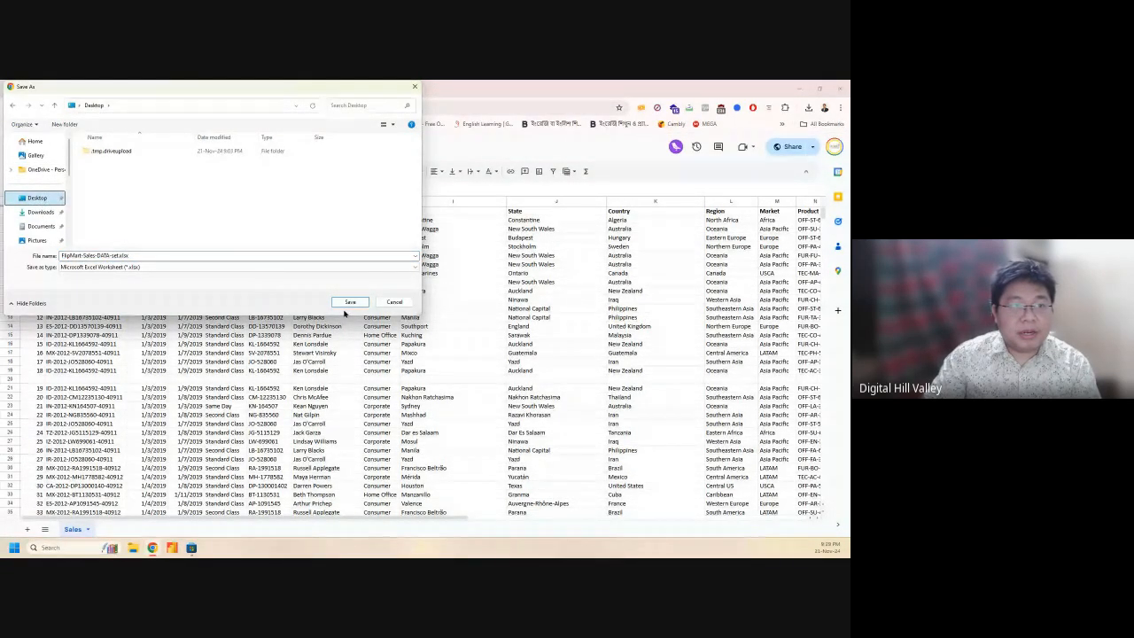
pyautogui.click(347, 305)
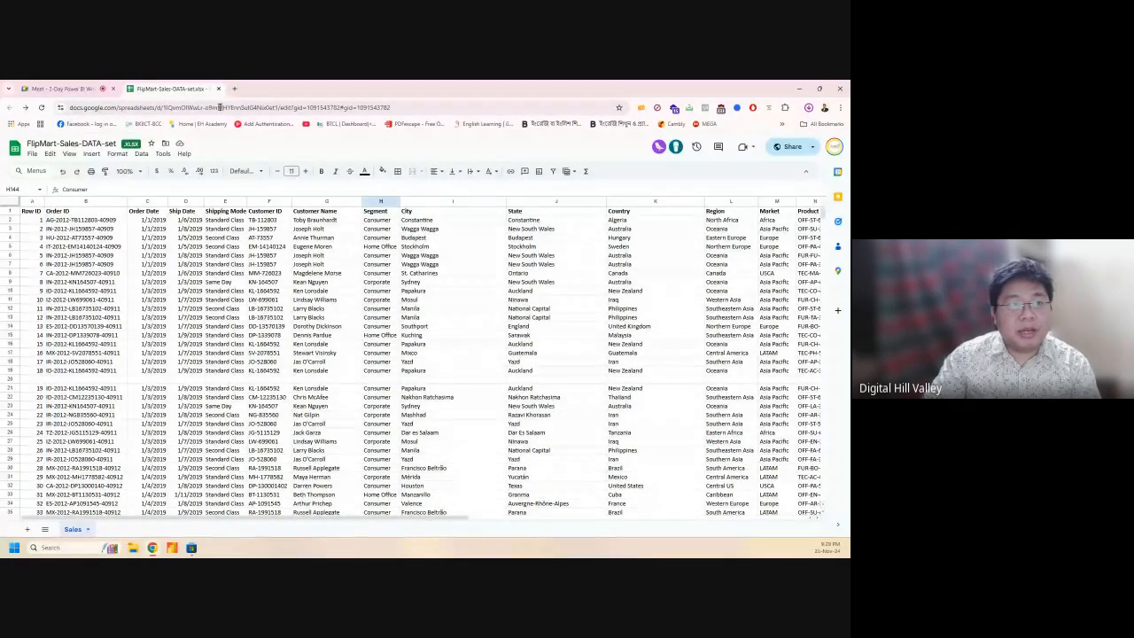
# Step: Launch Power BI Desktop, maximize its window and start a blank report
pyautogui.click(73, 88)
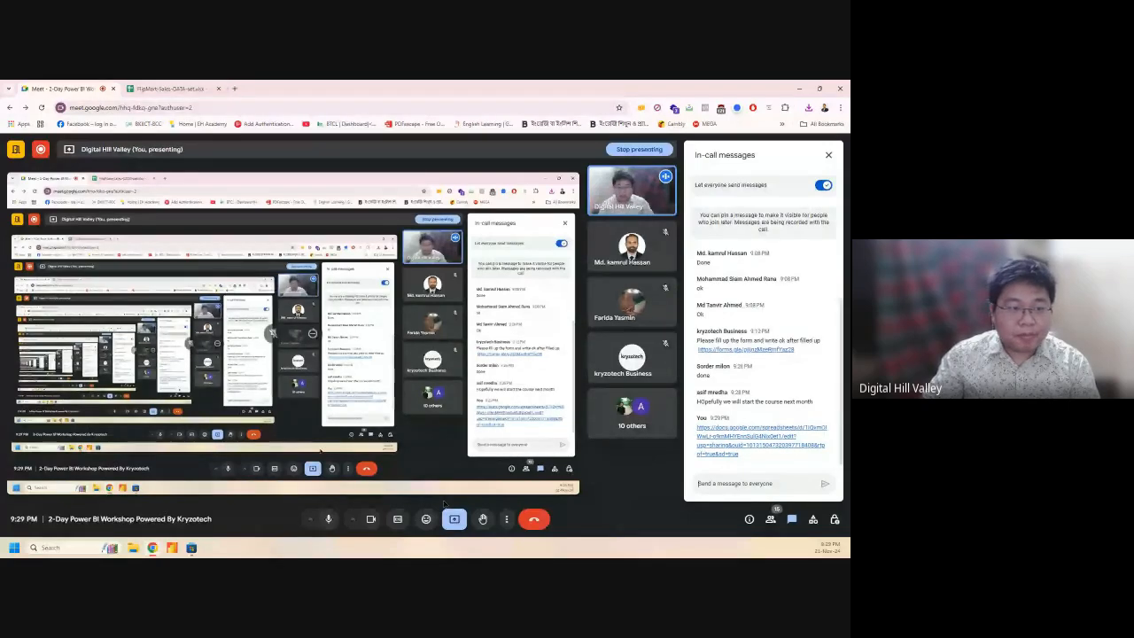
pyautogui.click(178, 552)
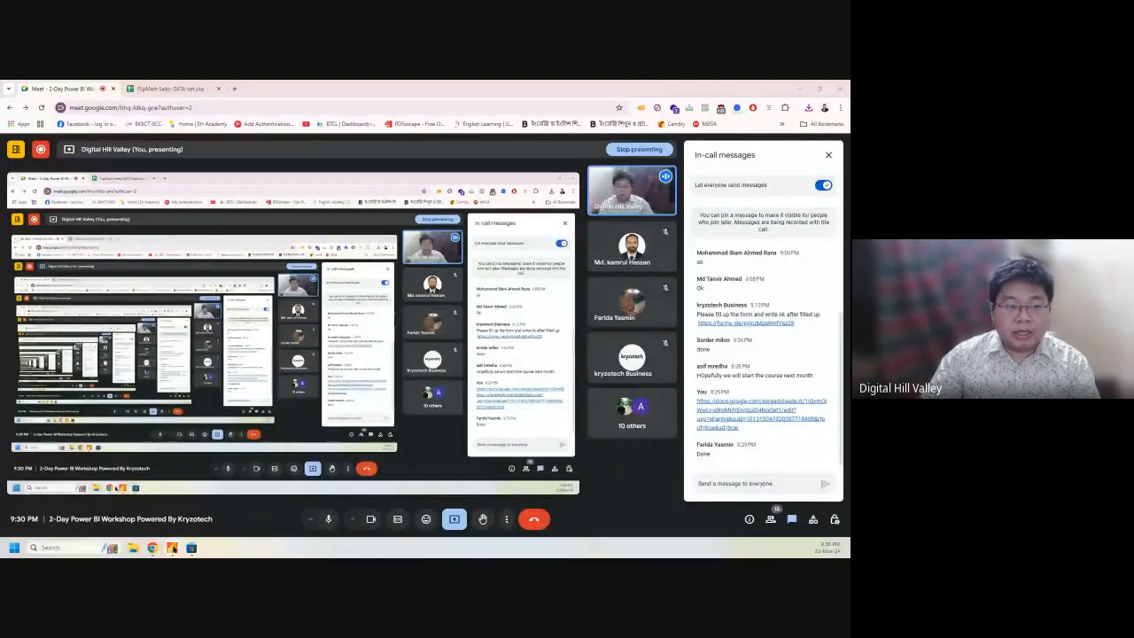
pyautogui.moveTo(172, 547)
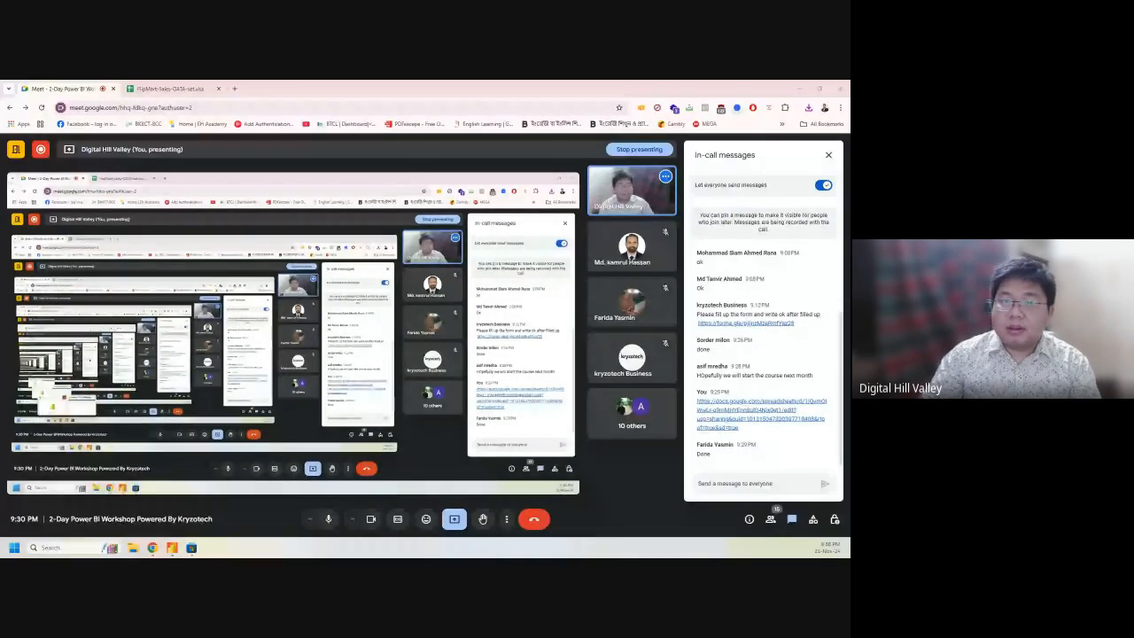
pyautogui.moveTo(581, 223); pyautogui.dragTo(548, 175)
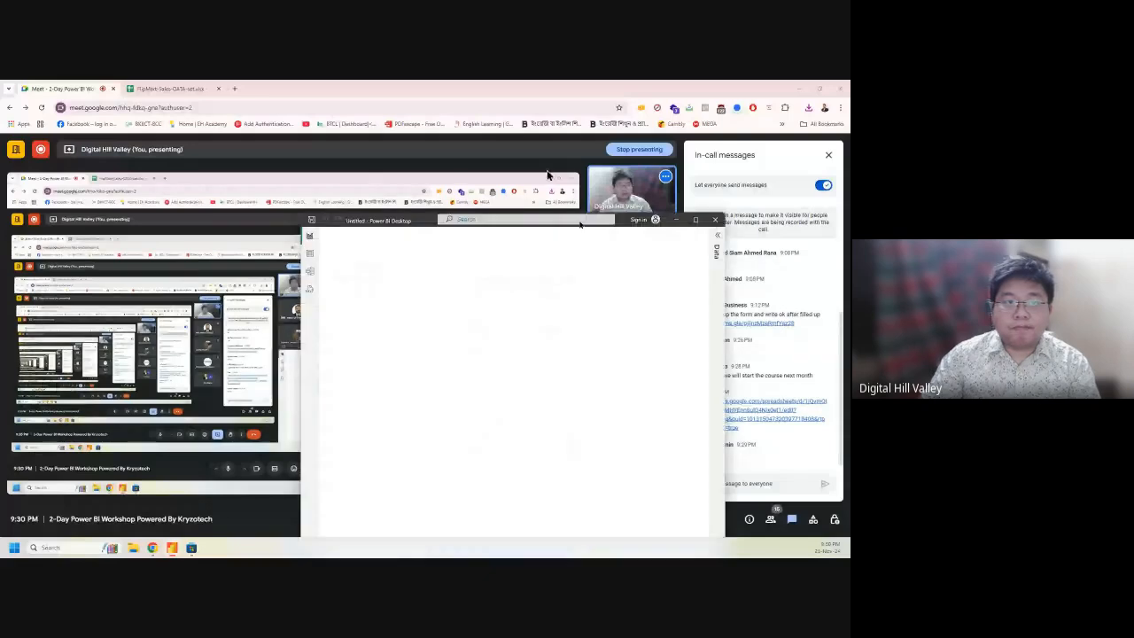
pyautogui.moveTo(580, 224); pyautogui.dragTo(527, 104)
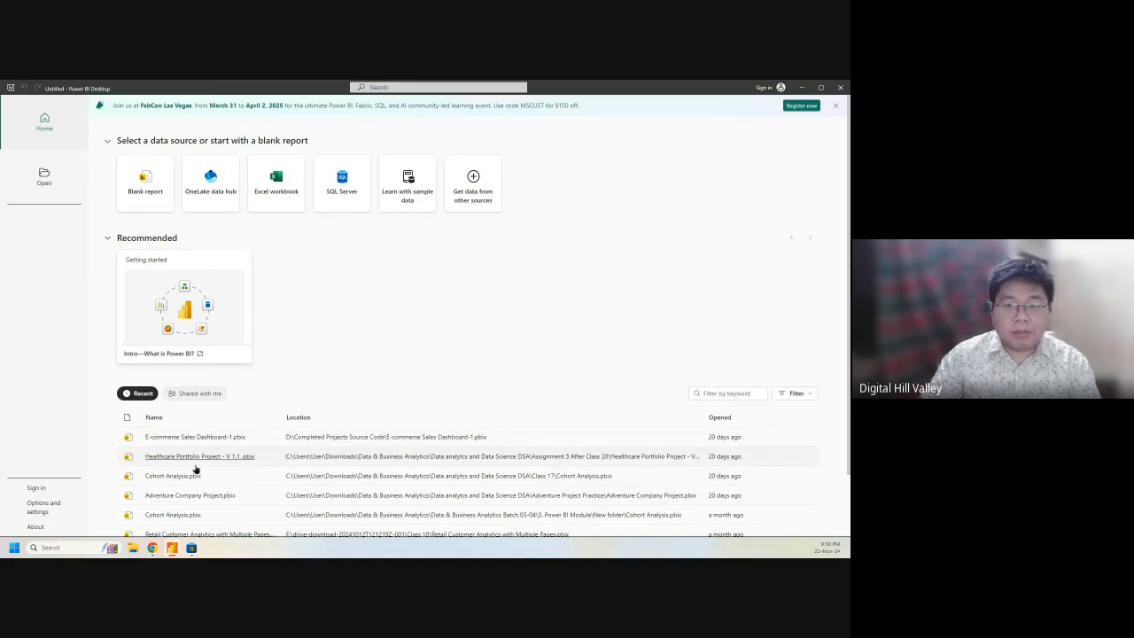
pyautogui.scroll(-2, 182, 433)
pyautogui.scroll(2, 183, 452)
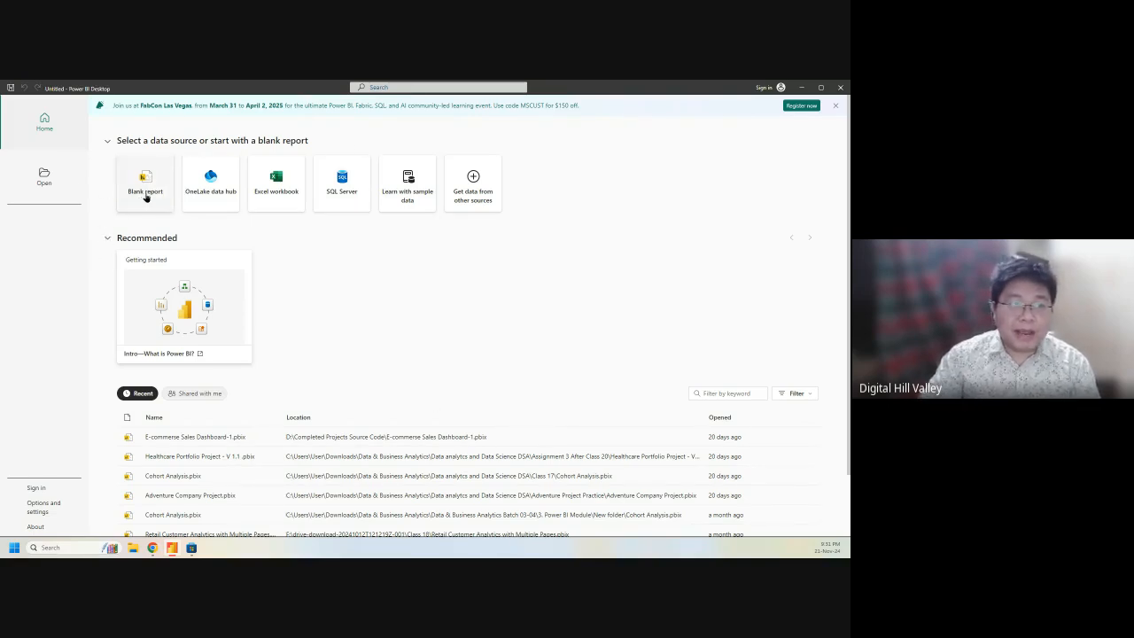
pyautogui.click(146, 197)
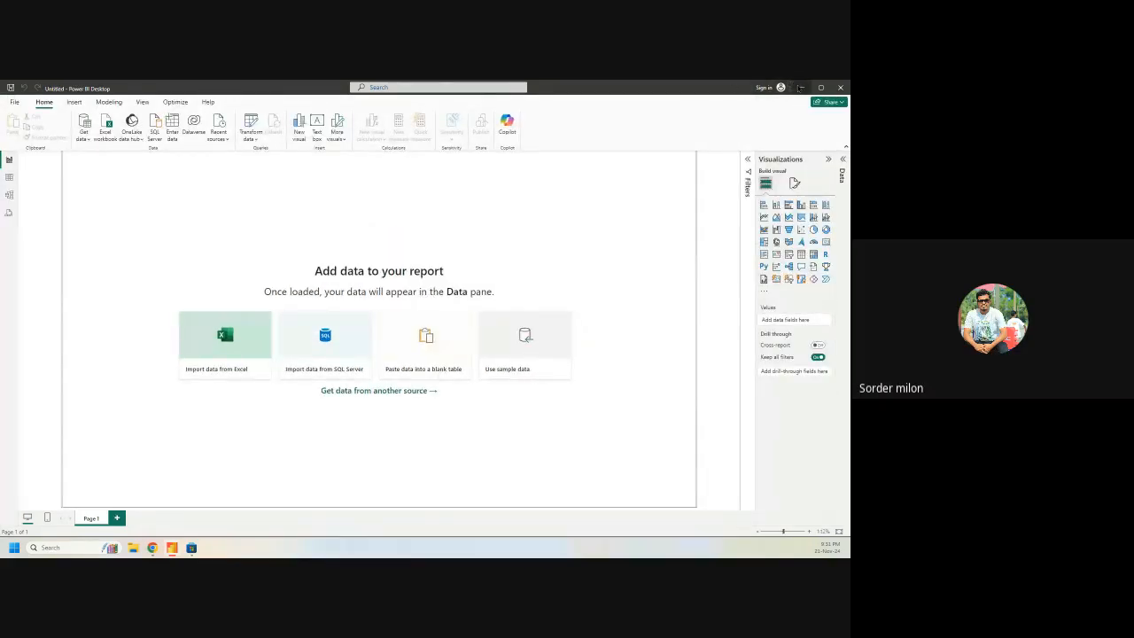
pyautogui.click(800, 88)
pyautogui.click(168, 88)
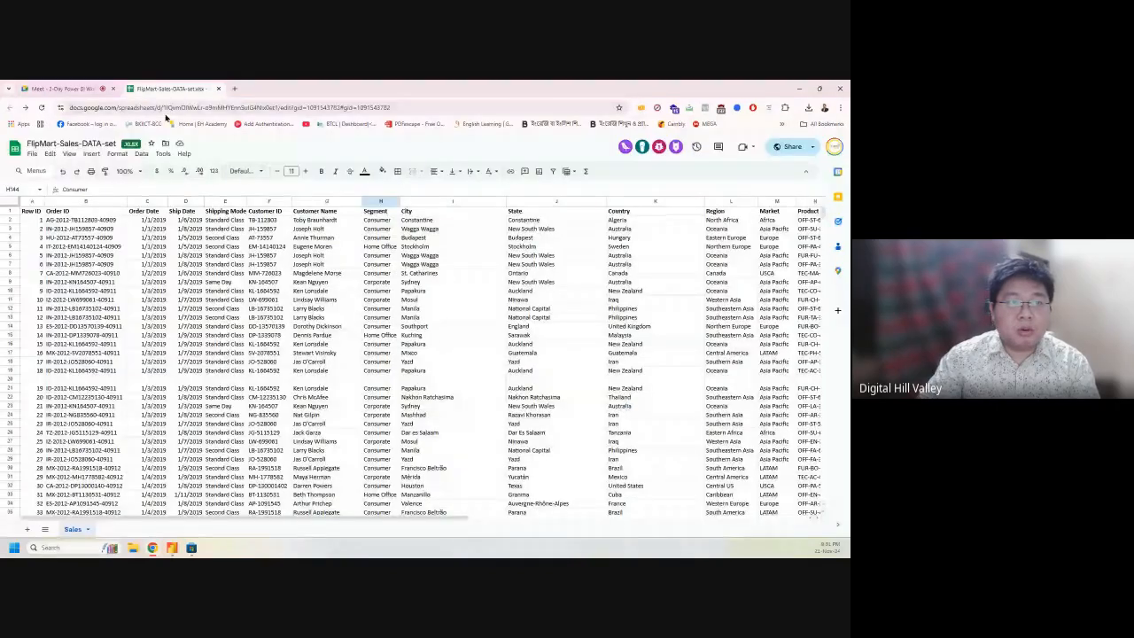
pyautogui.click(32, 153)
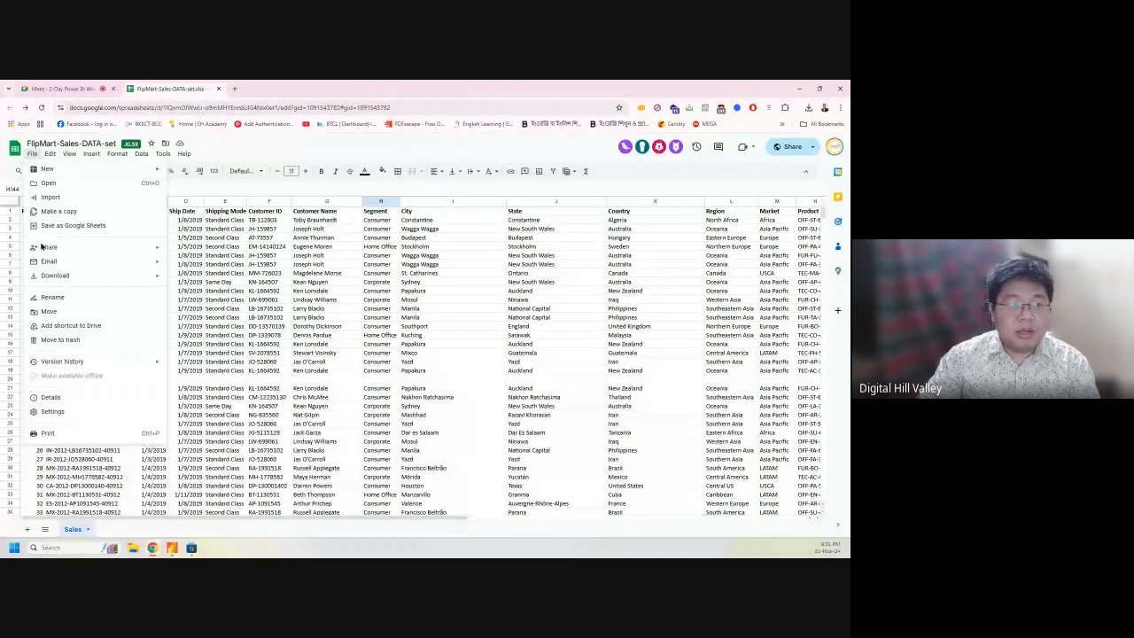
pyautogui.moveTo(80, 277)
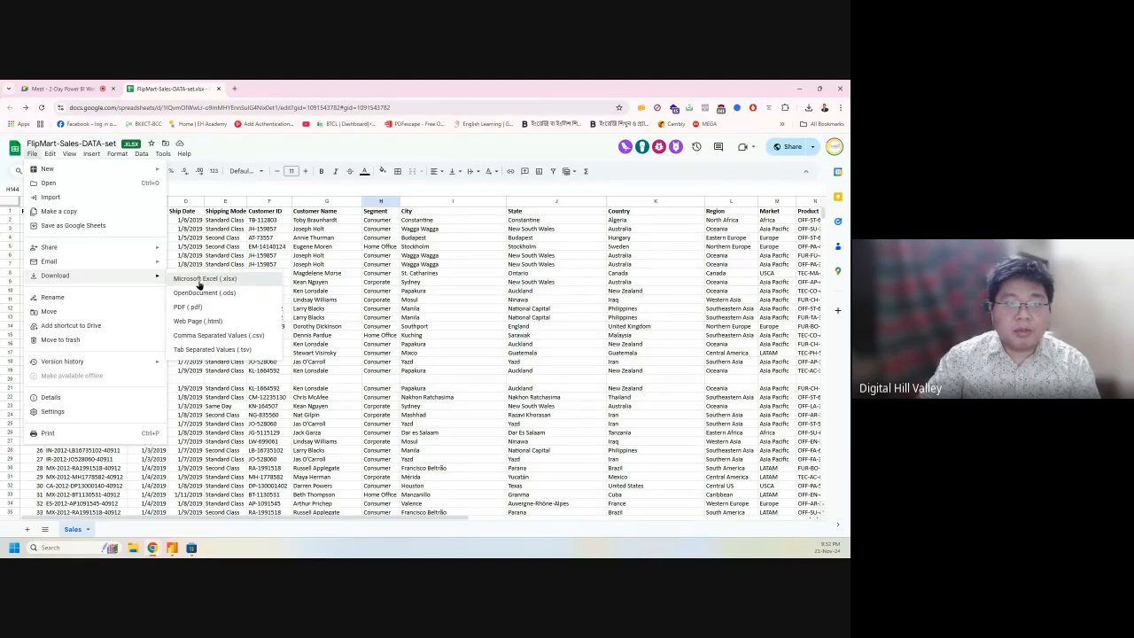
pyautogui.click(198, 283)
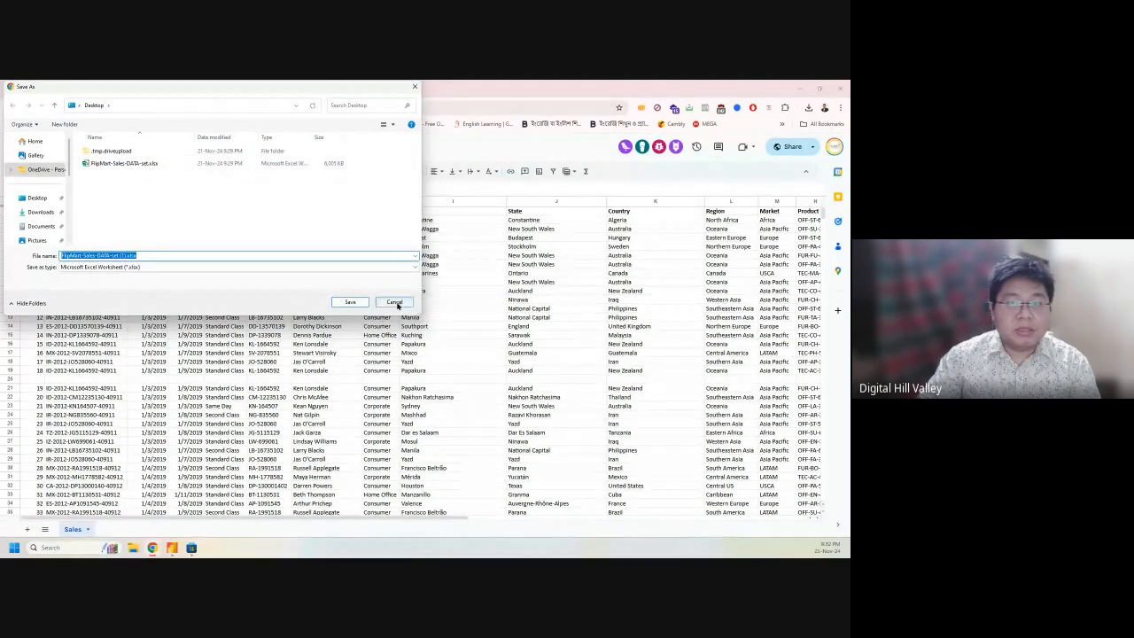
pyautogui.click(393, 302)
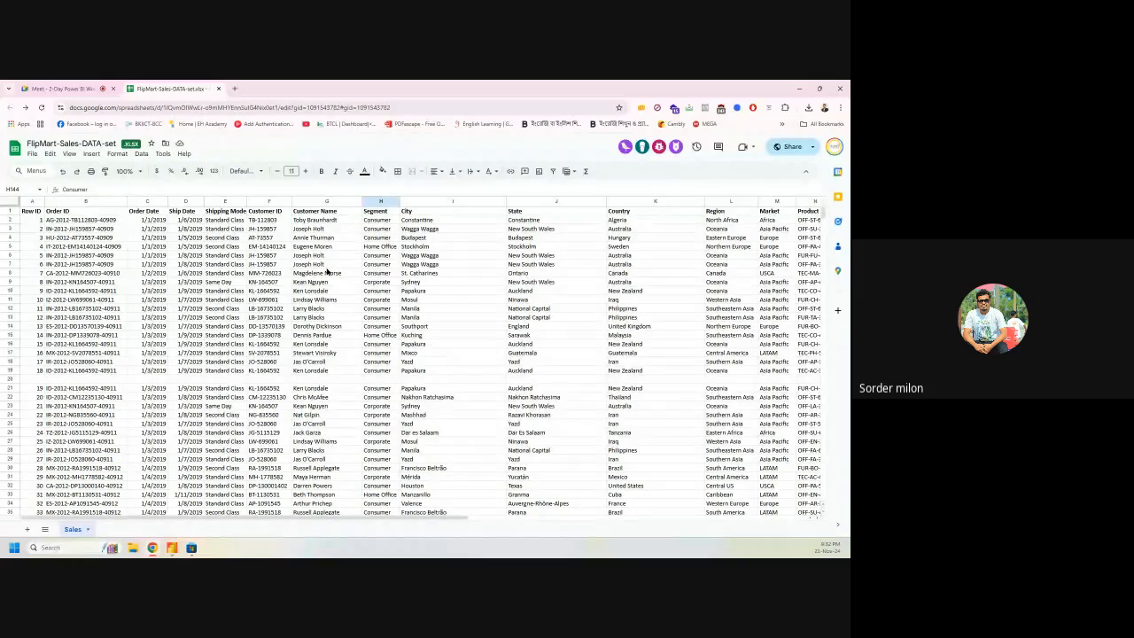
# Step: Check the in-call messages of the Google Meet session for replies about the shared dataset
pyautogui.click(104, 86)
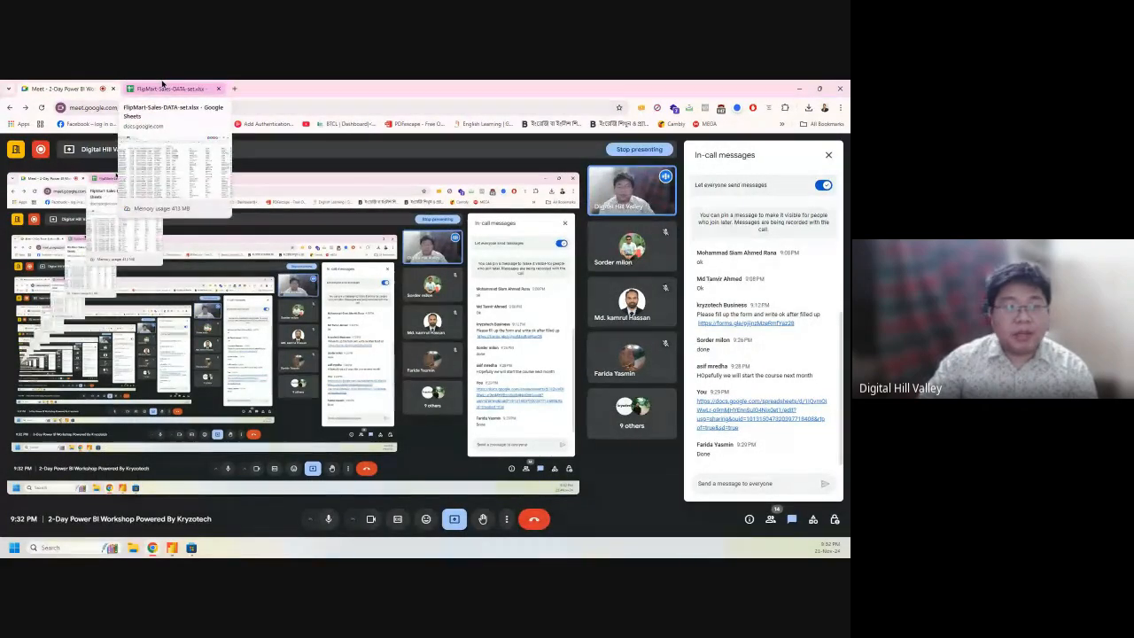
pyautogui.click(164, 87)
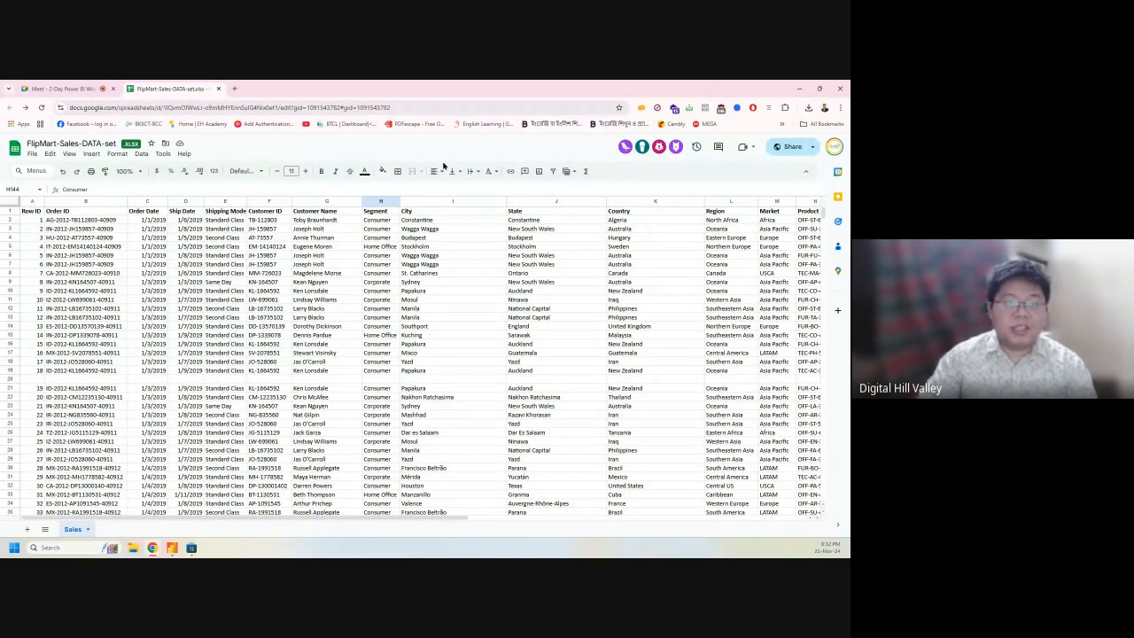
pyautogui.click(92, 84)
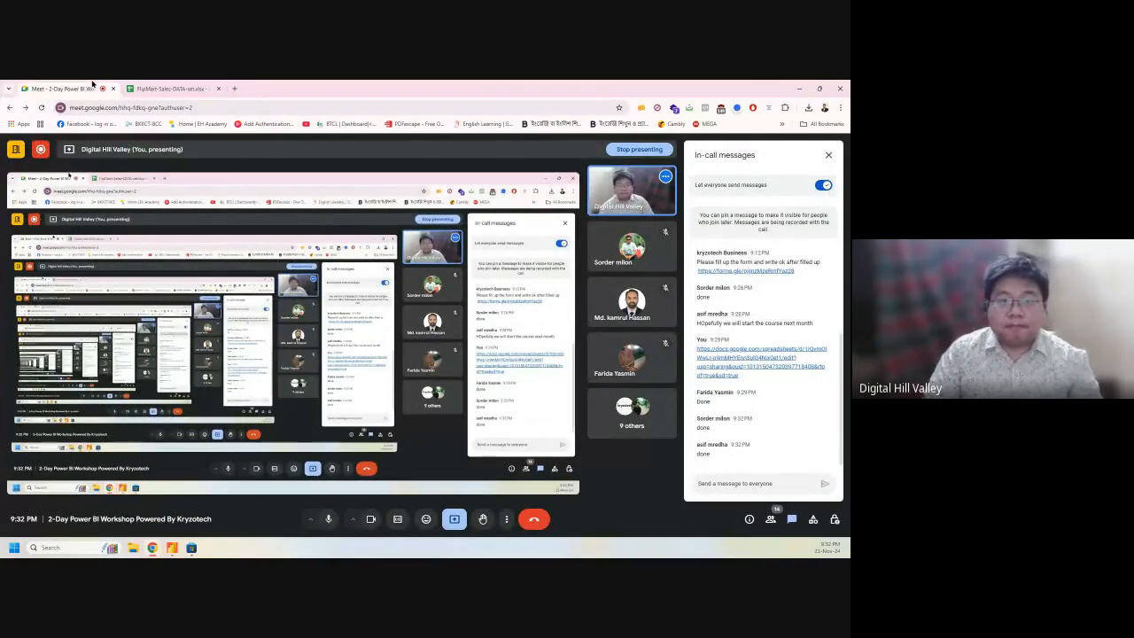
pyautogui.click(162, 86)
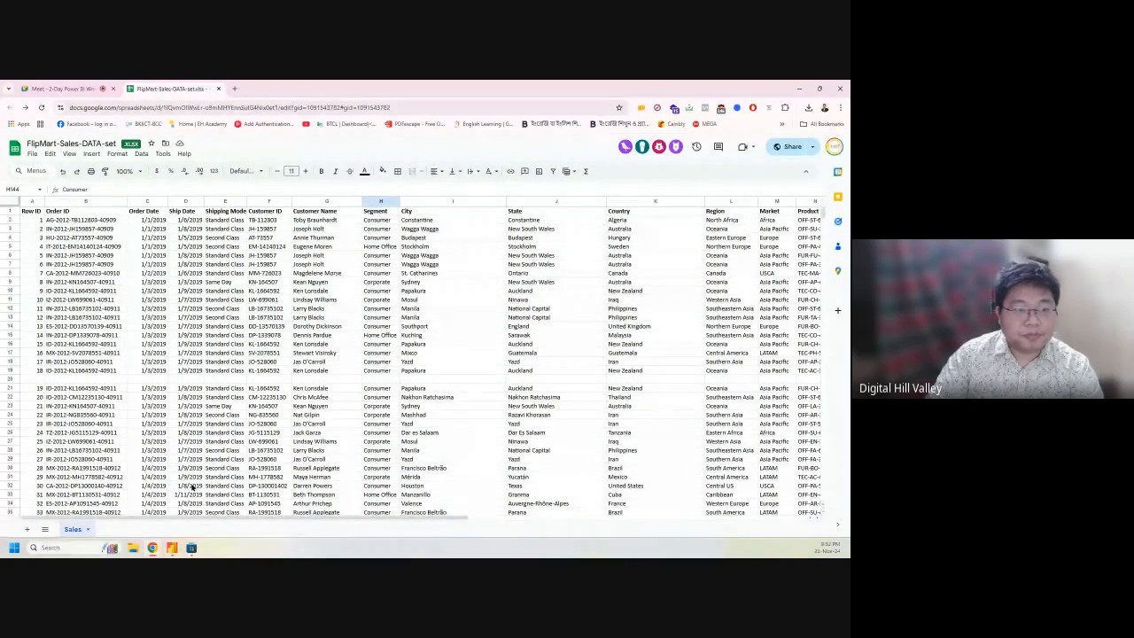
# Step: Switch to Power BI Desktop and look through the blank report's Table, Model, DAX query and Report views
pyautogui.click(172, 548)
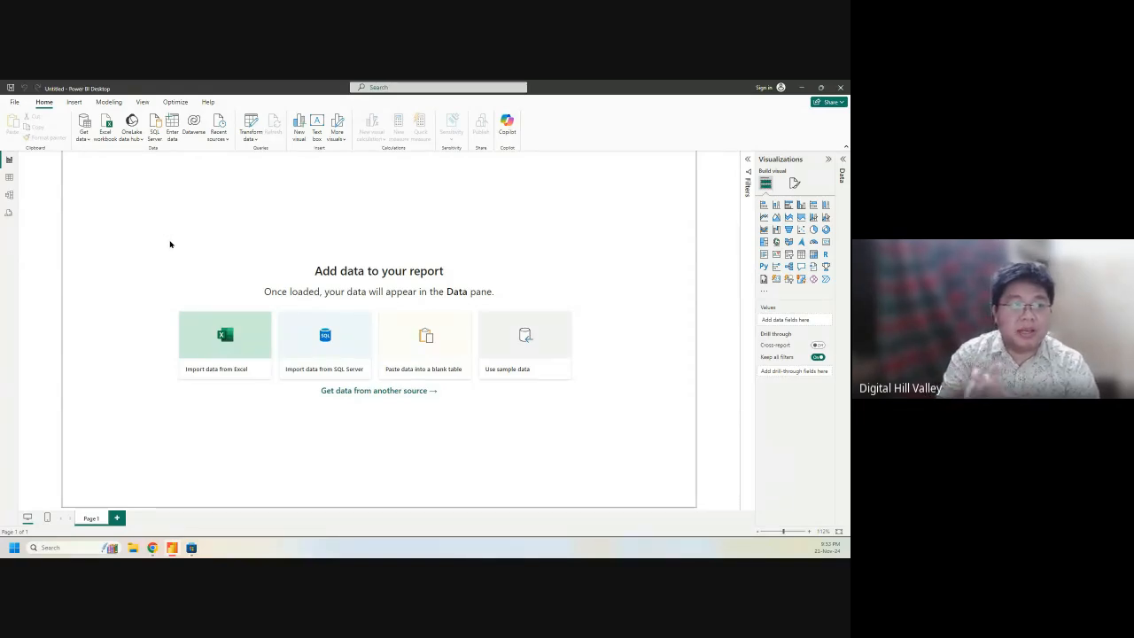
pyautogui.click(9, 180)
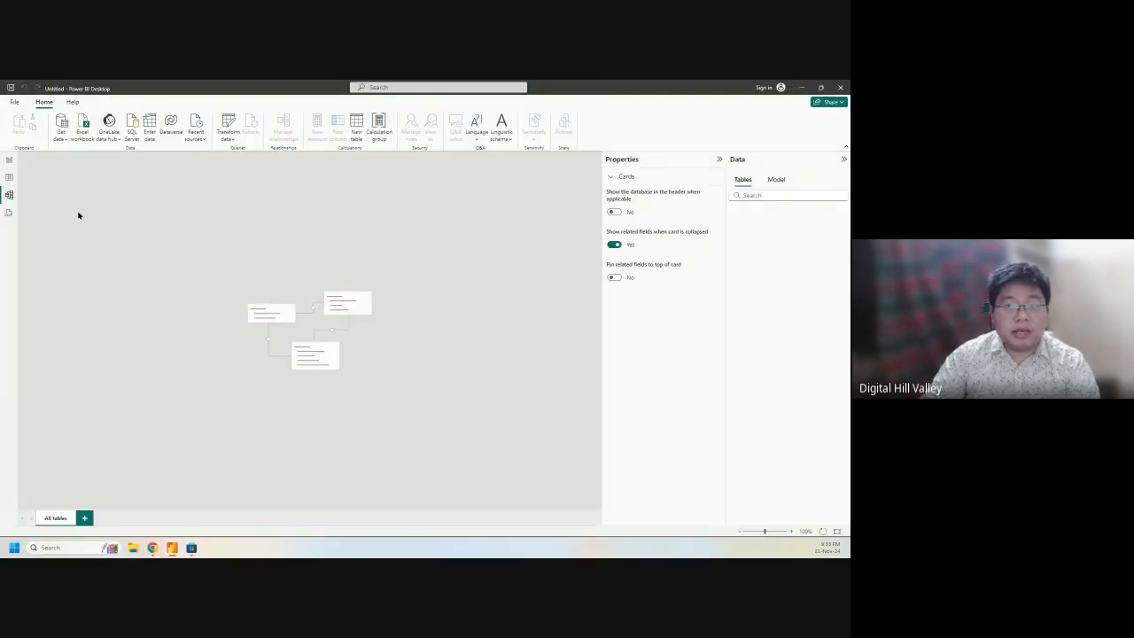
pyautogui.click(9, 213)
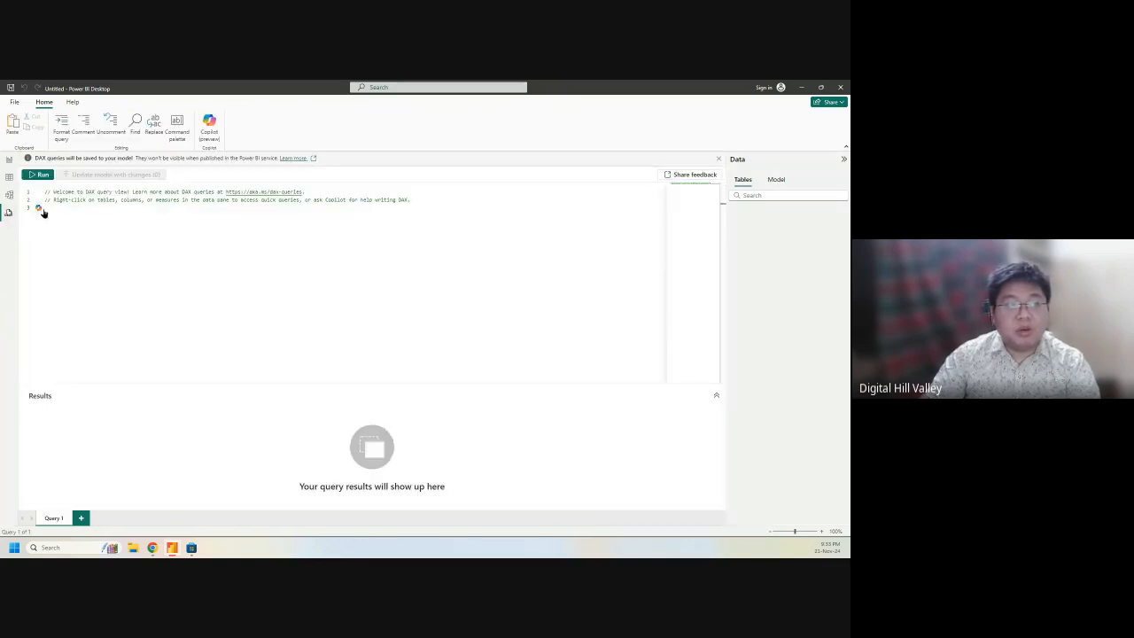
pyautogui.click(9, 161)
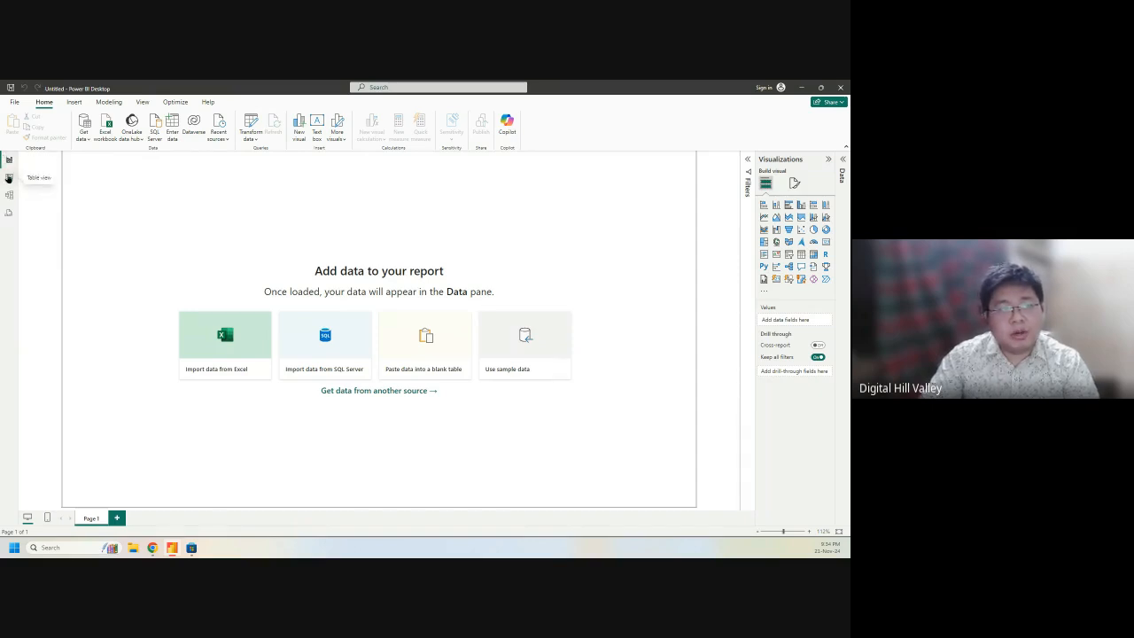
pyautogui.click(9, 178)
pyautogui.click(9, 195)
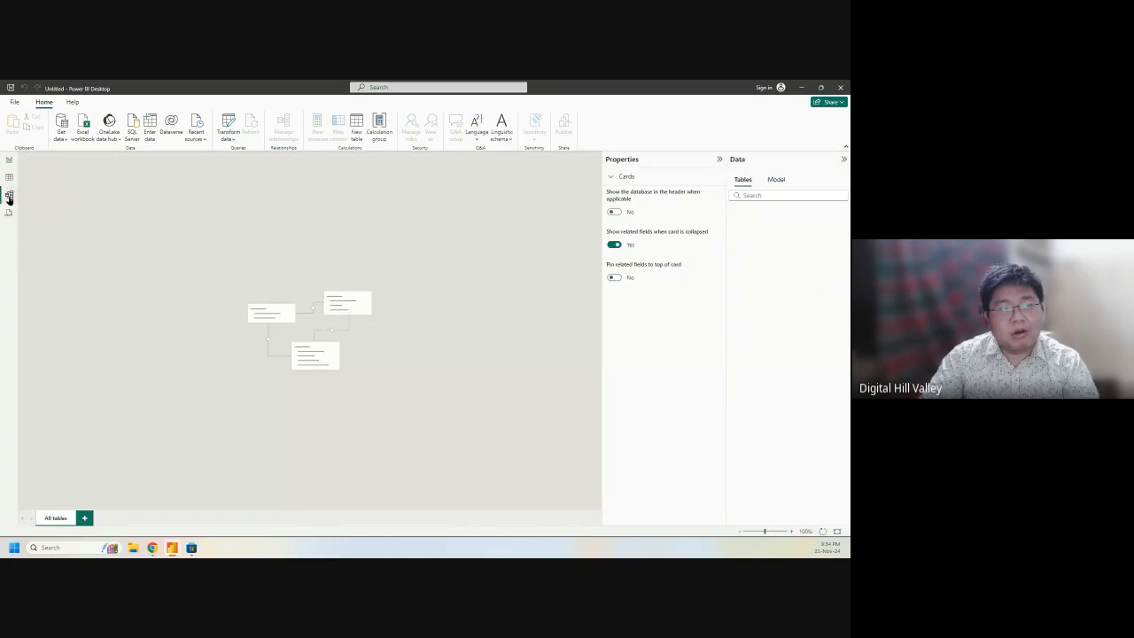
# Step: Look at the DAX query view, return to the Report view and examine the Data, Filters and Visualizations panes
pyautogui.click(9, 213)
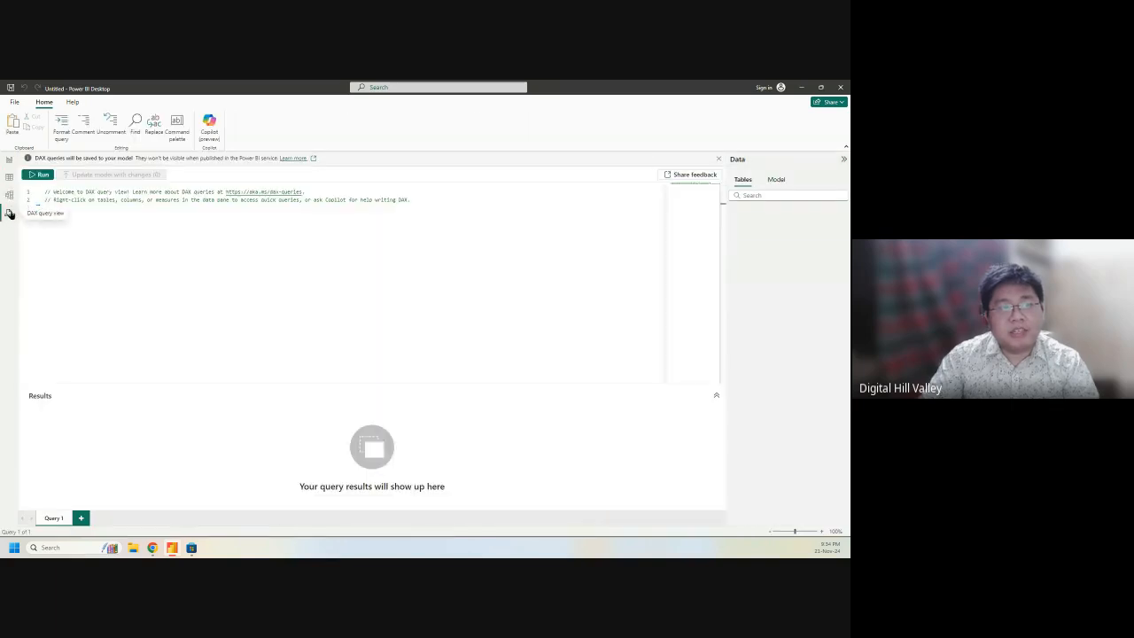
pyautogui.click(8, 161)
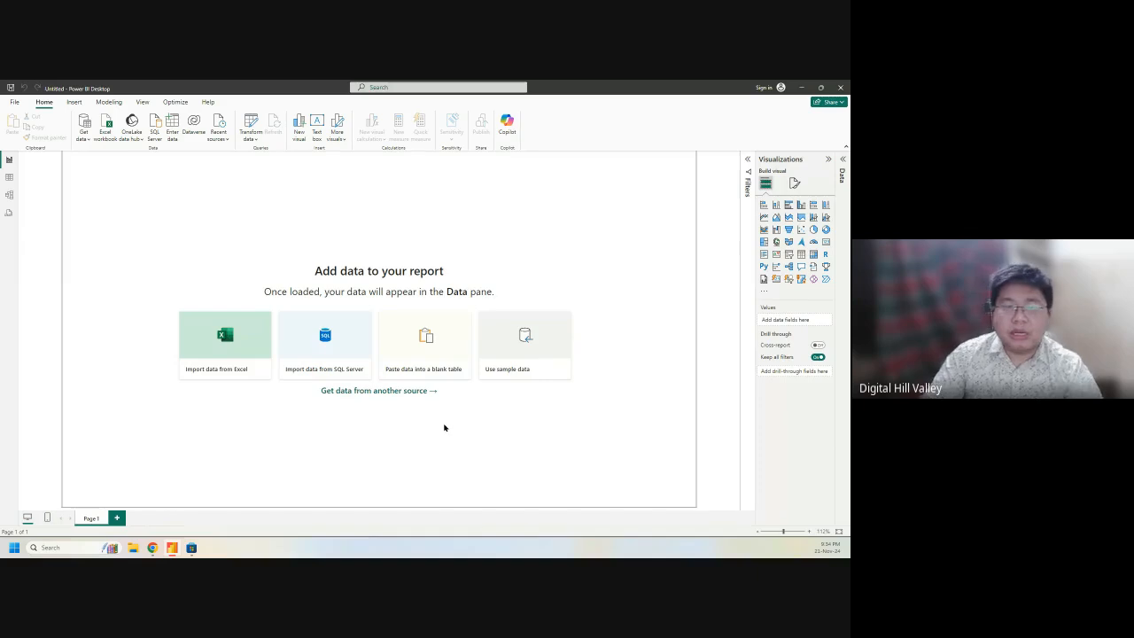
pyautogui.click(843, 169)
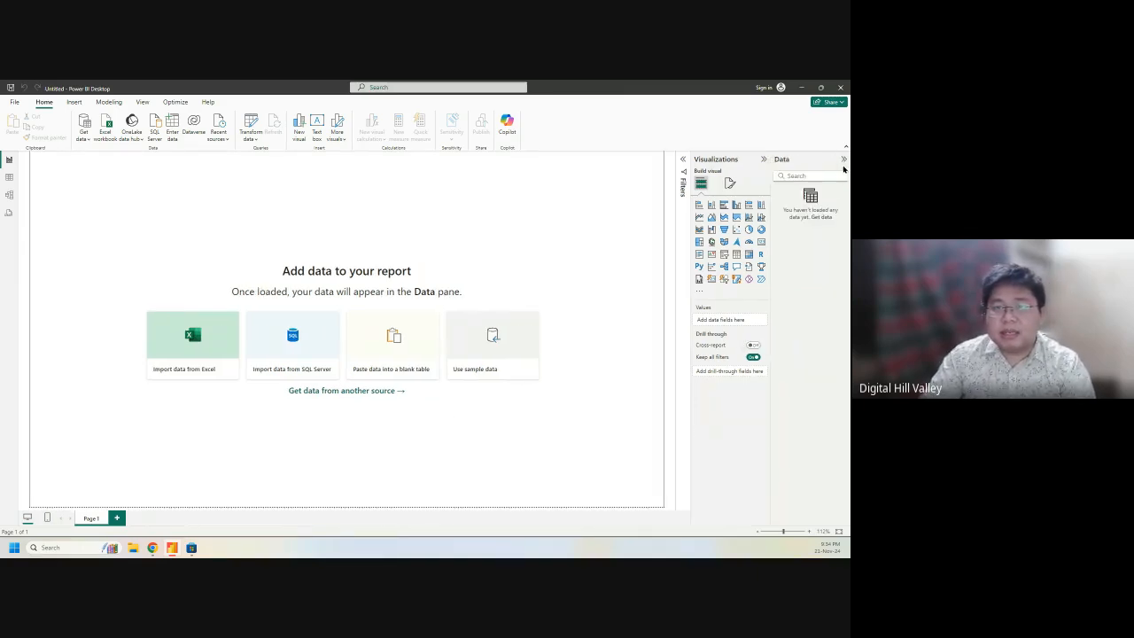
pyautogui.click(683, 160)
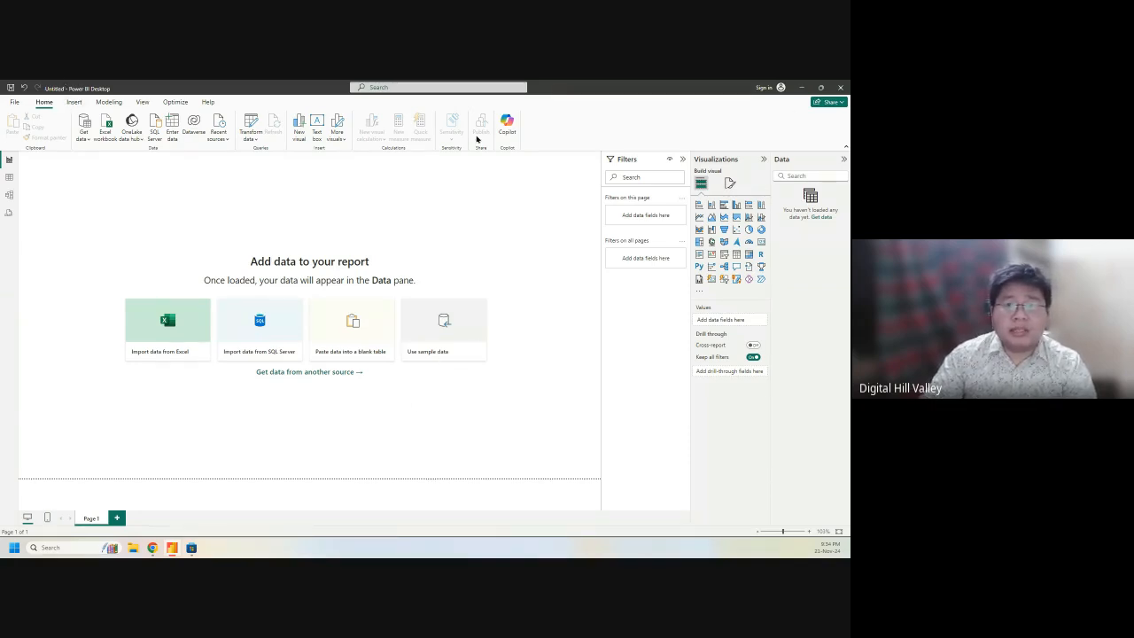
pyautogui.click(682, 159)
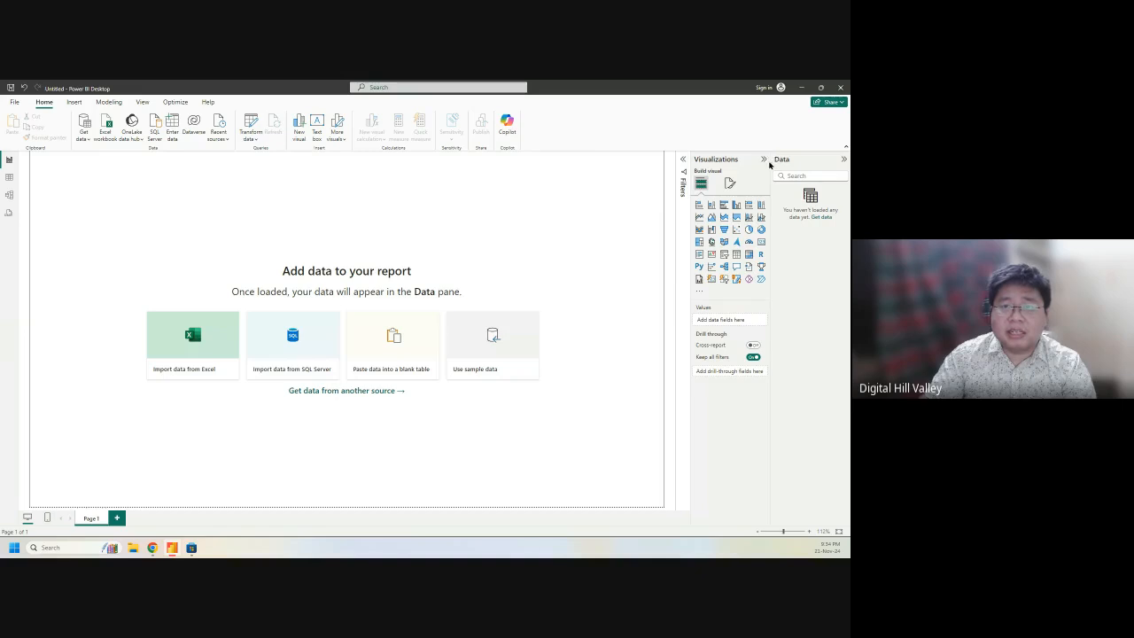
pyautogui.click(764, 159)
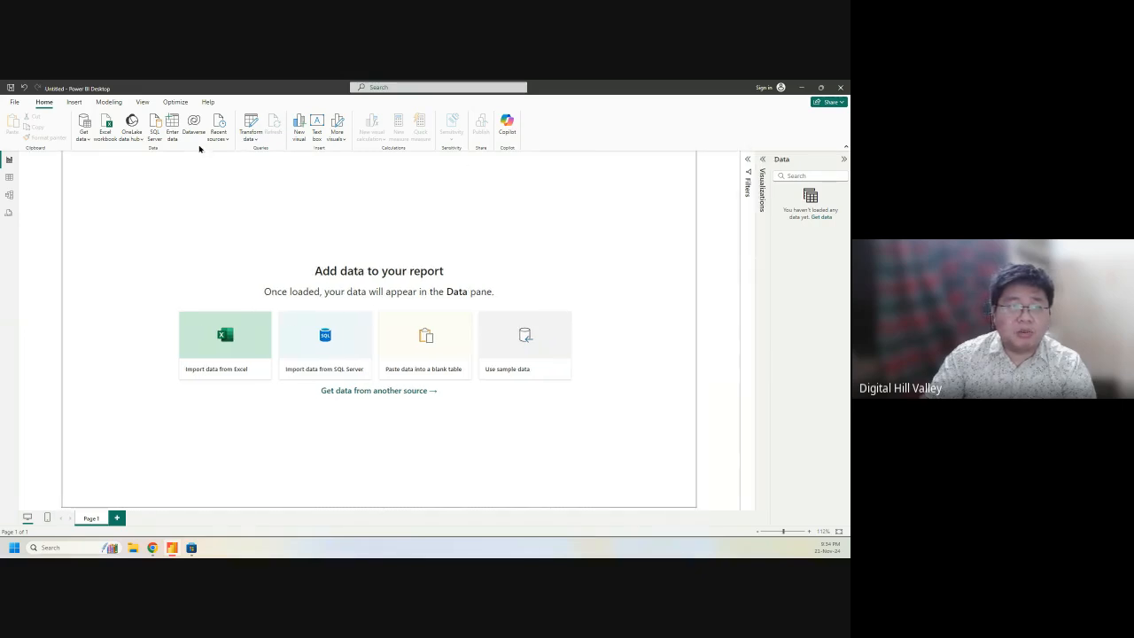
# Step: Review the common data sources and the commands for inserting, modeling and viewing the blank report
pyautogui.click(84, 133)
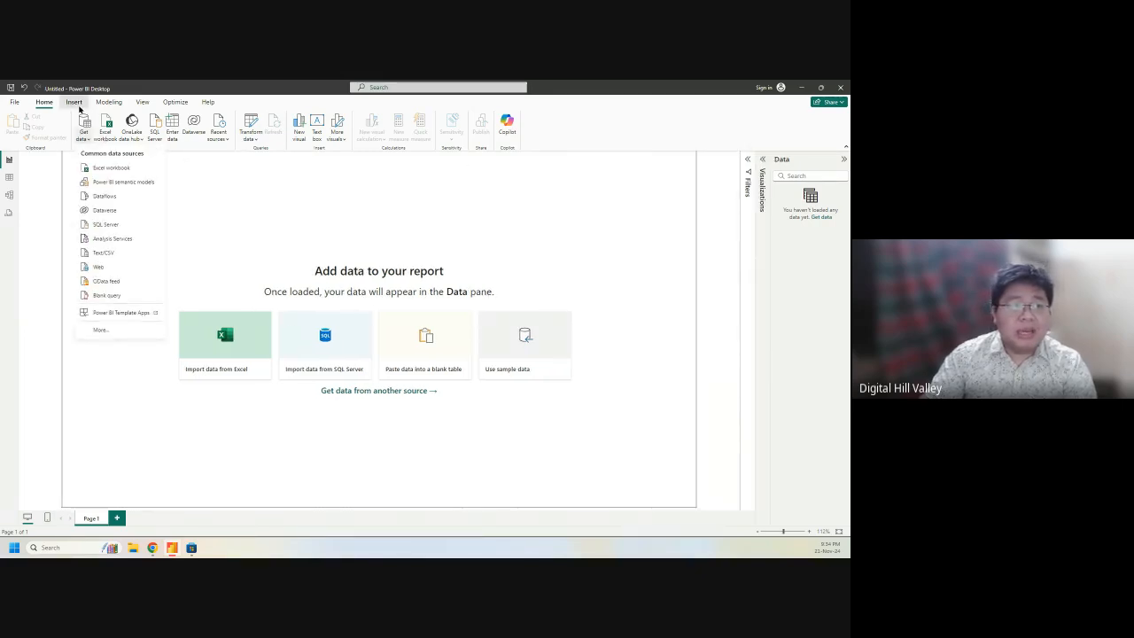
pyautogui.click(74, 102)
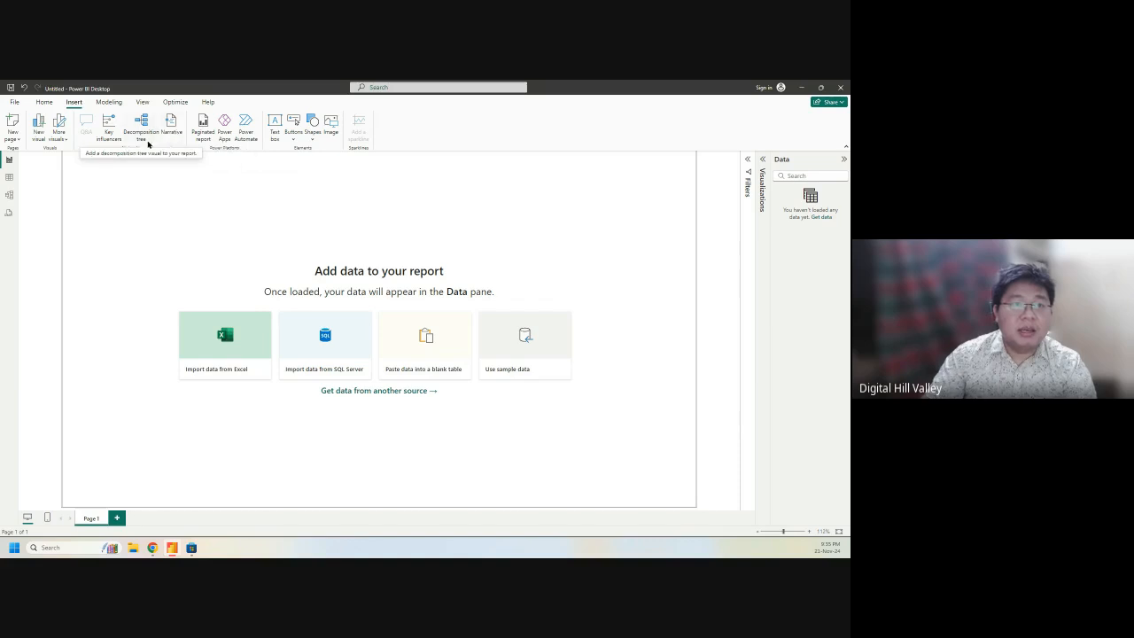
pyautogui.click(110, 102)
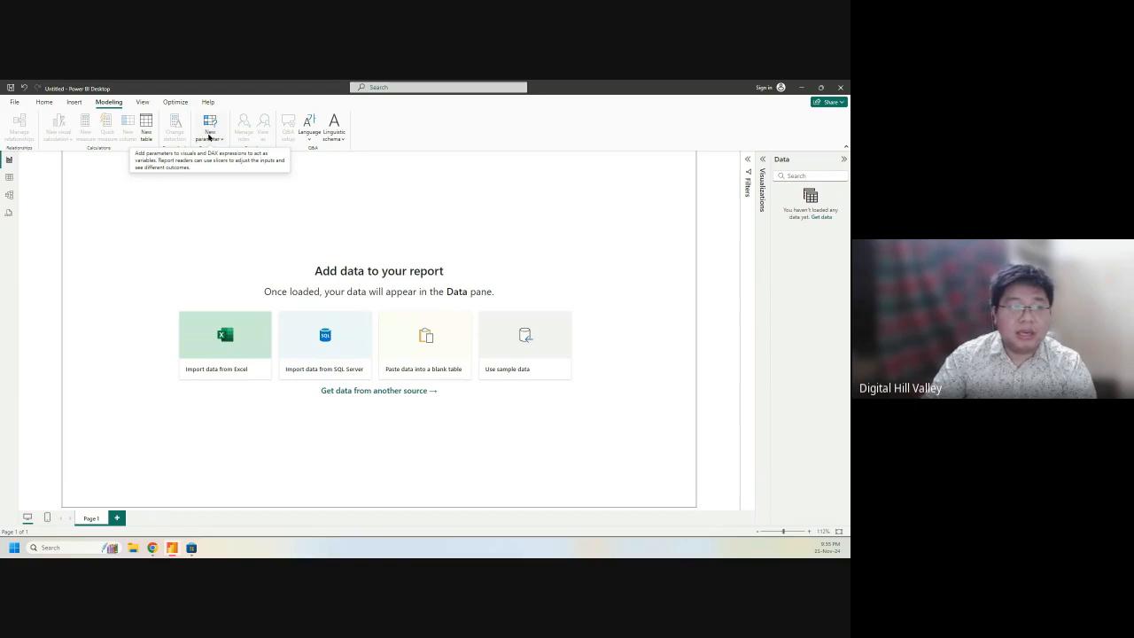
pyautogui.click(142, 102)
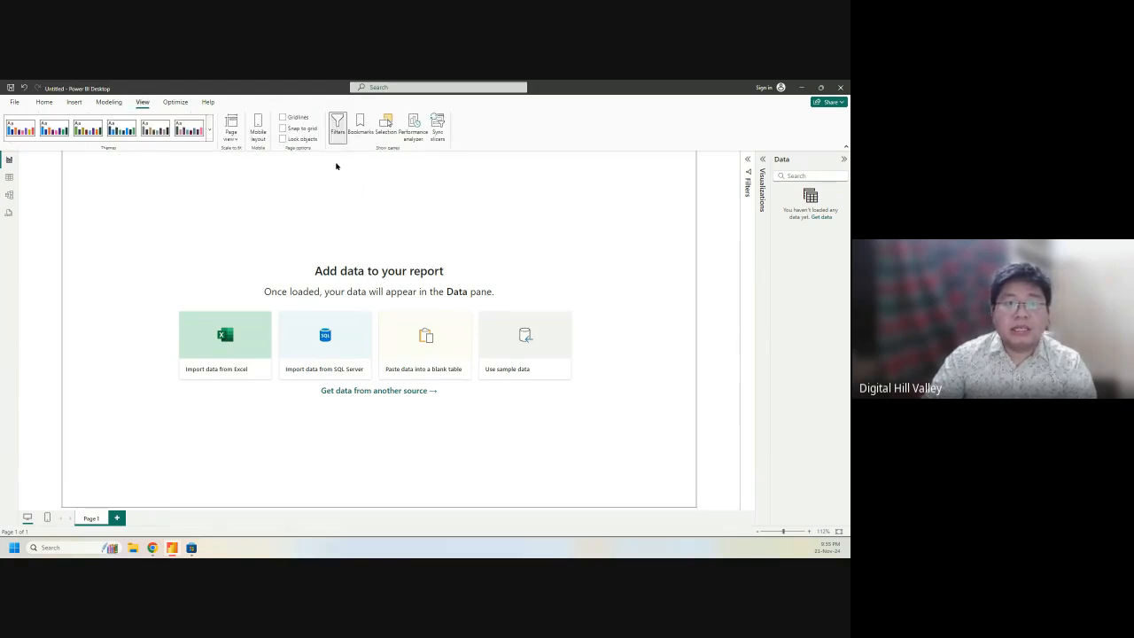
# Step: Toggle the display of the Filters, Bookmarks and Selection panes to preview what each one offers
pyautogui.click(341, 131)
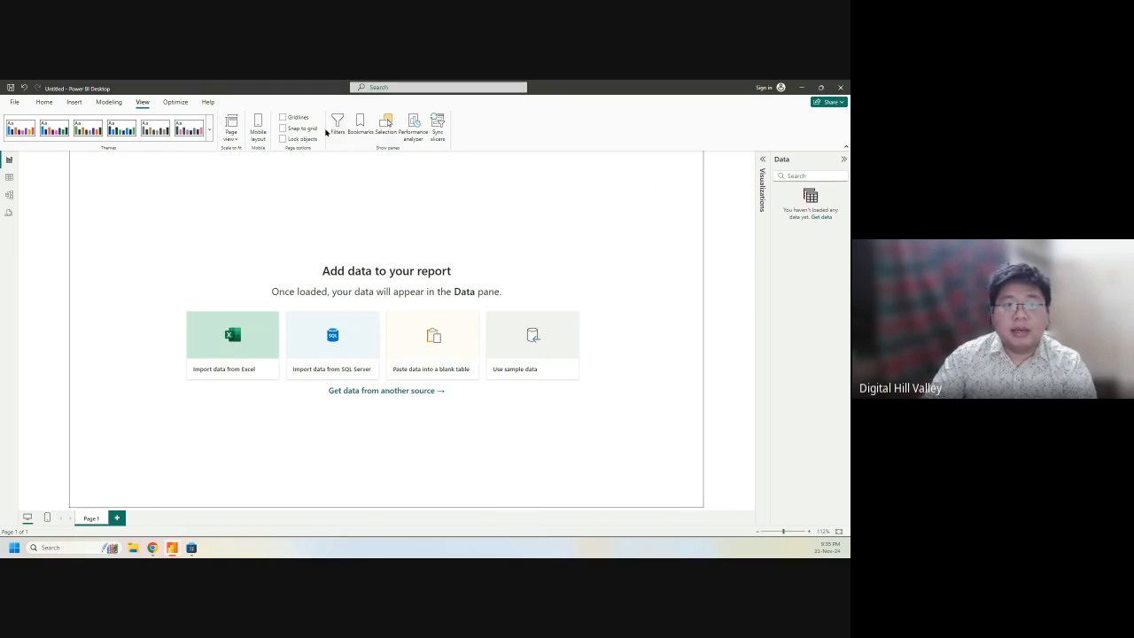
pyautogui.click(336, 129)
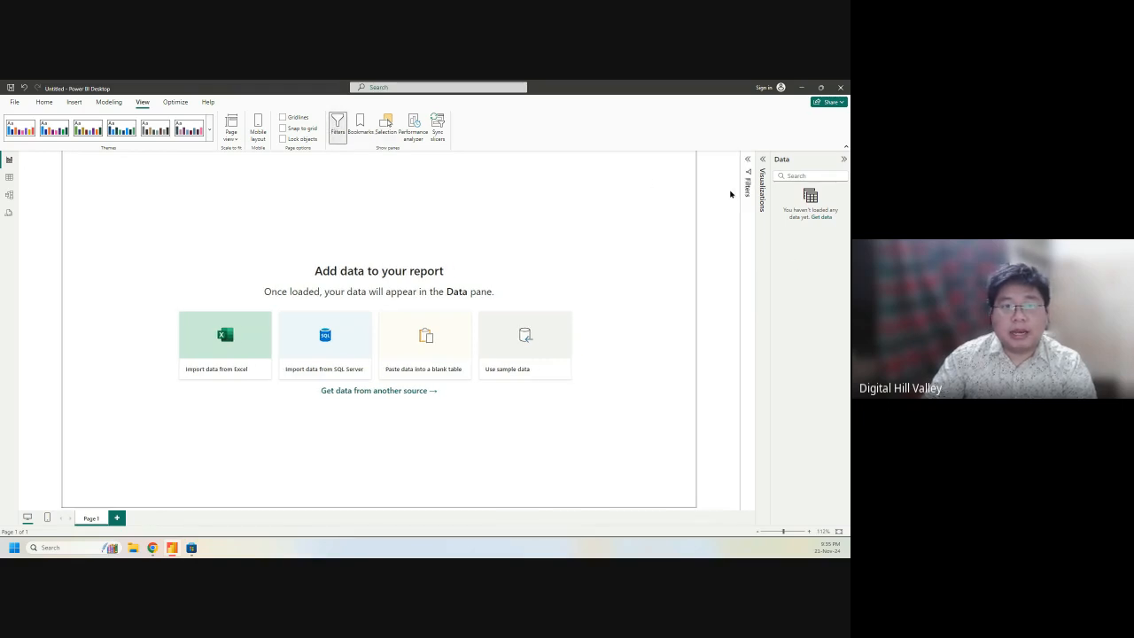
pyautogui.click(367, 135)
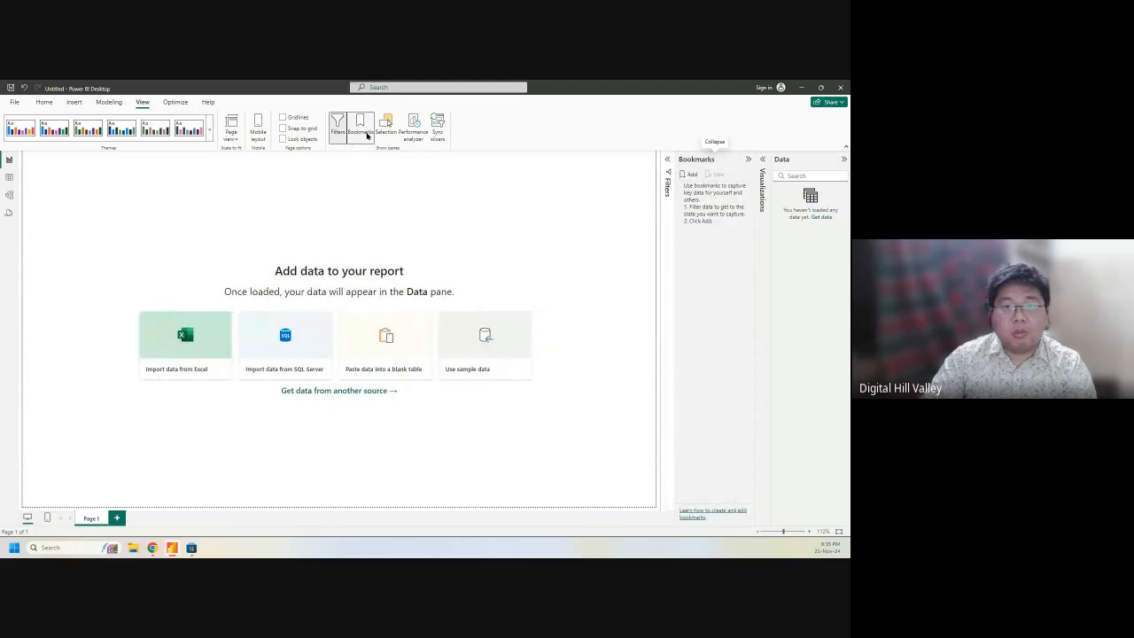
pyautogui.click(367, 134)
pyautogui.click(383, 134)
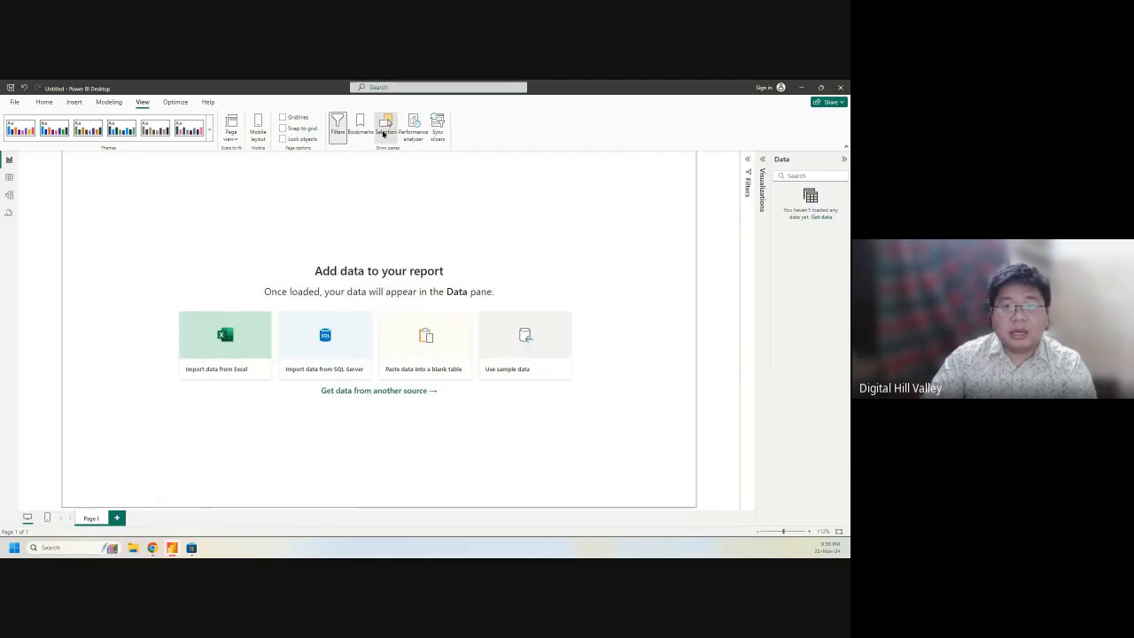
pyautogui.click(383, 134)
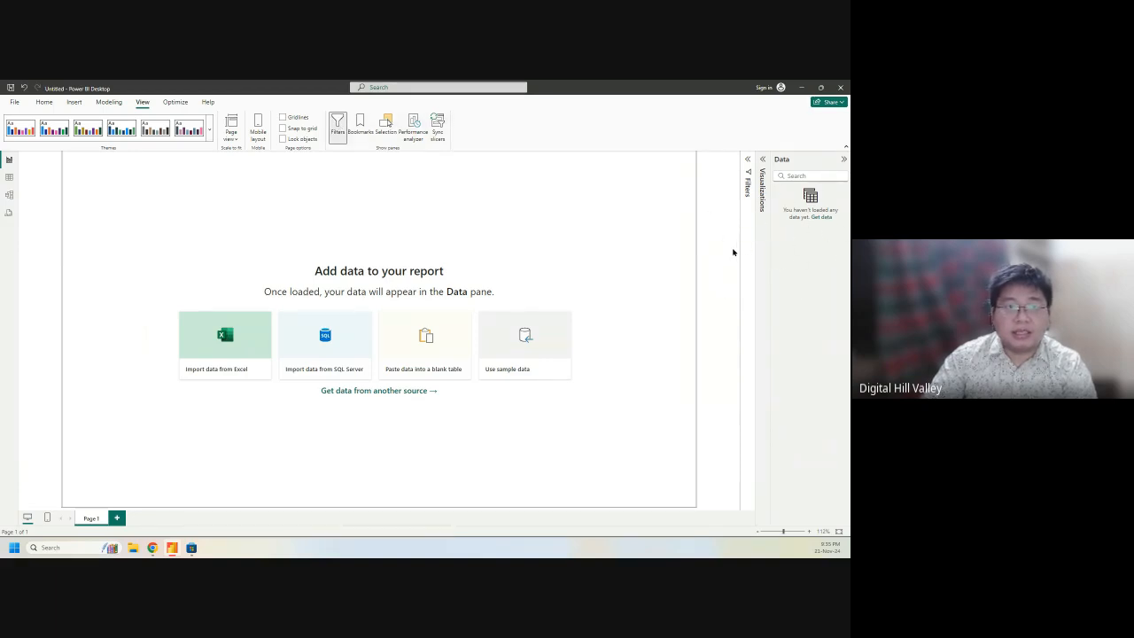
# Step: Try the gridlines option and preview the page in Fit to width, Actual size and Fit to page views
pyautogui.click(282, 118)
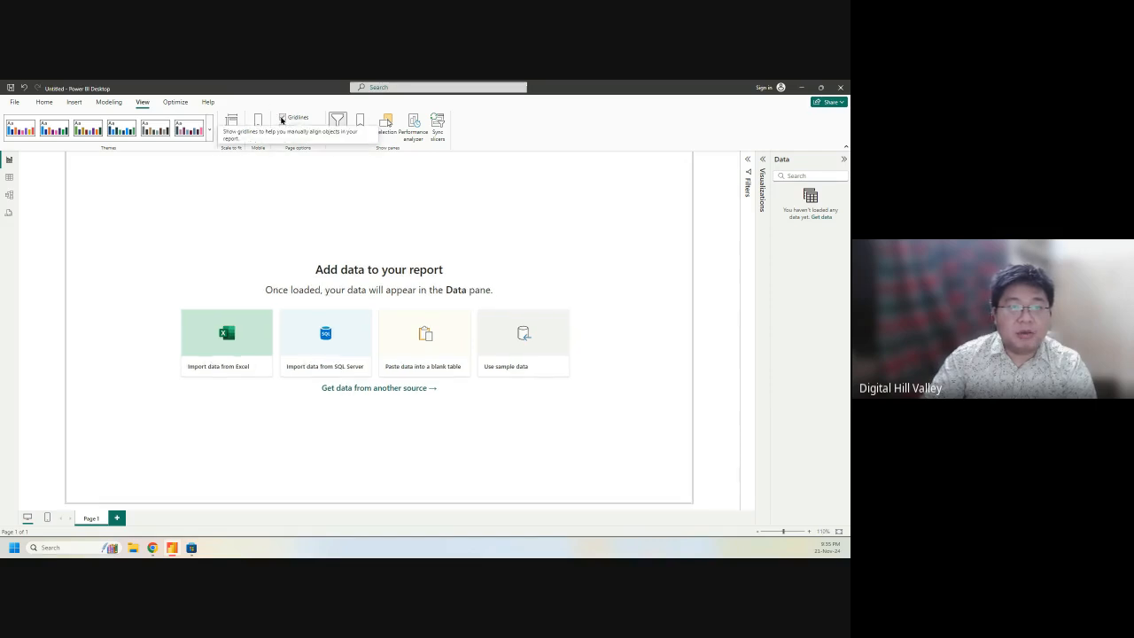
pyautogui.click(281, 118)
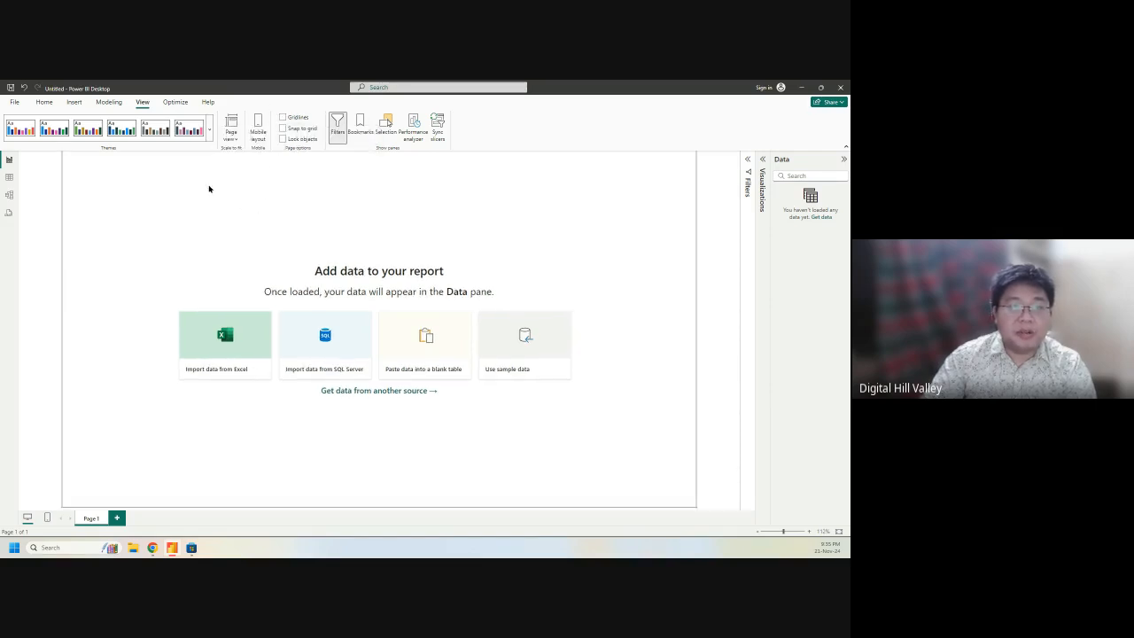
pyautogui.click(229, 142)
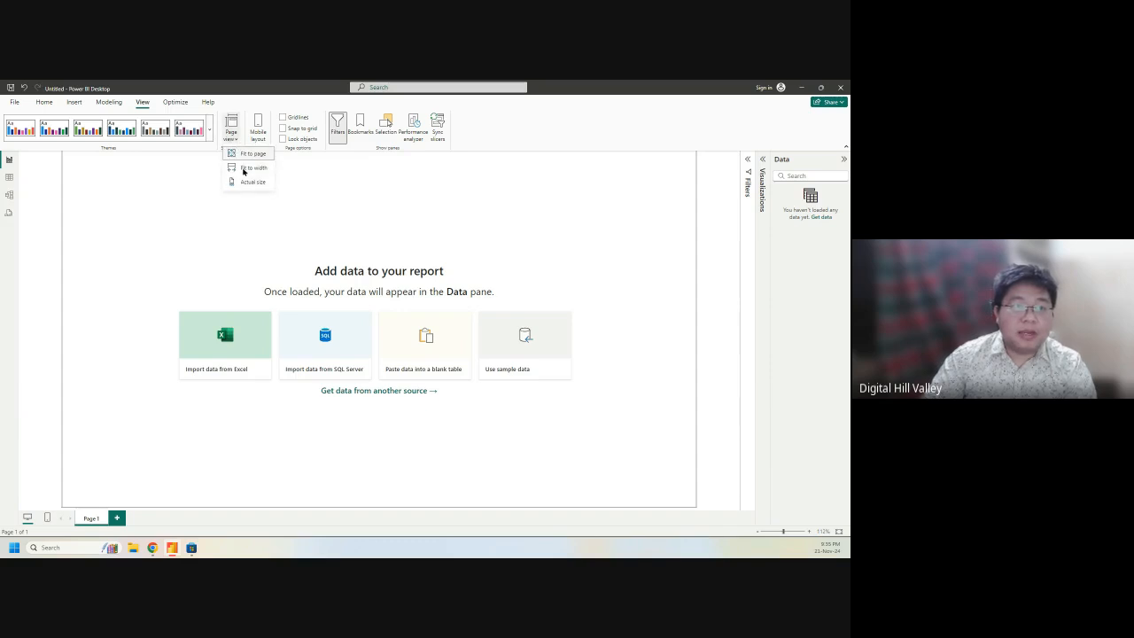
pyautogui.click(243, 170)
pyautogui.scroll(-1, 375, 365)
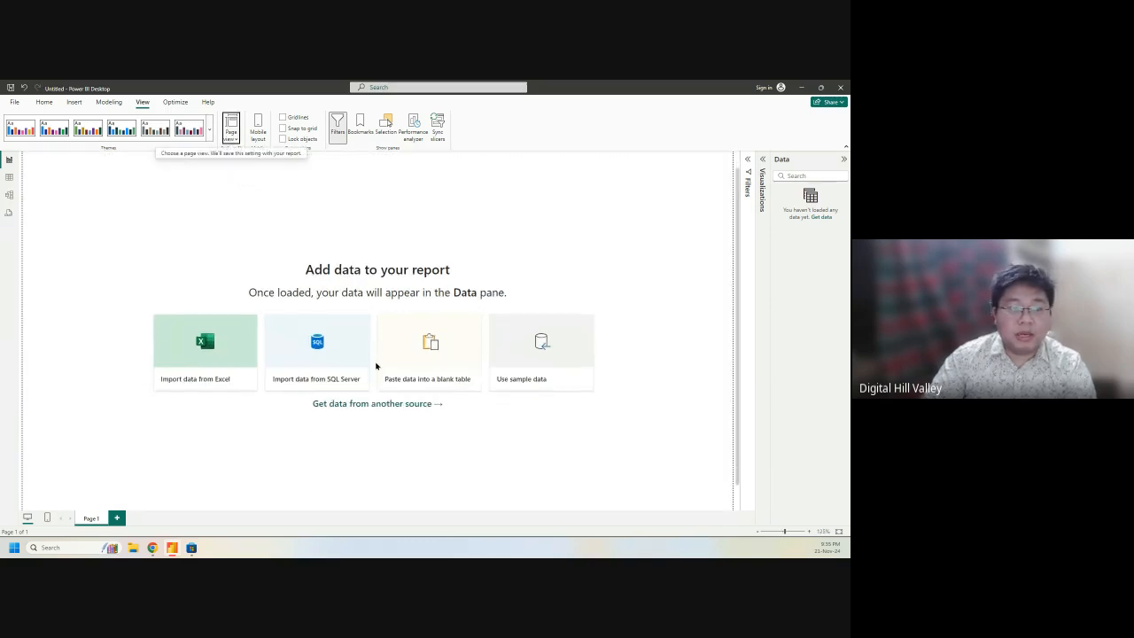
pyautogui.scroll(1, 96, 256)
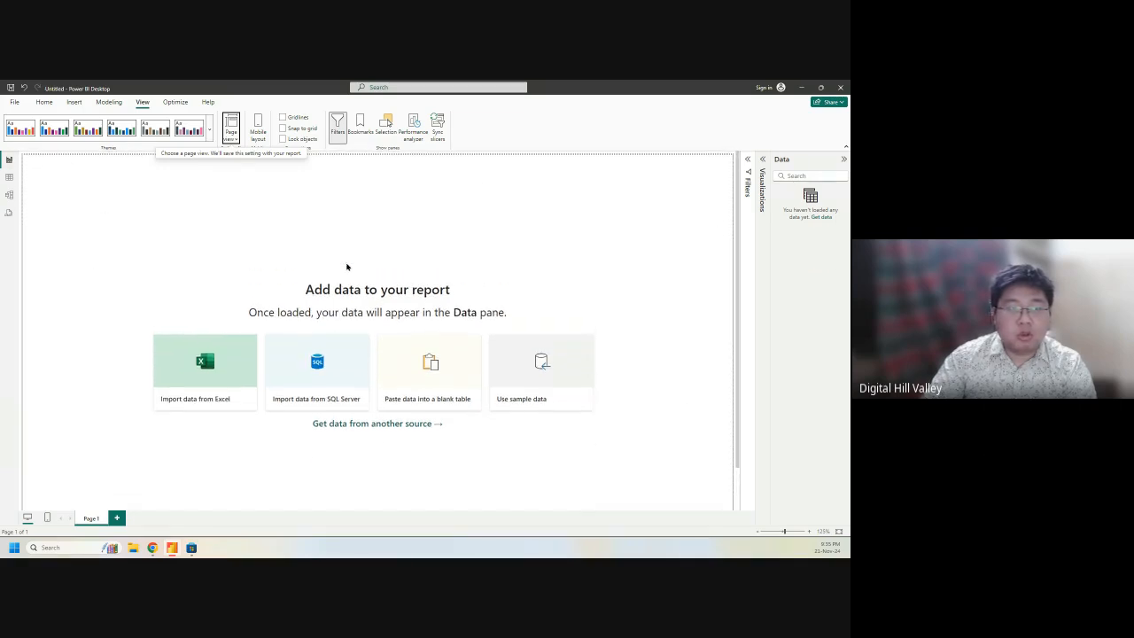
pyautogui.click(225, 137)
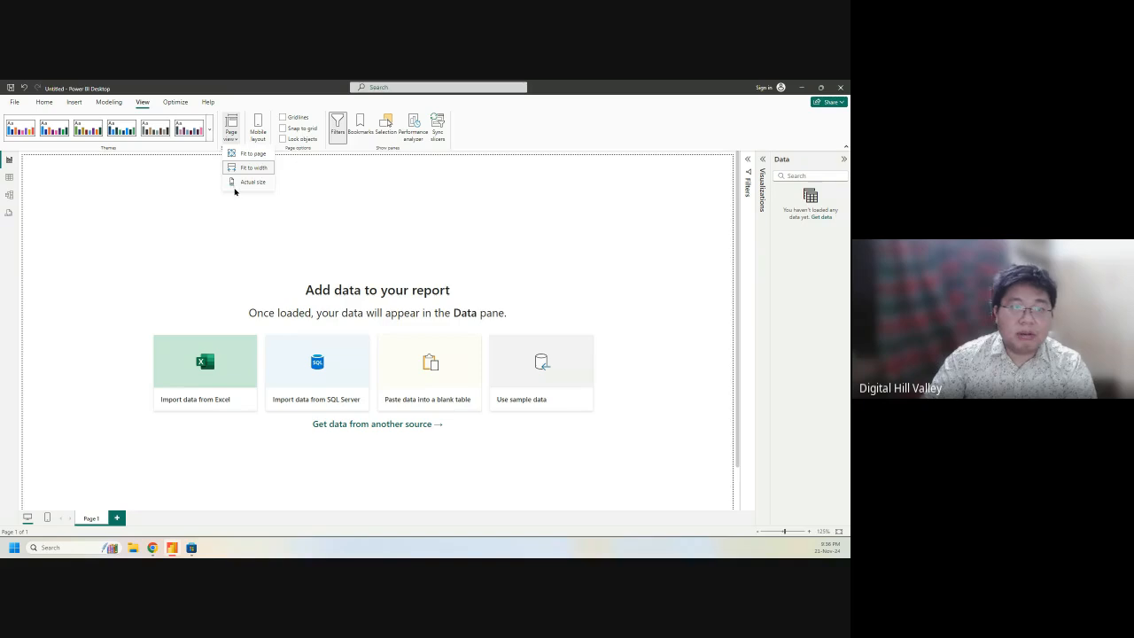
pyautogui.click(236, 184)
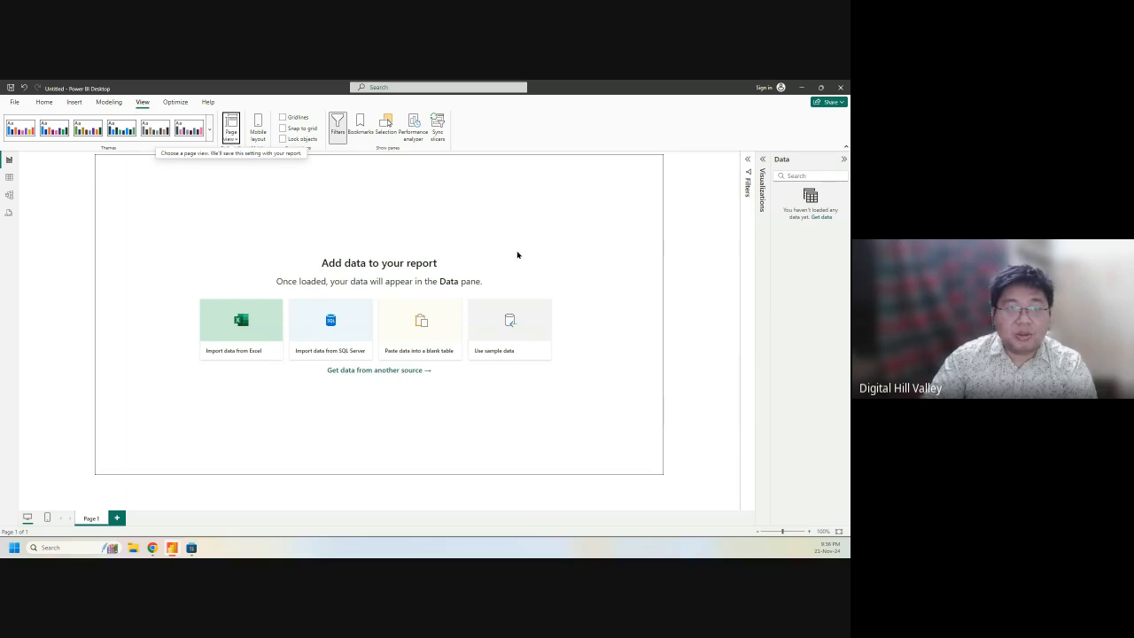
pyautogui.click(231, 146)
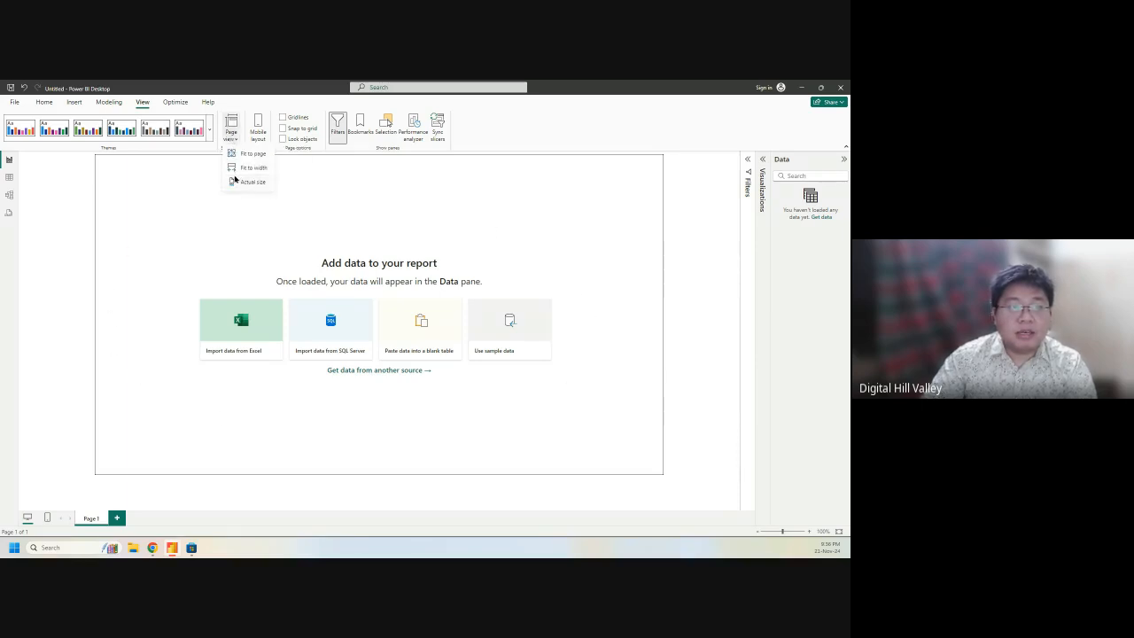
pyautogui.click(238, 156)
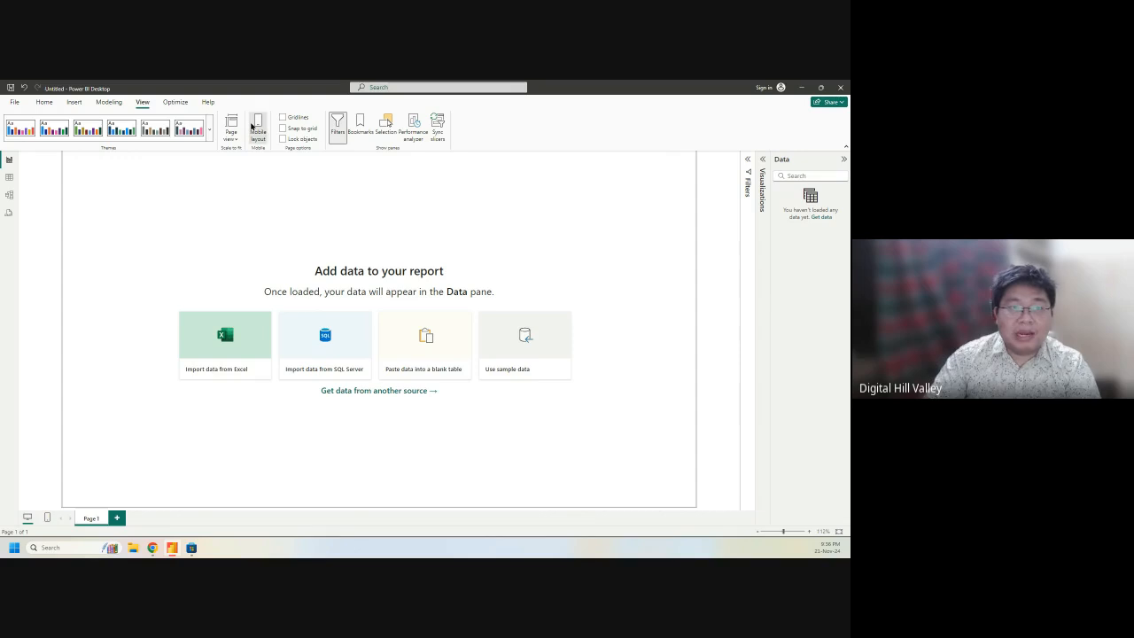
# Step: Check the mobile layout and review the optimization, modeling and insertion commands before returning to the Home commands
pyautogui.click(256, 140)
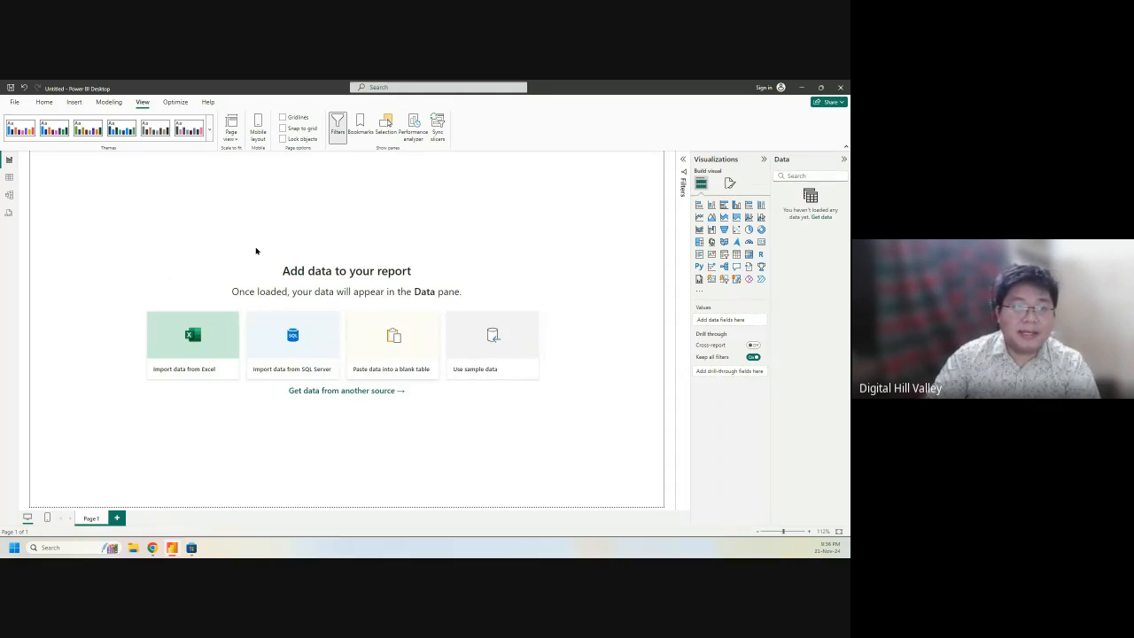
pyautogui.click(180, 103)
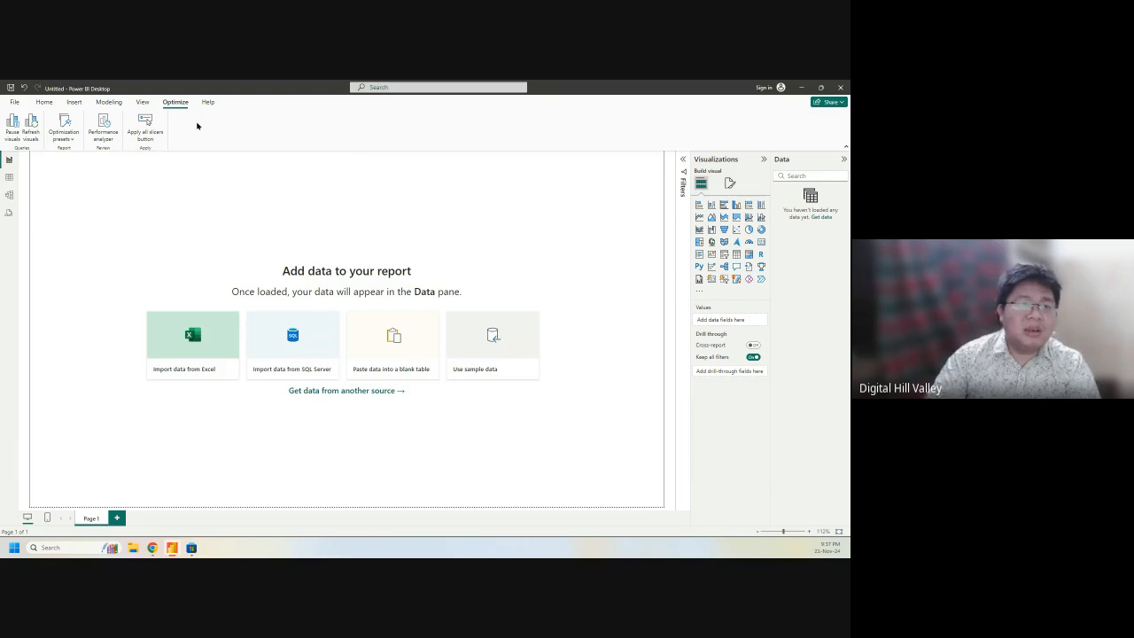
pyautogui.click(108, 102)
pyautogui.click(74, 103)
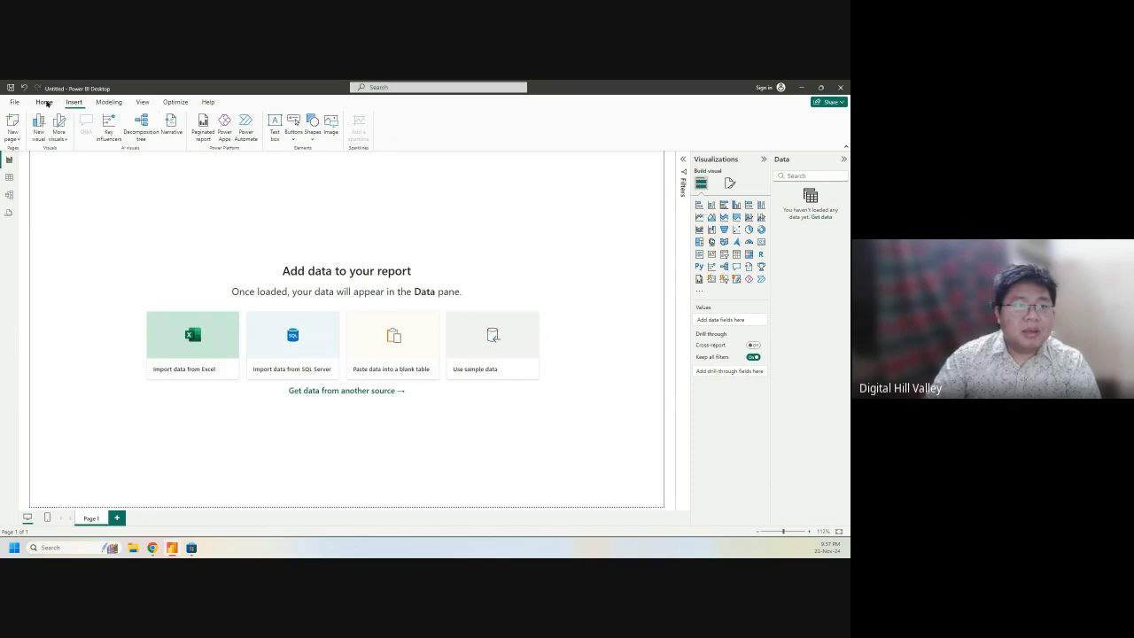
pyautogui.click(44, 102)
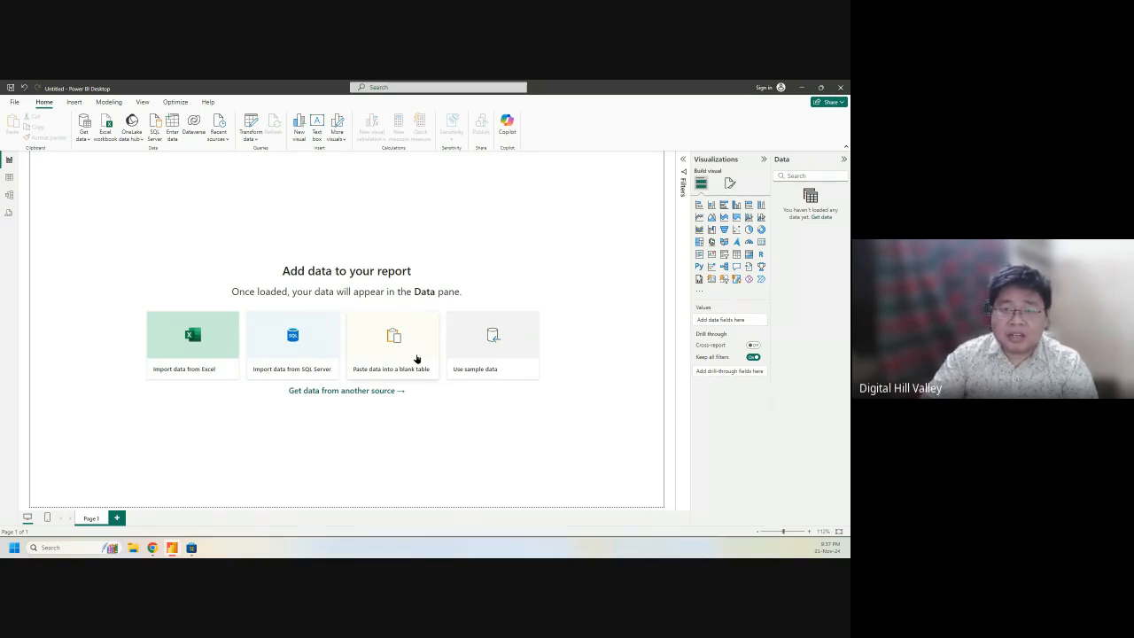
# Step: Open the full Get Data list and examine the available Database and File connectors
pyautogui.click(81, 140)
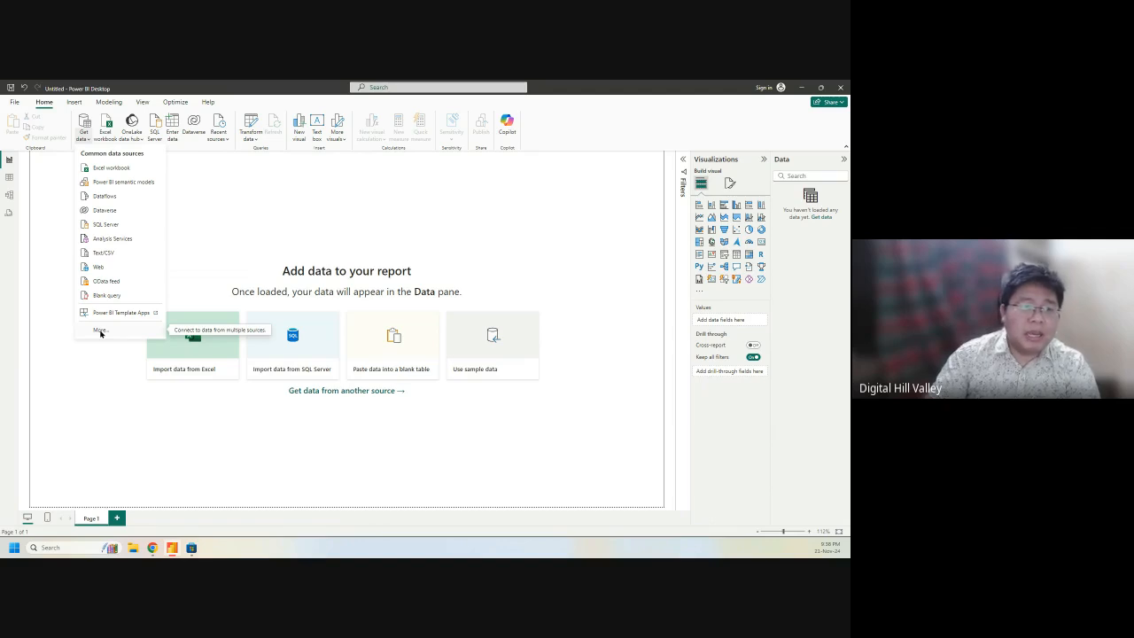
pyautogui.click(100, 331)
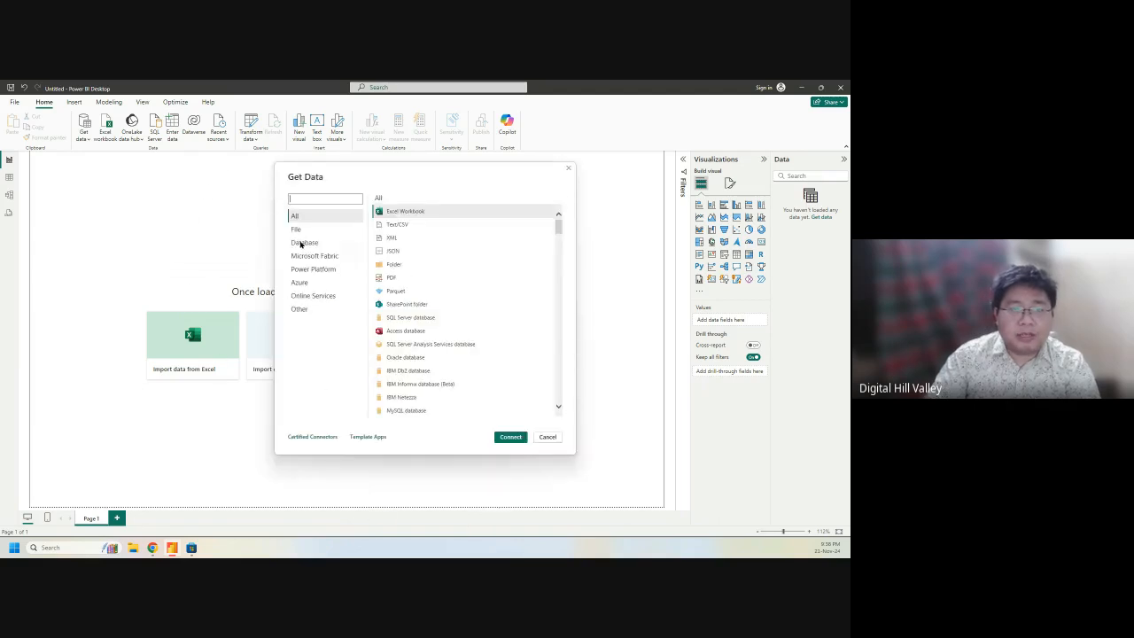
pyautogui.click(304, 243)
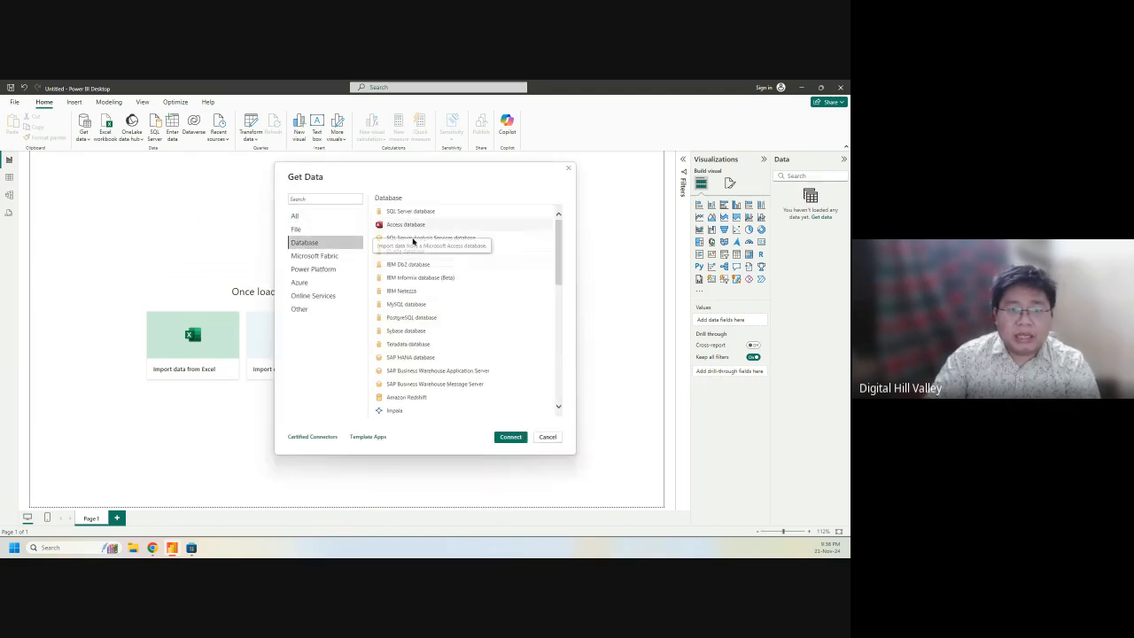
pyautogui.scroll(-3, 439, 374)
pyautogui.scroll(-1, 434, 363)
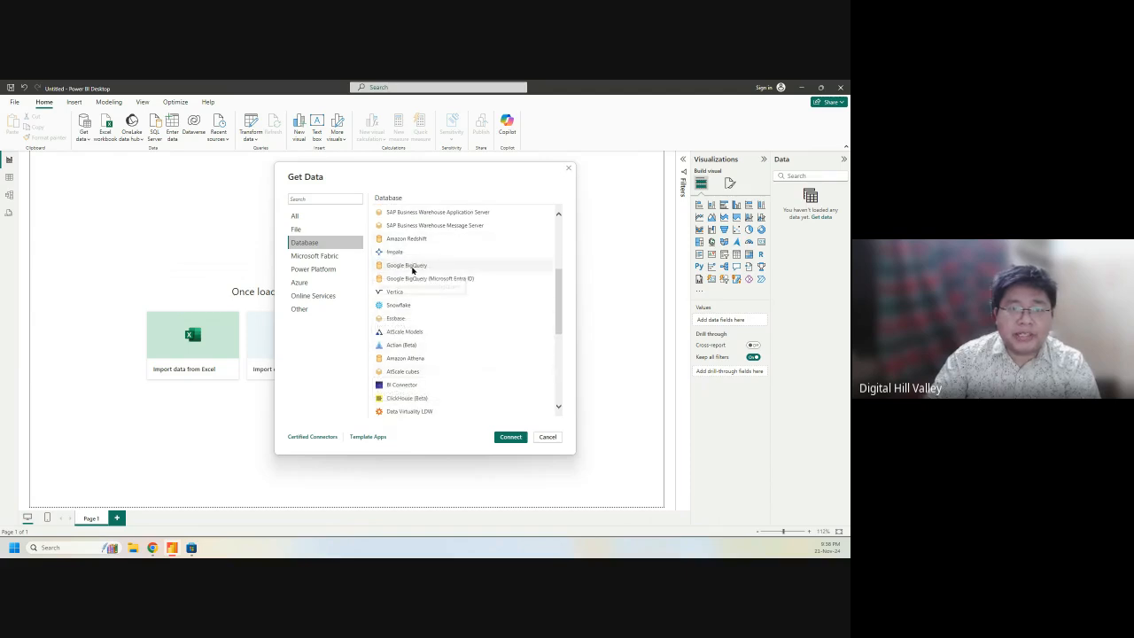
pyautogui.scroll(-2, 436, 382)
pyautogui.scroll(-2, 437, 387)
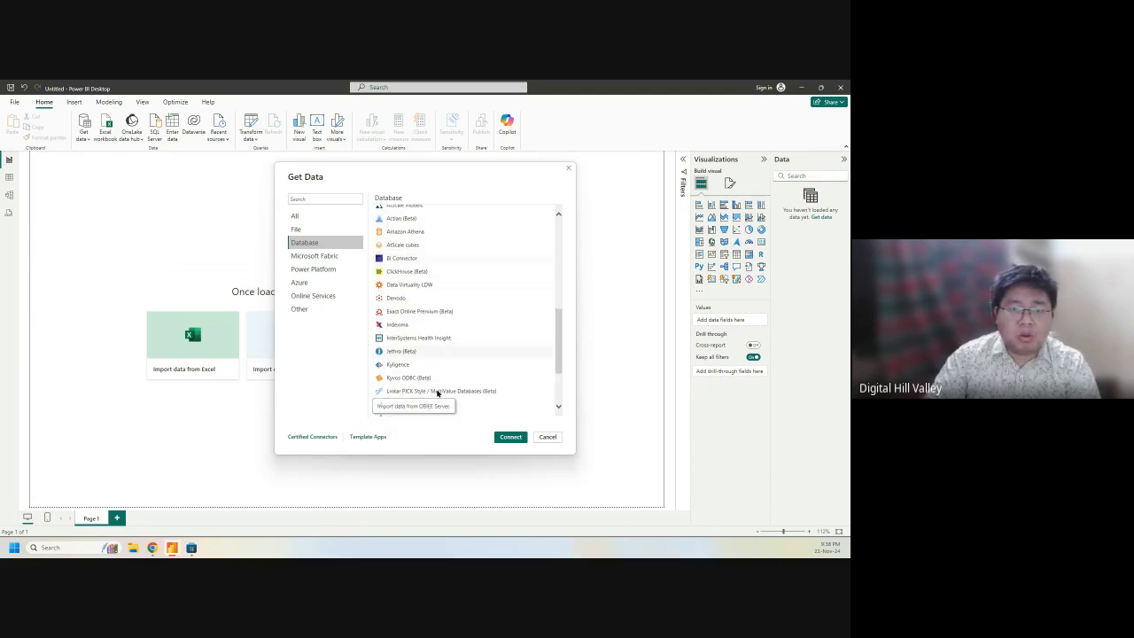
pyautogui.scroll(-3, 438, 395)
pyautogui.scroll(4, 437, 396)
pyautogui.scroll(10, 439, 390)
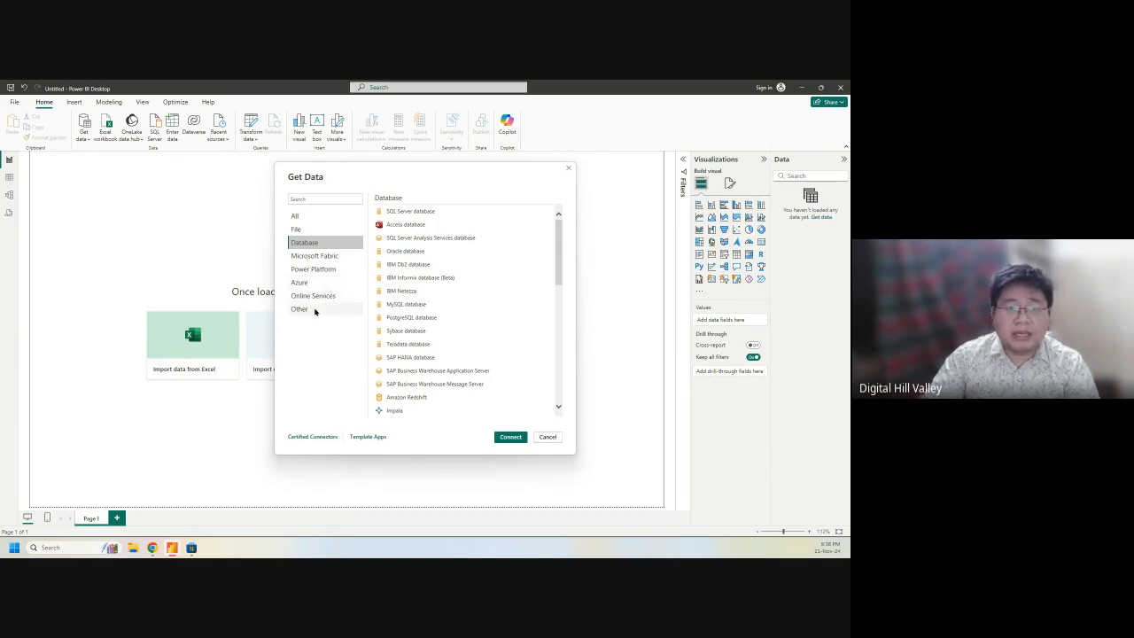
pyautogui.click(315, 229)
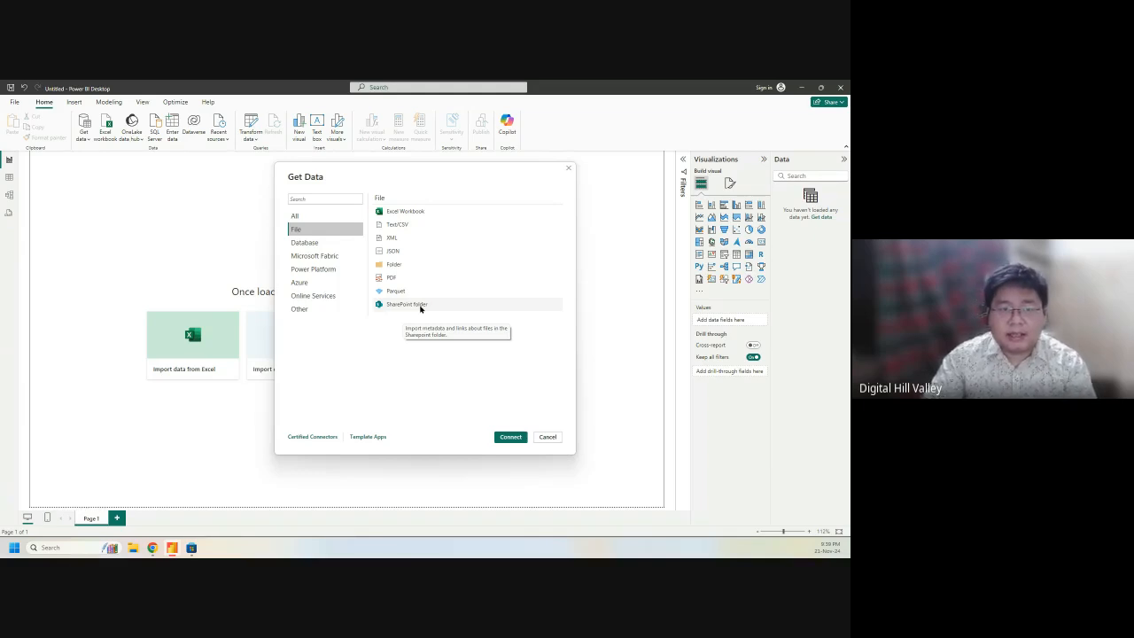
pyautogui.click(405, 266)
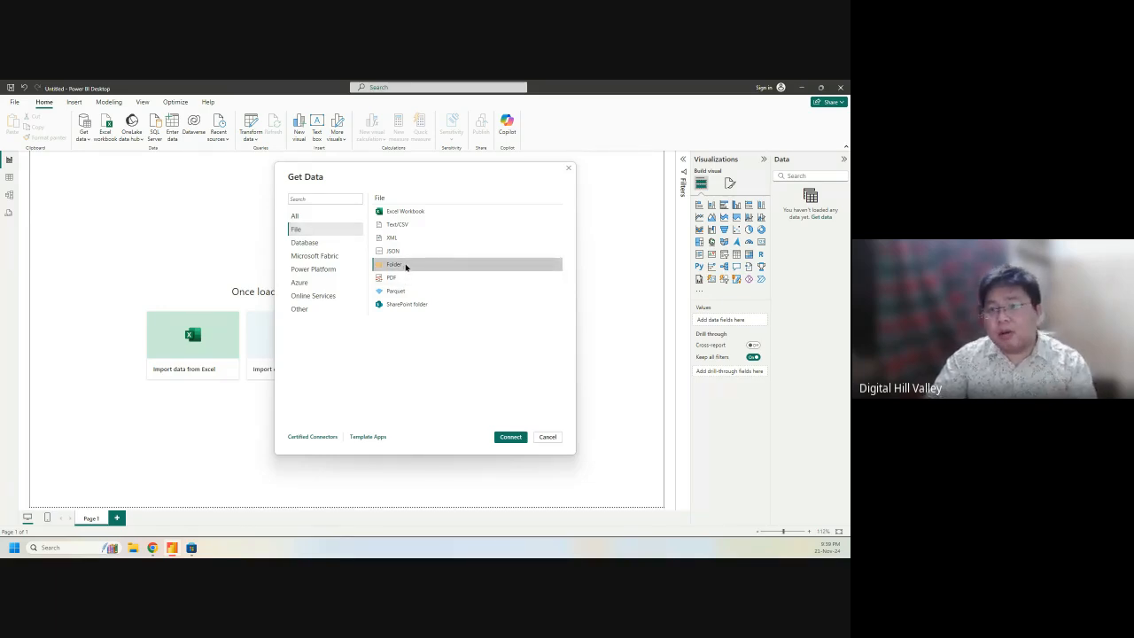
pyautogui.click(425, 211)
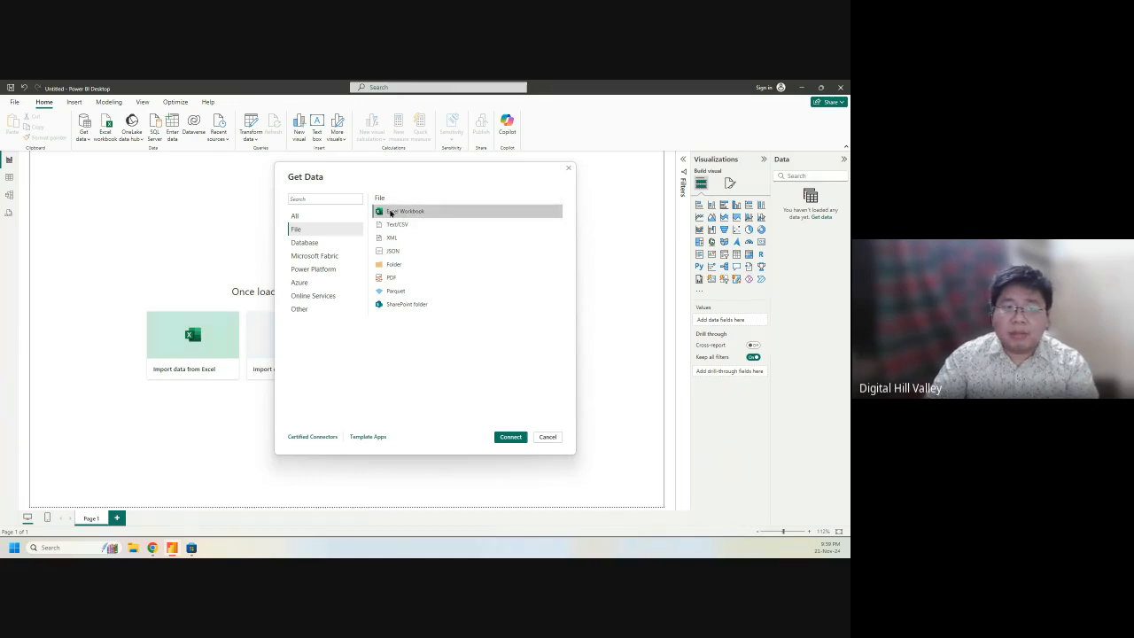
pyautogui.click(507, 438)
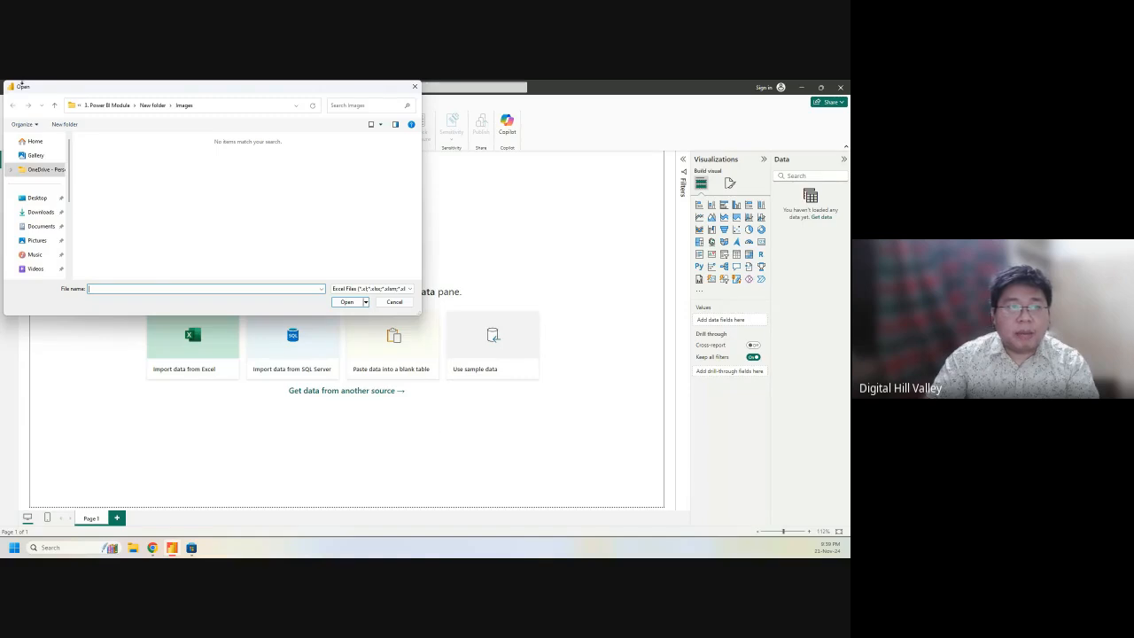
pyautogui.click(44, 198)
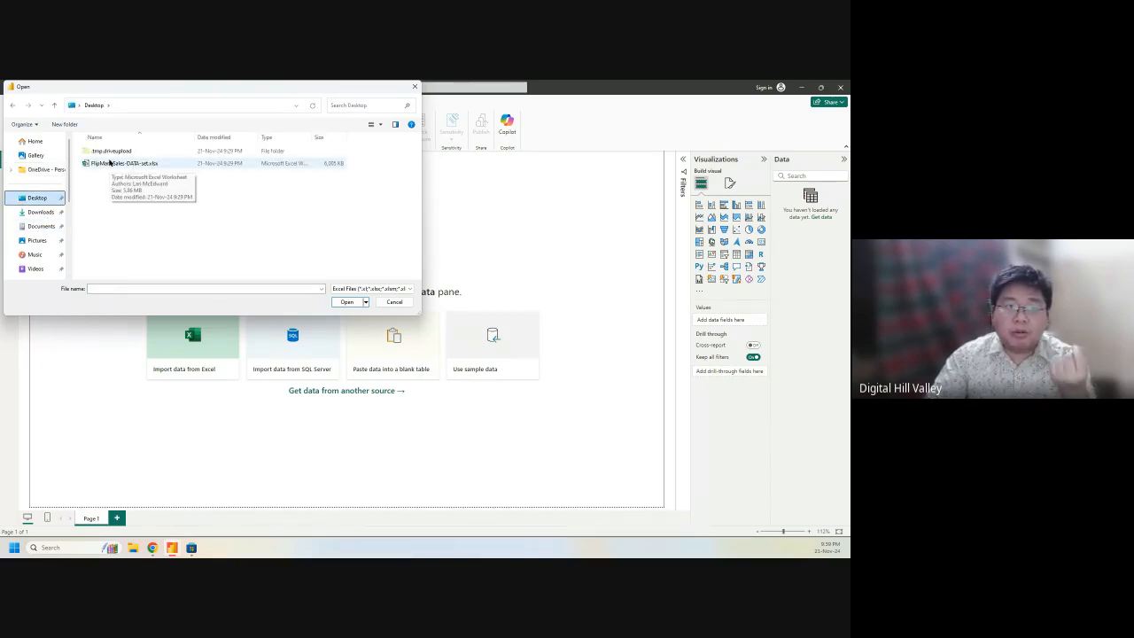
pyautogui.click(109, 163)
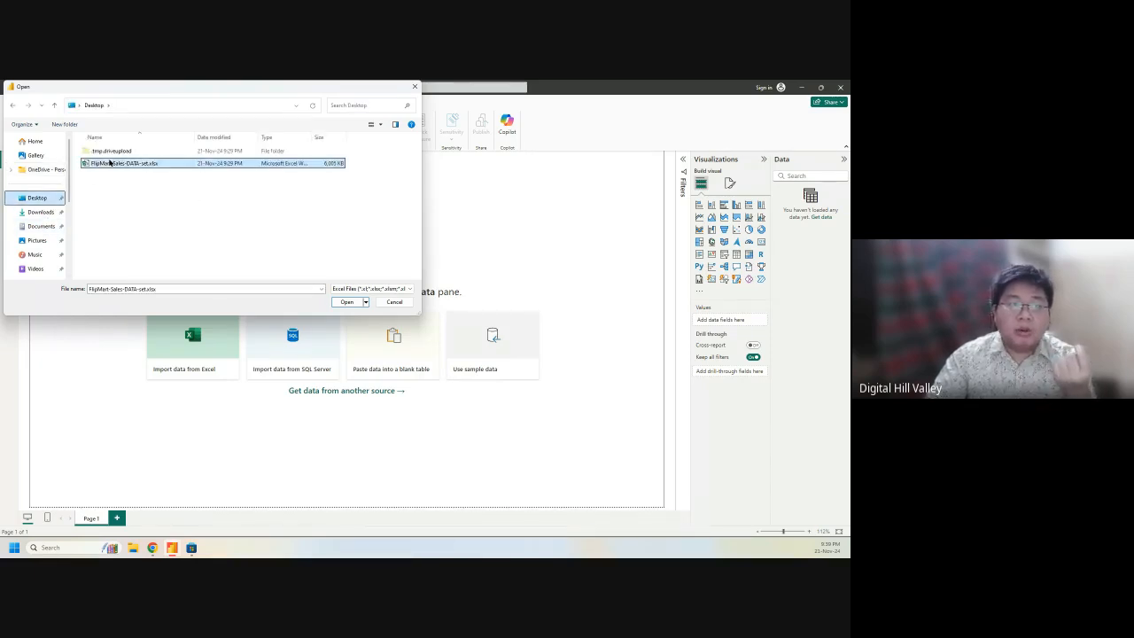
pyautogui.click(346, 303)
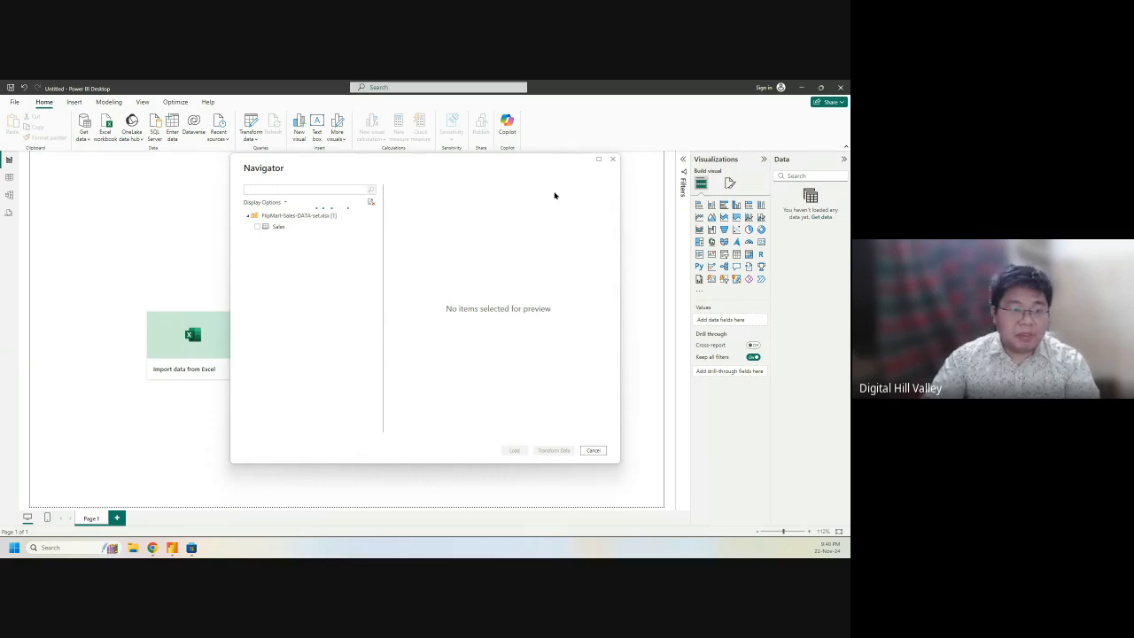
# Step: Review the Sales sheet of FlipMart-Sales-DATA-set in Chrome, return to Power BI Desktop and cancel the Navigator
pyautogui.moveTo(153, 547)
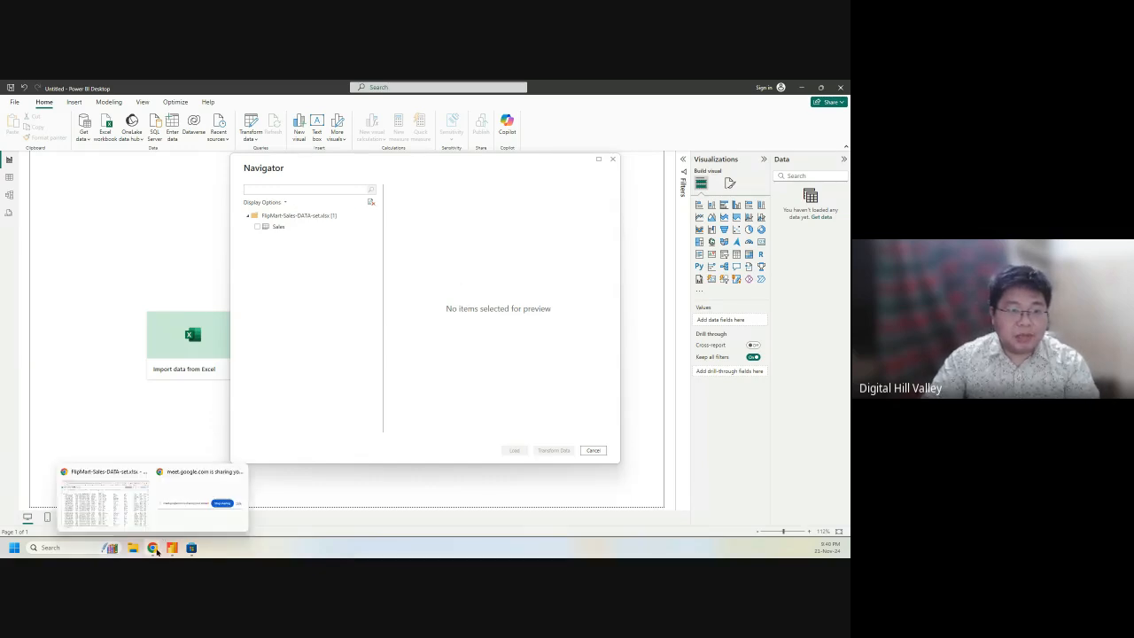
pyautogui.click(116, 508)
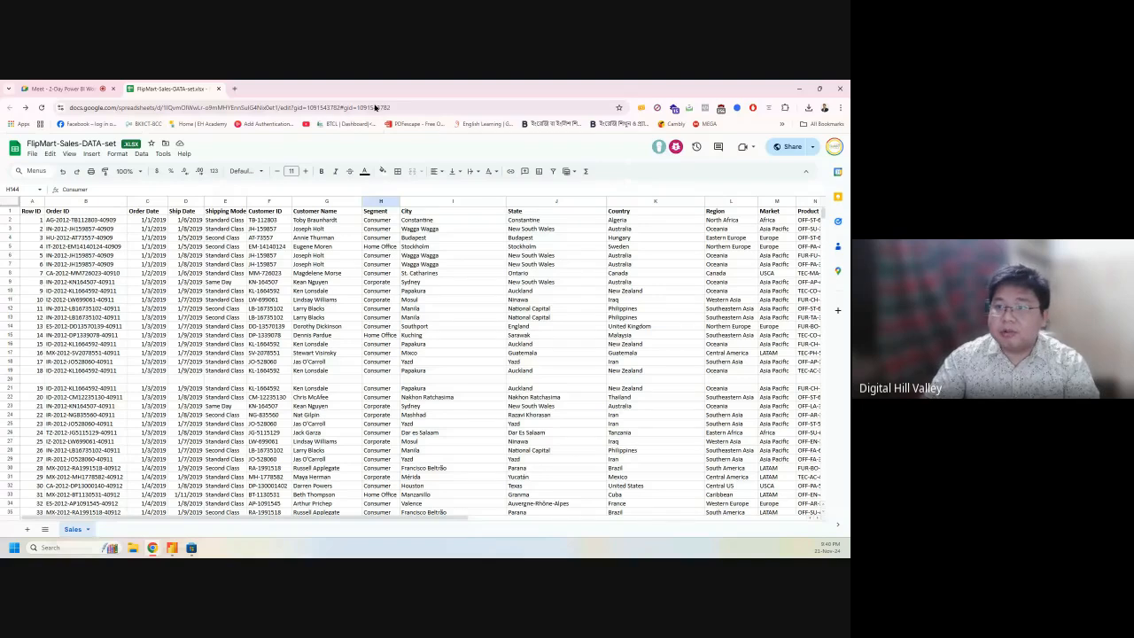
pyautogui.click(800, 89)
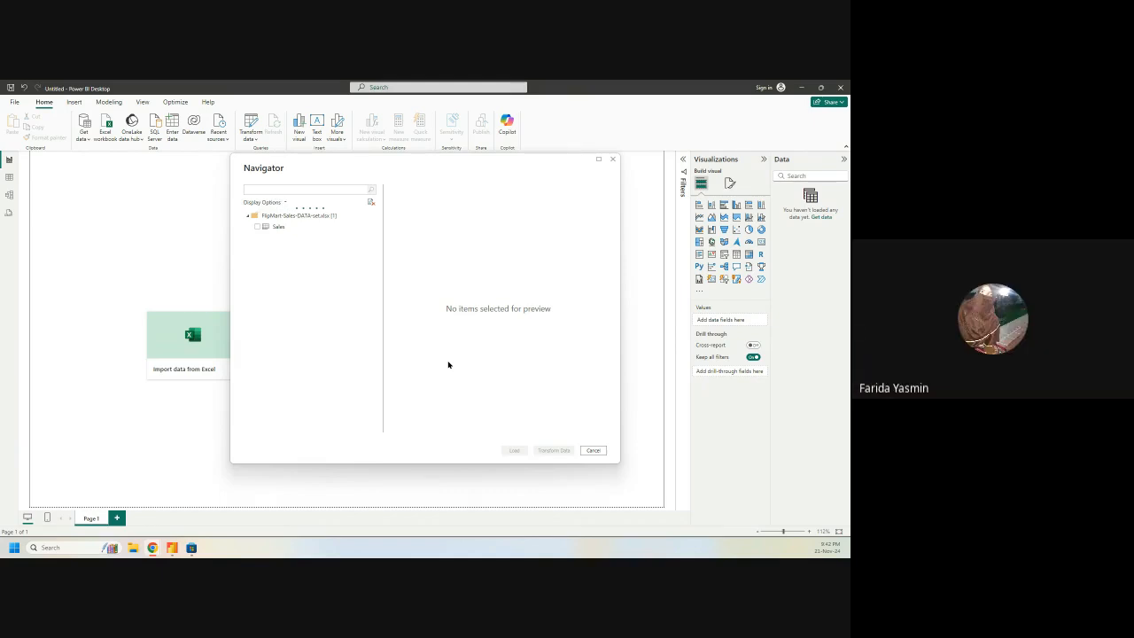
pyautogui.click(592, 450)
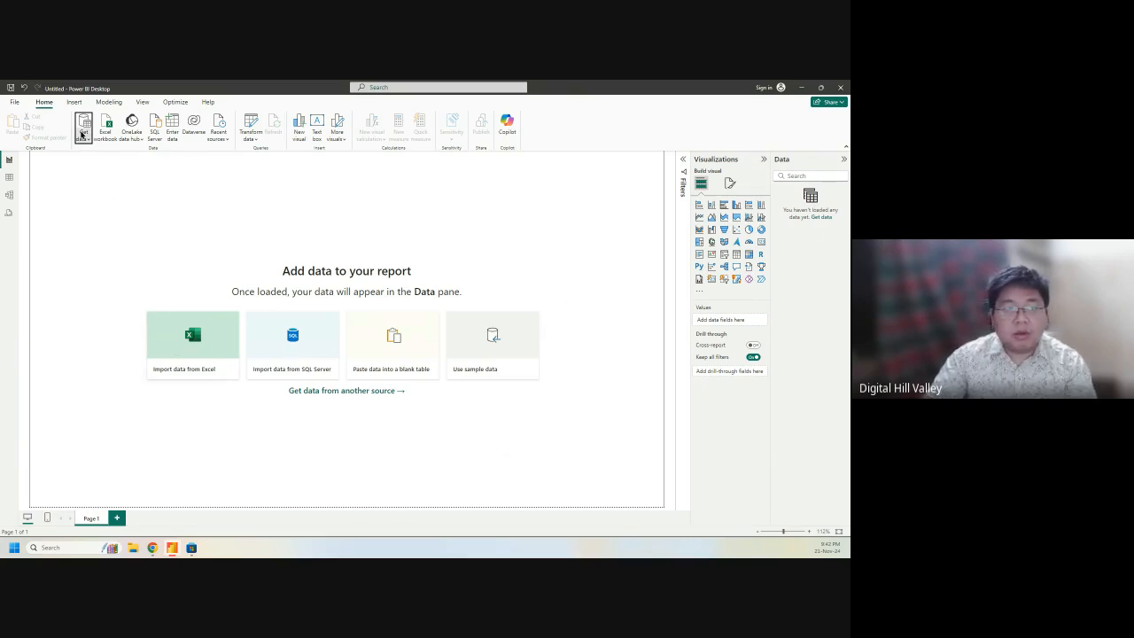
# Step: Connect to the Excel workbook FlipMart-Sales-DATA-set.xlsx stored on the Desktop as the report's data source
pyautogui.click(81, 133)
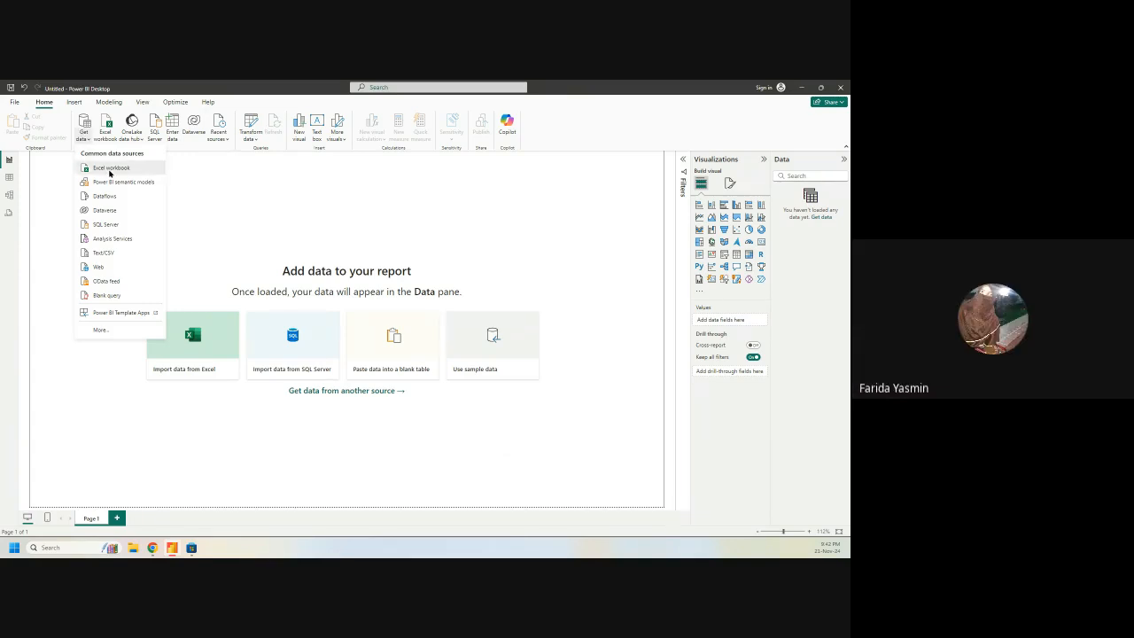
pyautogui.click(110, 168)
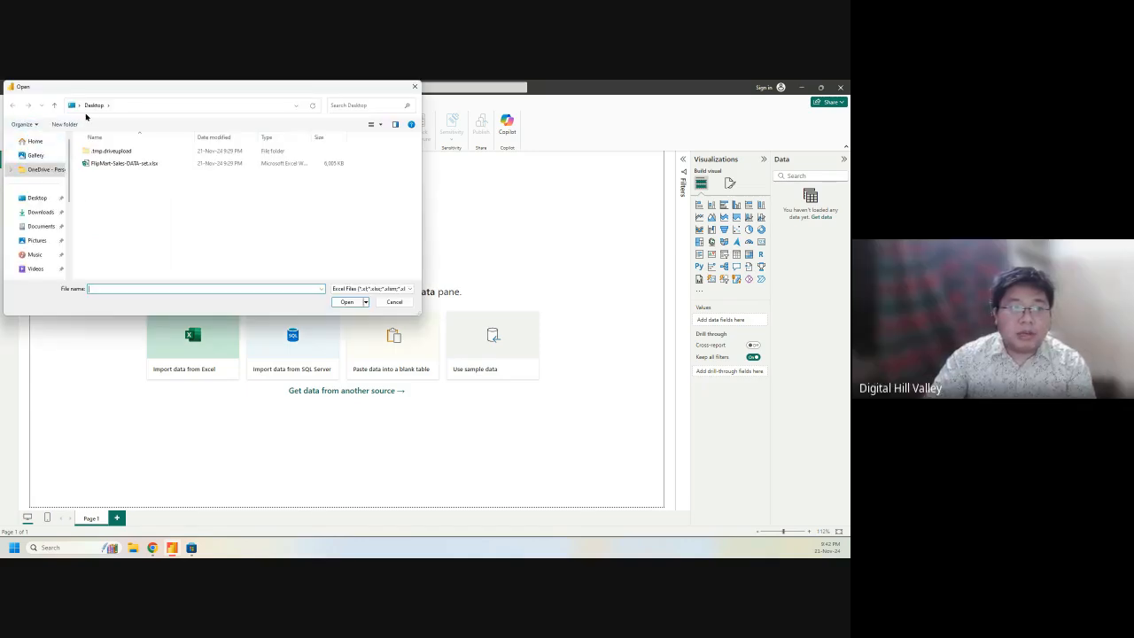
pyautogui.click(39, 198)
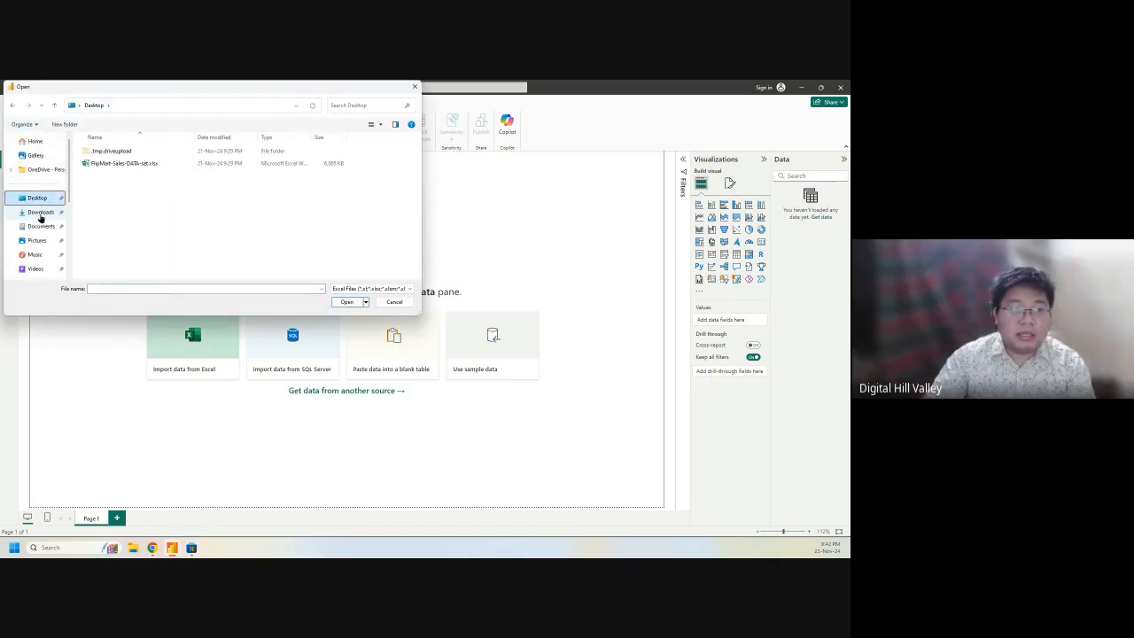
pyautogui.click(40, 215)
pyautogui.click(39, 226)
pyautogui.click(37, 201)
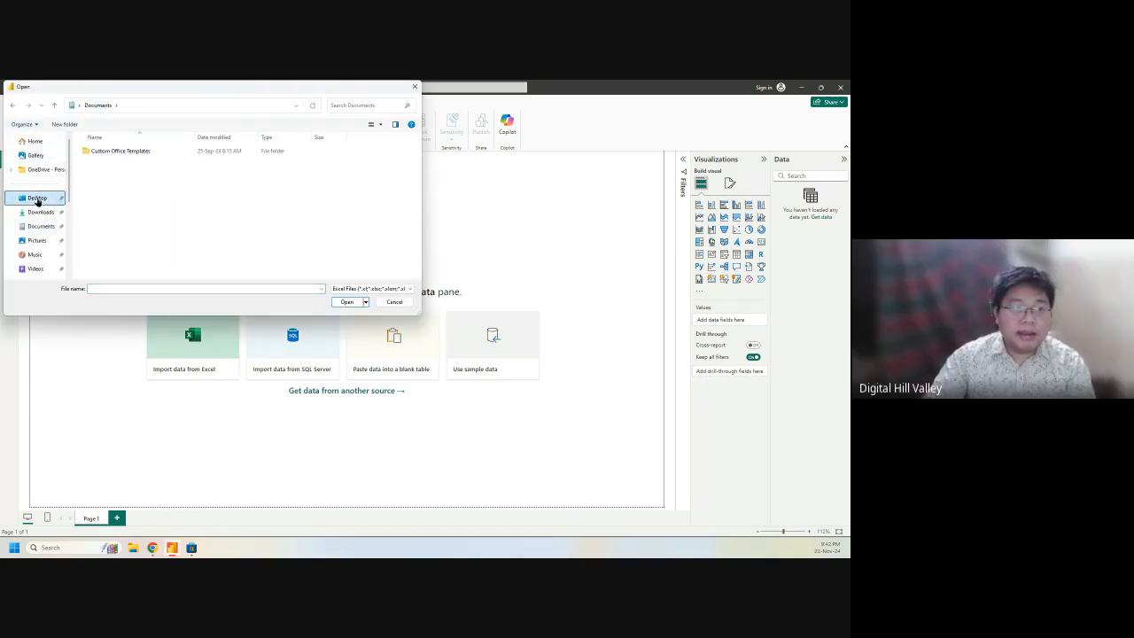
pyautogui.click(107, 164)
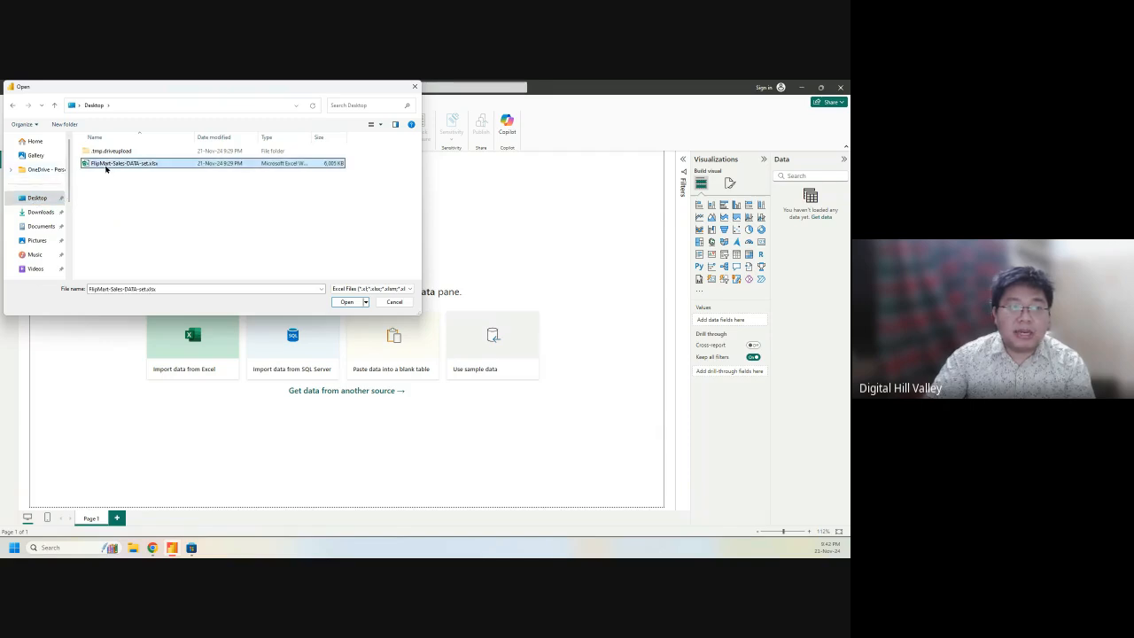
pyautogui.click(354, 304)
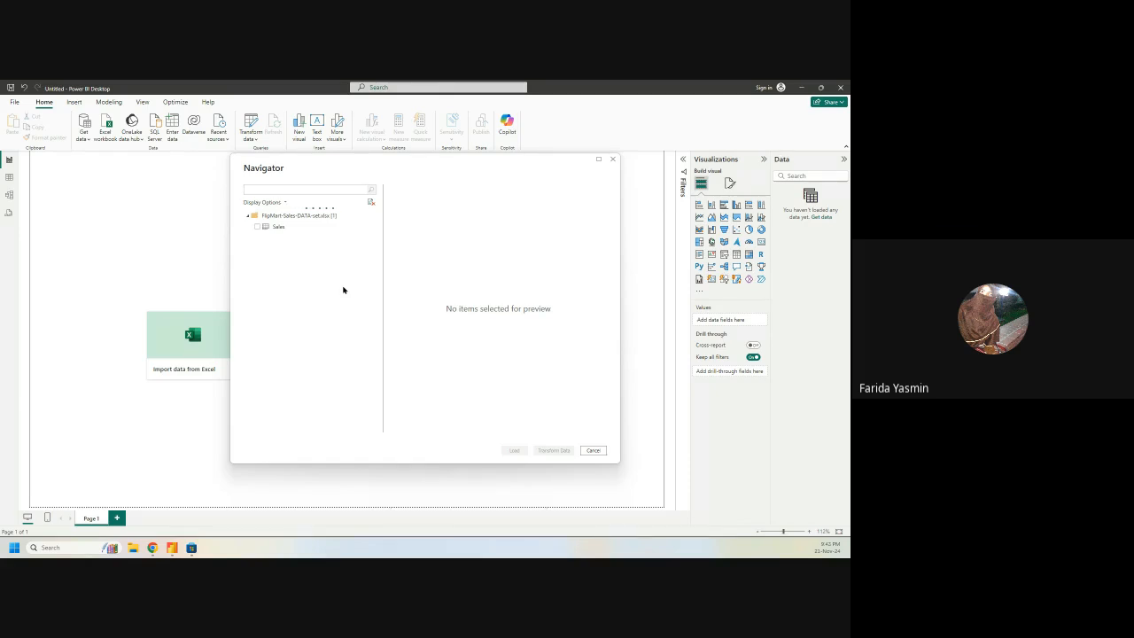
# Step: Choose the Sales sheet for transformation in Power Query Editor and maximize the editor window
pyautogui.click(257, 228)
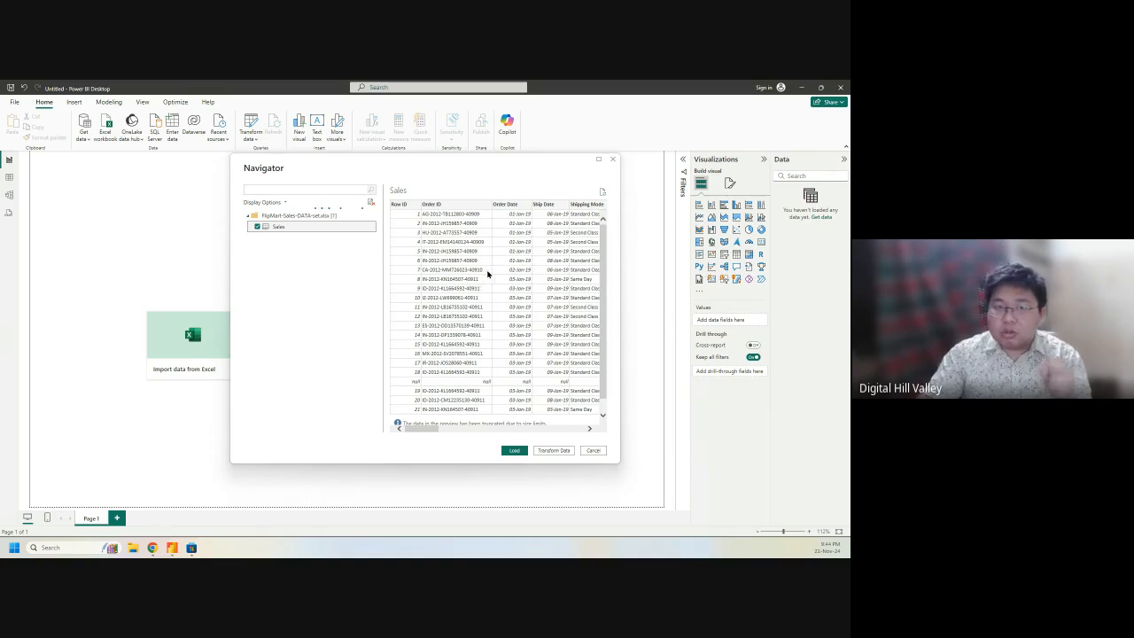
pyautogui.click(562, 451)
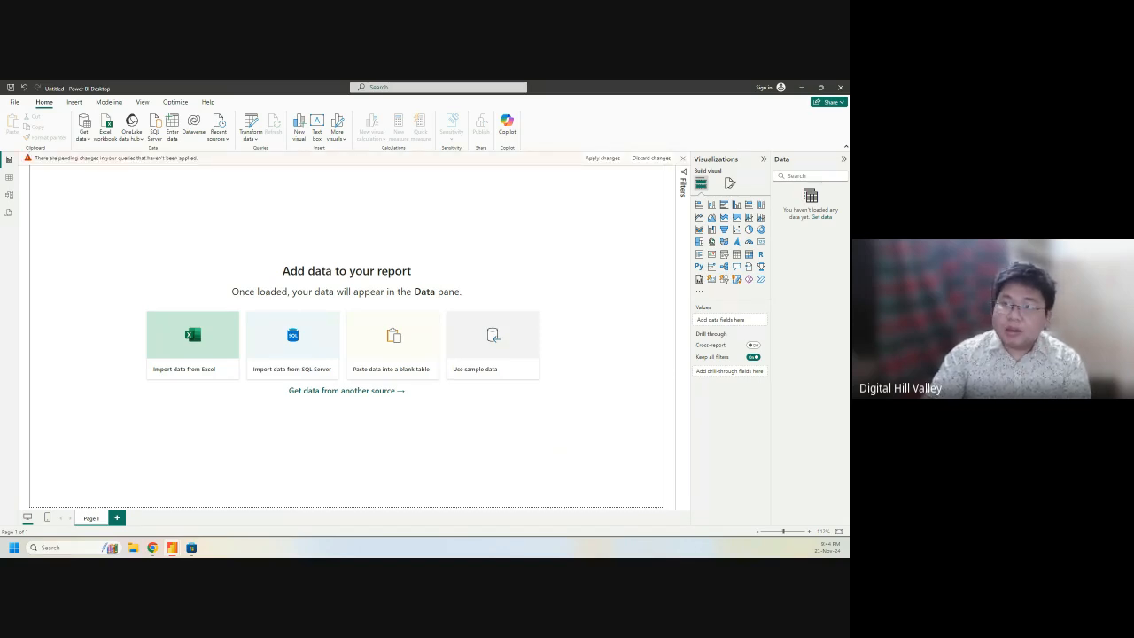
pyautogui.moveTo(850, 311); pyautogui.dragTo(824, 349)
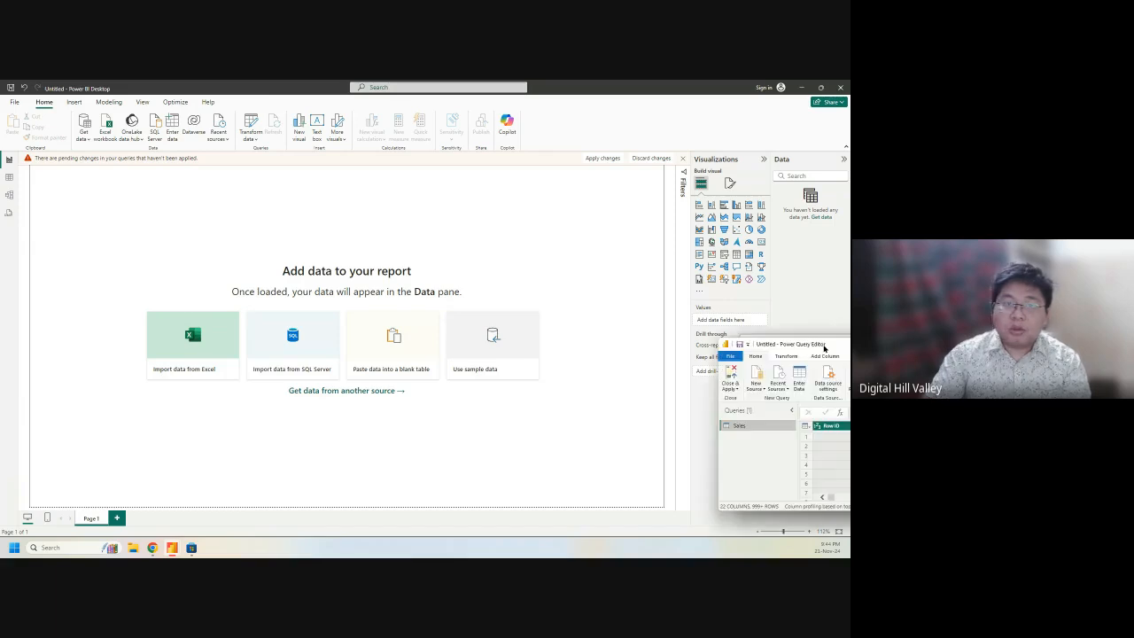
pyautogui.doubleClick(825, 348)
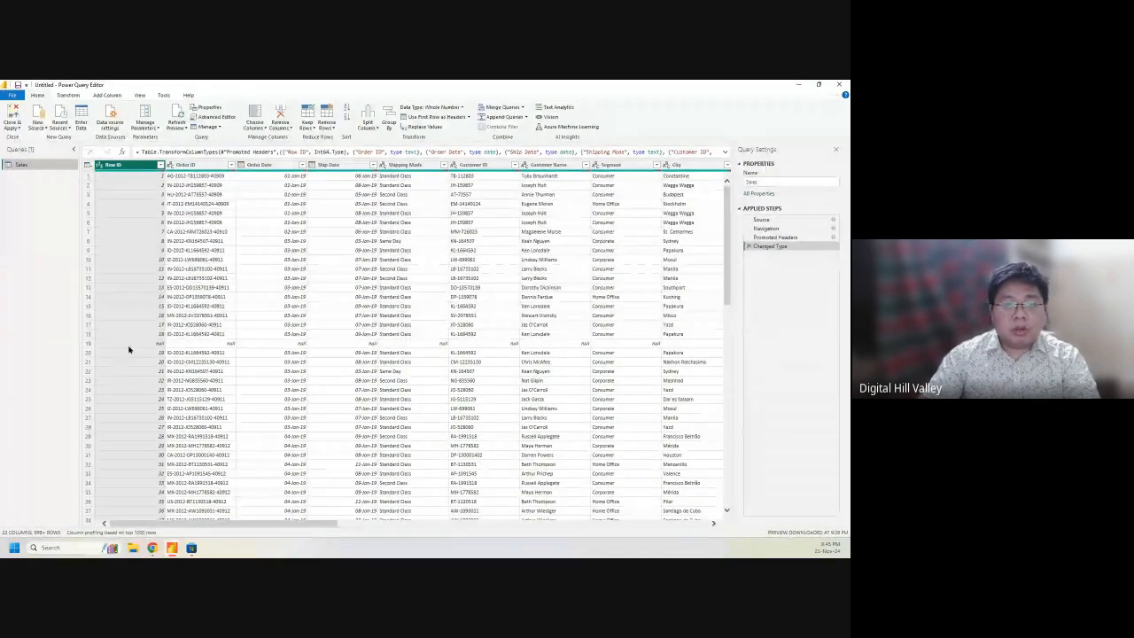
# Step: Skim the Sales query rows and set column profiling to be based on the entire data set
pyautogui.scroll(-15, 636, 359)
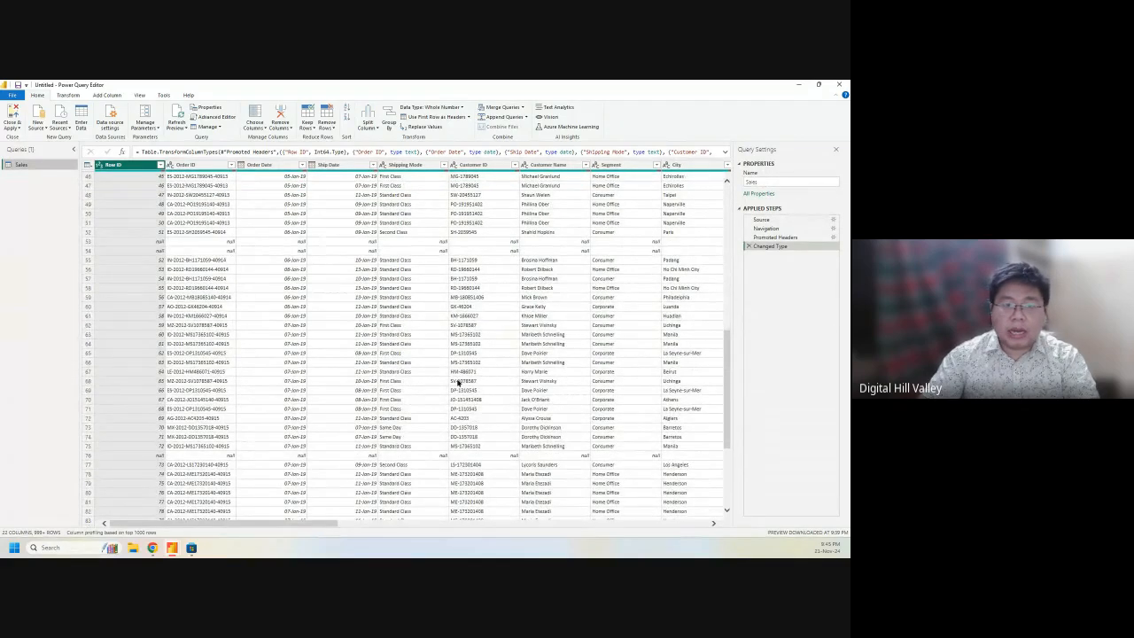
pyautogui.scroll(-6, 334, 464)
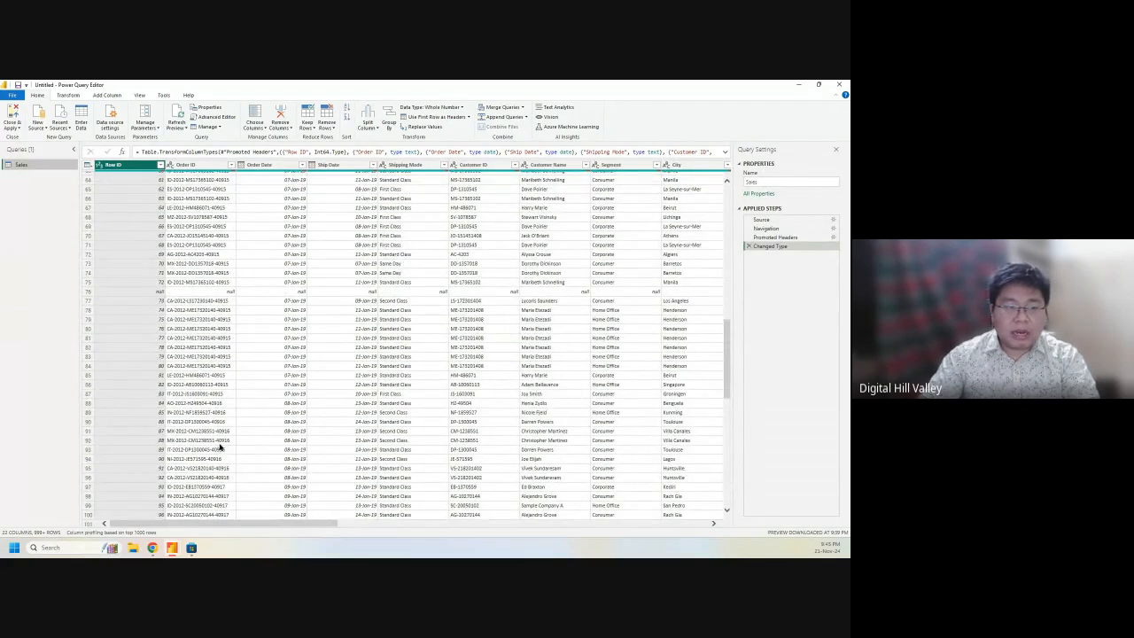
pyautogui.scroll(18, 390, 396)
pyautogui.scroll(3, 387, 398)
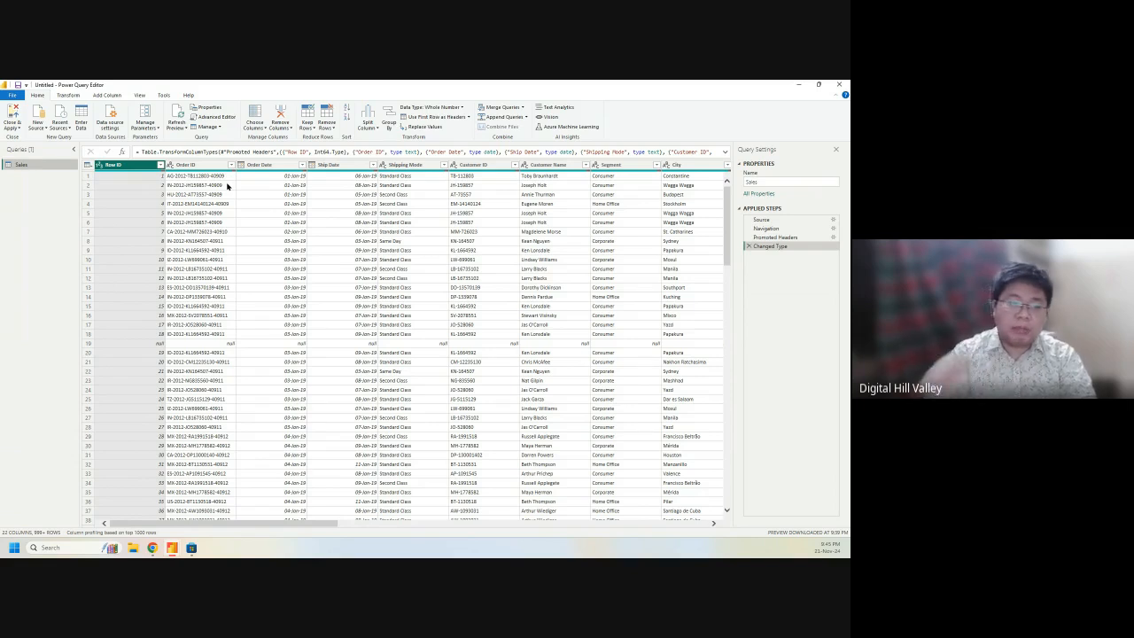
pyautogui.click(99, 534)
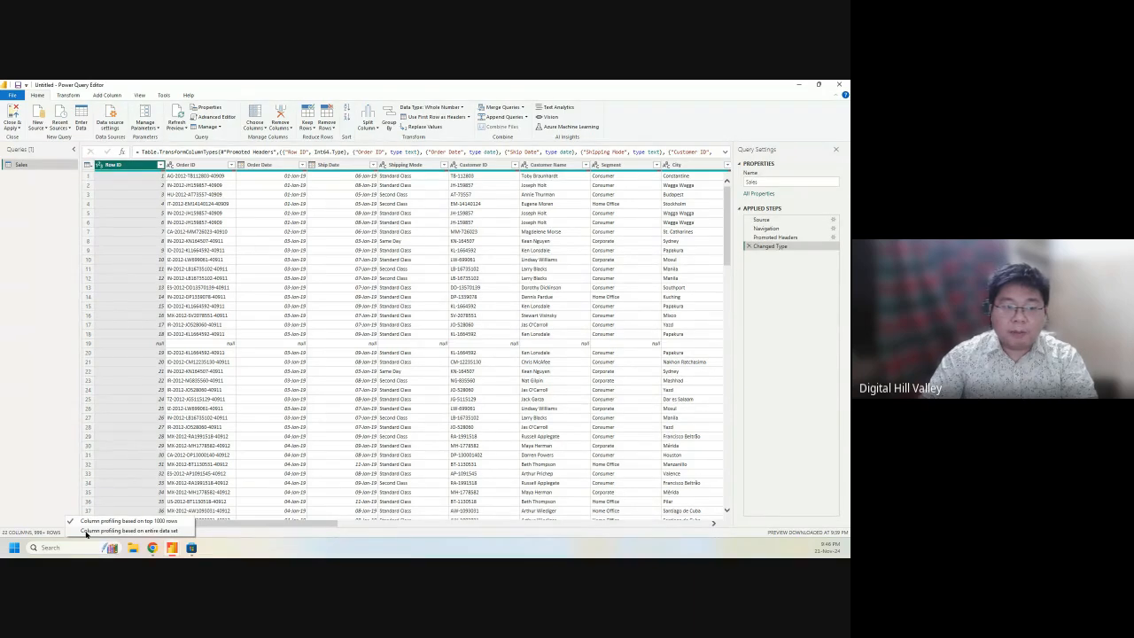
pyautogui.click(86, 532)
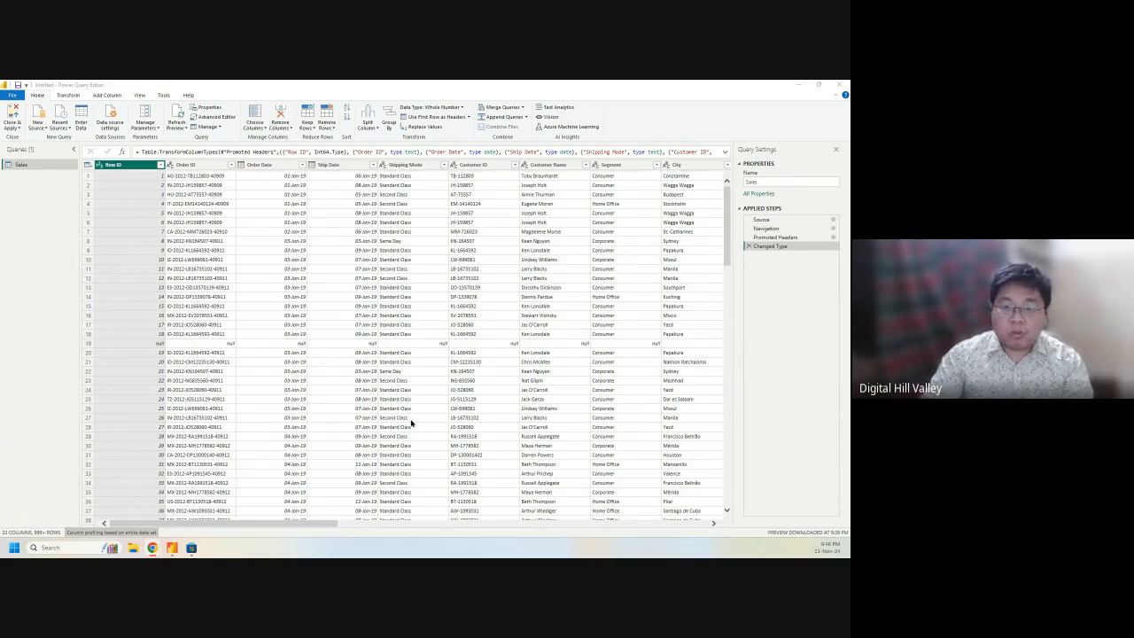
# Step: Examine the Sales columns one by one, from Row ID through Order ID, Order Date and Ship Date to Shipping Mode
pyautogui.click(373, 412)
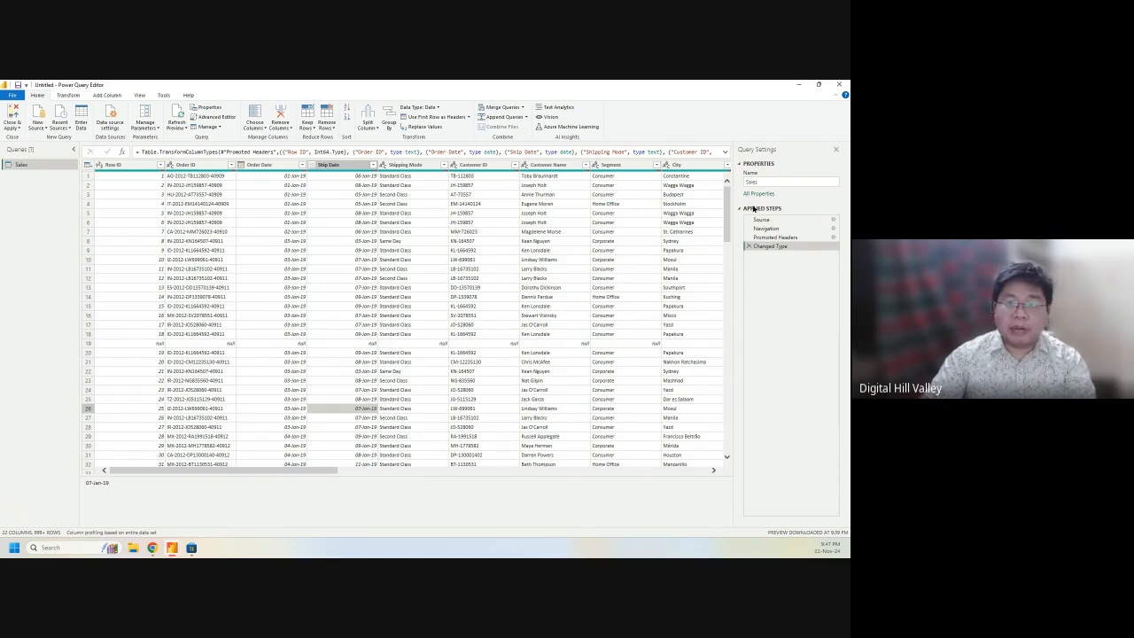
pyautogui.click(113, 165)
pyautogui.click(186, 165)
pyautogui.click(263, 165)
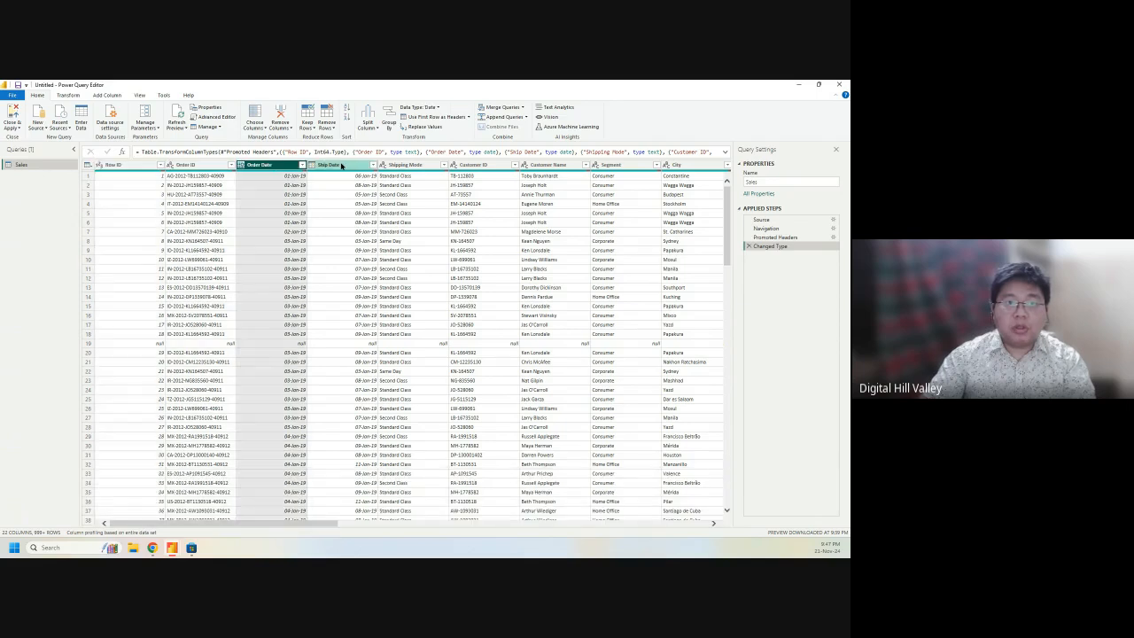
pyautogui.click(337, 165)
pyautogui.click(408, 165)
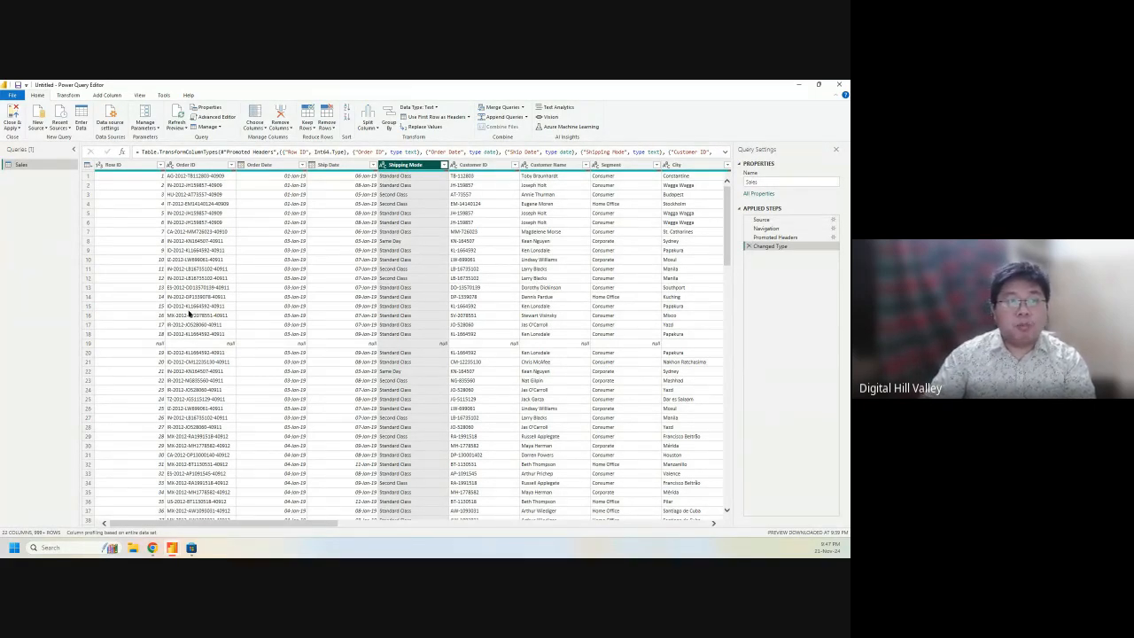
# Step: Enable the Column quality and Column distribution previews for the Sales query
pyautogui.click(139, 96)
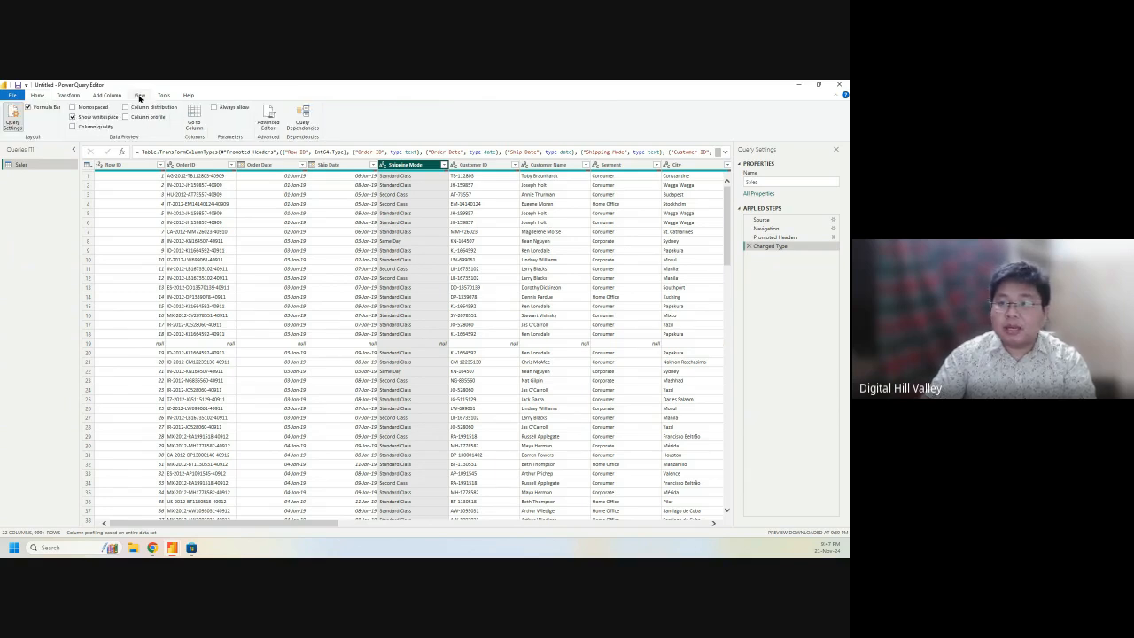
pyautogui.click(73, 128)
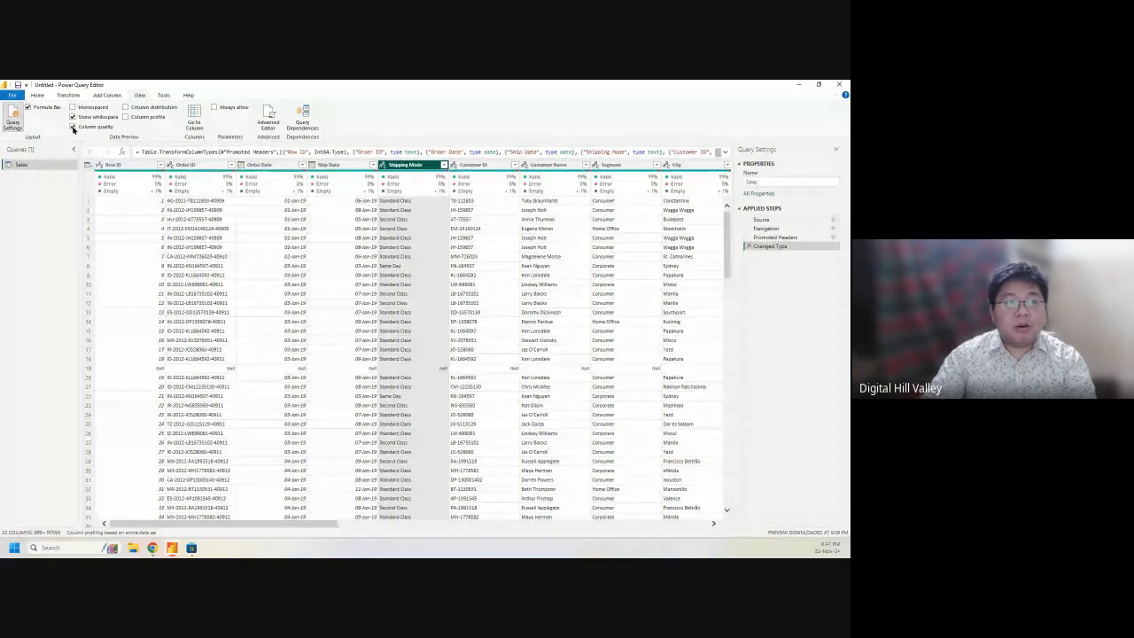
pyautogui.click(125, 108)
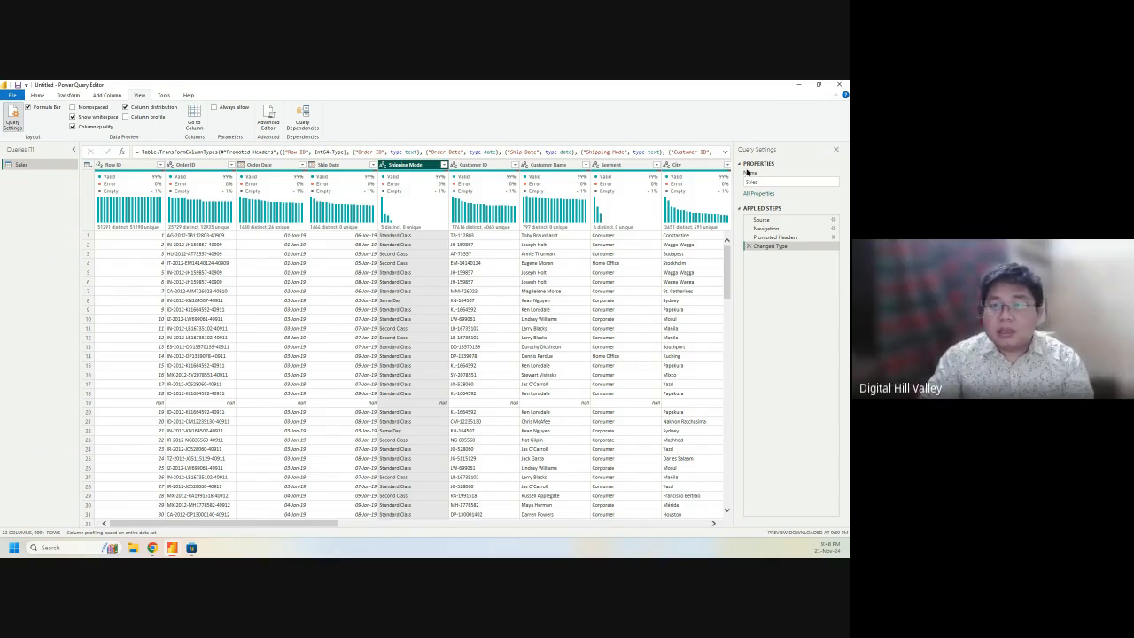
# Step: Close the Query Settings pane and show the query diagnostics commands
pyautogui.click(164, 95)
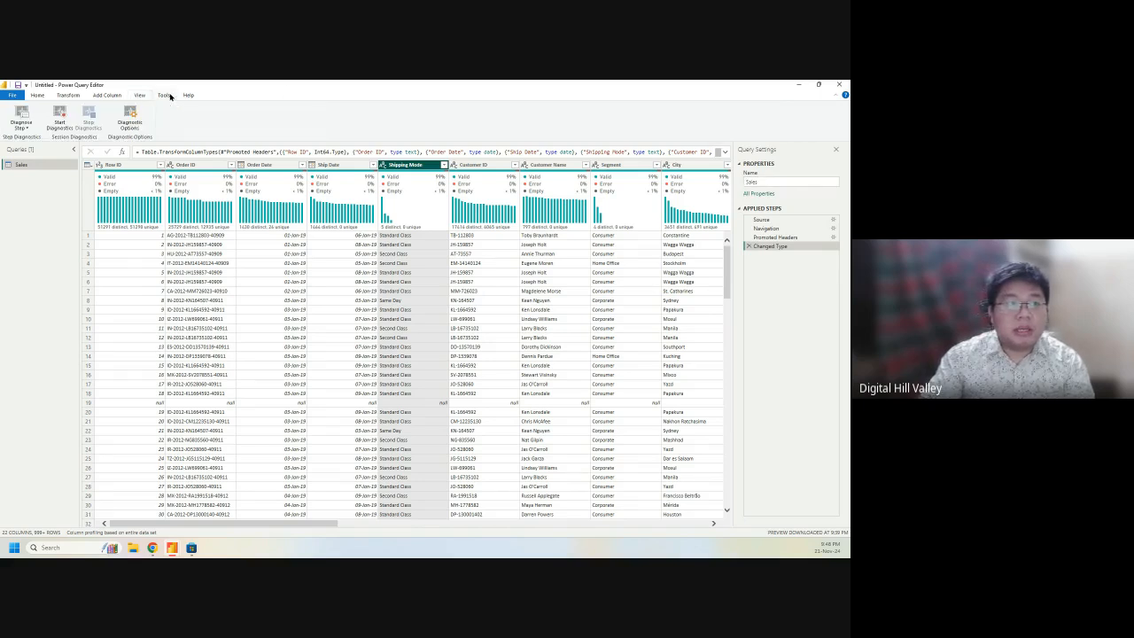
pyautogui.click(139, 96)
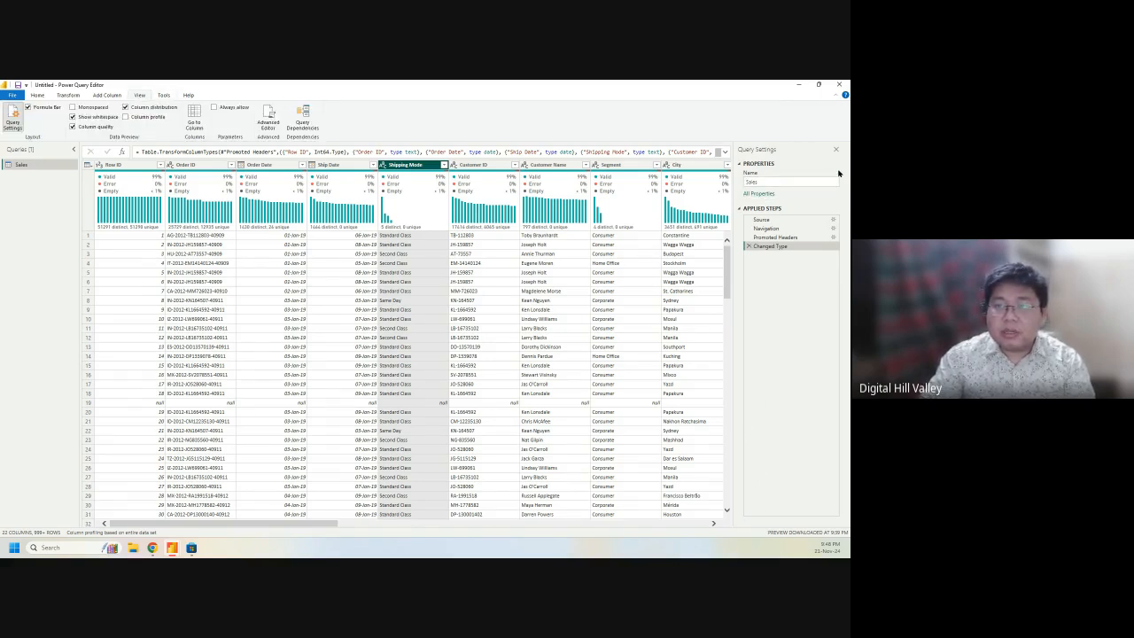
pyautogui.click(837, 151)
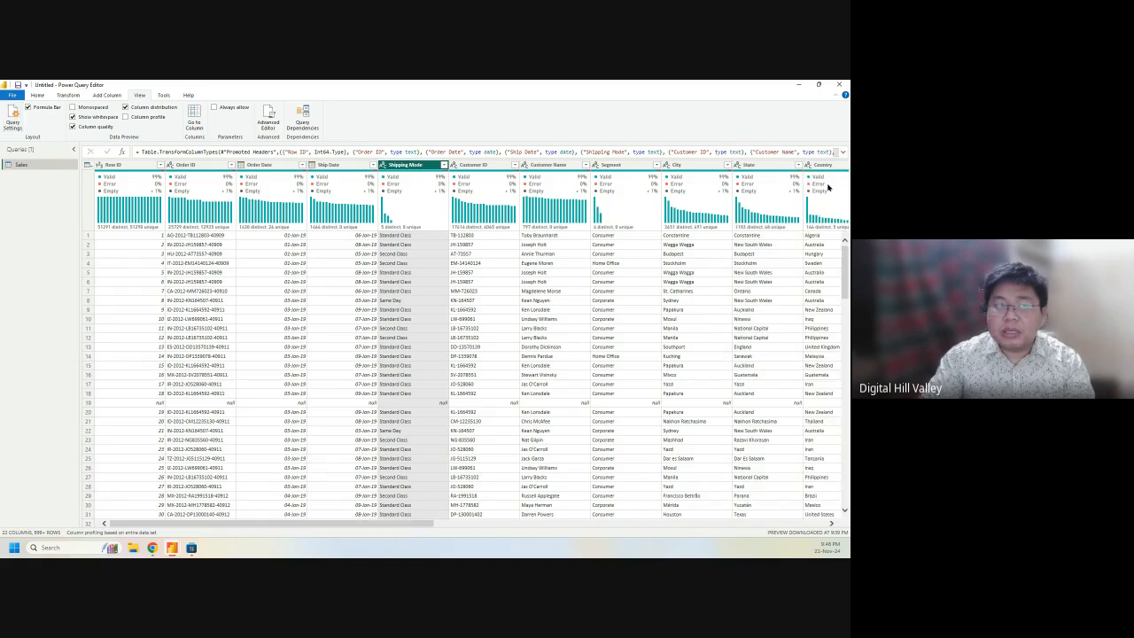
pyautogui.click(164, 94)
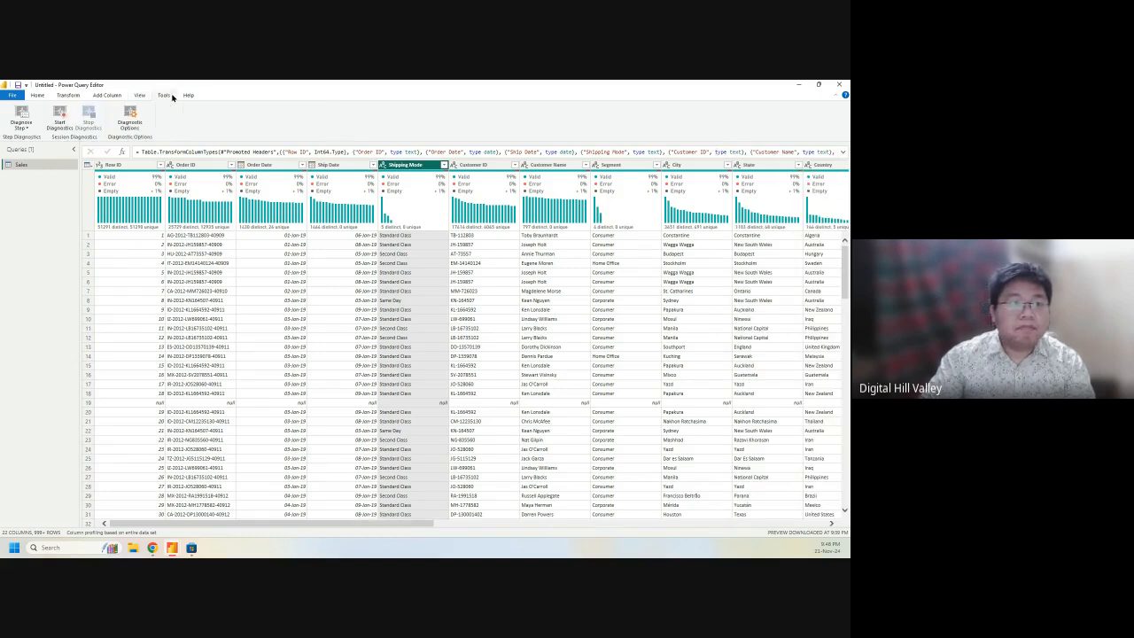
# Step: Reopen the Query Settings pane for the Sales query
pyautogui.click(134, 96)
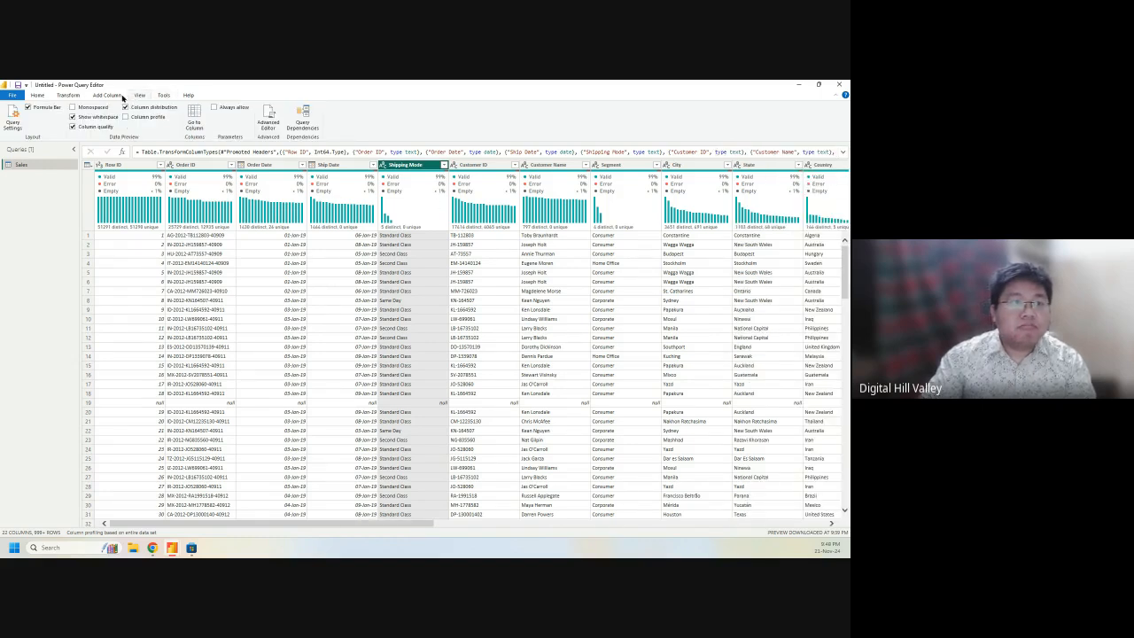
pyautogui.click(113, 96)
pyautogui.click(71, 96)
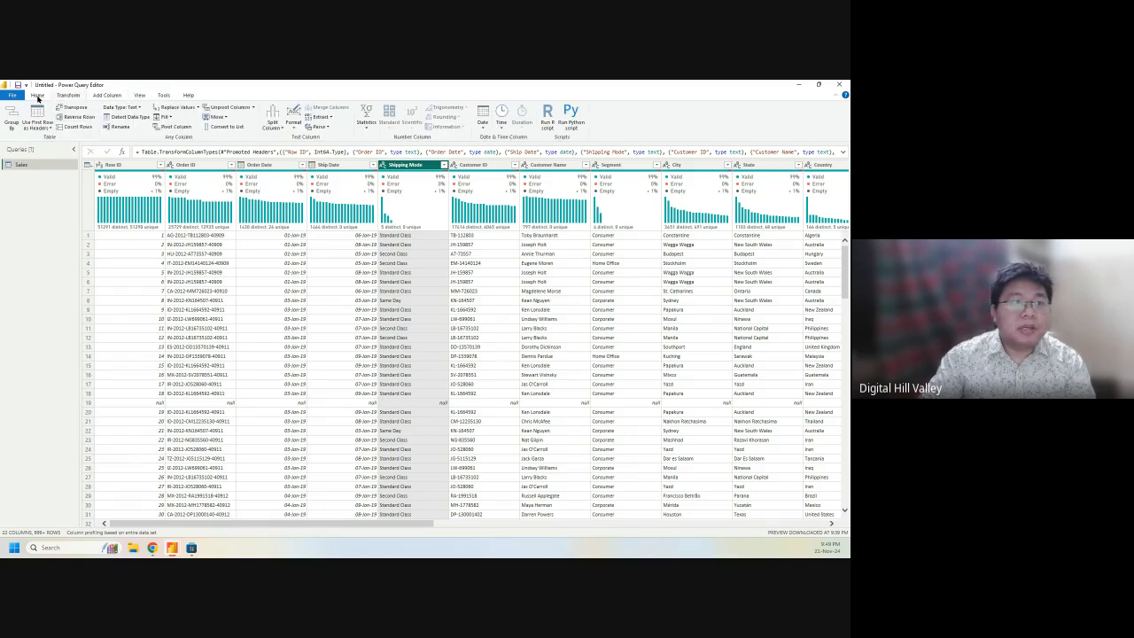
pyautogui.click(37, 96)
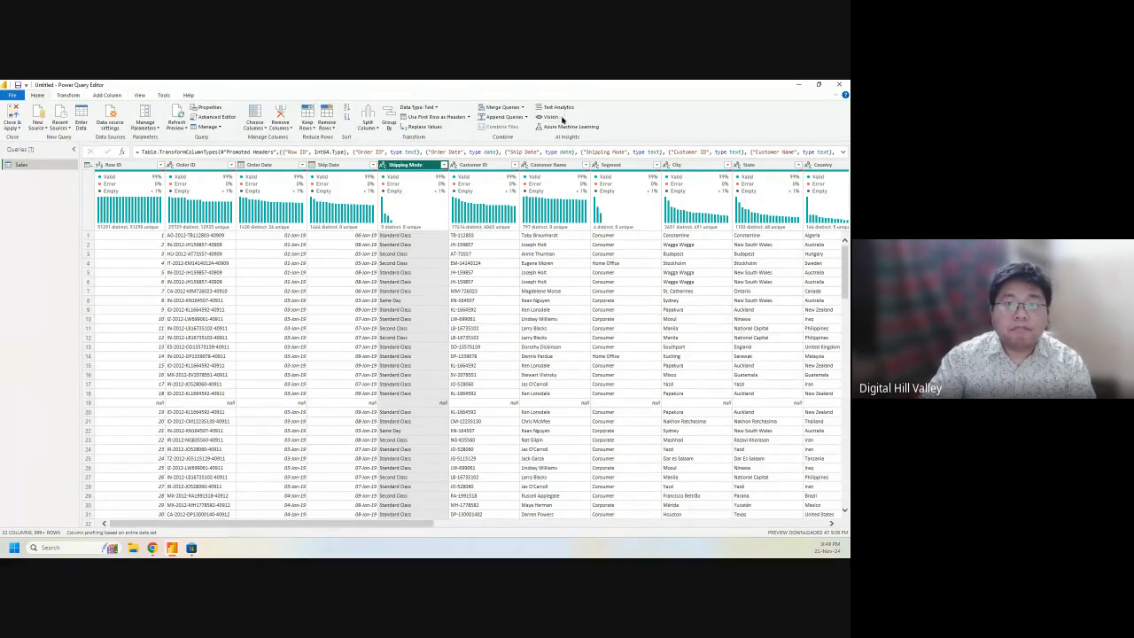
pyautogui.click(145, 94)
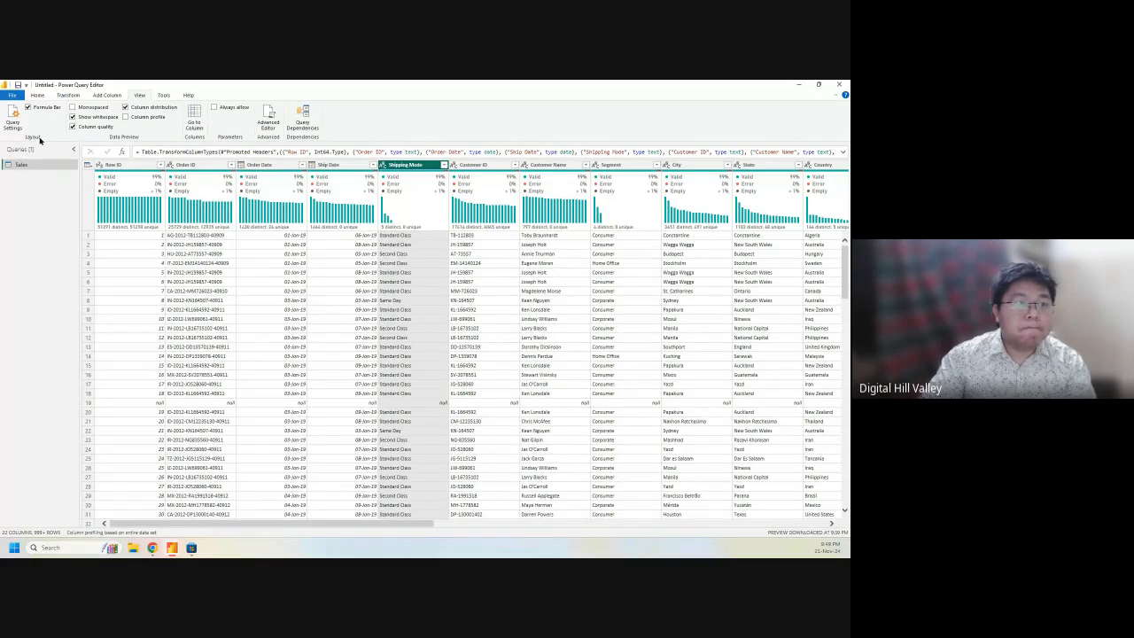
pyautogui.click(14, 115)
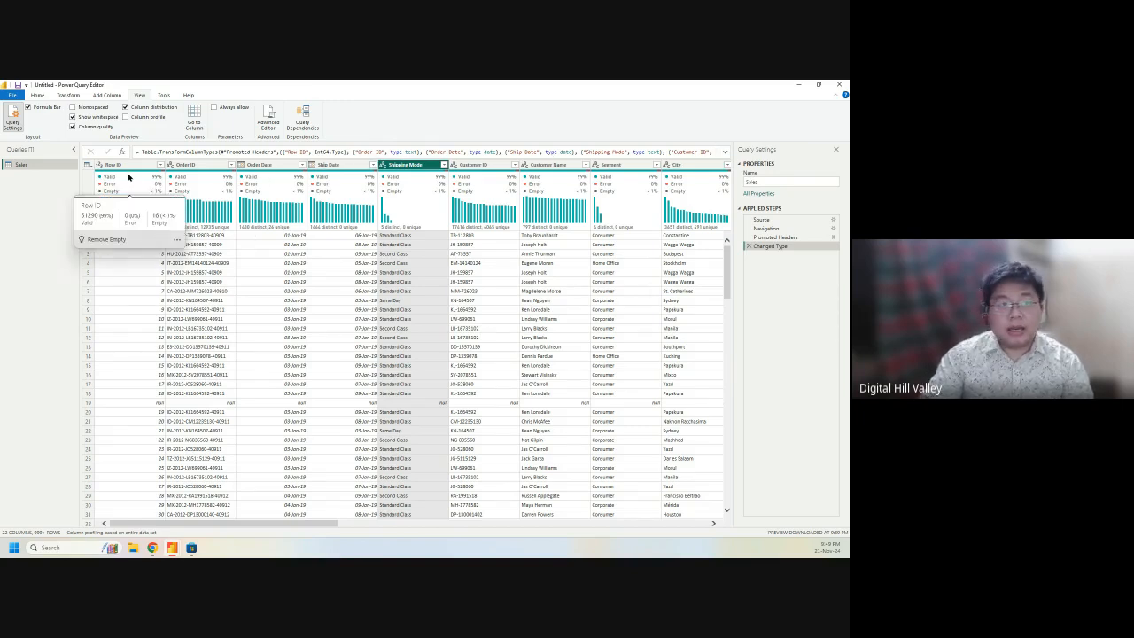
# Step: Examine the column quality and distribution previews of the Sales query from Row ID and Order ID across to Shipping Cost
pyautogui.moveTo(146, 188)
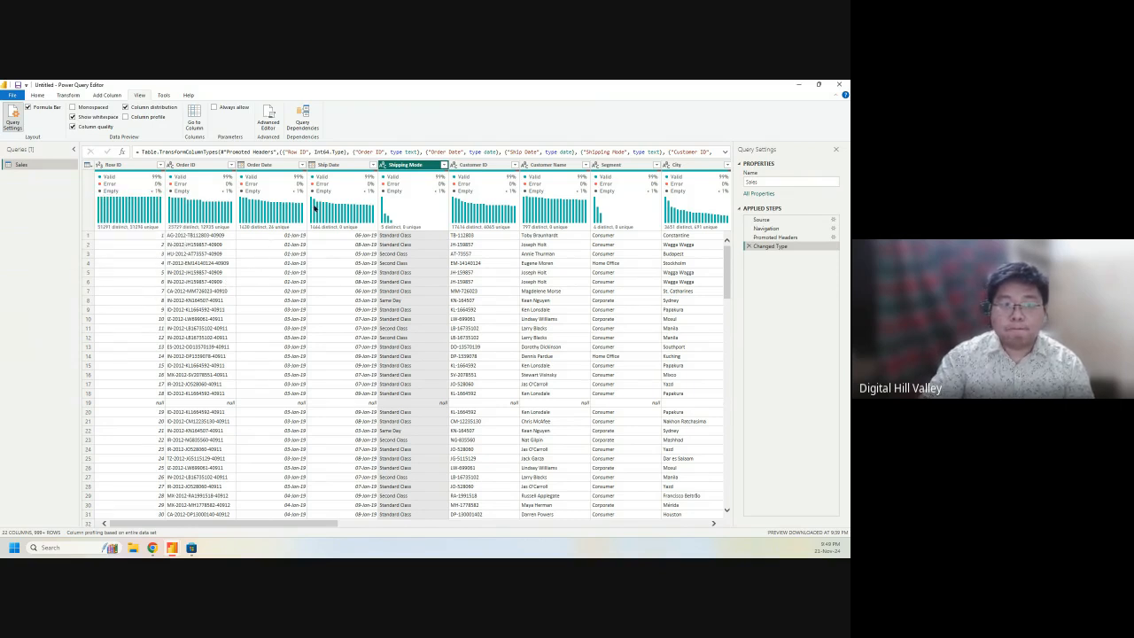
pyautogui.moveTo(324, 204)
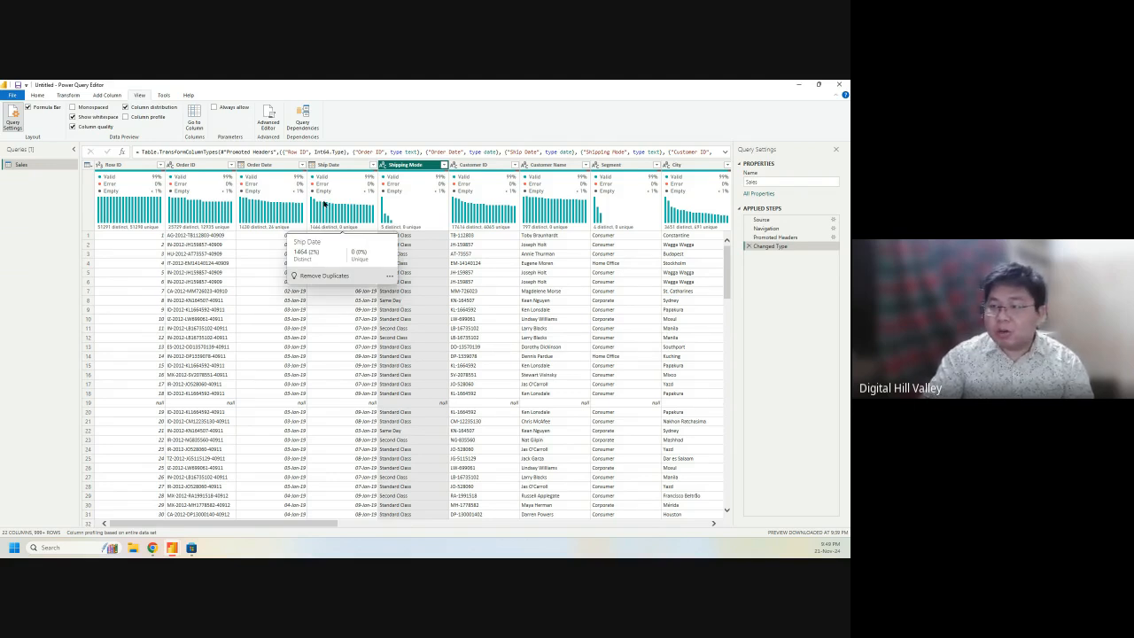
pyautogui.click(130, 165)
pyautogui.click(186, 164)
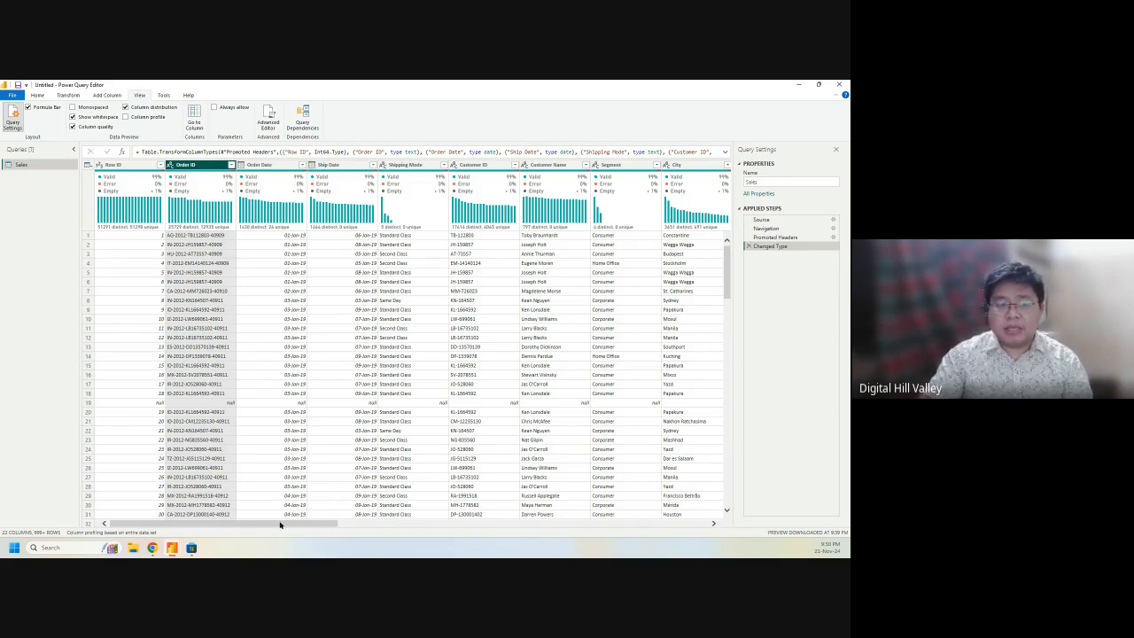
pyautogui.moveTo(278, 523); pyautogui.dragTo(469, 524)
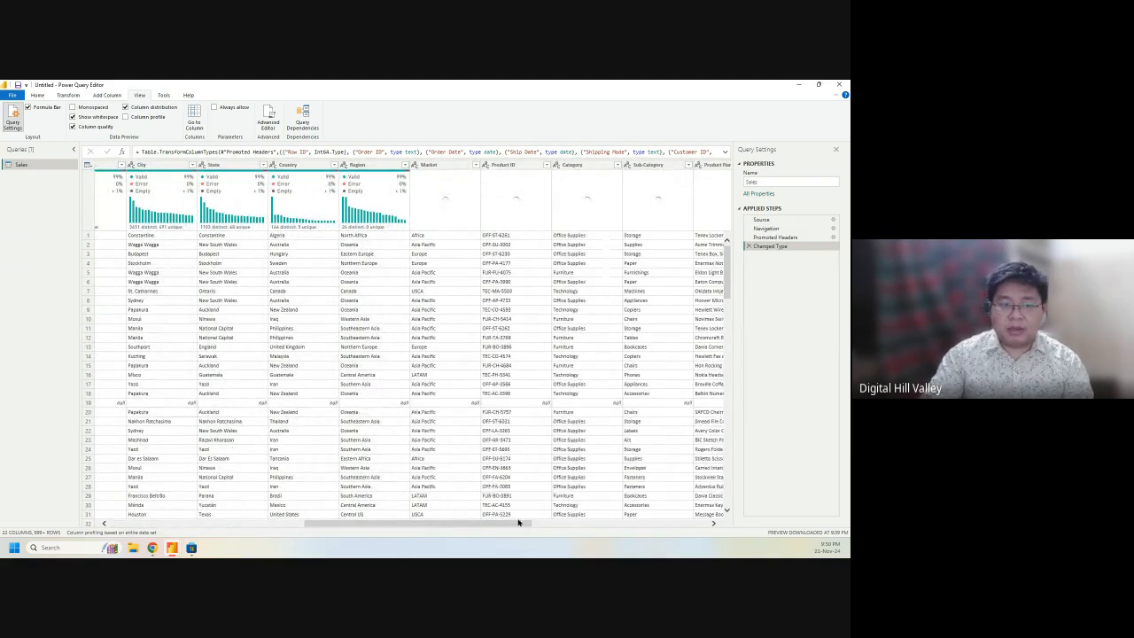
pyautogui.moveTo(435, 525); pyautogui.dragTo(545, 525)
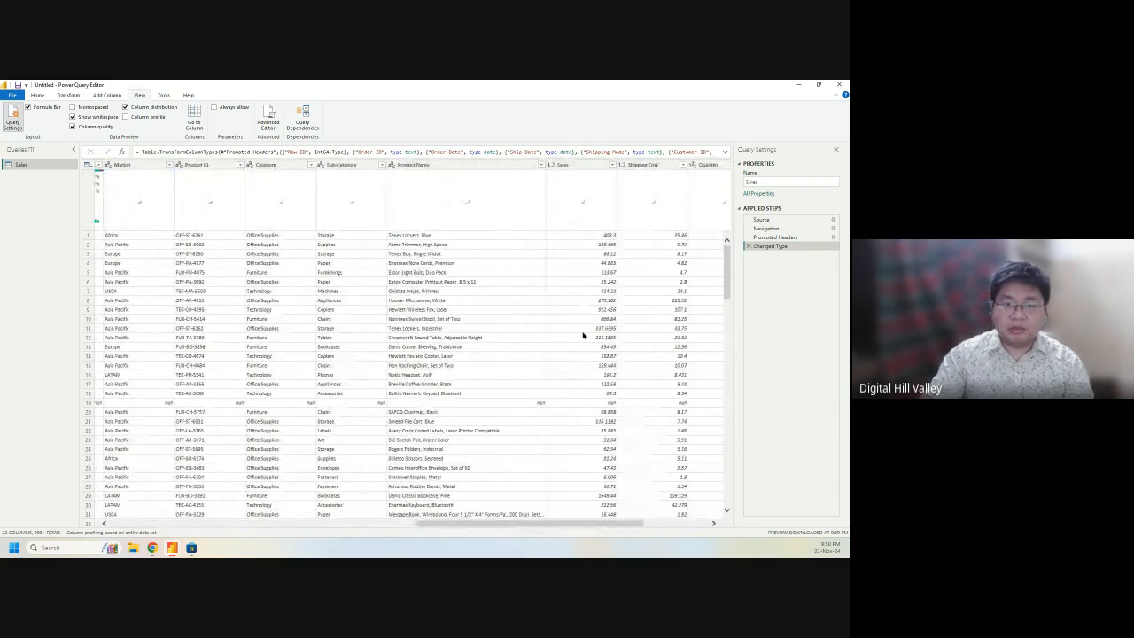
# Step: Inspect the null entries of row 19 in the Sales and Row ID columns
pyautogui.click(599, 403)
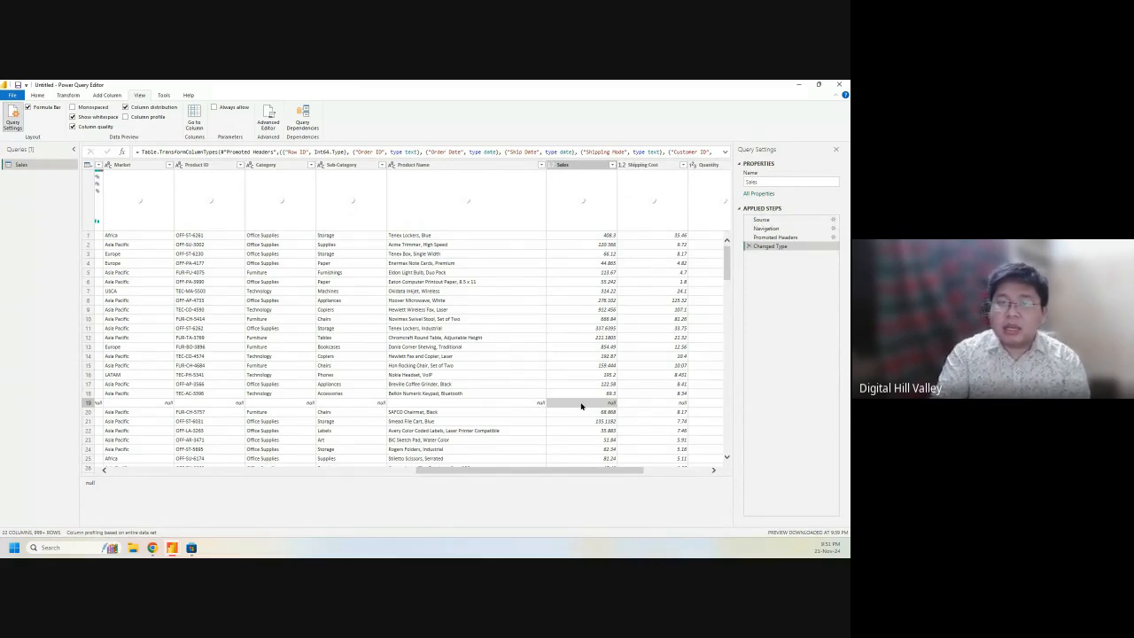
pyautogui.click(565, 166)
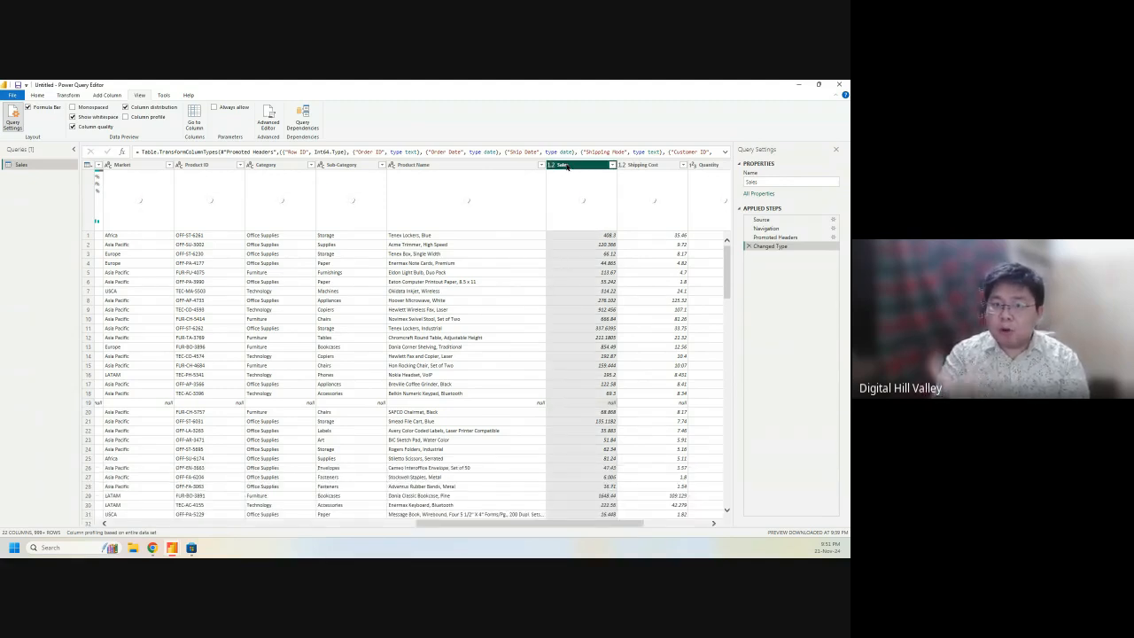
pyautogui.click(602, 404)
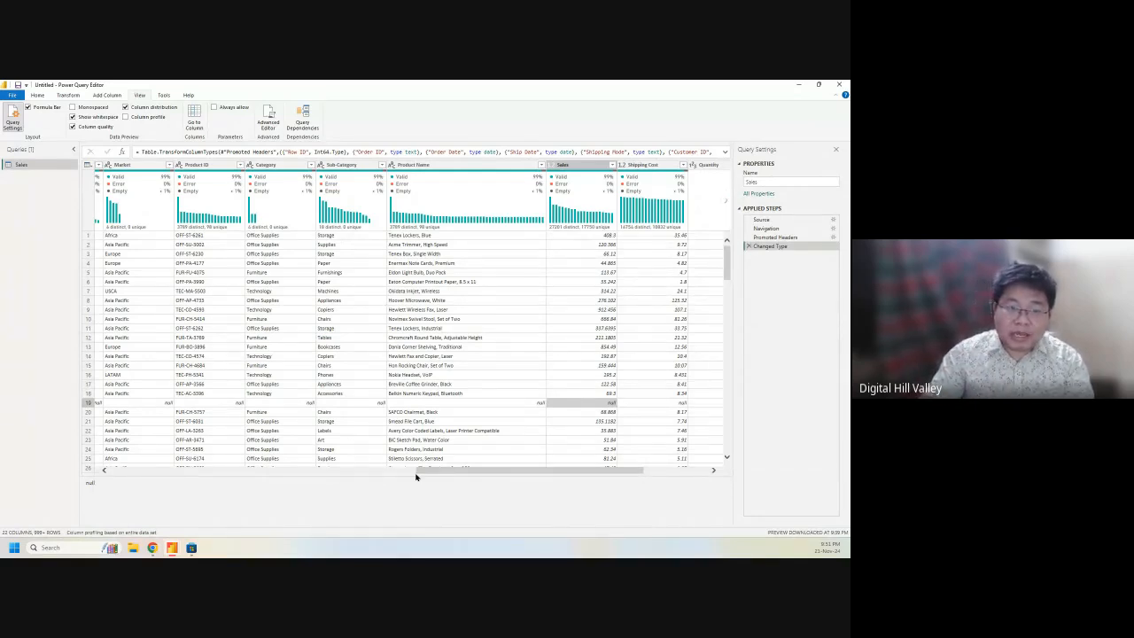
pyautogui.moveTo(446, 473); pyautogui.dragTo(110, 449)
pyautogui.click(128, 405)
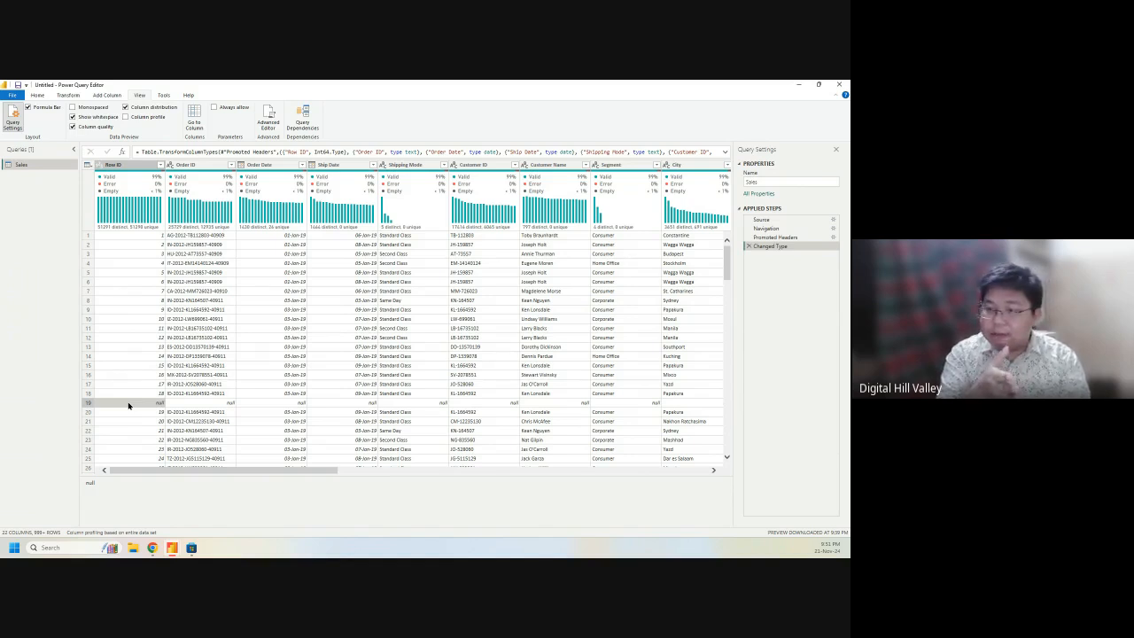
# Step: Remove the empty rows from the Sales query by applying Remove Empty to the Row ID column
pyautogui.click(197, 467)
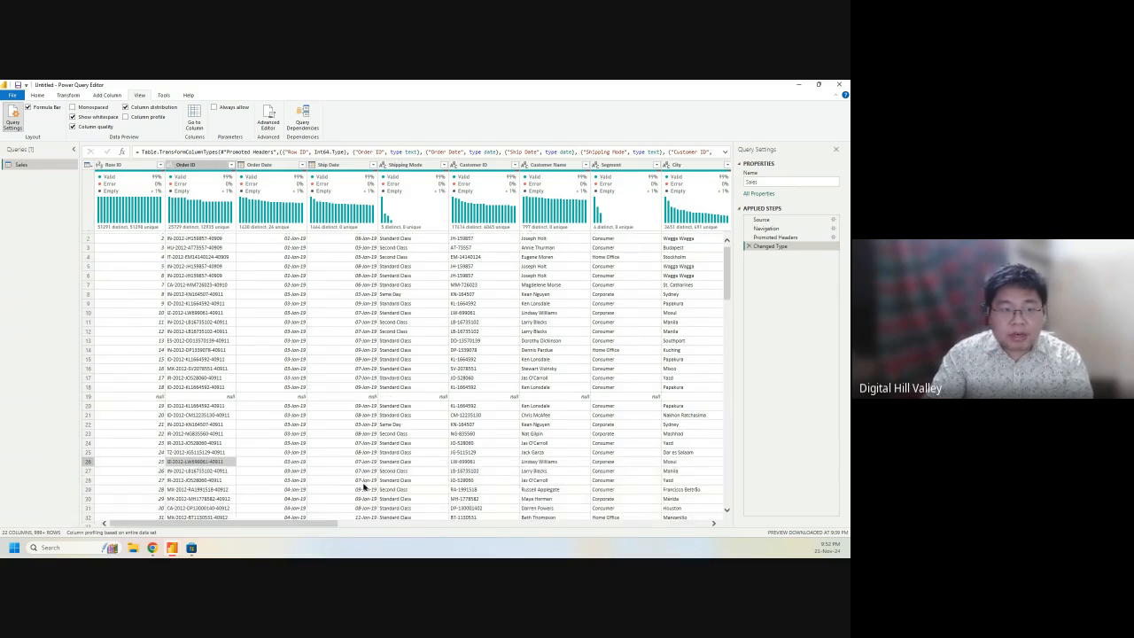
pyautogui.moveTo(212, 524); pyautogui.dragTo(153, 494)
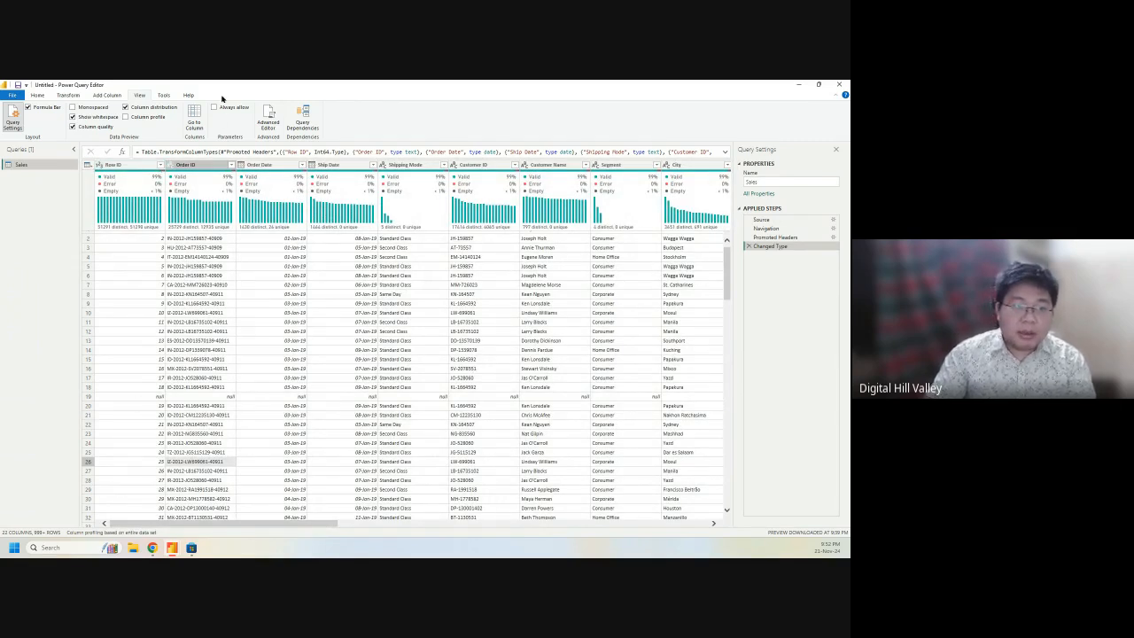
pyautogui.click(161, 166)
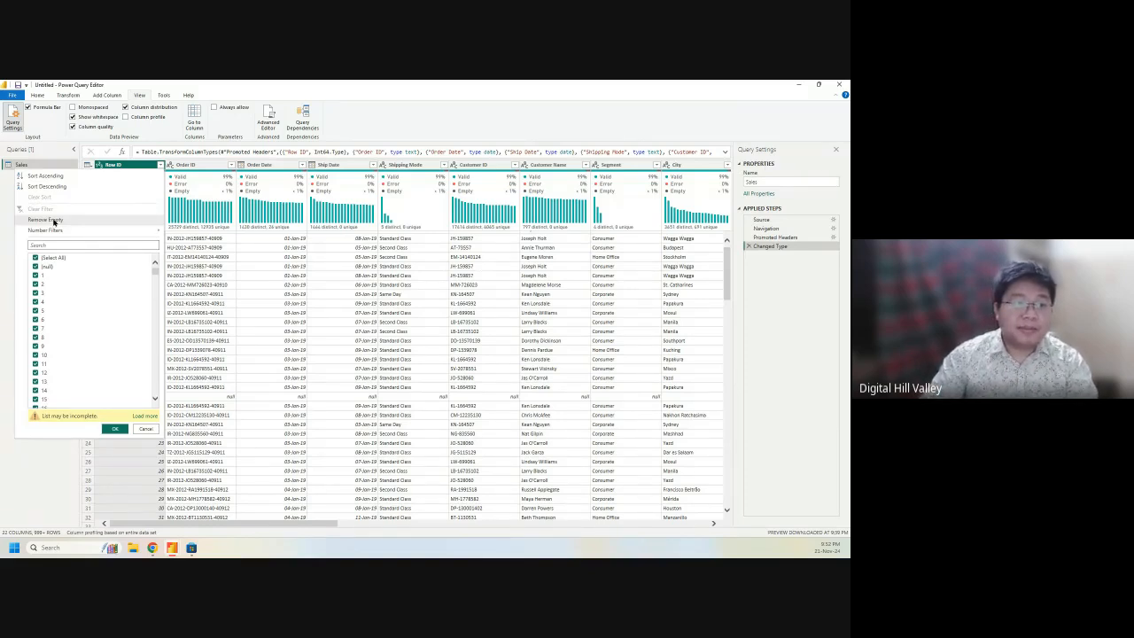
pyautogui.click(55, 220)
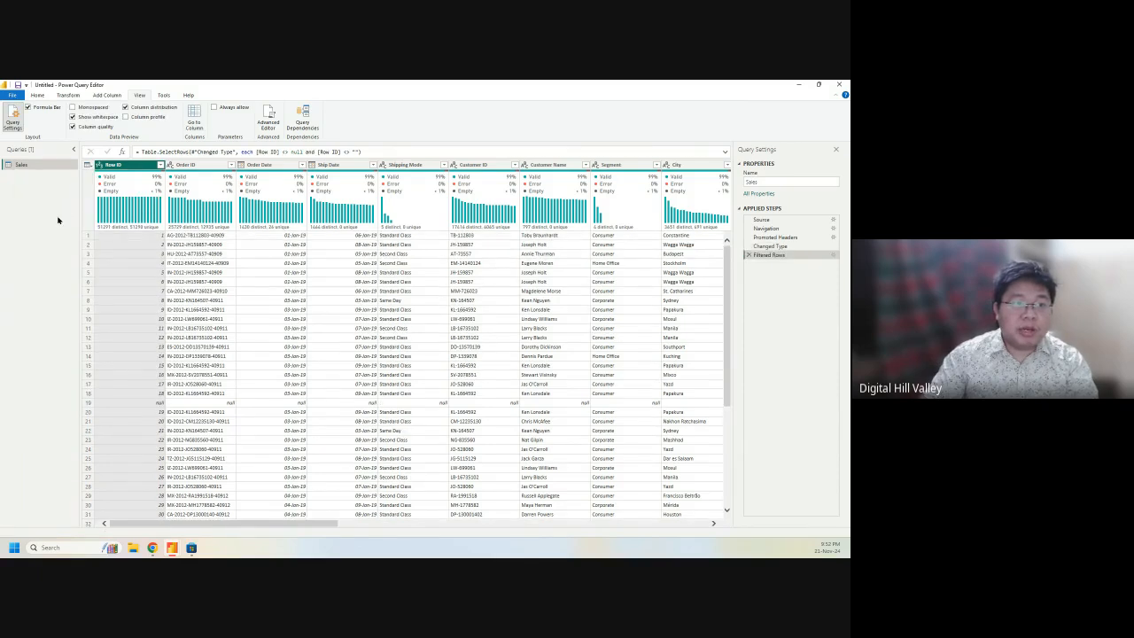
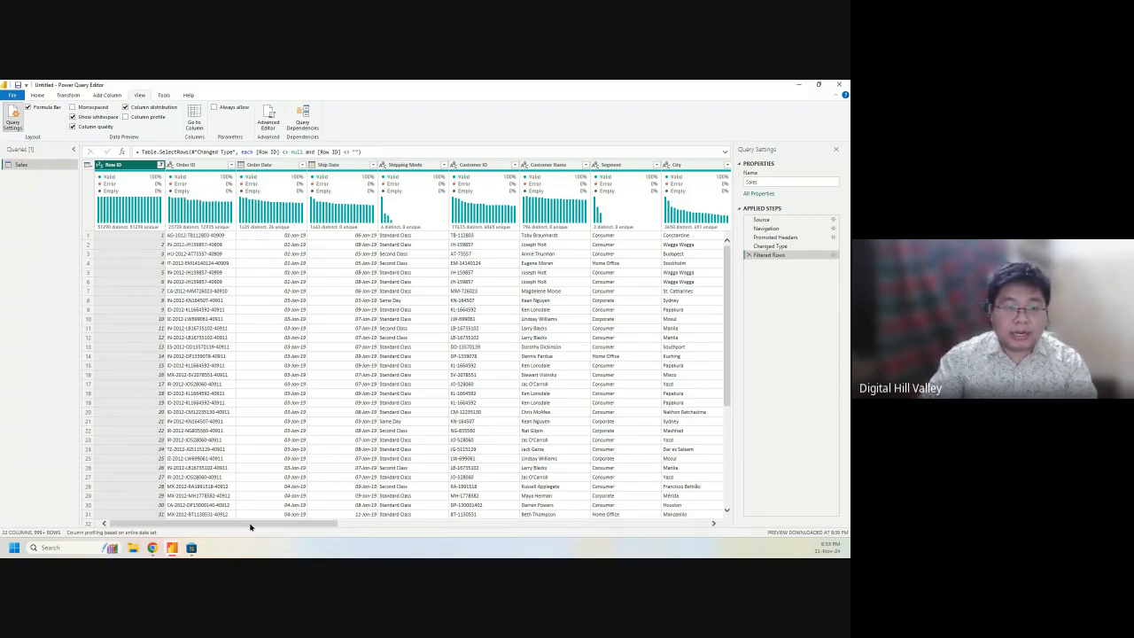
# Step: Look across the filtered Sales columns to check their quality and distribution previews
pyautogui.moveTo(253, 526); pyautogui.dragTo(586, 527)
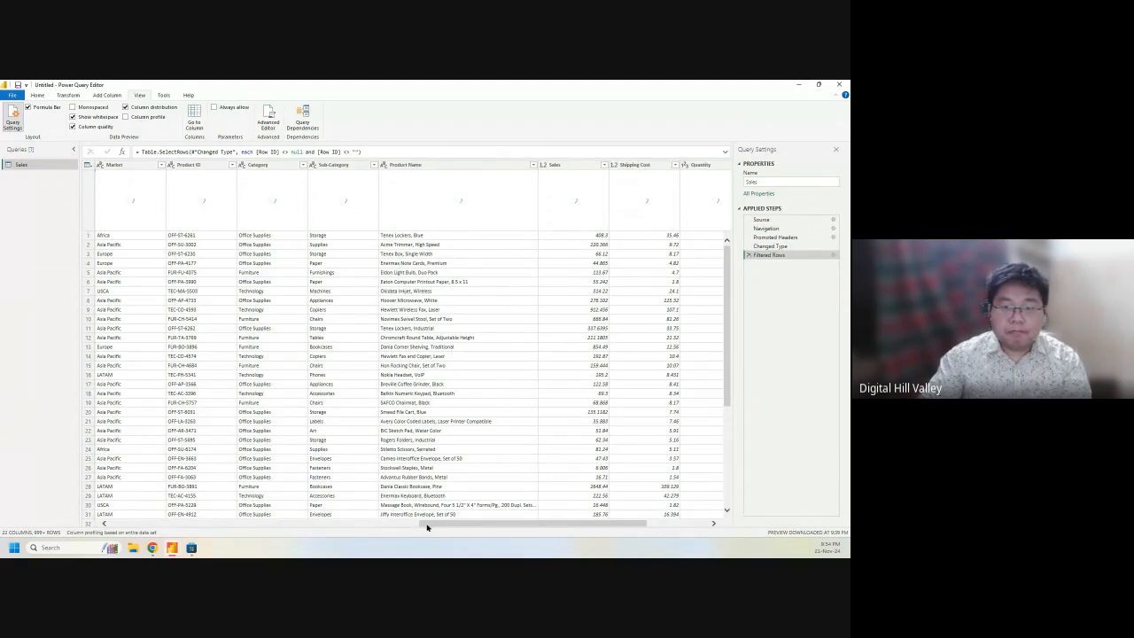
pyautogui.scroll(-1, 720, 394)
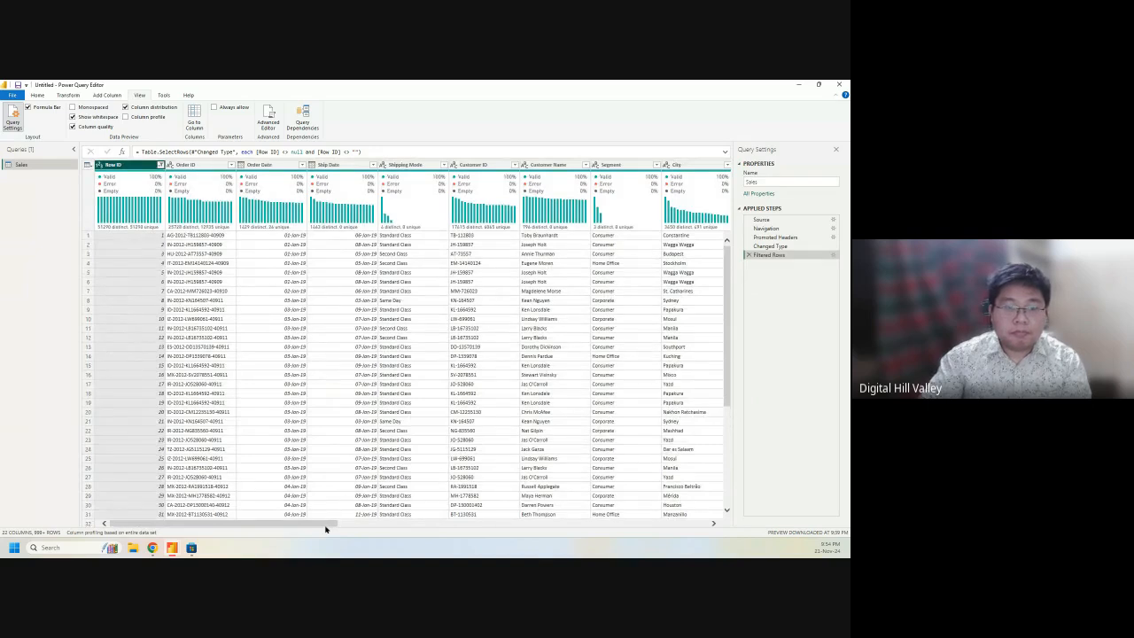
pyautogui.moveTo(331, 525); pyautogui.dragTo(584, 534)
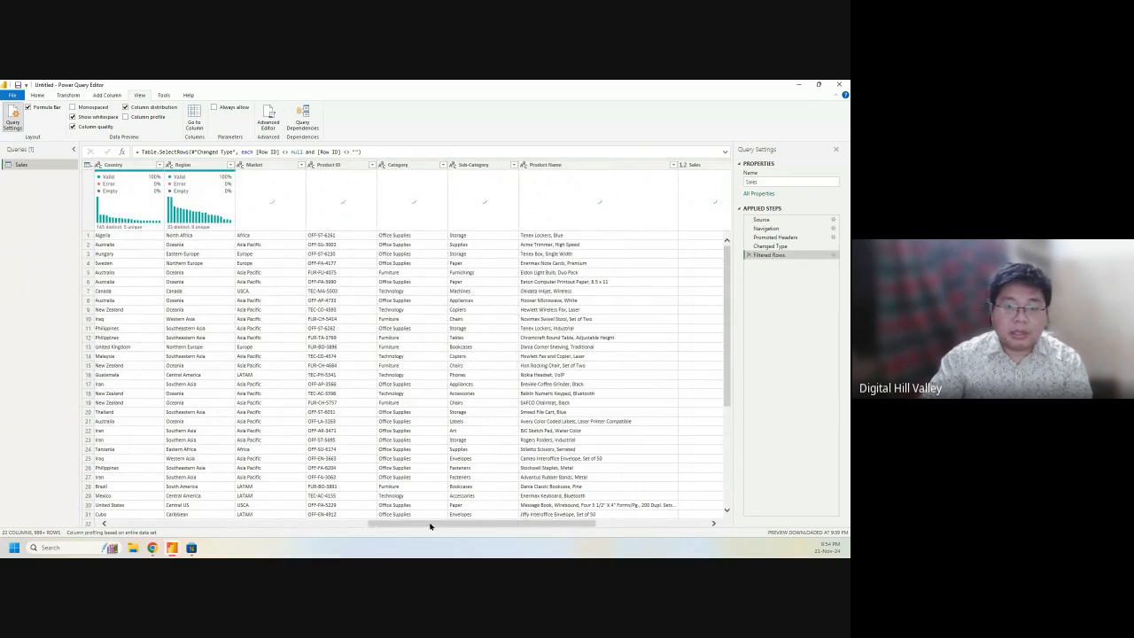
pyautogui.moveTo(430, 526); pyautogui.dragTo(129, 517)
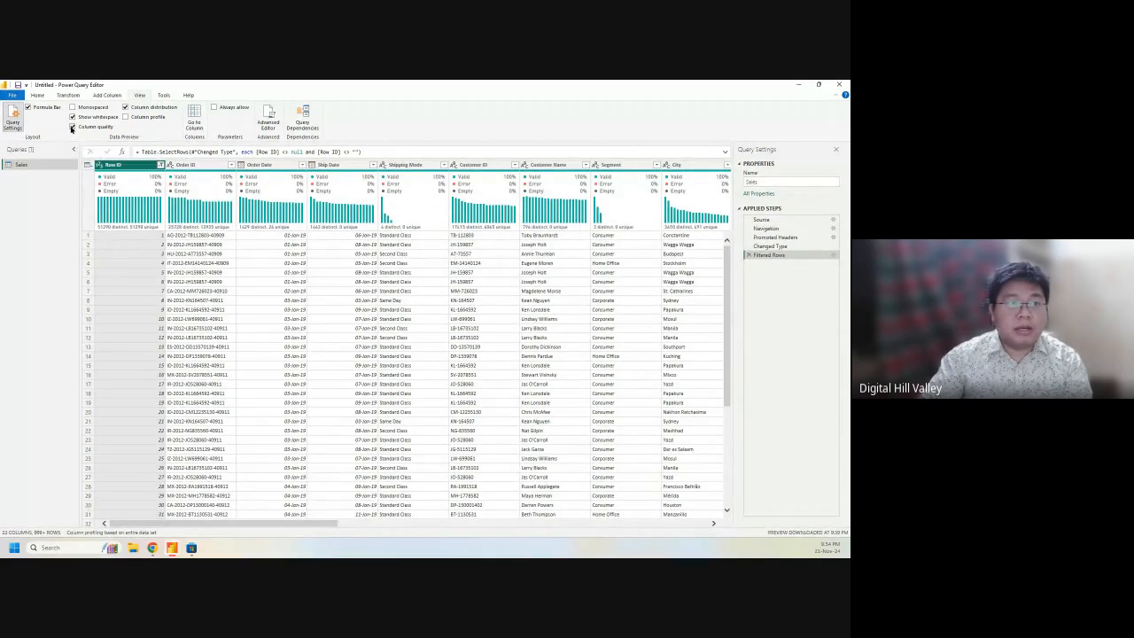
# Step: Turn off the Column distribution preview and check the Column quality figures across the Sales columns
pyautogui.click(126, 109)
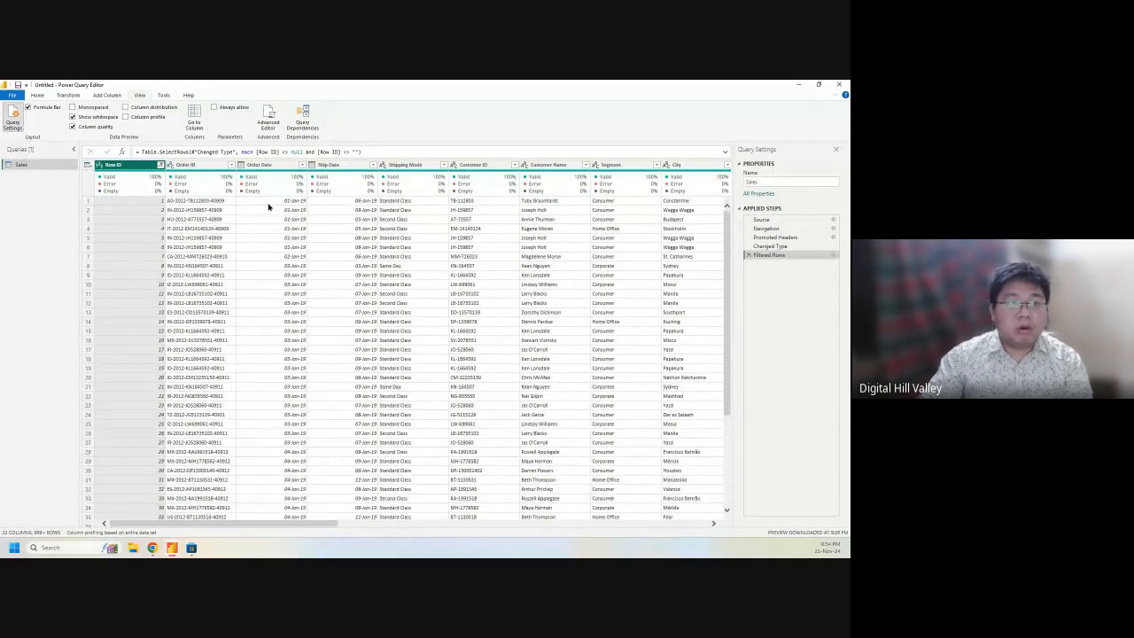
pyautogui.moveTo(147, 527); pyautogui.dragTo(418, 527)
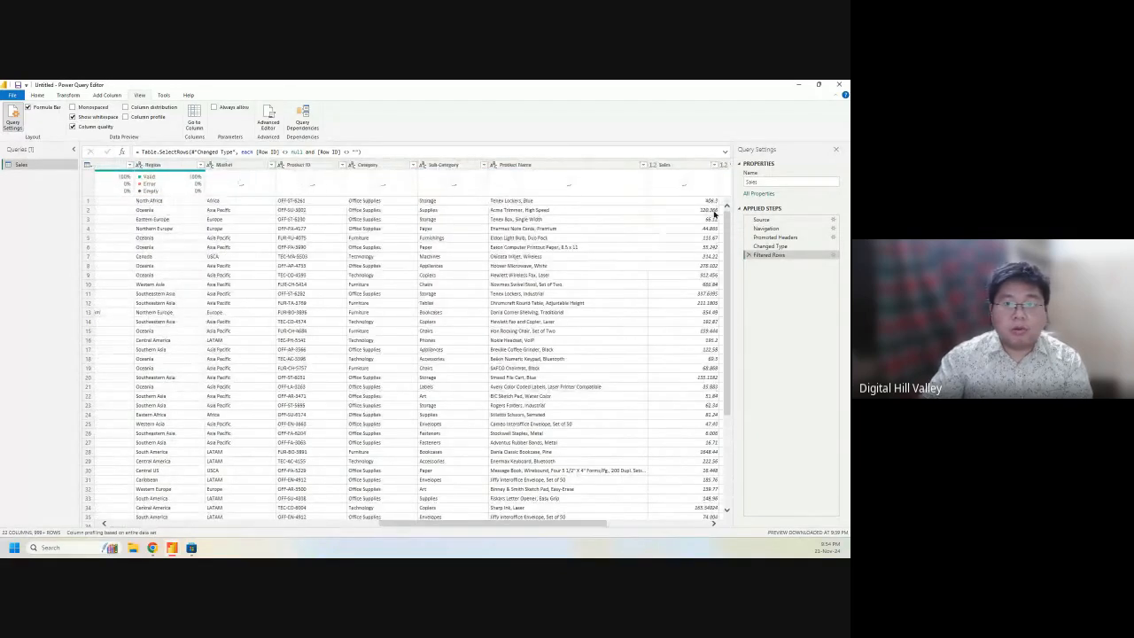
pyautogui.click(568, 518)
pyautogui.moveTo(514, 470); pyautogui.dragTo(682, 472)
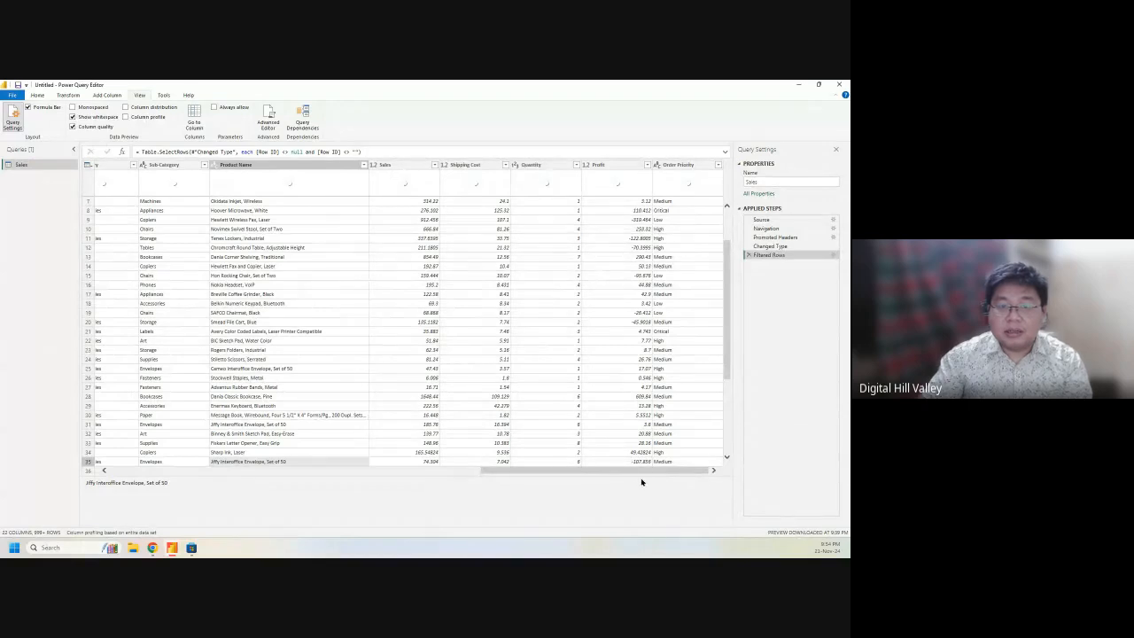
pyautogui.moveTo(647, 474); pyautogui.dragTo(195, 474)
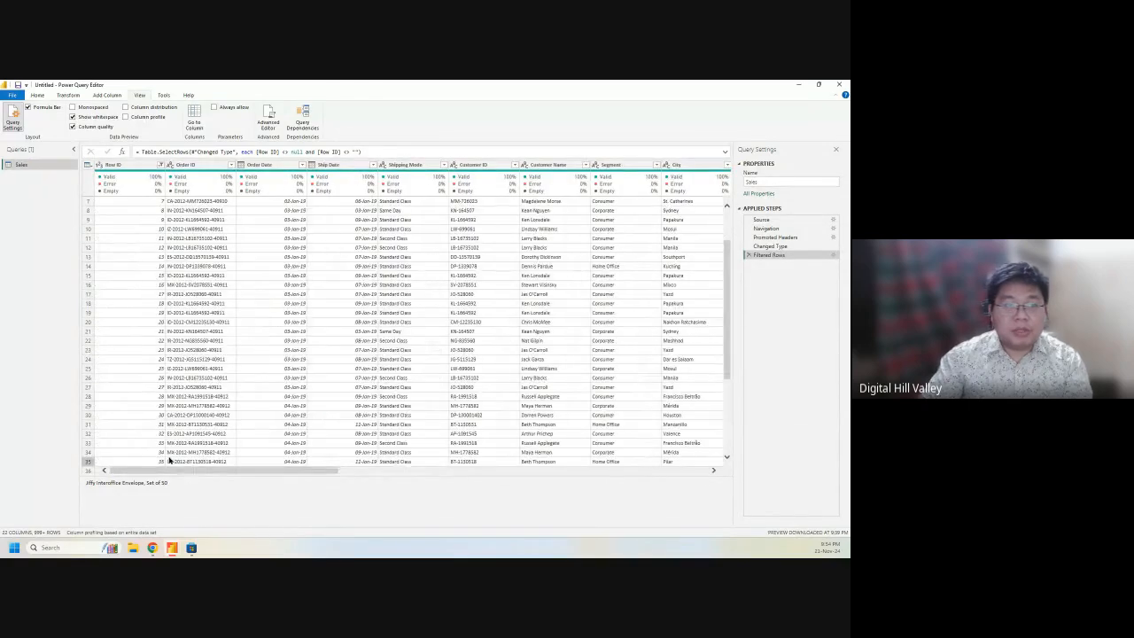
pyautogui.scroll(2, 158, 333)
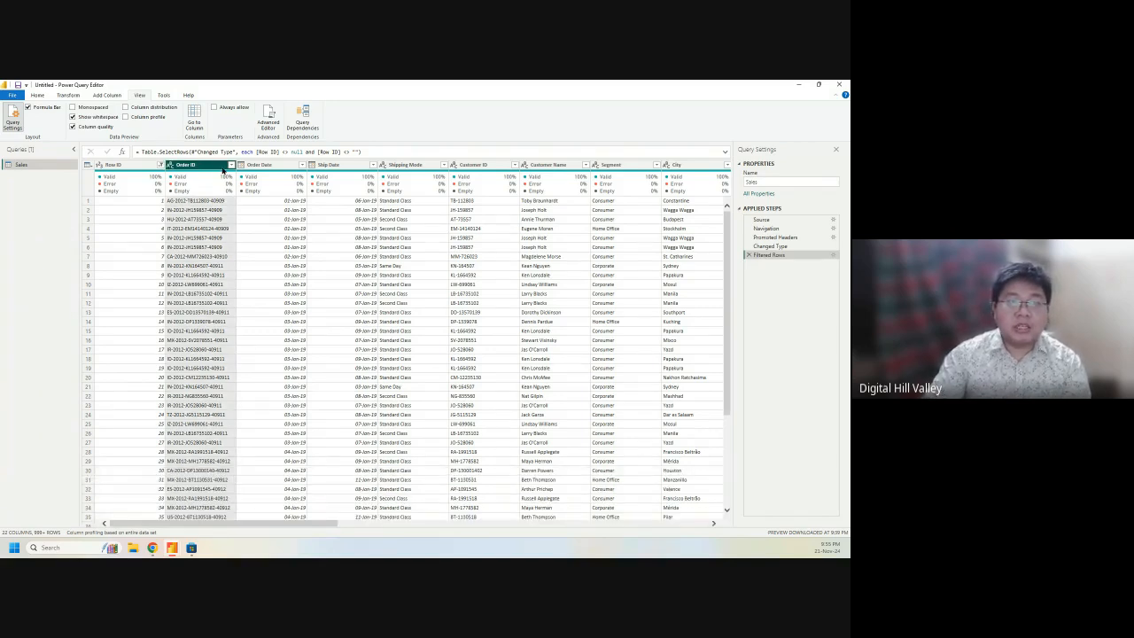
# Step: Examine the quality of the Sales columns one by one from Order Date to City, and of the remaining columns up to Order Priority
pyautogui.click(252, 166)
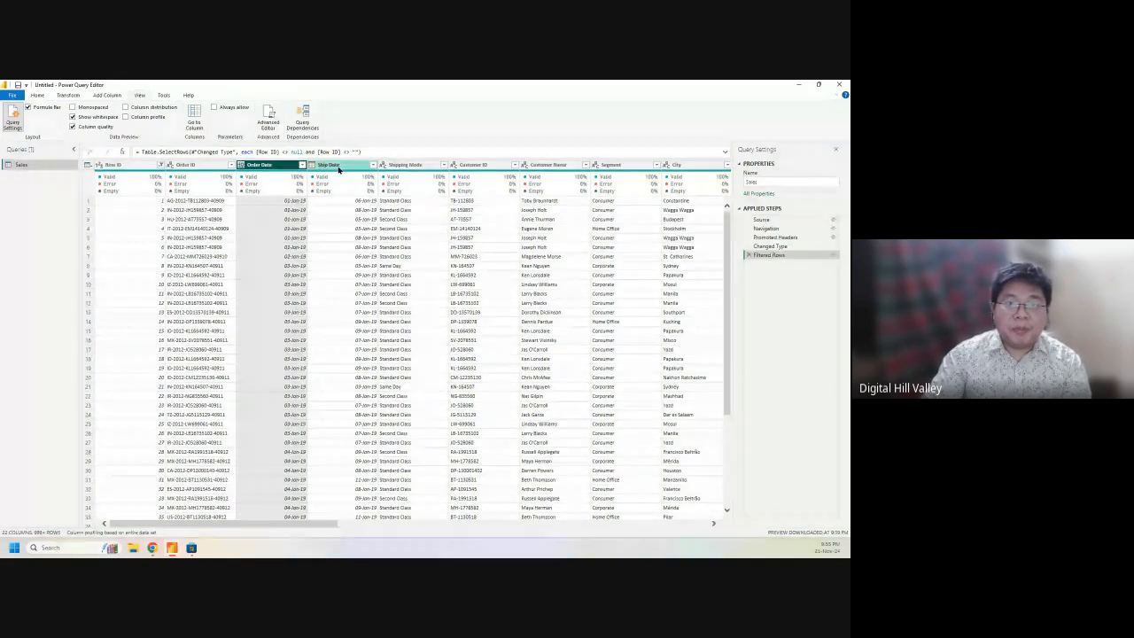
pyautogui.click(323, 165)
pyautogui.click(404, 165)
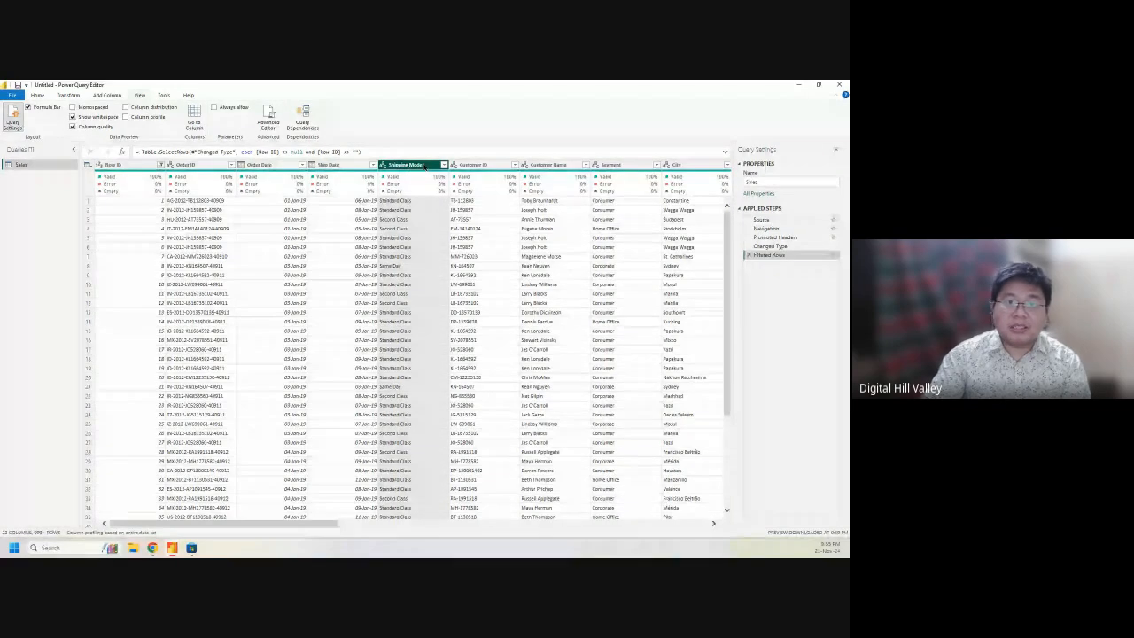
pyautogui.click(482, 165)
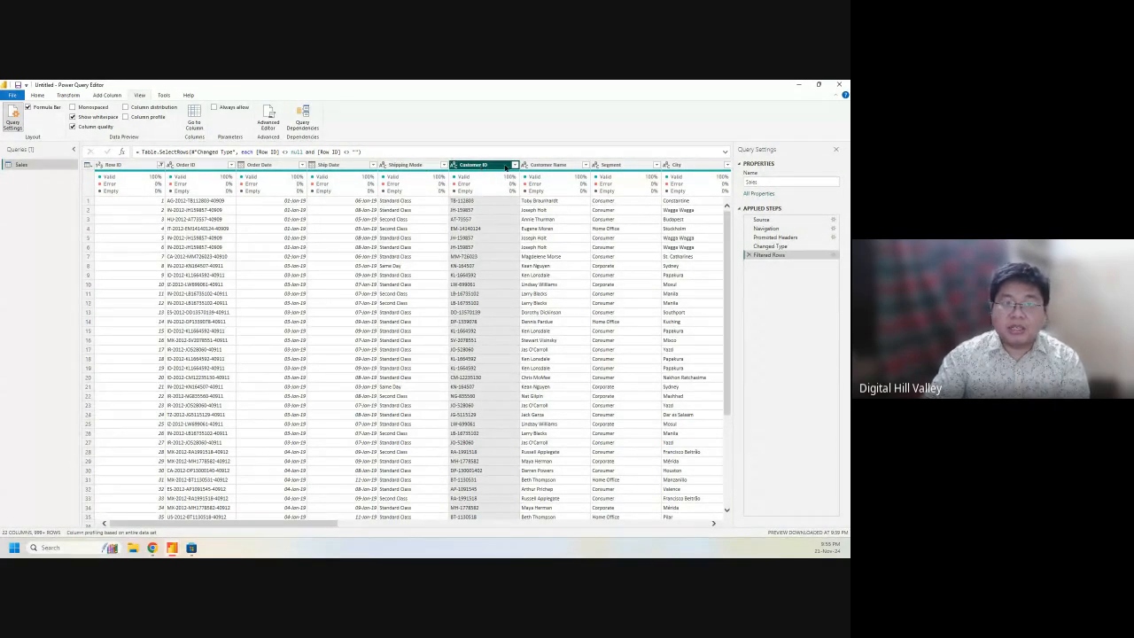
pyautogui.click(547, 166)
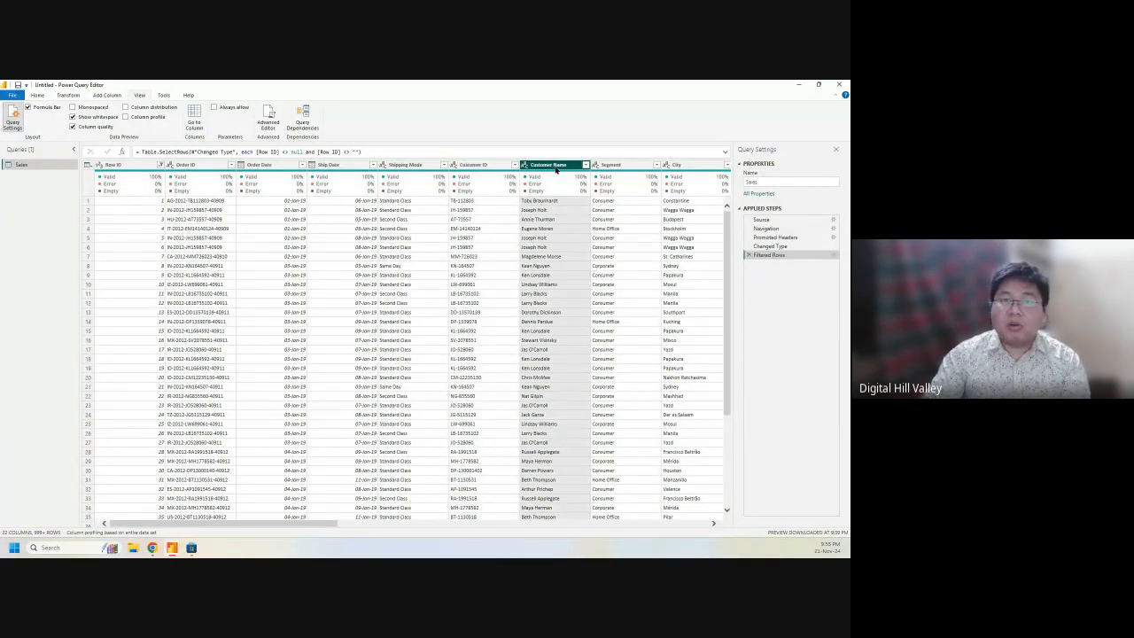
pyautogui.click(620, 166)
pyautogui.click(674, 166)
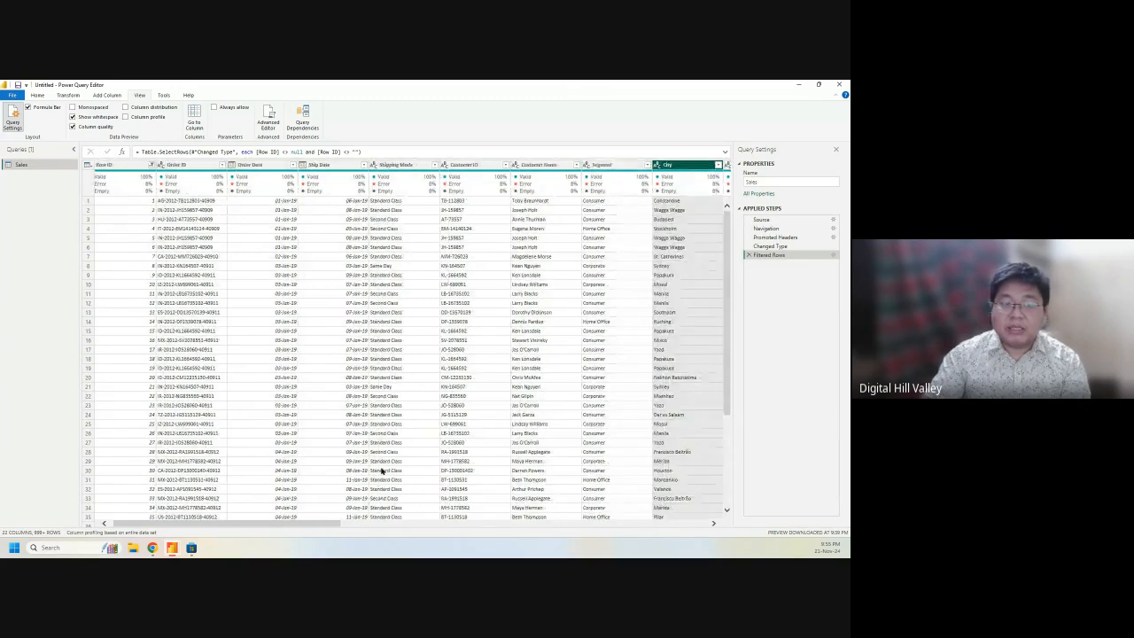
pyautogui.moveTo(341, 524)
pyautogui.mouseDown()
pyautogui.moveTo(484, 526)
pyautogui.moveTo(337, 527)
pyautogui.mouseUp()
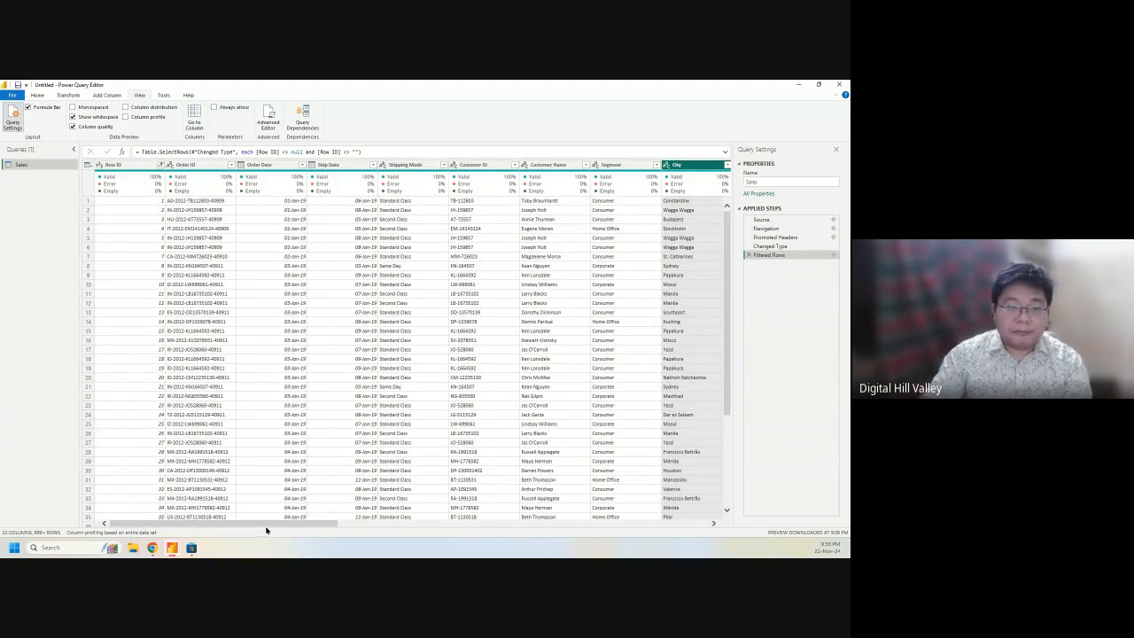
pyautogui.moveTo(266, 526); pyautogui.dragTo(664, 529)
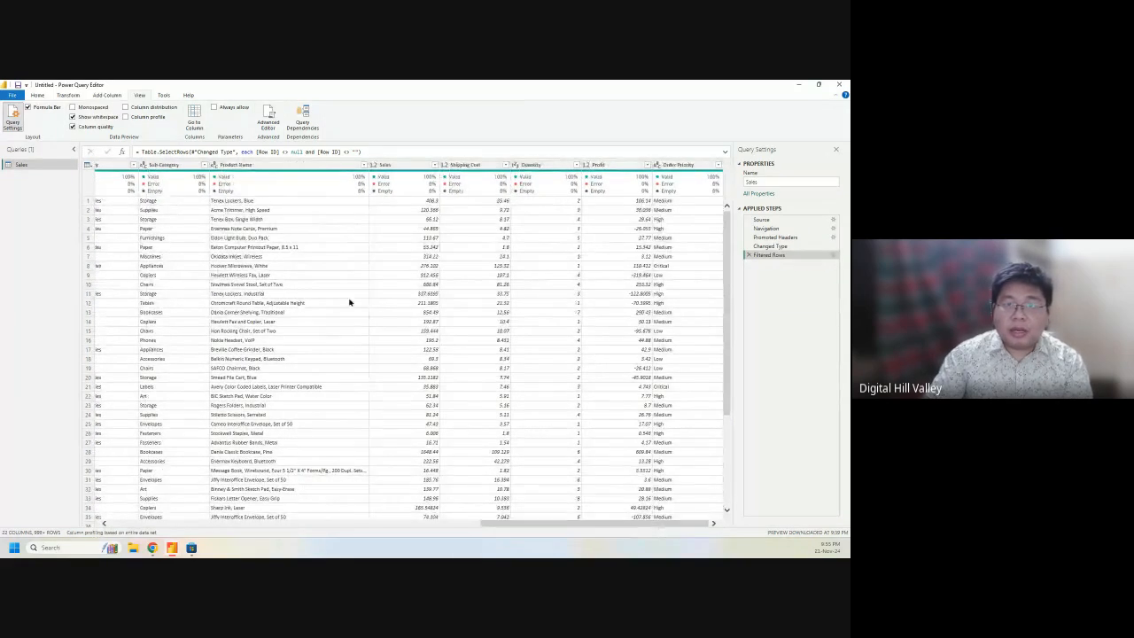
# Step: Review the column quality figures of the Sales query from Order Priority back through Market and Region to Order ID and Row ID
pyautogui.click(694, 166)
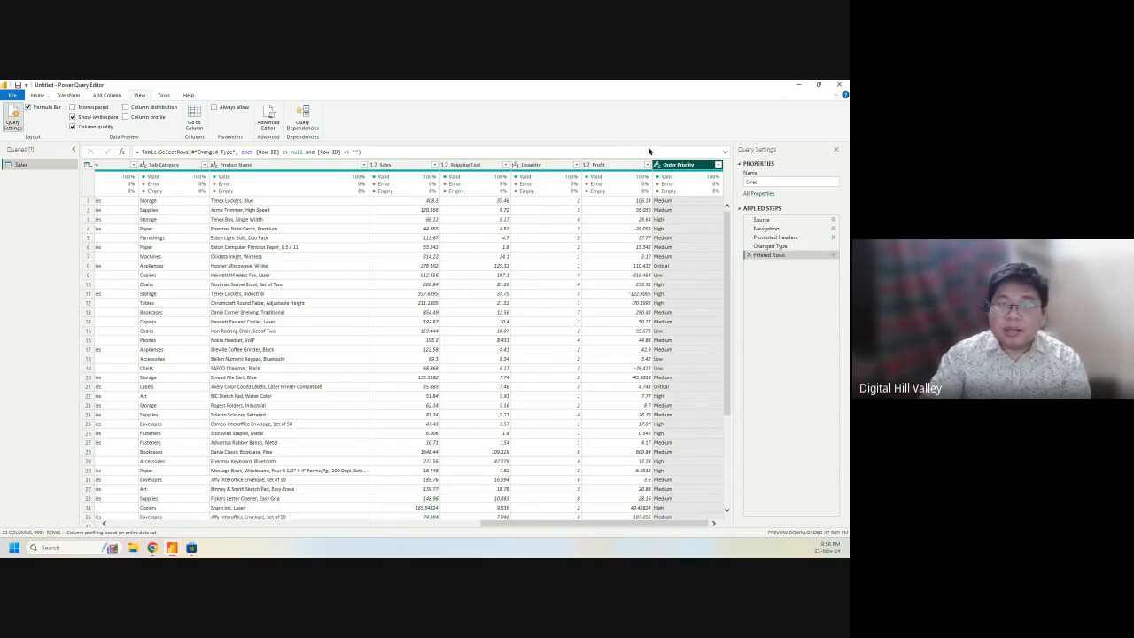
pyautogui.moveTo(500, 521); pyautogui.dragTo(477, 522)
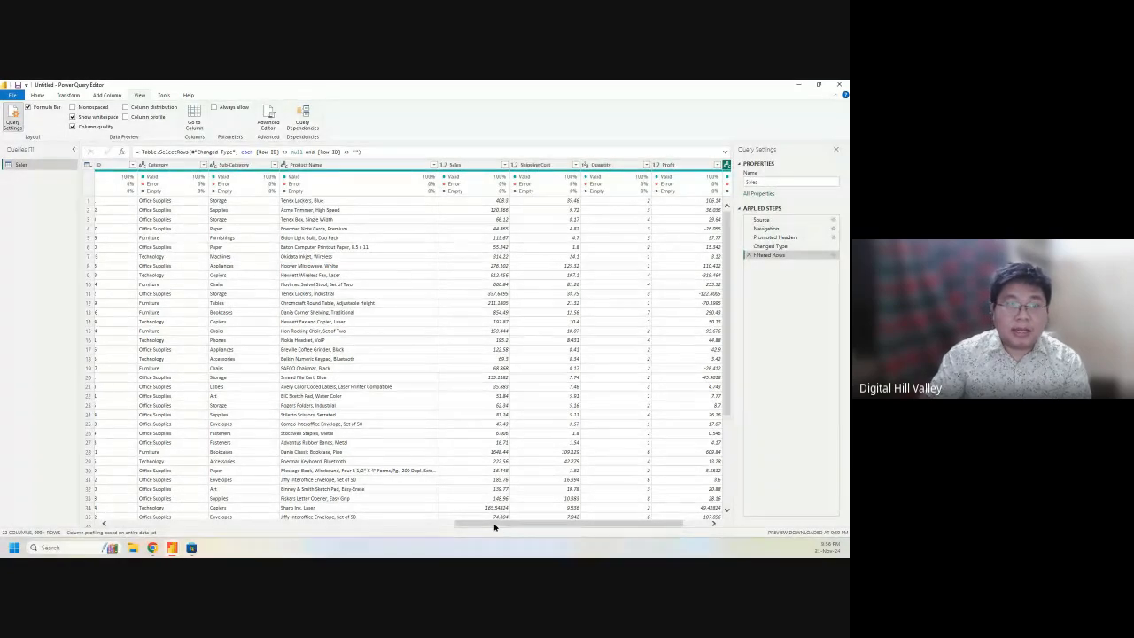
pyautogui.moveTo(497, 523); pyautogui.dragTo(428, 529)
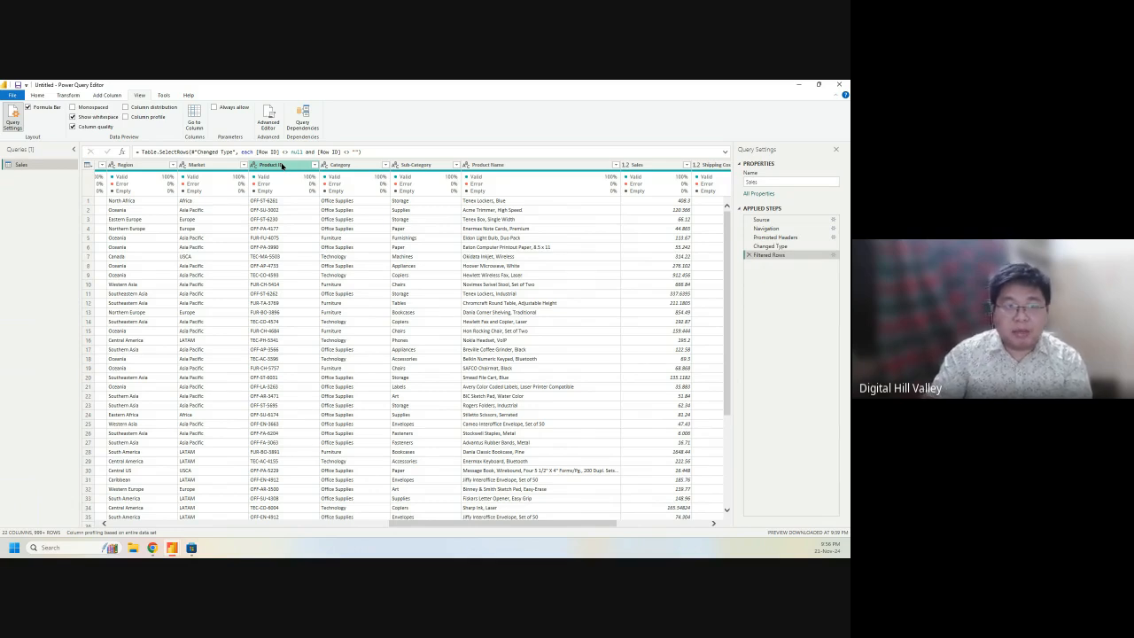
pyautogui.click(220, 165)
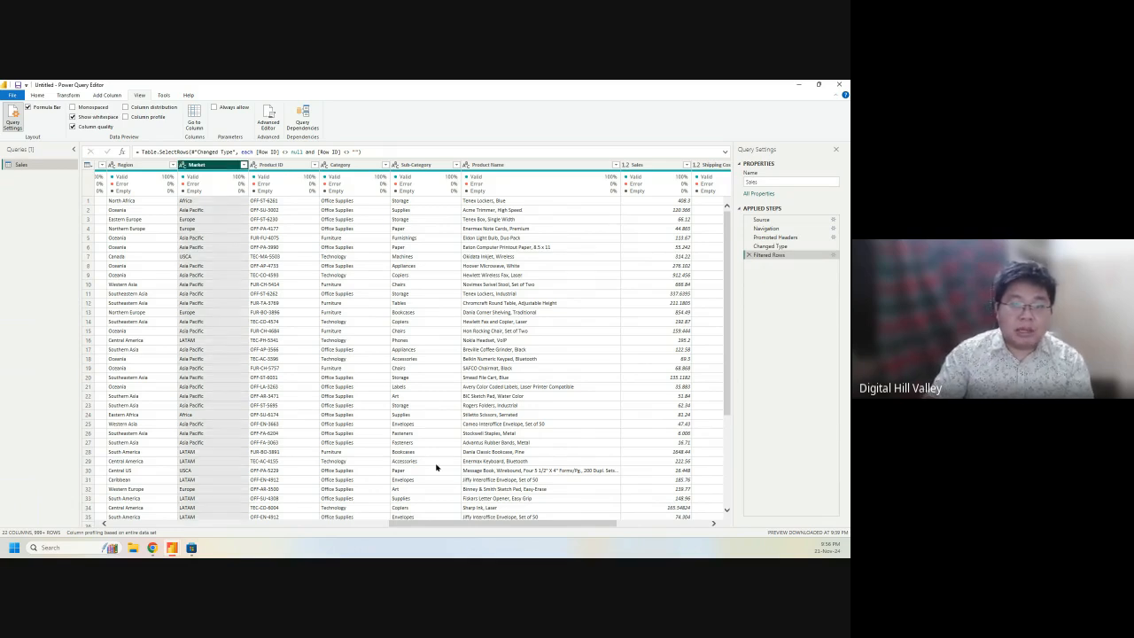
pyautogui.moveTo(453, 523); pyautogui.dragTo(384, 524)
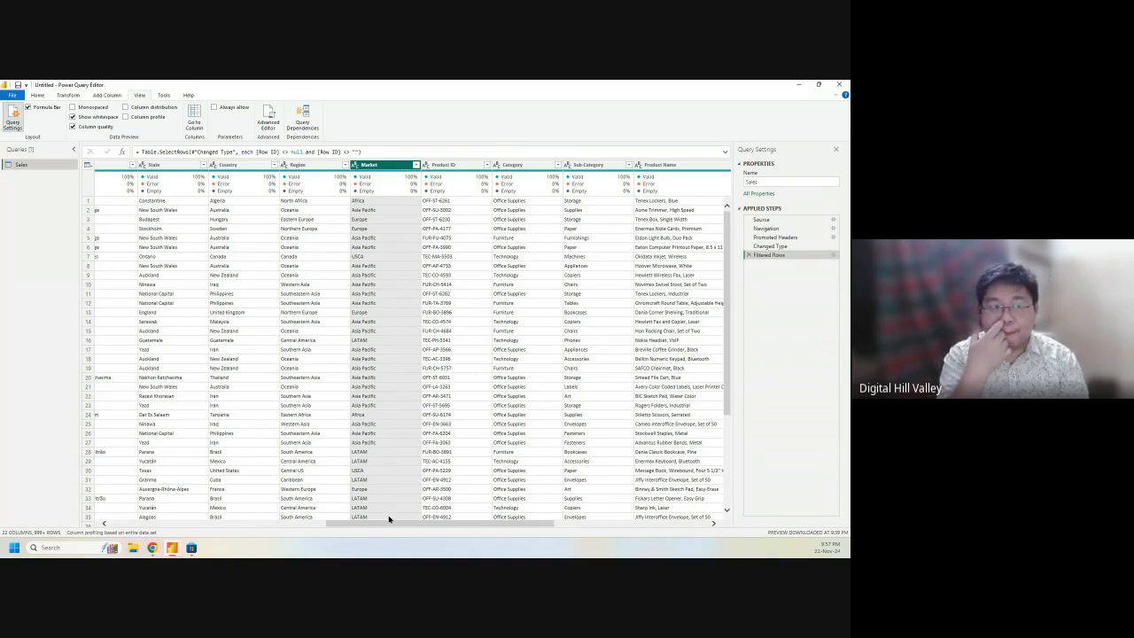
pyautogui.moveTo(387, 523); pyautogui.dragTo(94, 533)
pyautogui.click(172, 548)
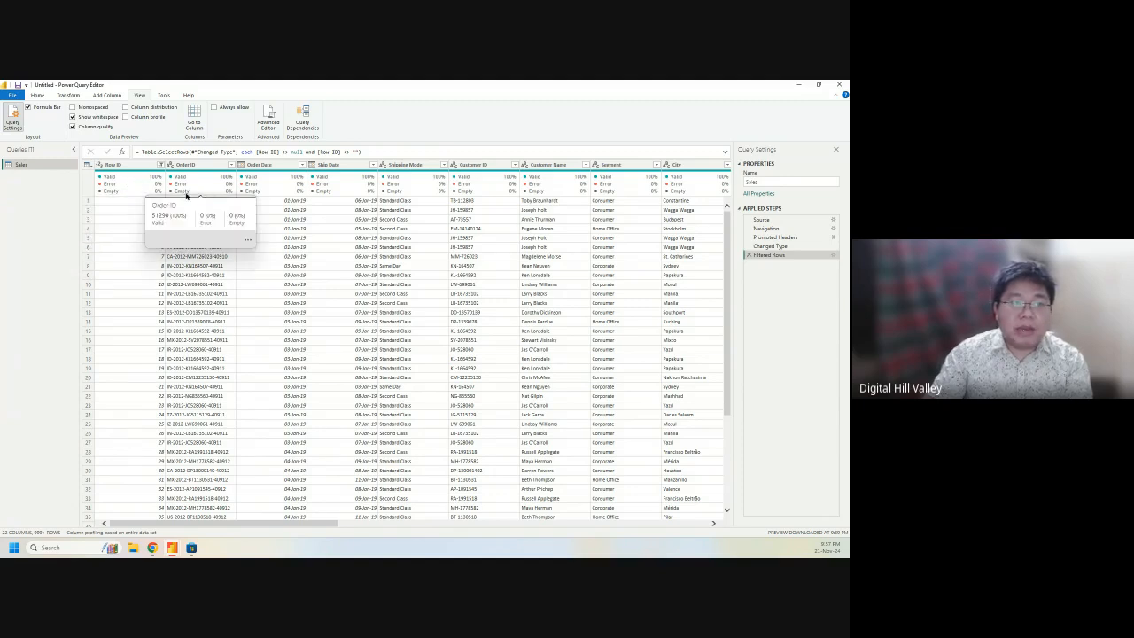
pyautogui.moveTo(110, 192)
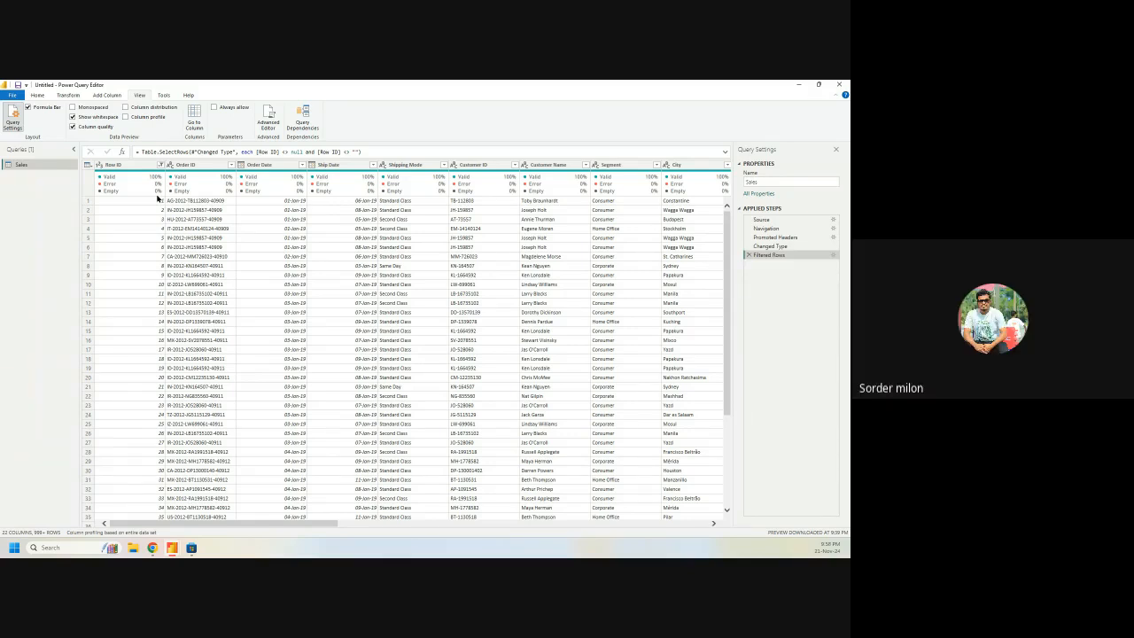
# Step: Rename the Filtered Rows applied step of the Sales query to "Removed Null Values"
pyautogui.rightClick(790, 257)
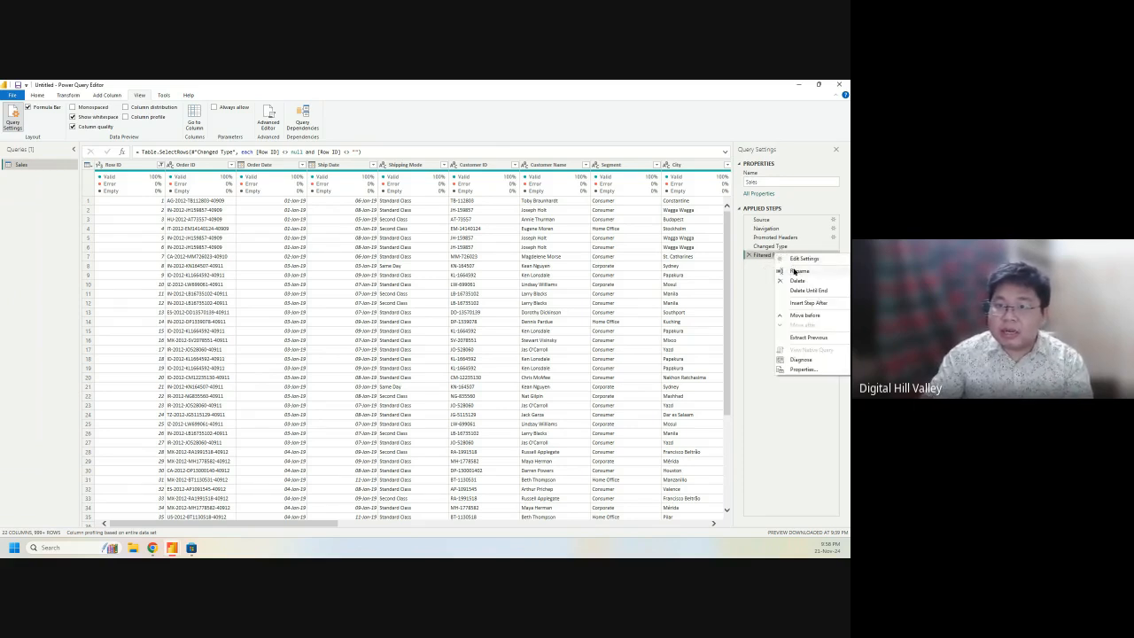
pyautogui.click(795, 273)
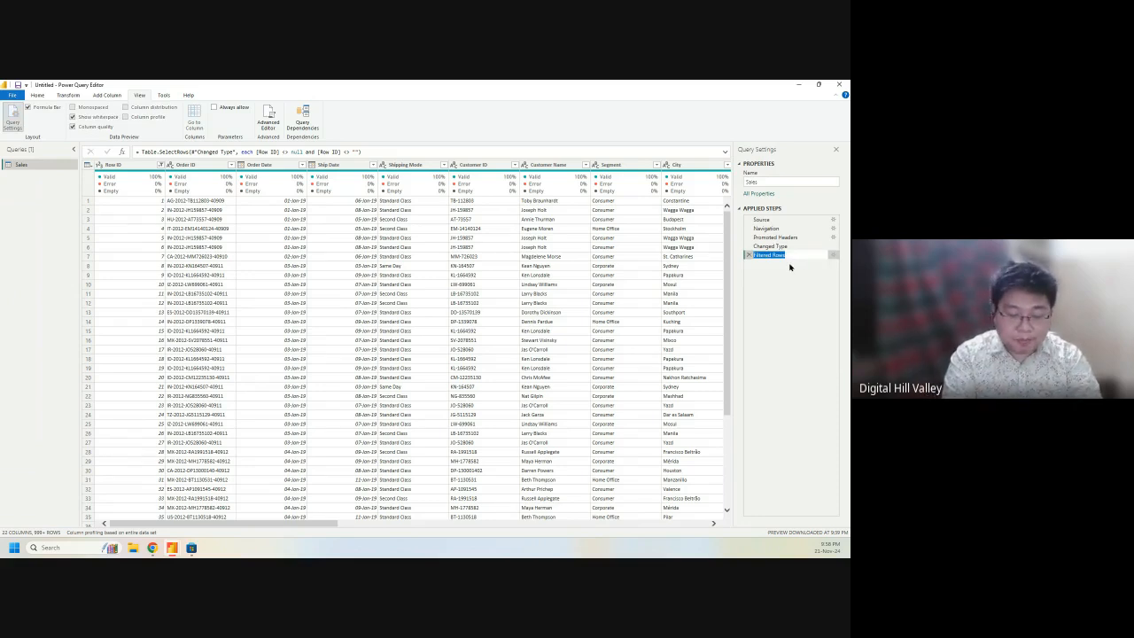
pyautogui.write('Removed')
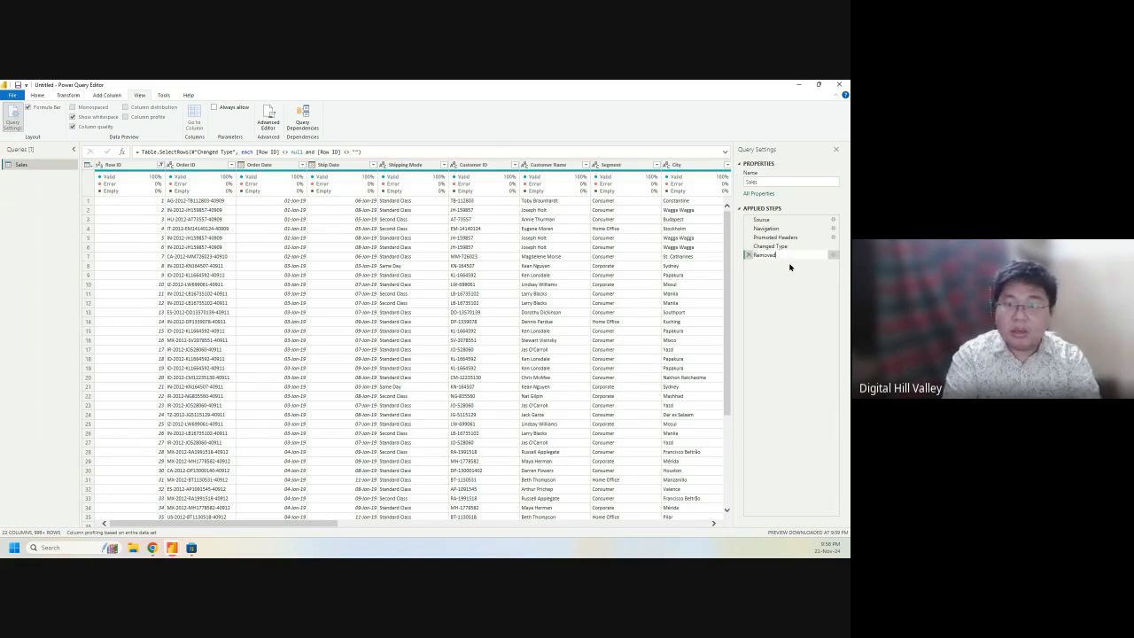
pyautogui.write(' Null Values')
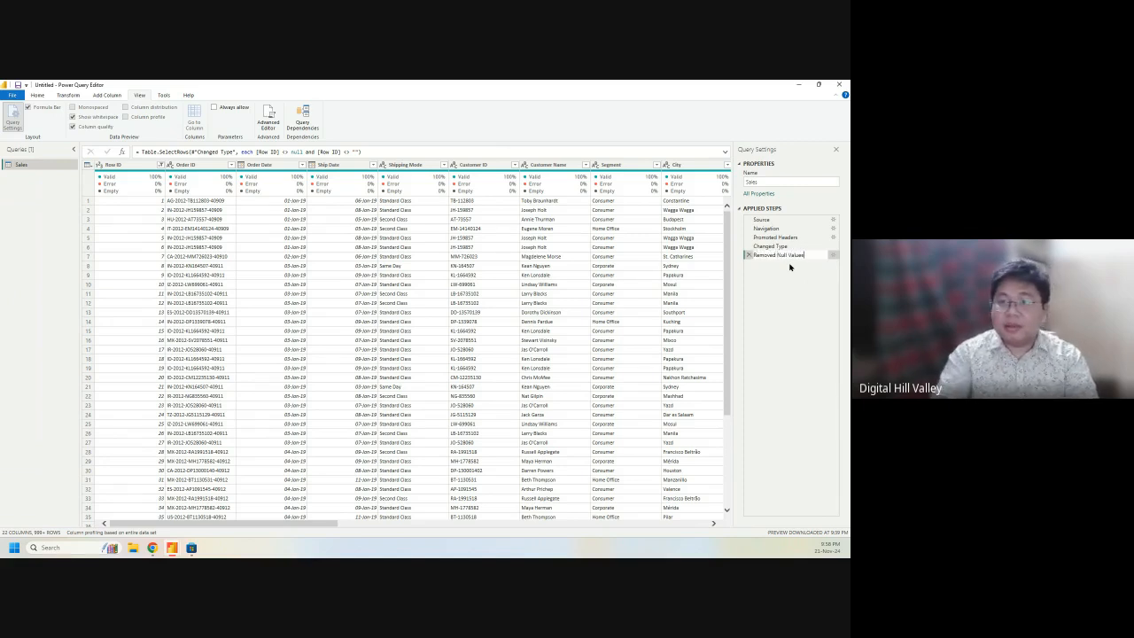
pyautogui.press('Return')
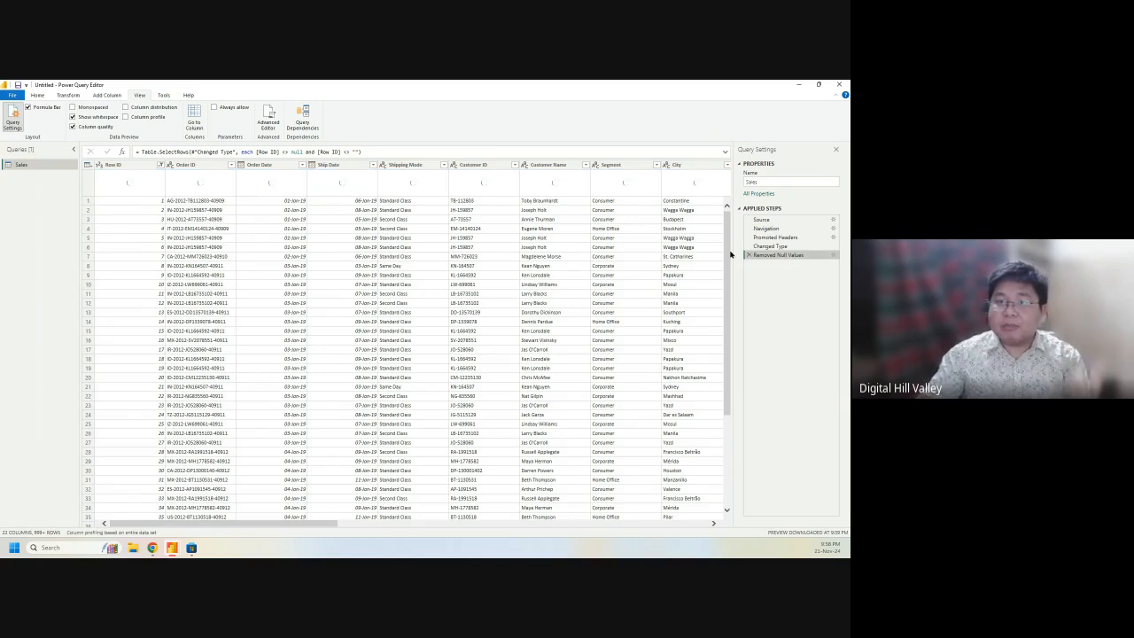
# Step: Turn off the Column quality preview and inspect the full decimal values of several cells in the Sales column
pyautogui.click(73, 127)
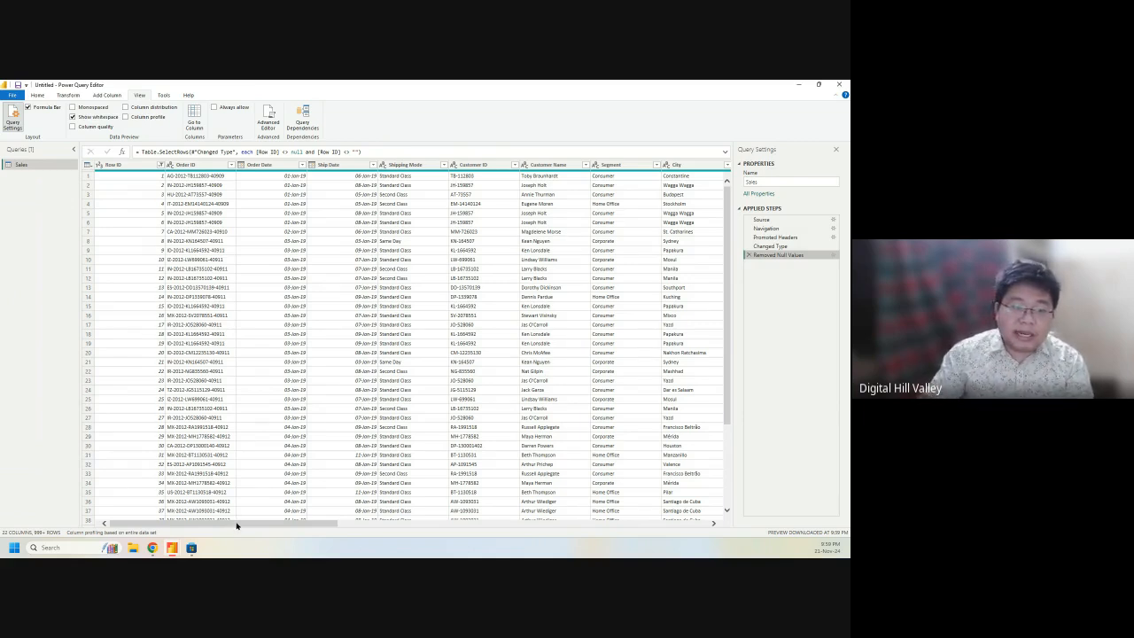
pyautogui.moveTo(237, 526); pyautogui.dragTo(591, 526)
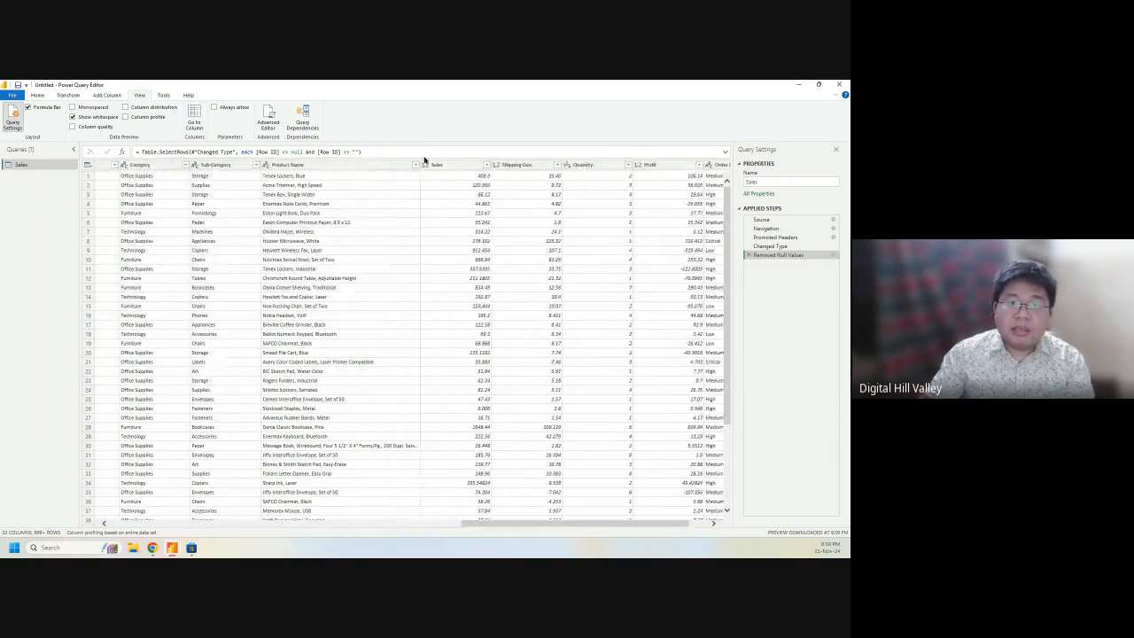
pyautogui.click(446, 166)
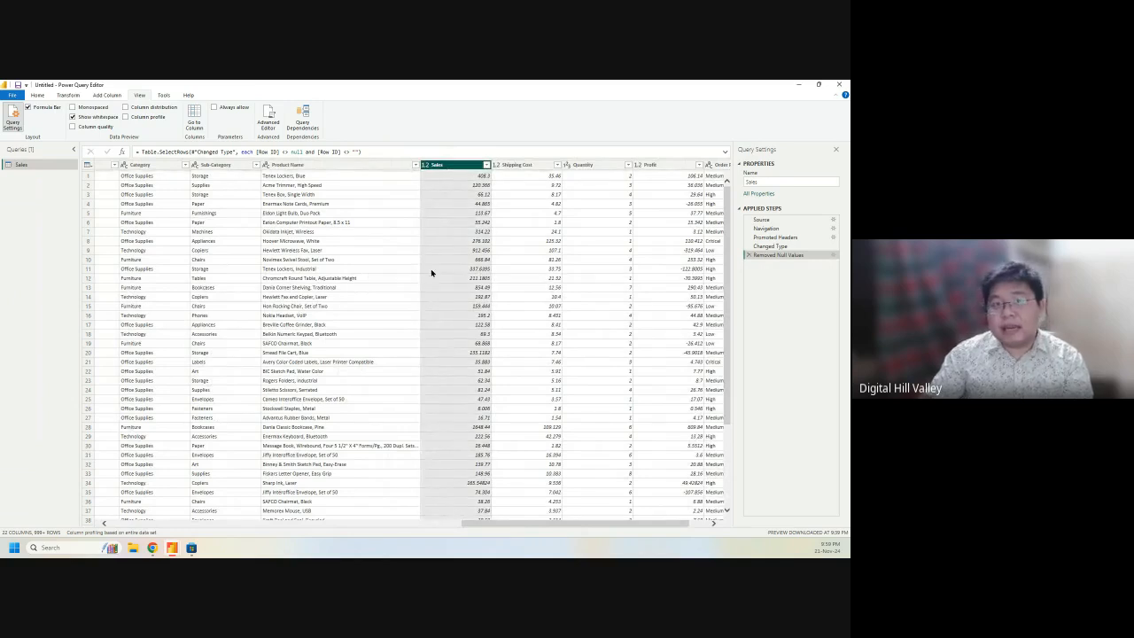
pyautogui.click(474, 194)
pyautogui.click(476, 204)
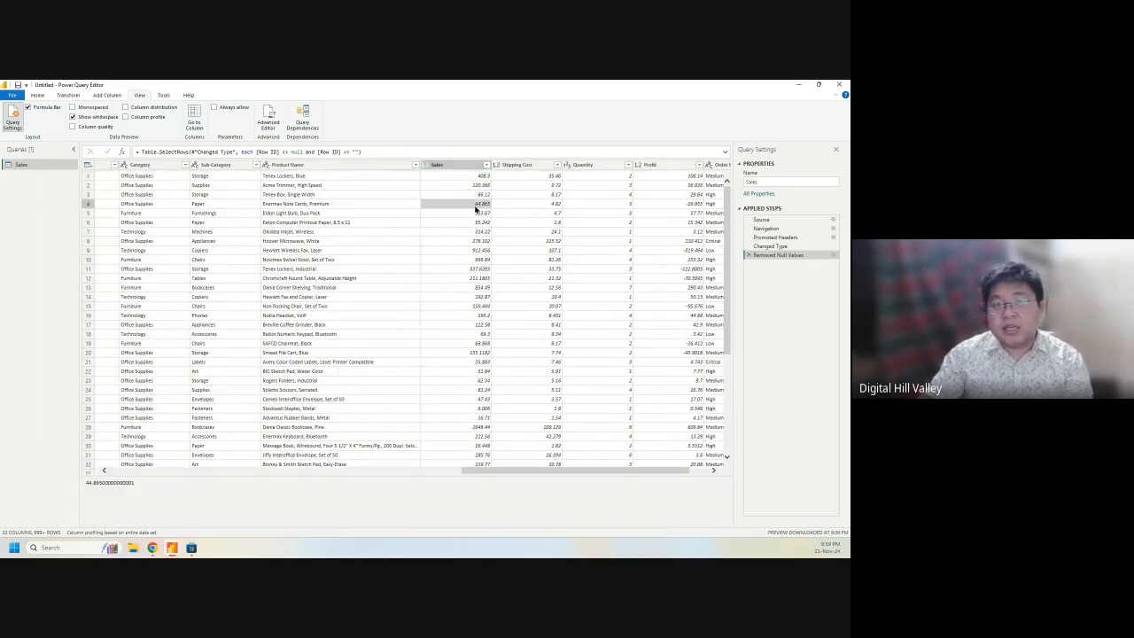
pyautogui.click(476, 214)
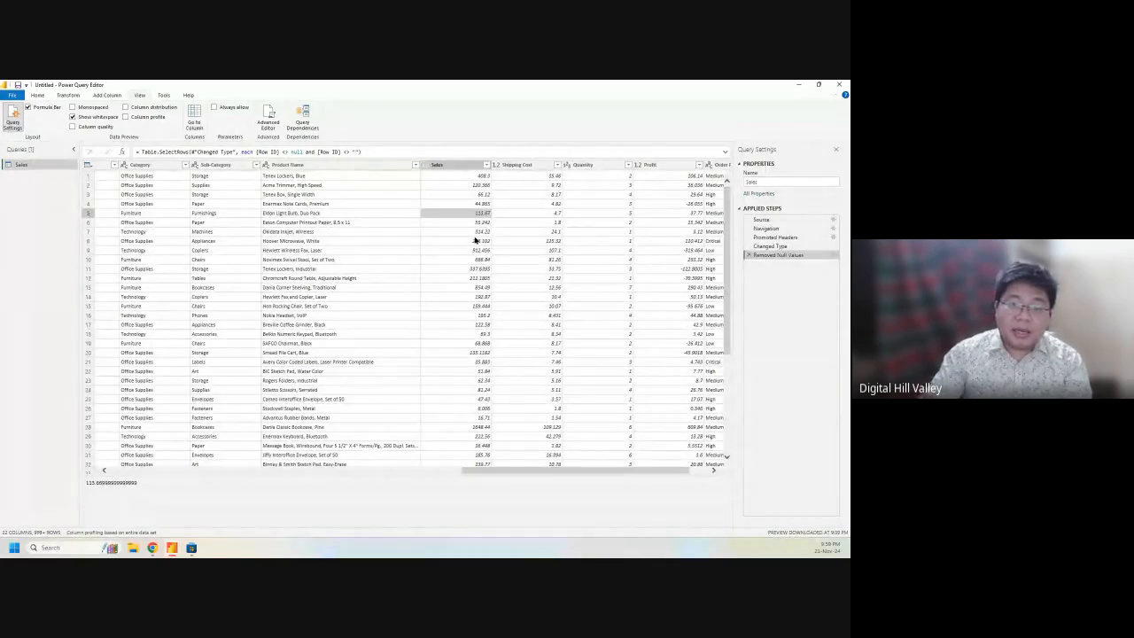
# Step: Set the data type of the Row ID column to Whole Number and of the Order ID column to Text
pyautogui.moveTo(502, 470); pyautogui.dragTo(133, 474)
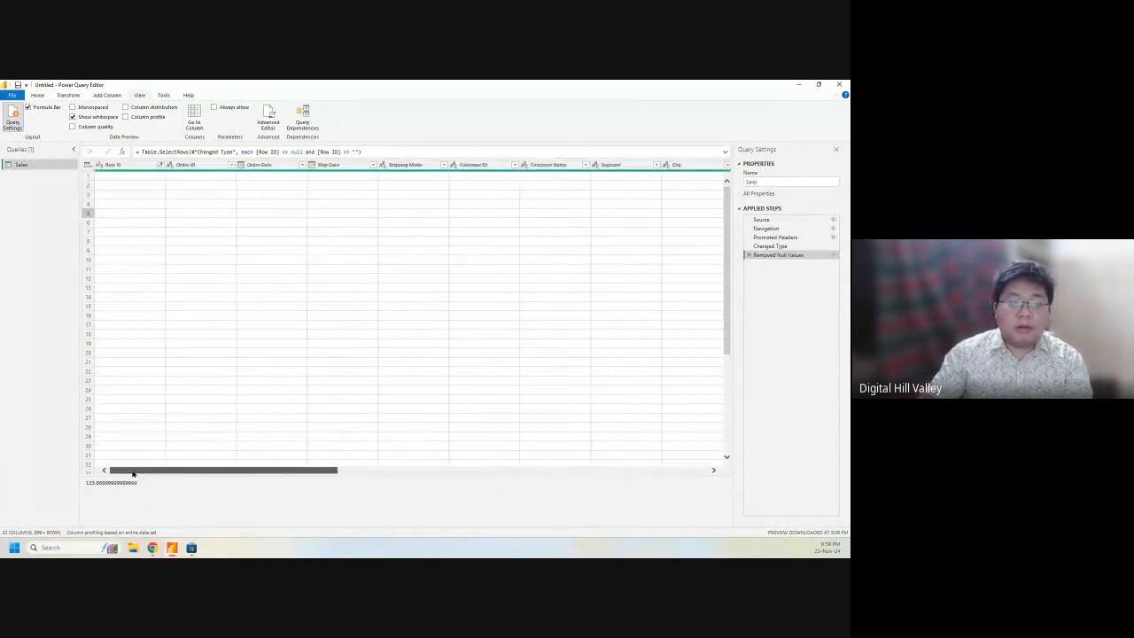
pyautogui.click(112, 165)
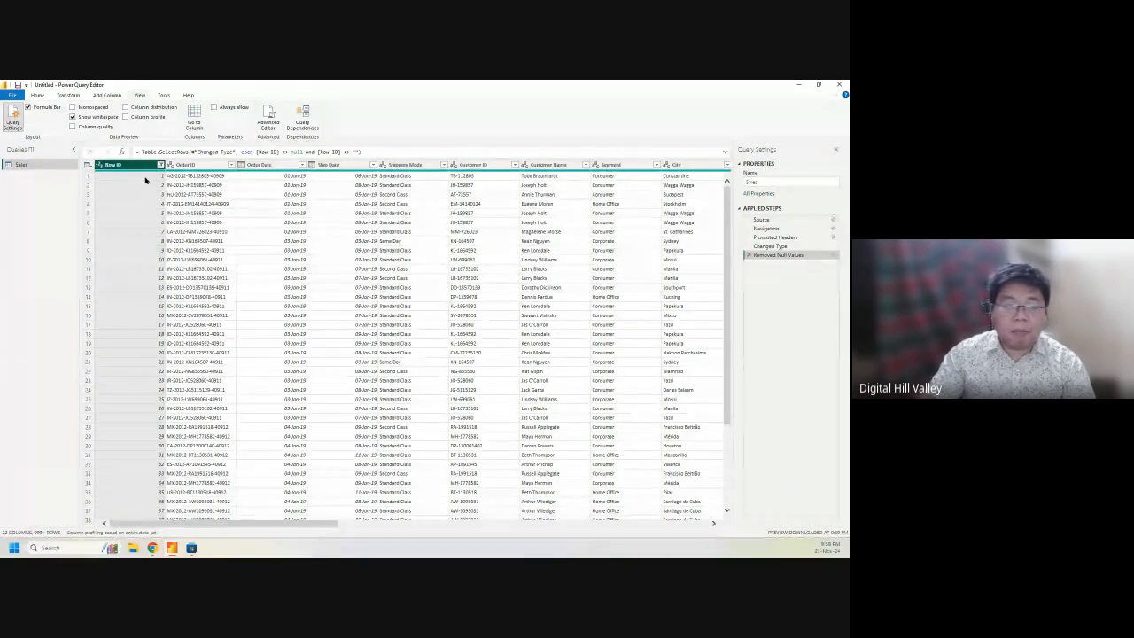
pyautogui.click(100, 165)
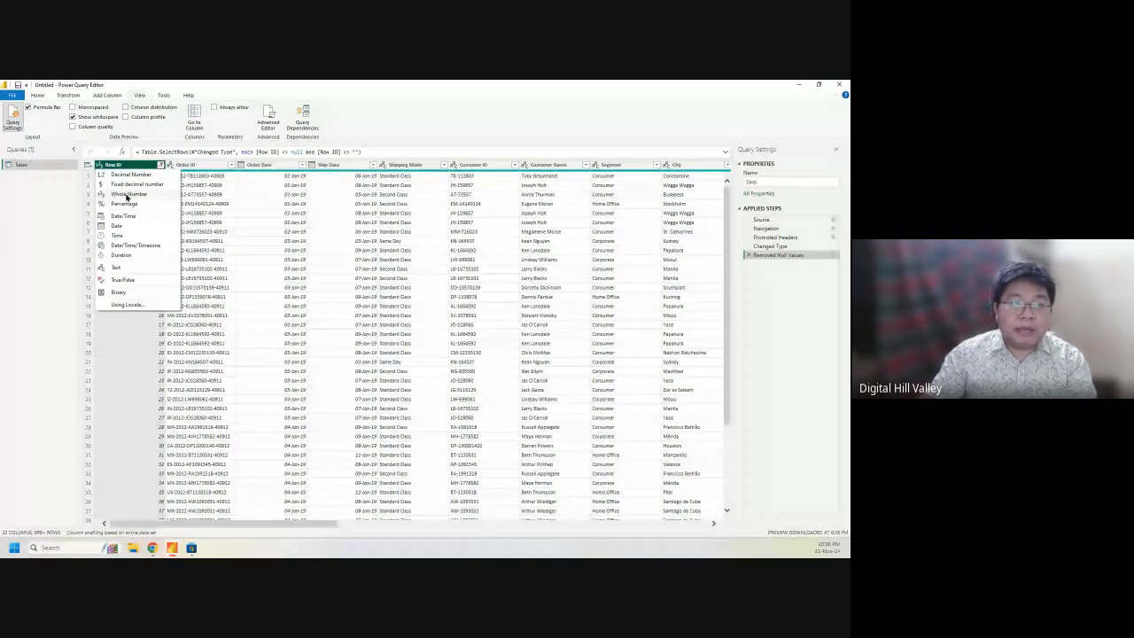
pyautogui.click(127, 382)
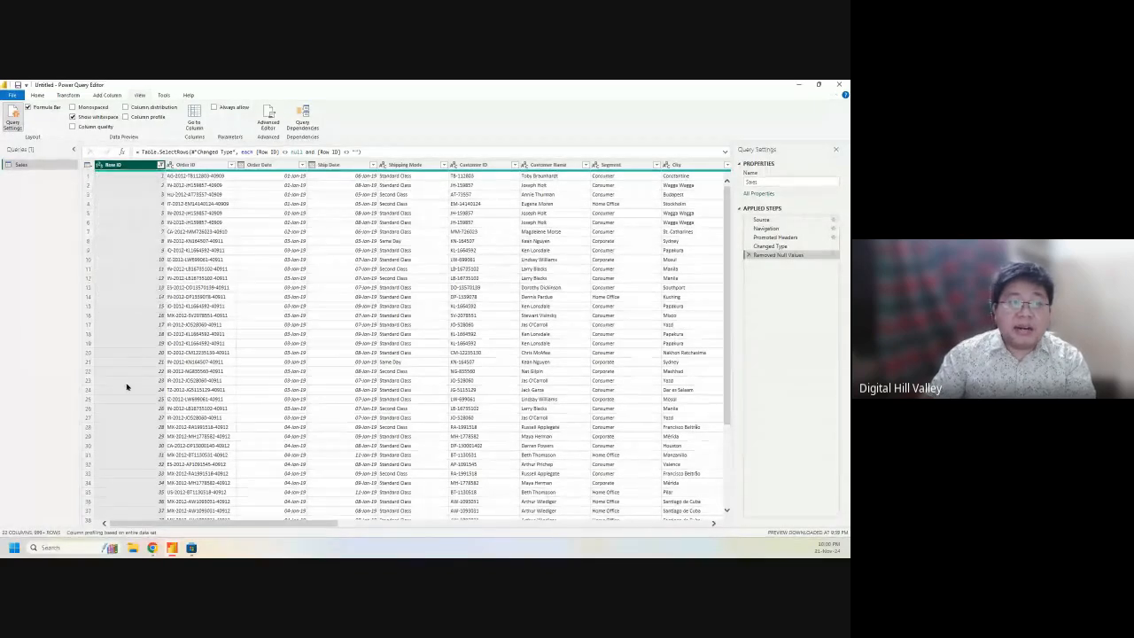
pyautogui.click(139, 167)
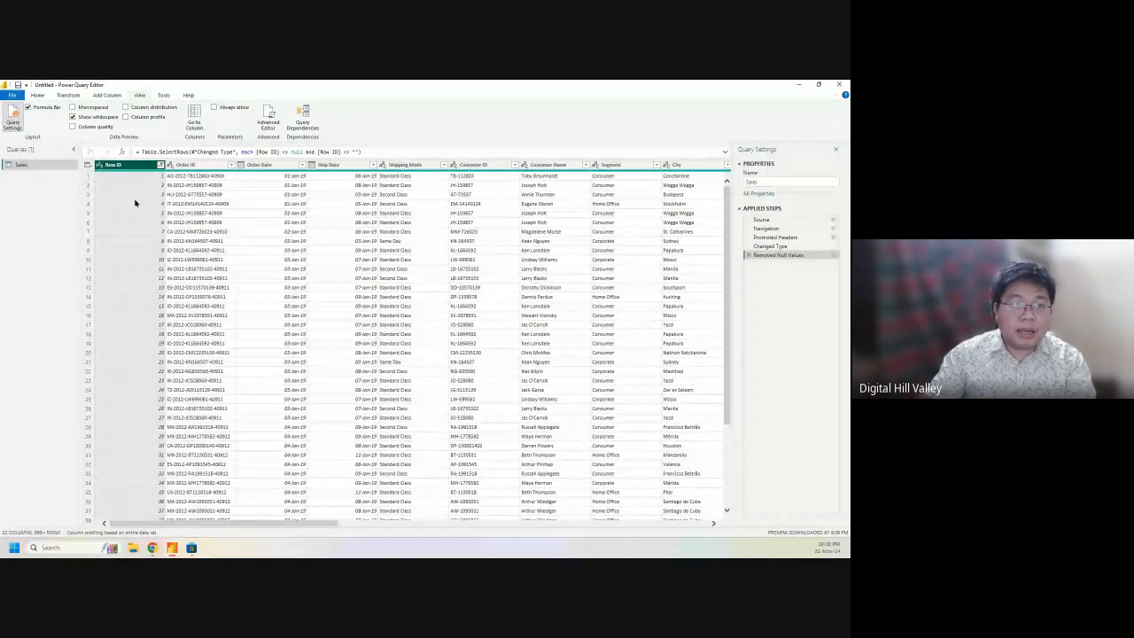
pyautogui.click(100, 166)
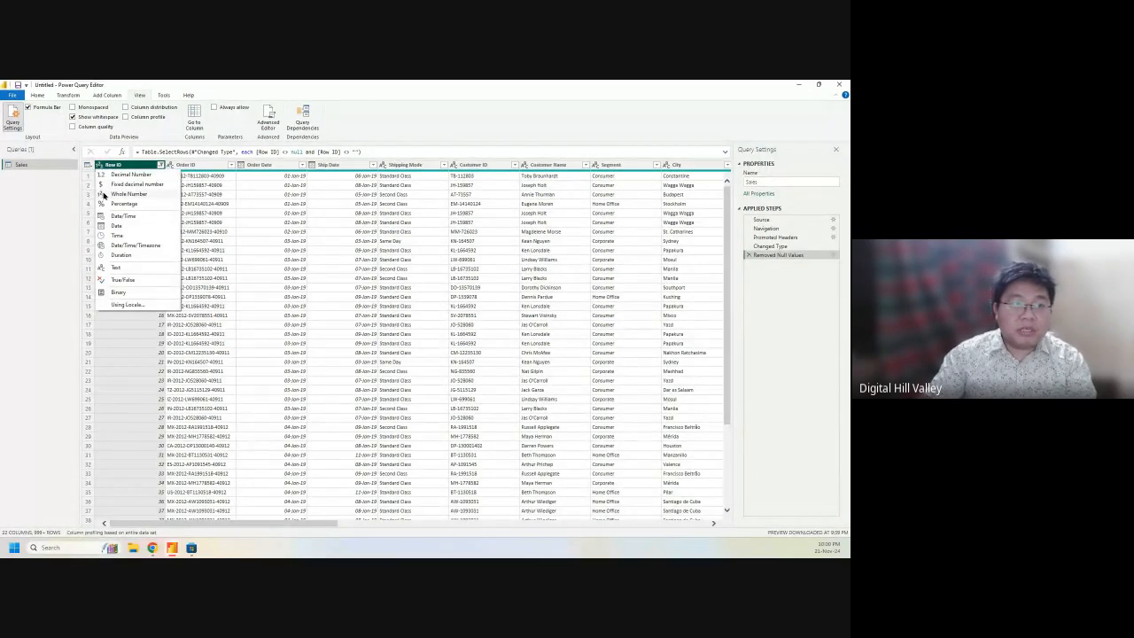
pyautogui.click(103, 194)
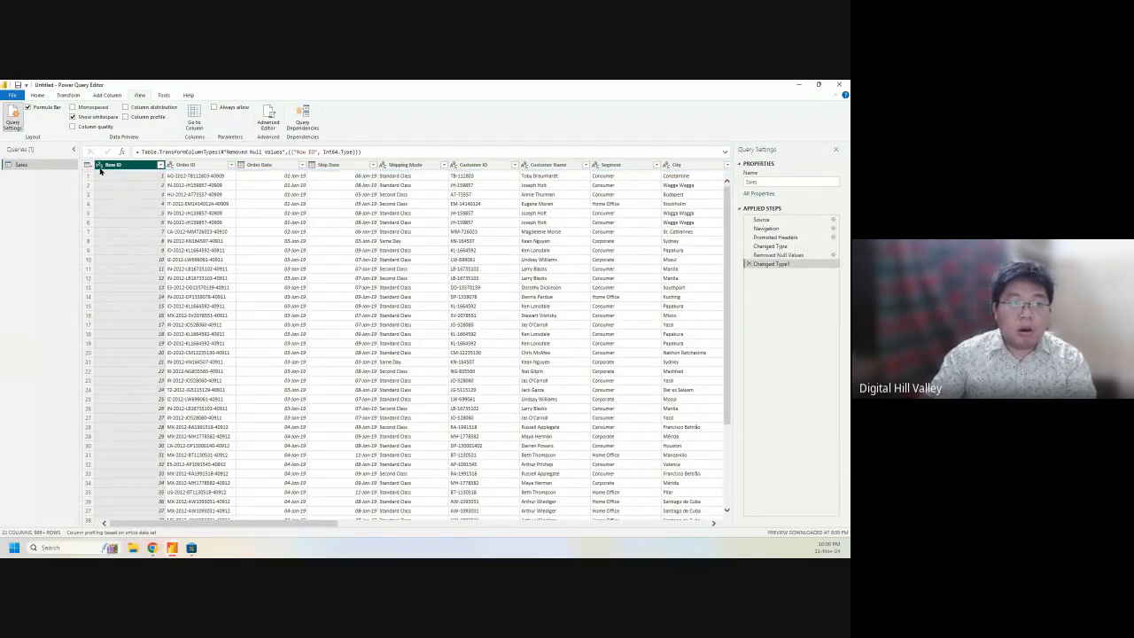
pyautogui.click(169, 166)
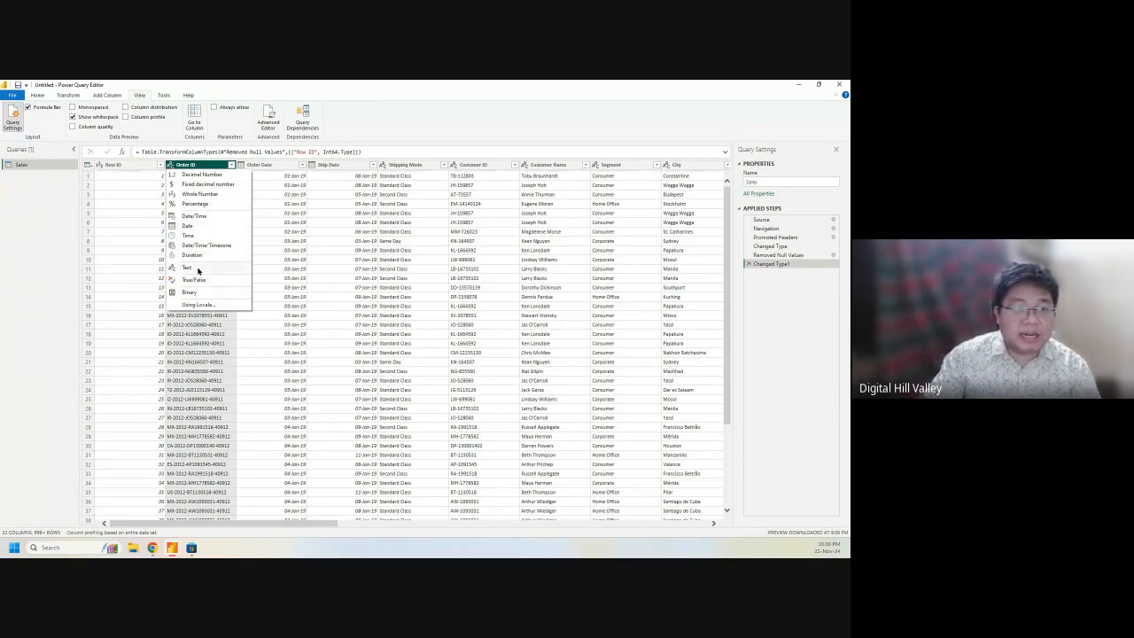
pyautogui.click(182, 268)
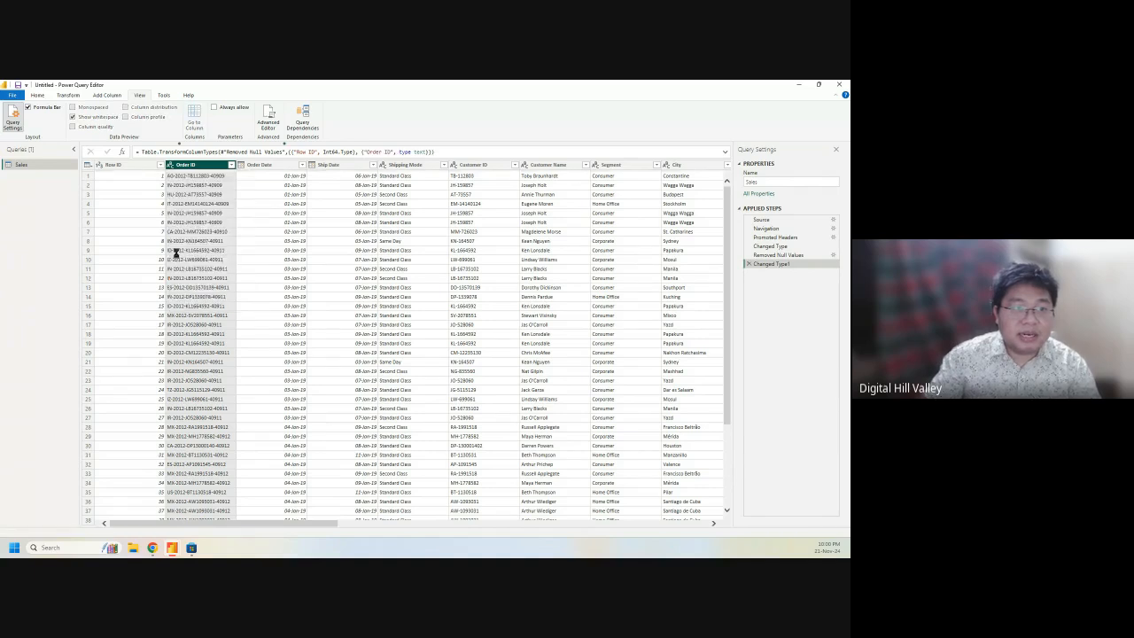
# Step: Check the data types of the Order Date, Ship Date and Shipping Mode columns against the available type options
pyautogui.click(264, 166)
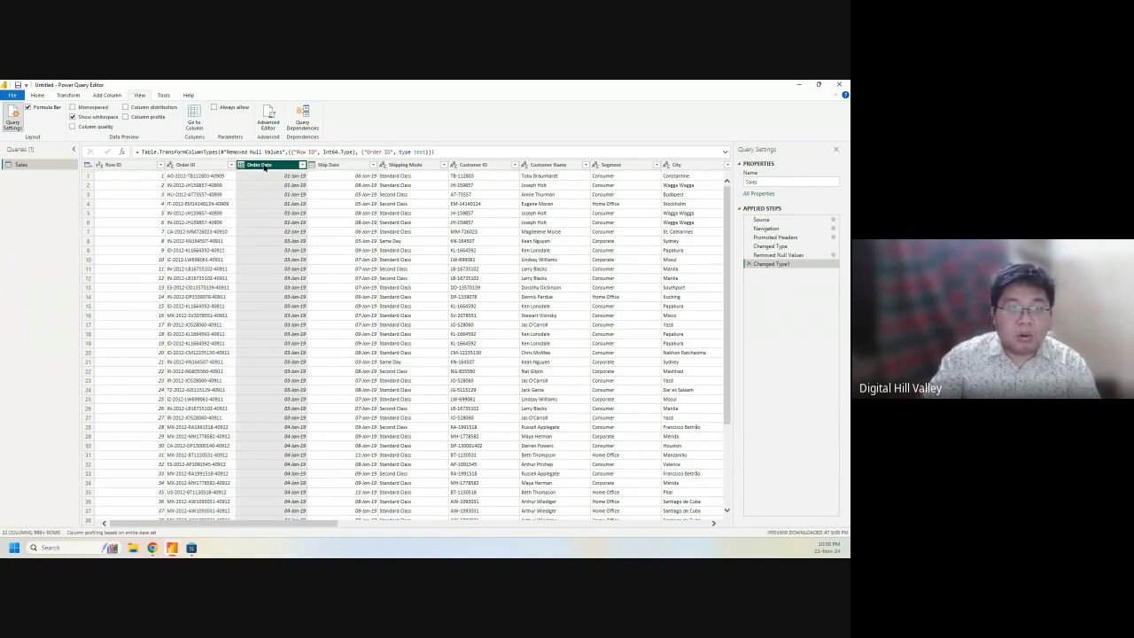
pyautogui.click(242, 166)
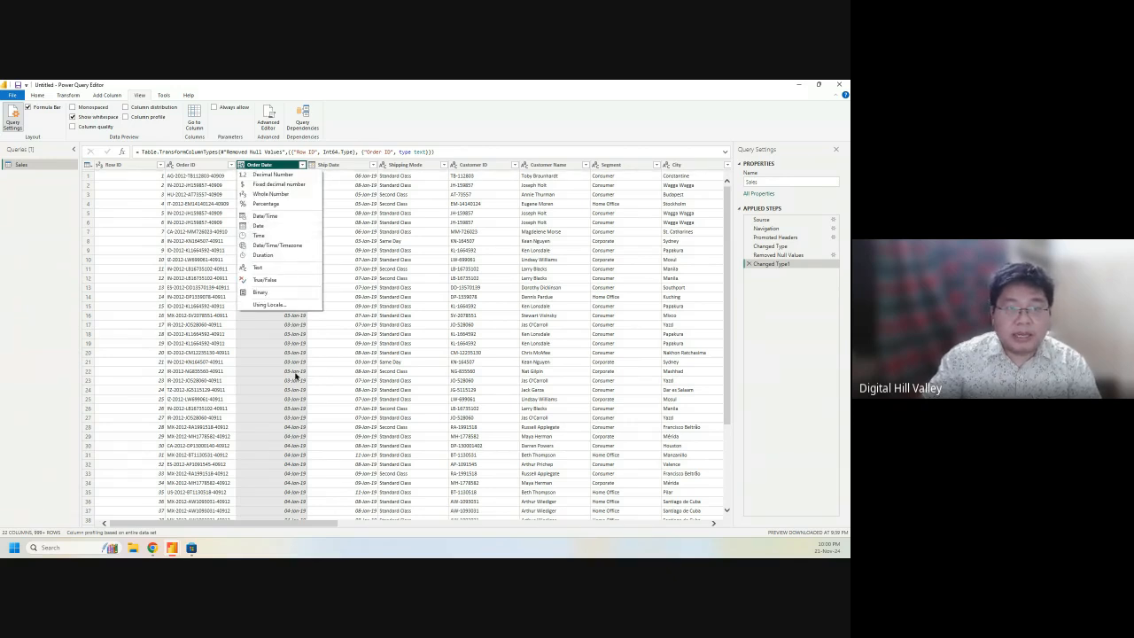
pyautogui.click(296, 374)
pyautogui.click(314, 166)
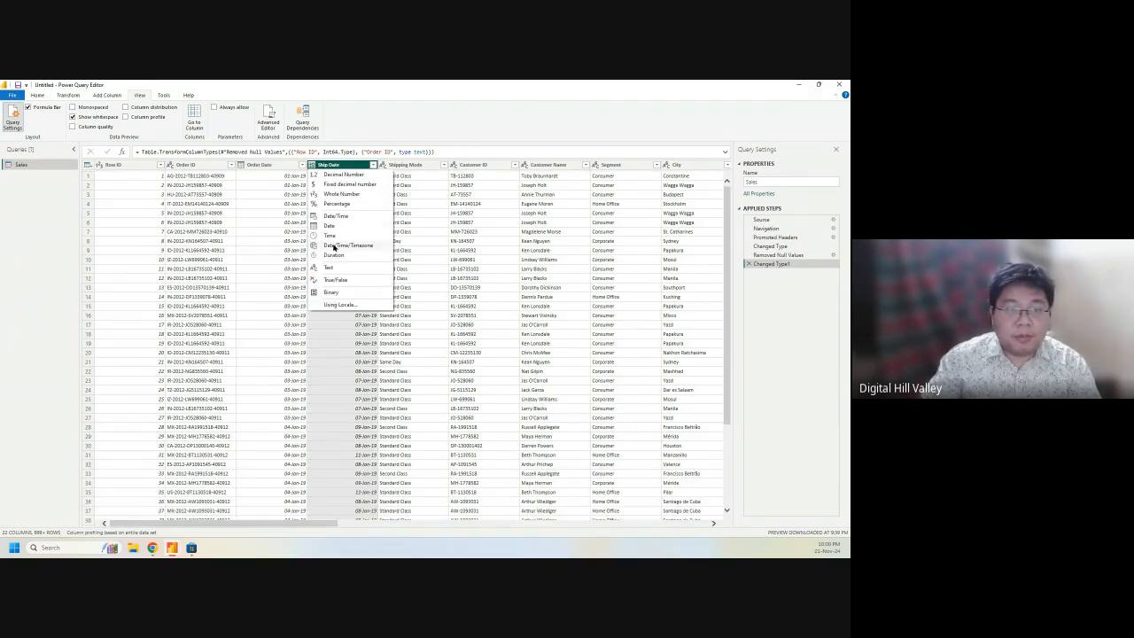
pyautogui.click(406, 167)
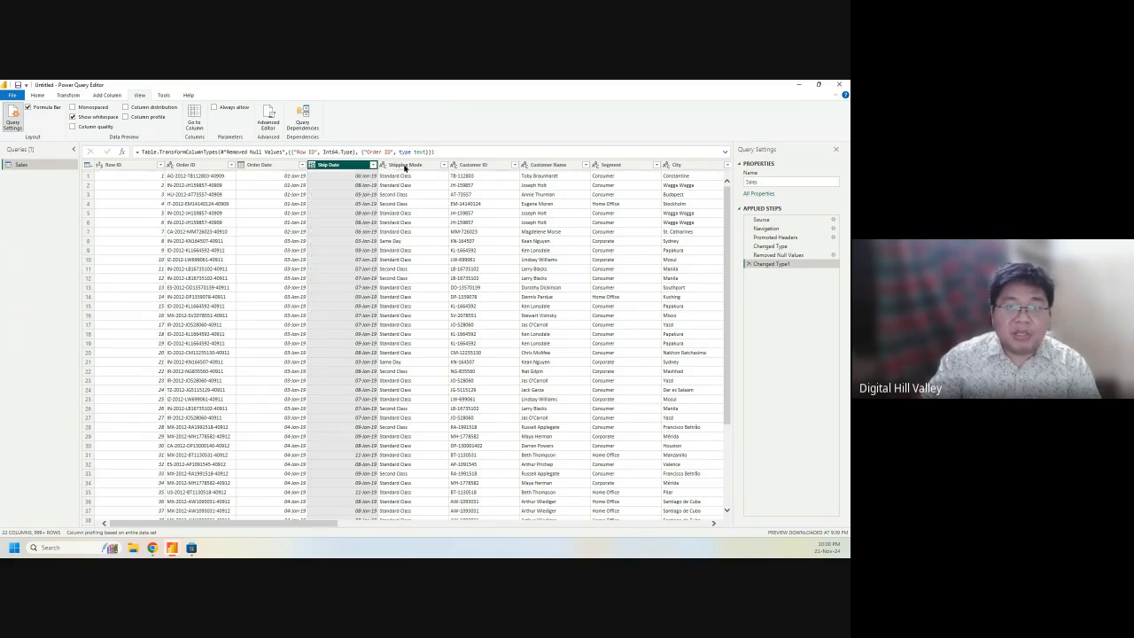
pyautogui.click(405, 168)
pyautogui.click(384, 166)
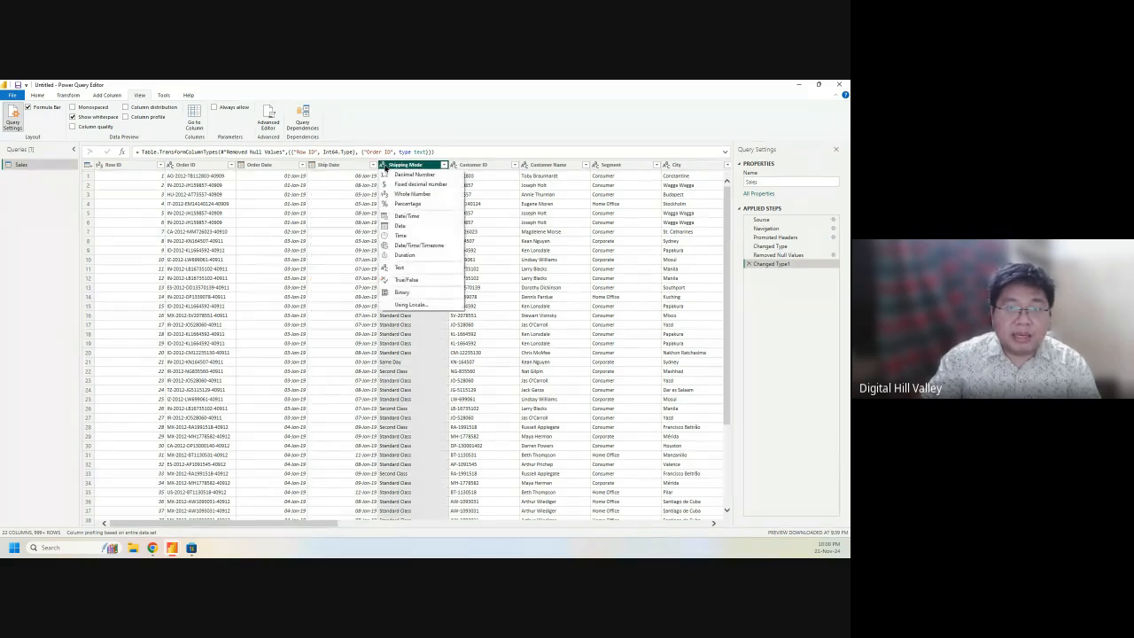
pyautogui.click(443, 380)
# Step: Set the data type of the Sales column to Fixed decimal number
pyautogui.click(499, 335)
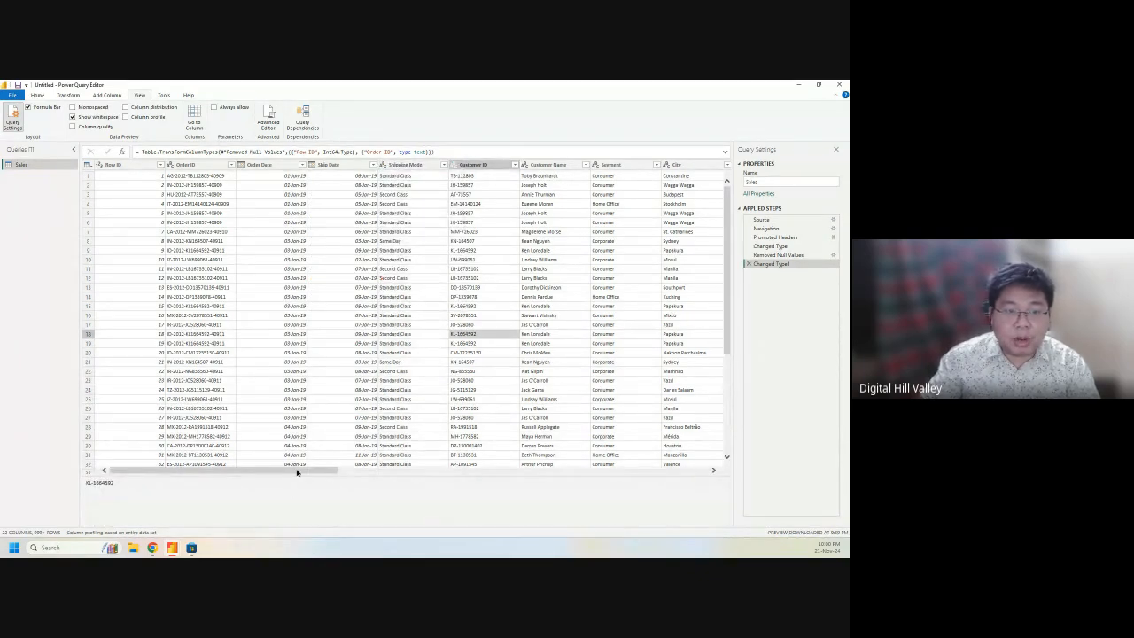
pyautogui.moveTo(297, 472); pyautogui.dragTo(358, 473)
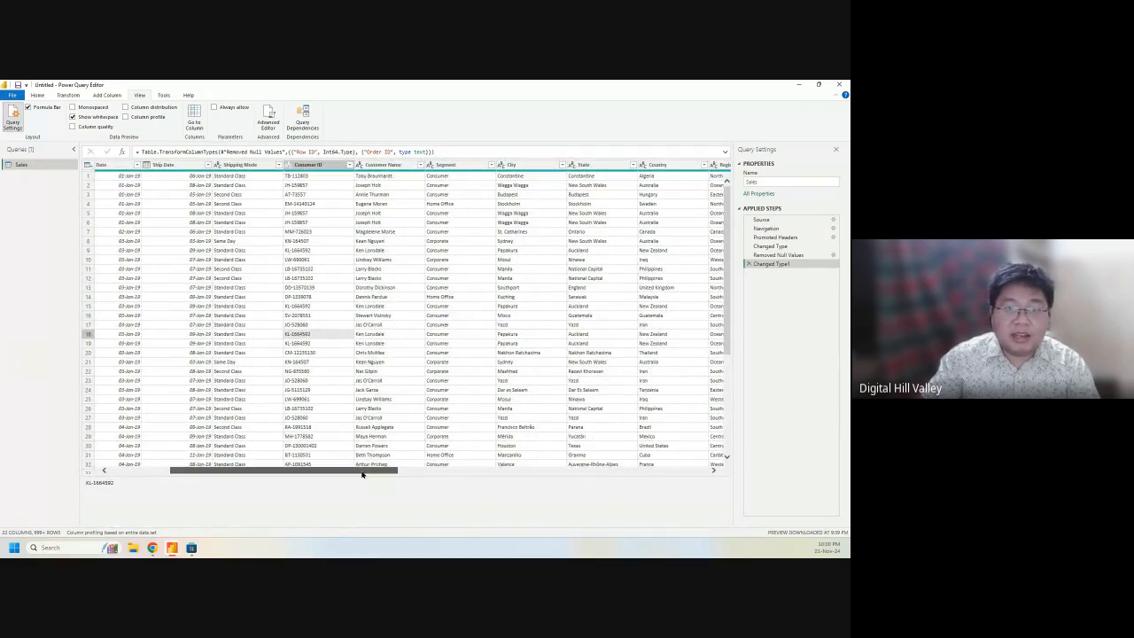
pyautogui.moveTo(362, 474); pyautogui.dragTo(541, 484)
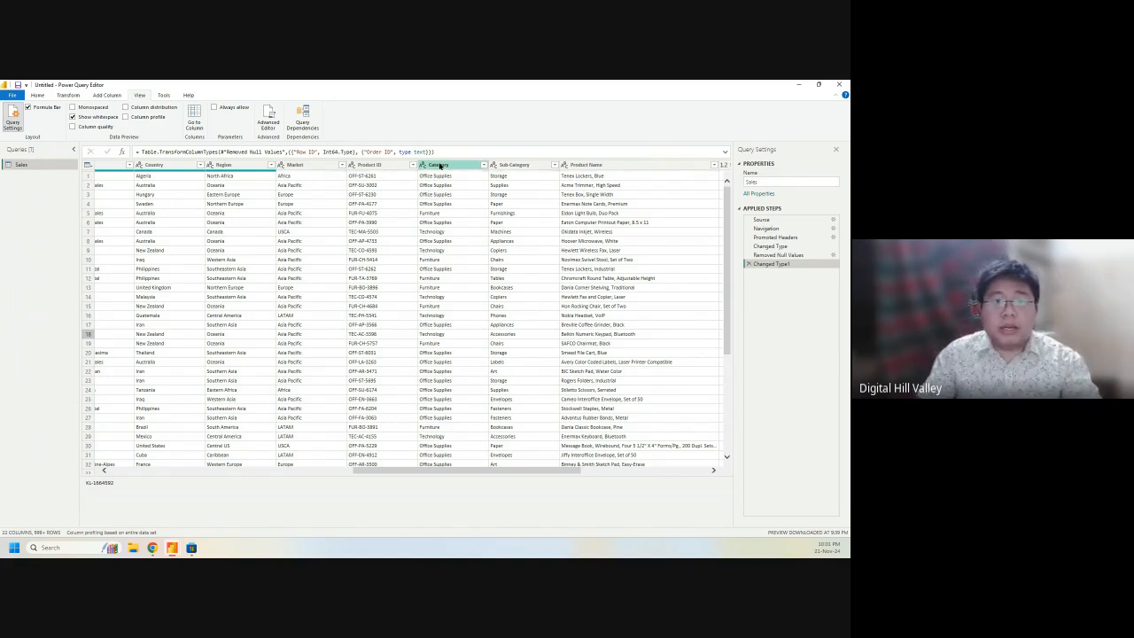
pyautogui.moveTo(488, 473); pyautogui.dragTo(595, 474)
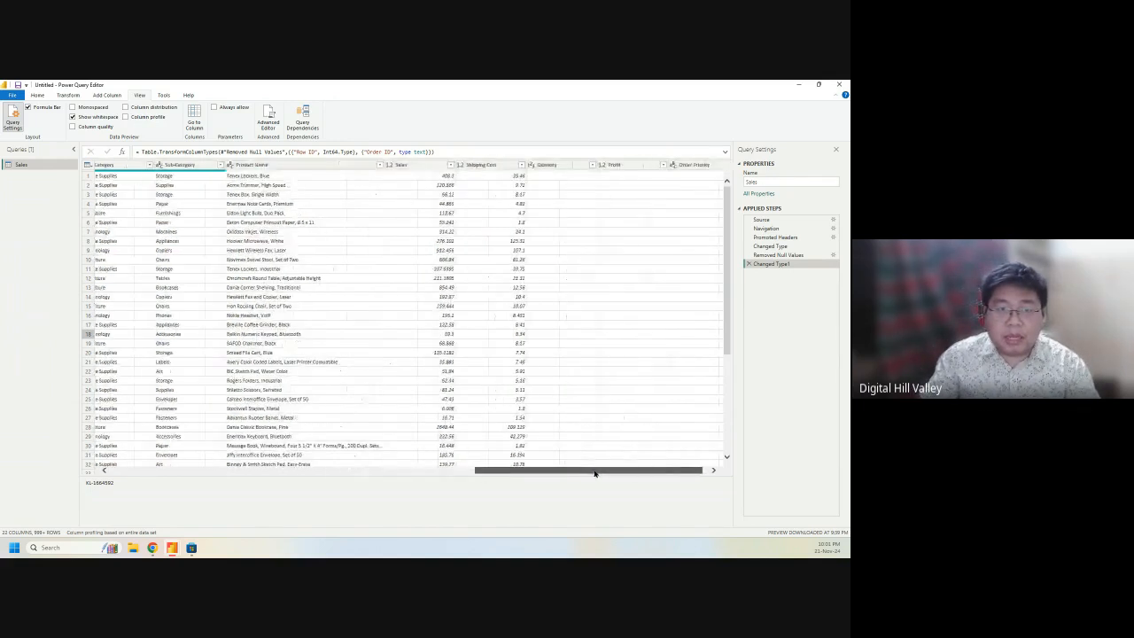
pyautogui.click(392, 165)
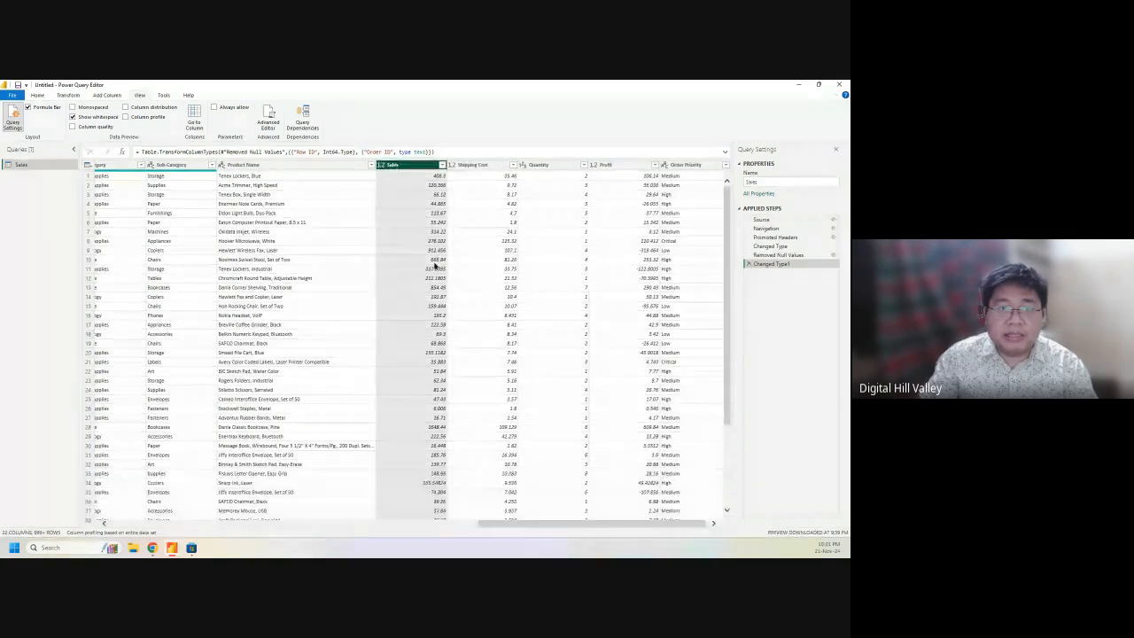
pyautogui.click(382, 166)
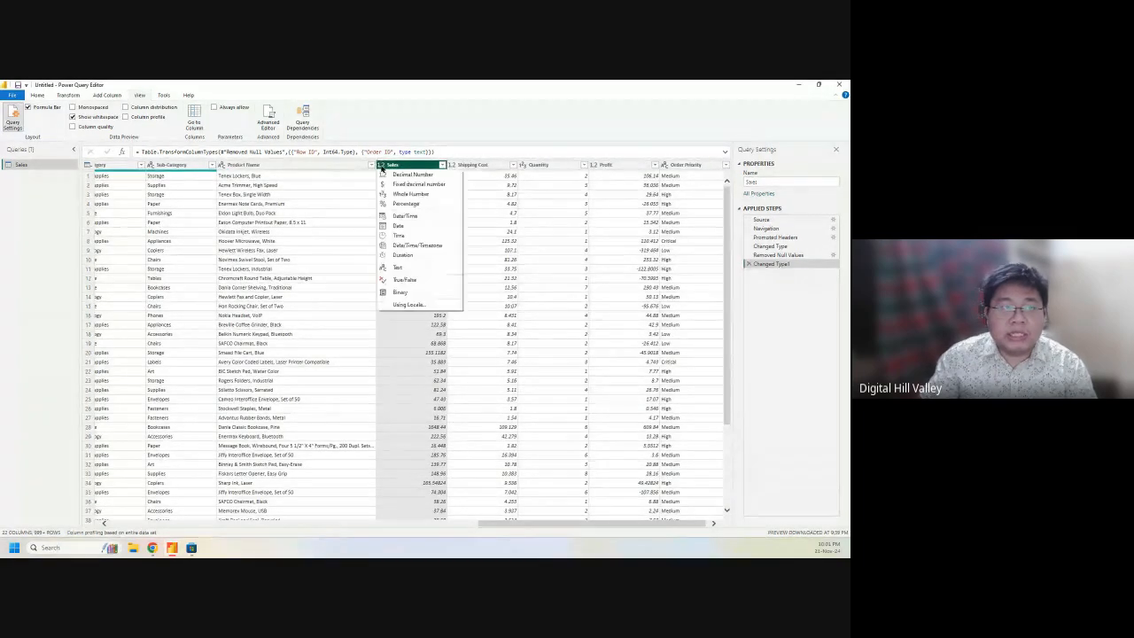
pyautogui.click(452, 165)
pyautogui.click(452, 164)
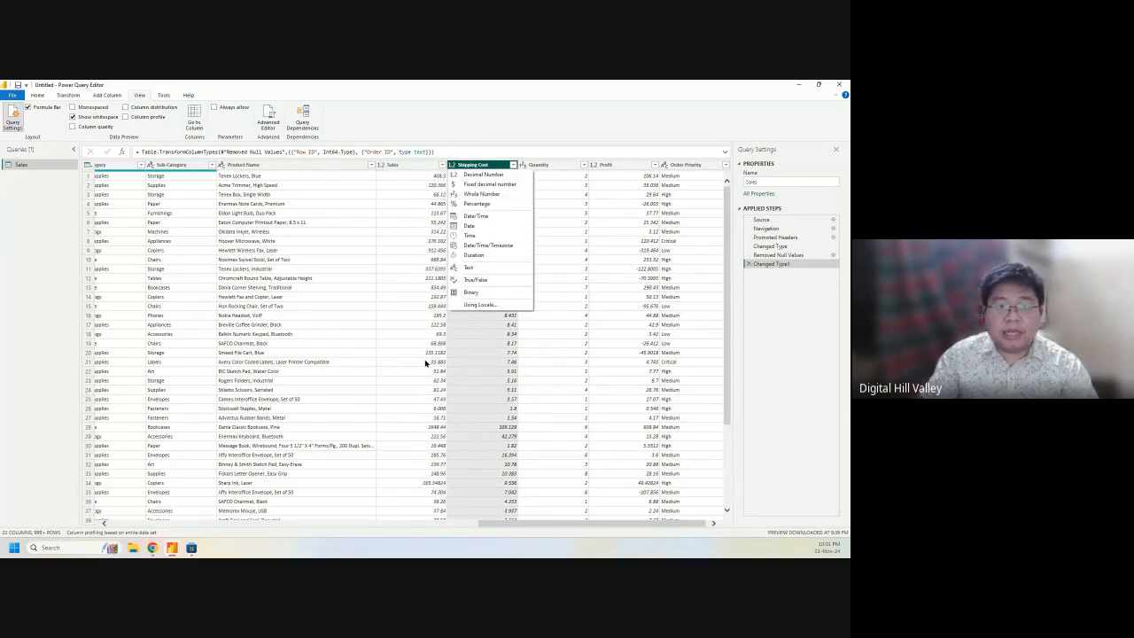
pyautogui.click(425, 362)
pyautogui.click(381, 166)
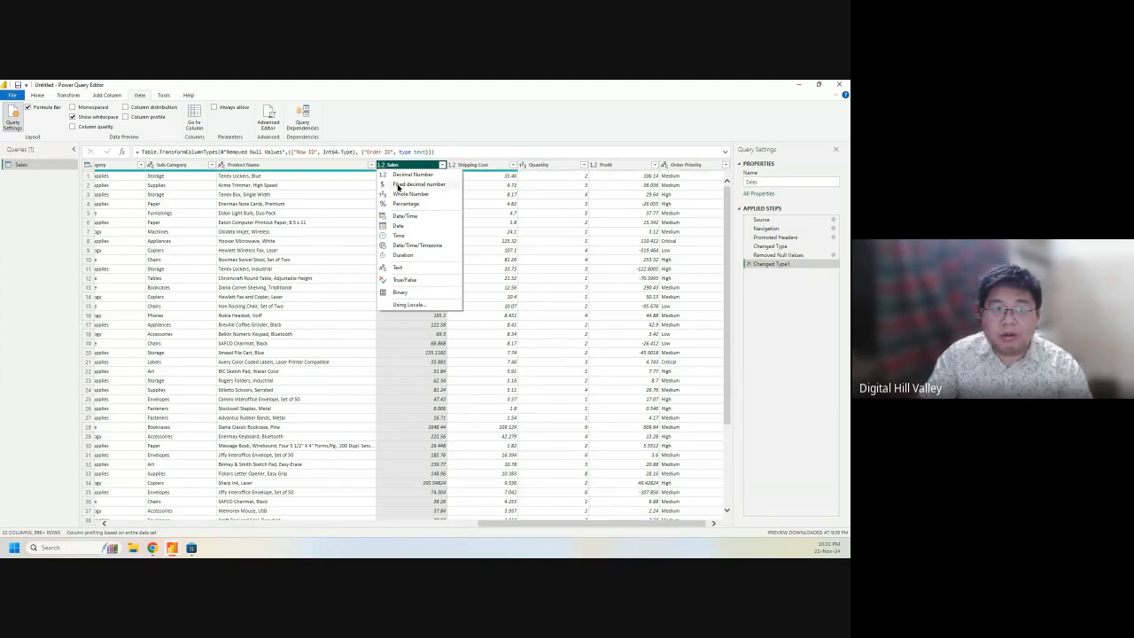
pyautogui.click(398, 185)
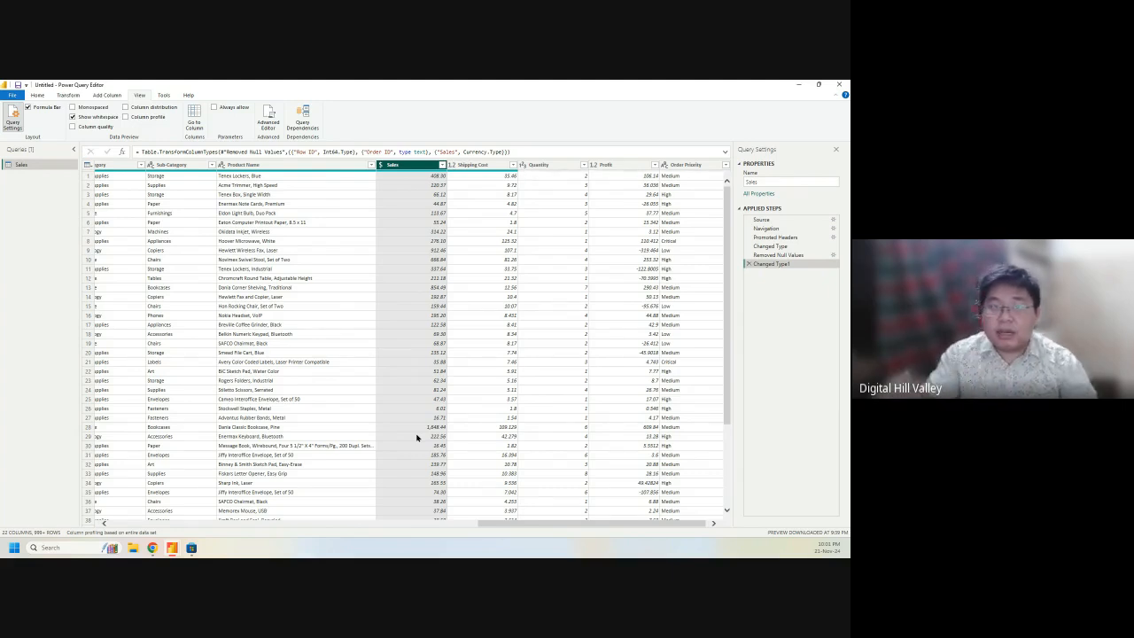
# Step: Inspect sample values in the Shipping Cost and Profit columns and set the Shipping Cost data type to Fixed decimal number
pyautogui.click(515, 430)
pyautogui.click(512, 446)
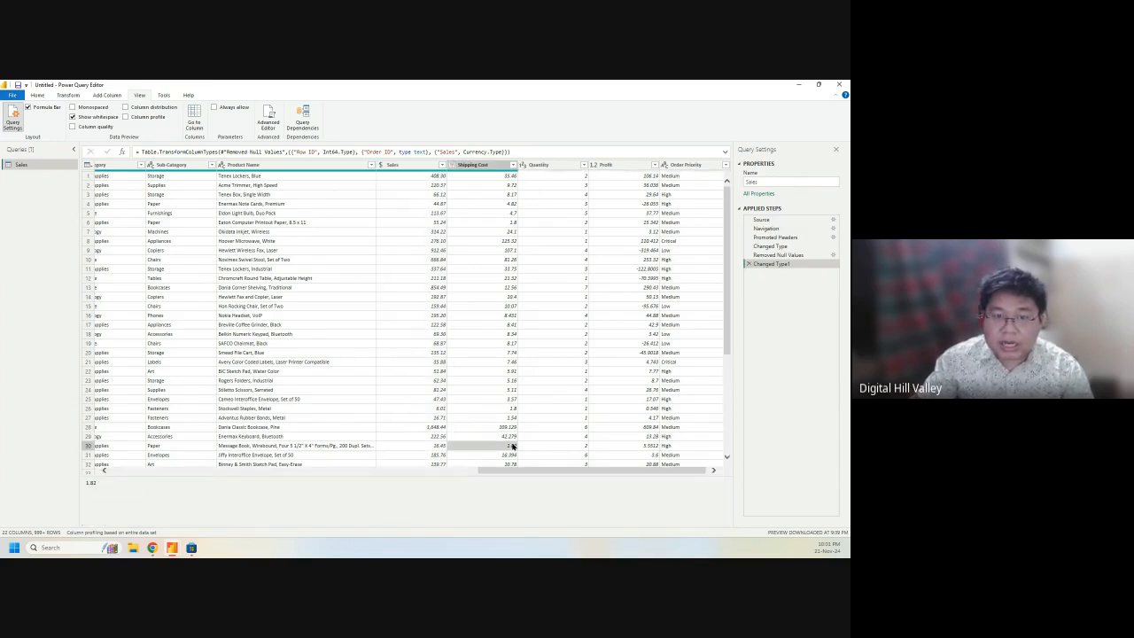
pyautogui.click(651, 353)
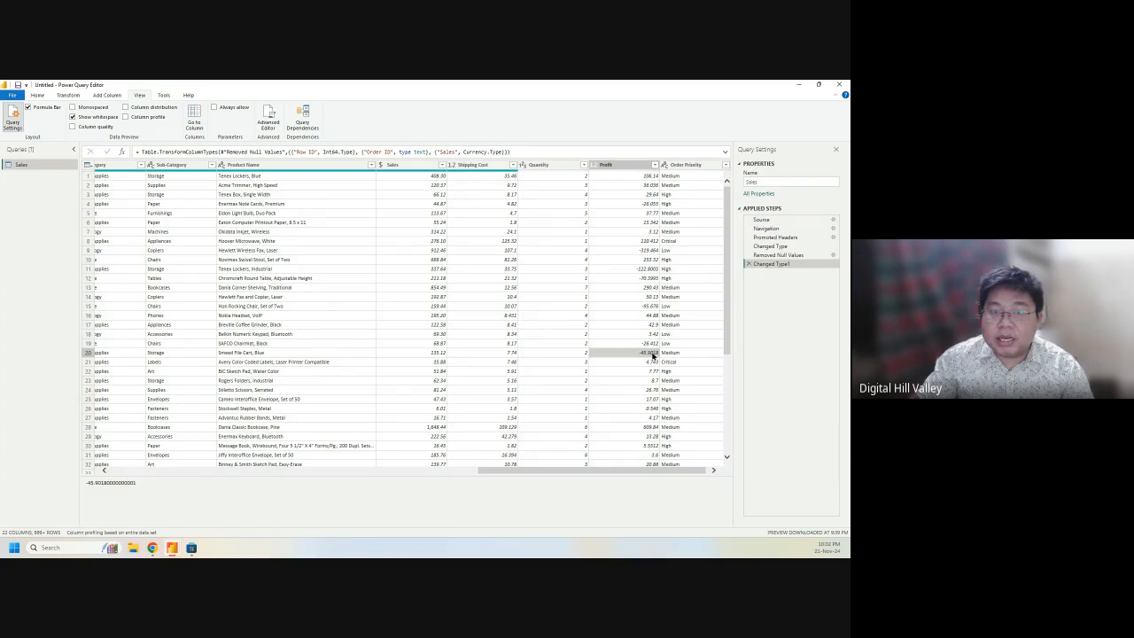
pyautogui.click(471, 165)
pyautogui.click(453, 165)
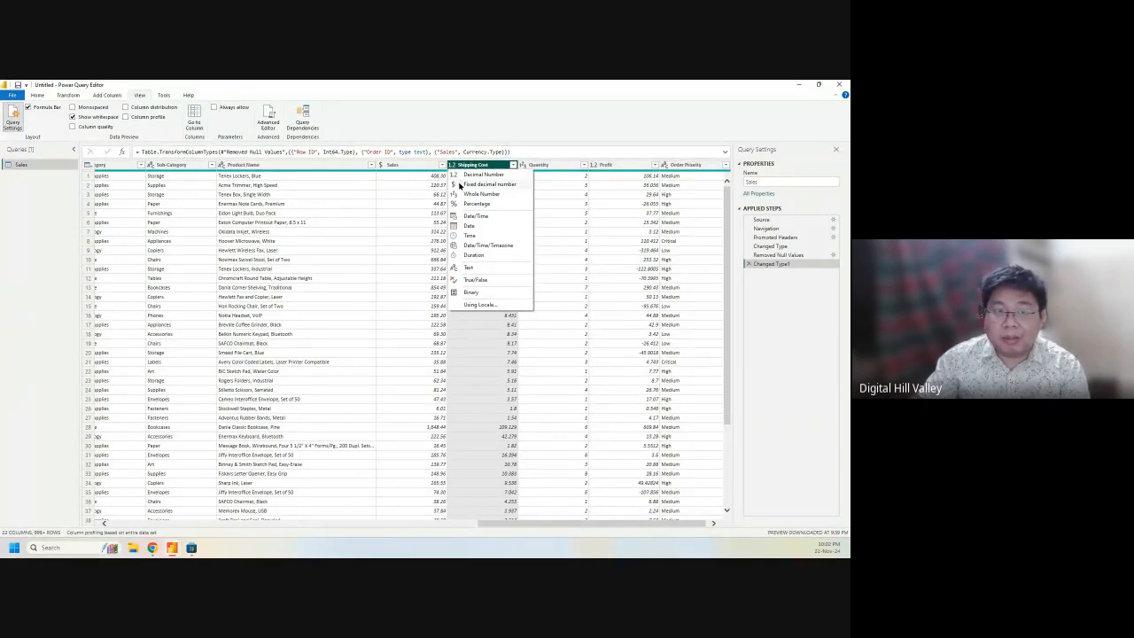
pyautogui.click(459, 184)
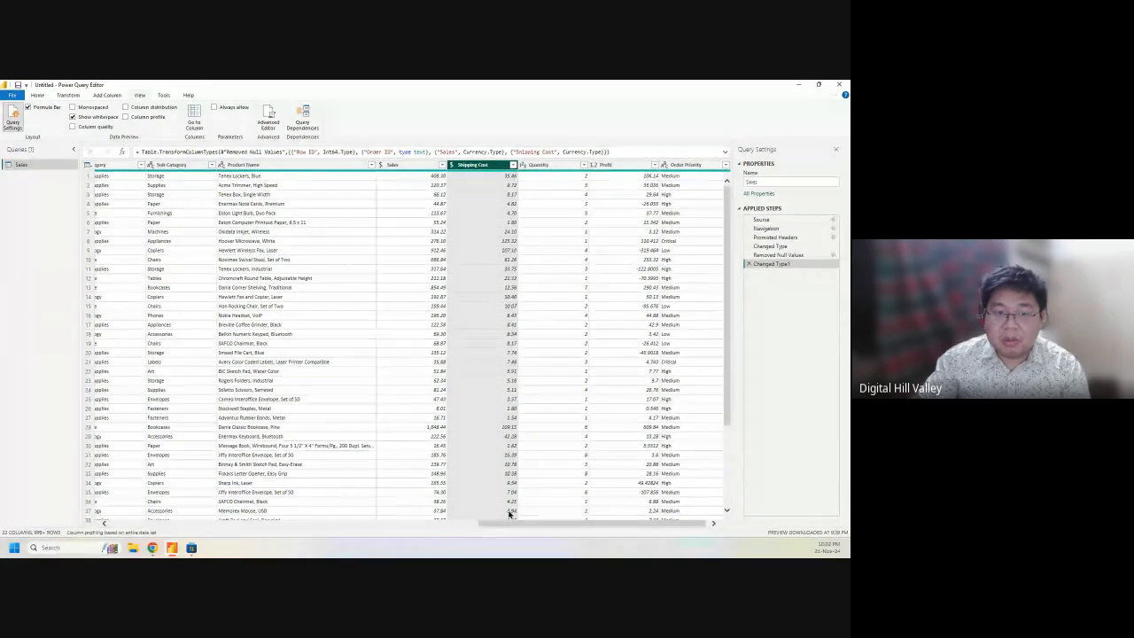
# Step: Set the data type of the Profit column to Fixed decimal number
pyautogui.click(614, 166)
pyautogui.click(560, 166)
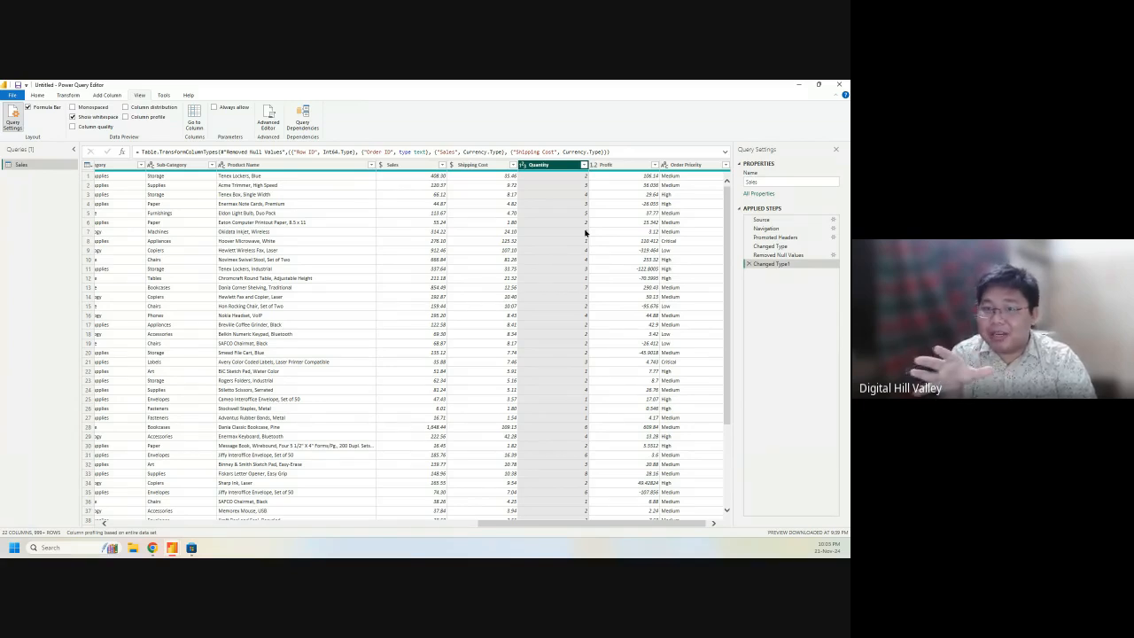
pyautogui.click(611, 165)
pyautogui.rightClick(590, 166)
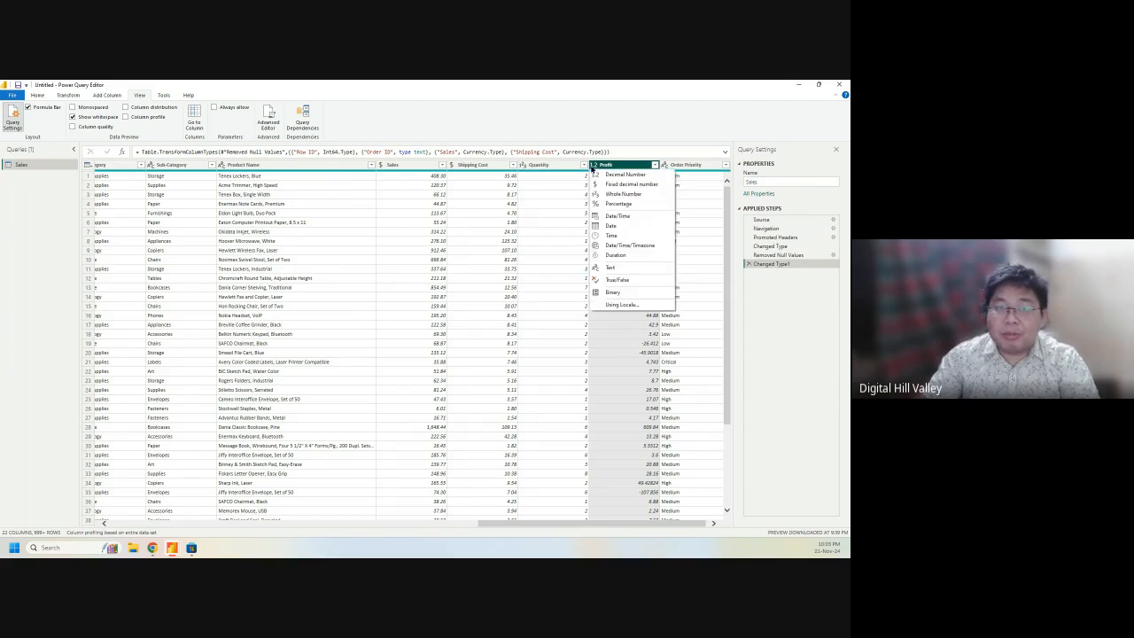
pyautogui.click(602, 187)
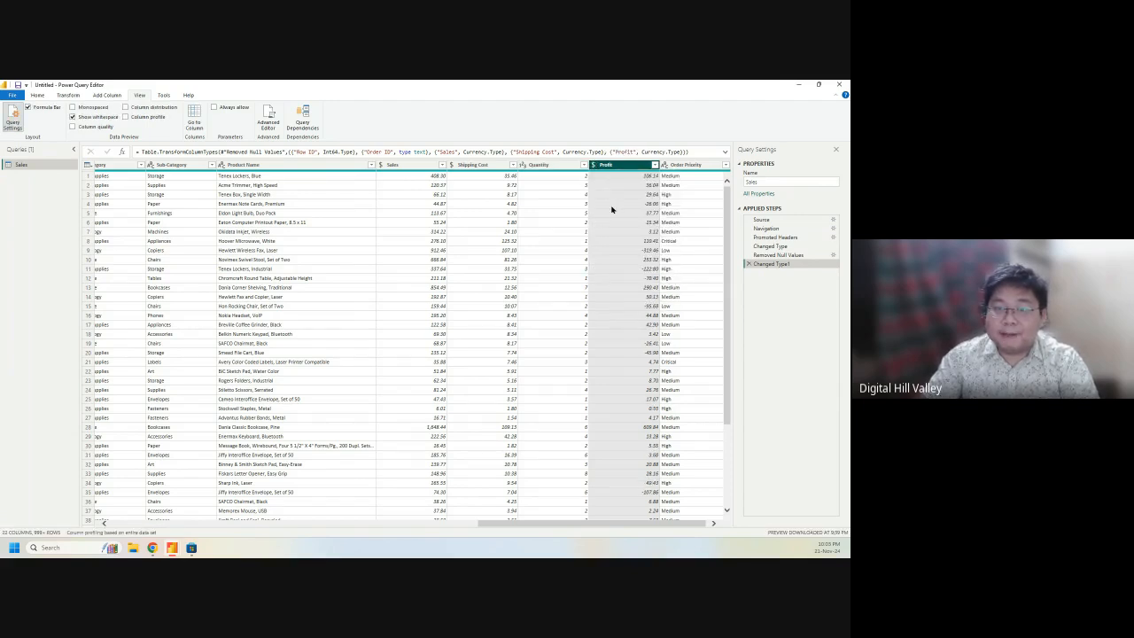
# Step: Close Power Query Editor and apply the pending query changes to load the Sales table into the report
pyautogui.moveTo(589, 523); pyautogui.dragTo(625, 525)
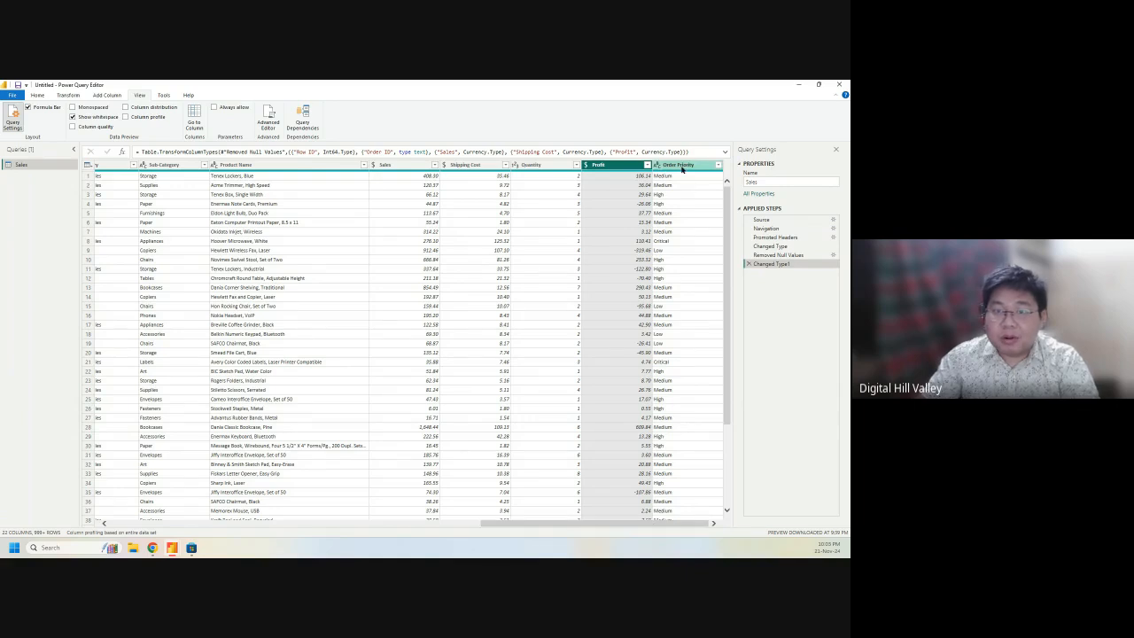
pyautogui.scroll(-4, 679, 479)
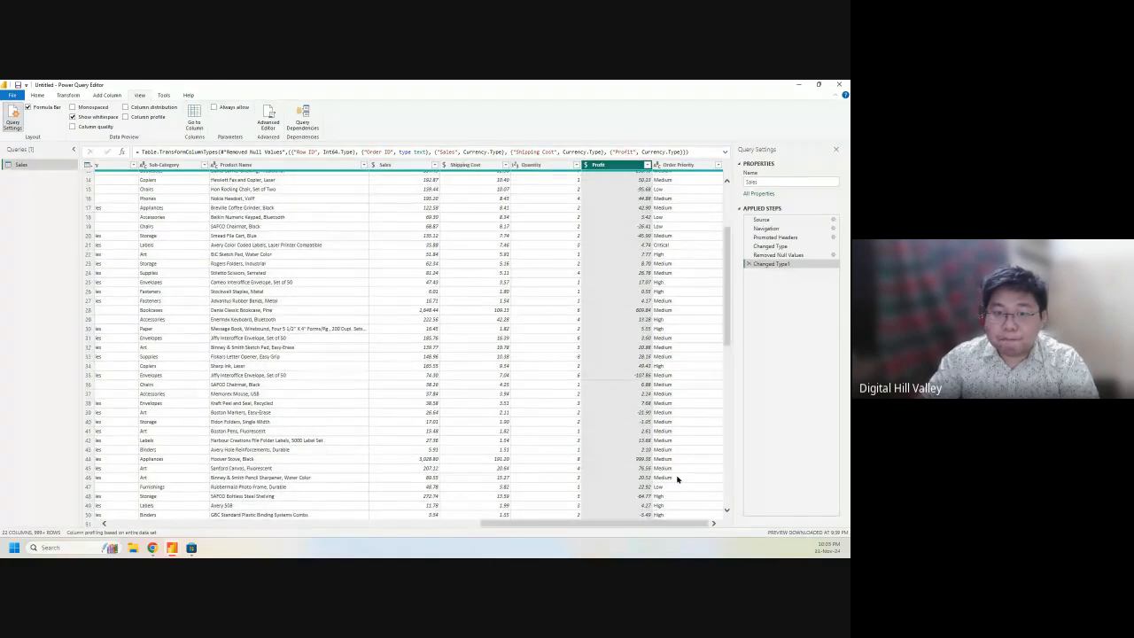
pyautogui.scroll(4, 679, 480)
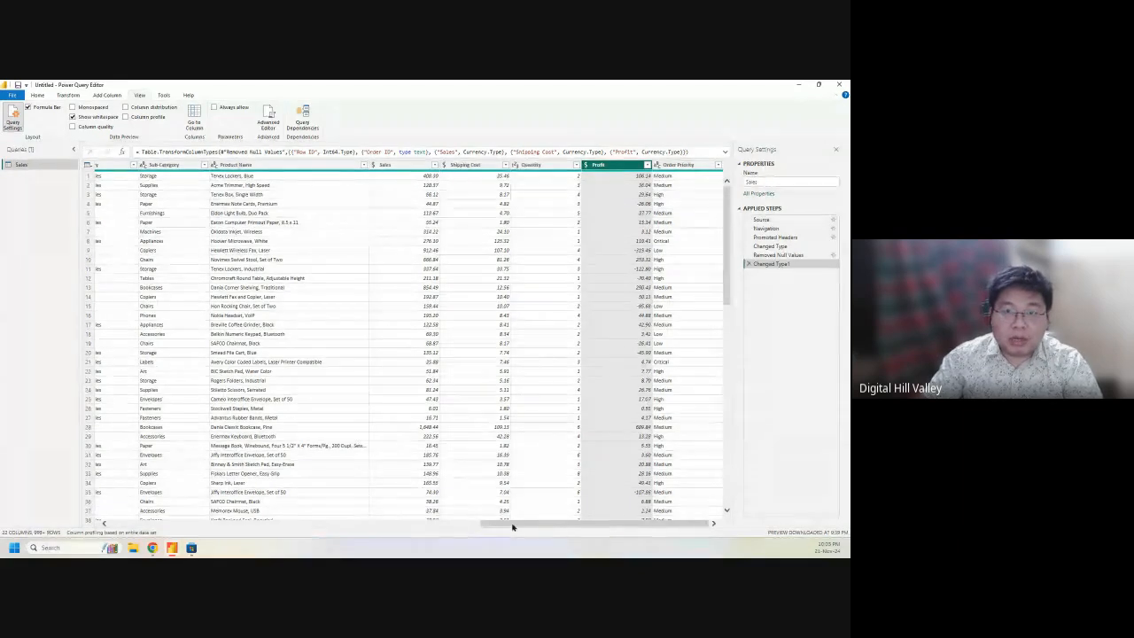
pyautogui.moveTo(517, 527); pyautogui.dragTo(103, 522)
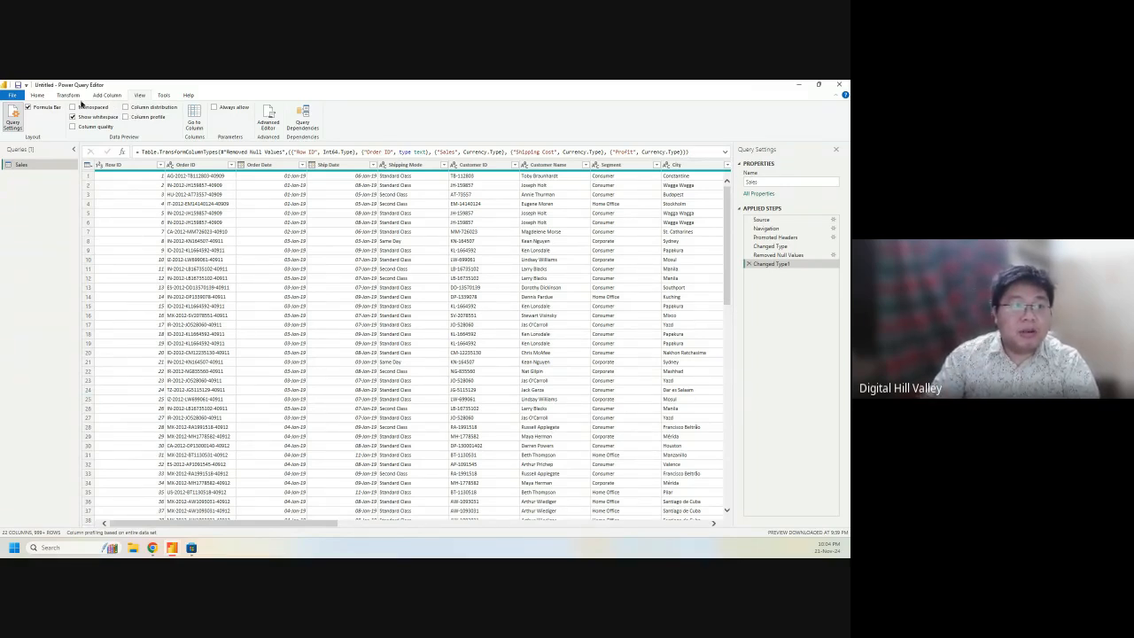
pyautogui.click(36, 97)
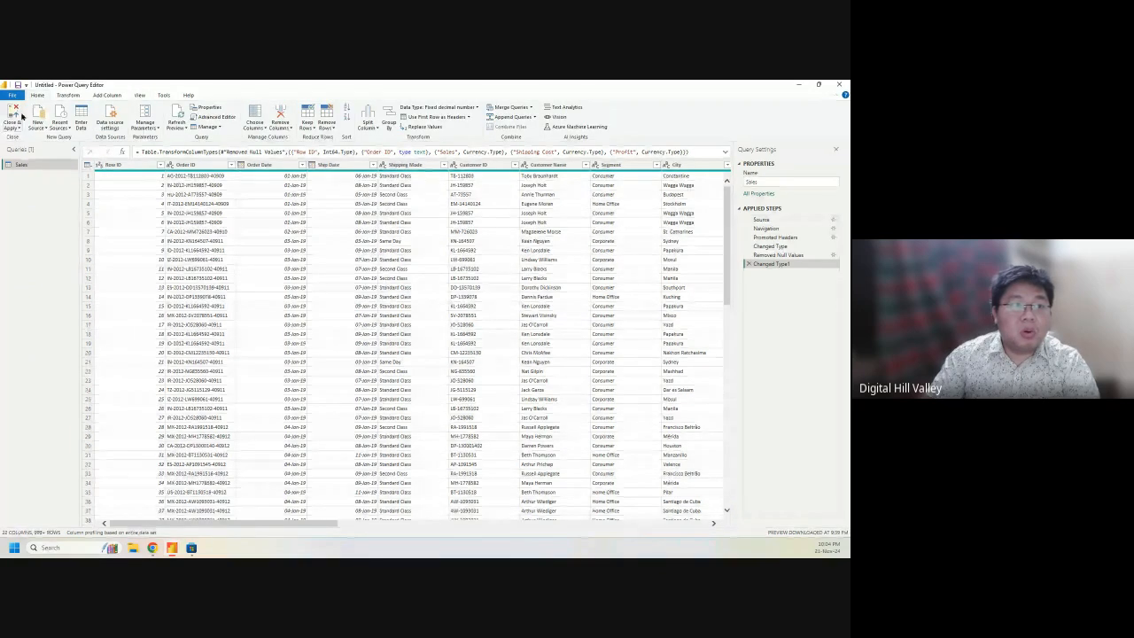
pyautogui.click(12, 128)
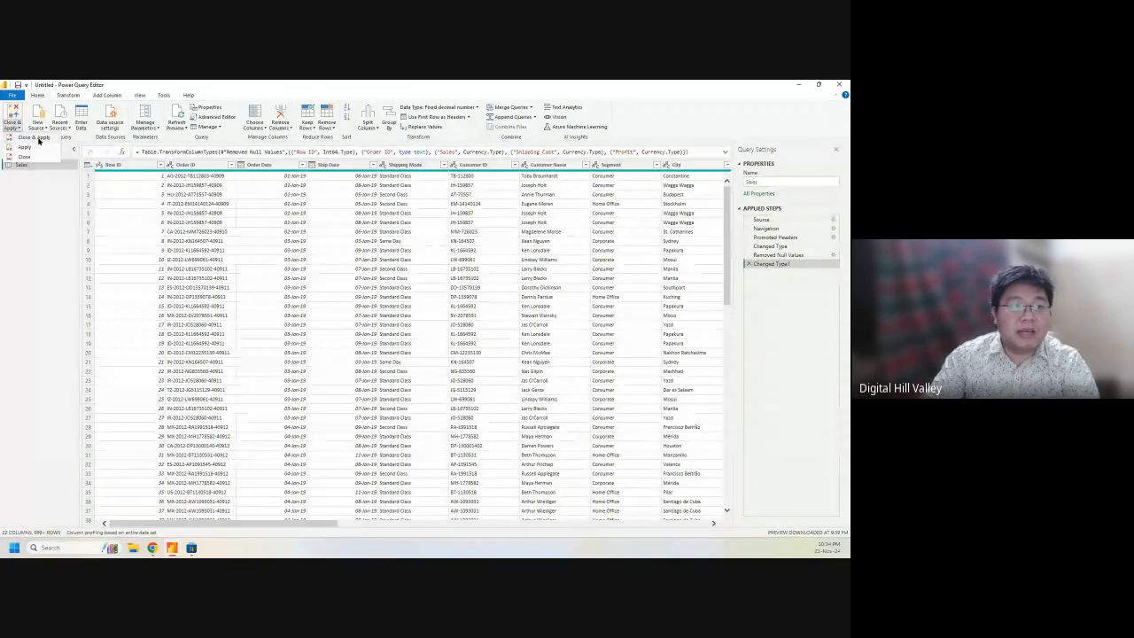
pyautogui.click(15, 116)
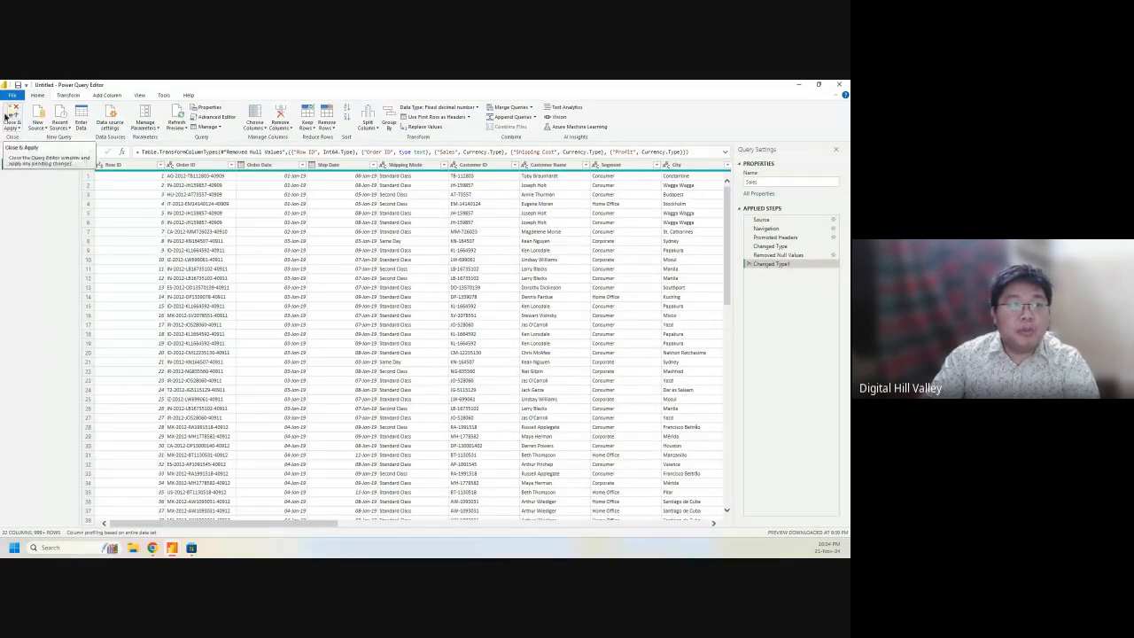
pyautogui.click(10, 116)
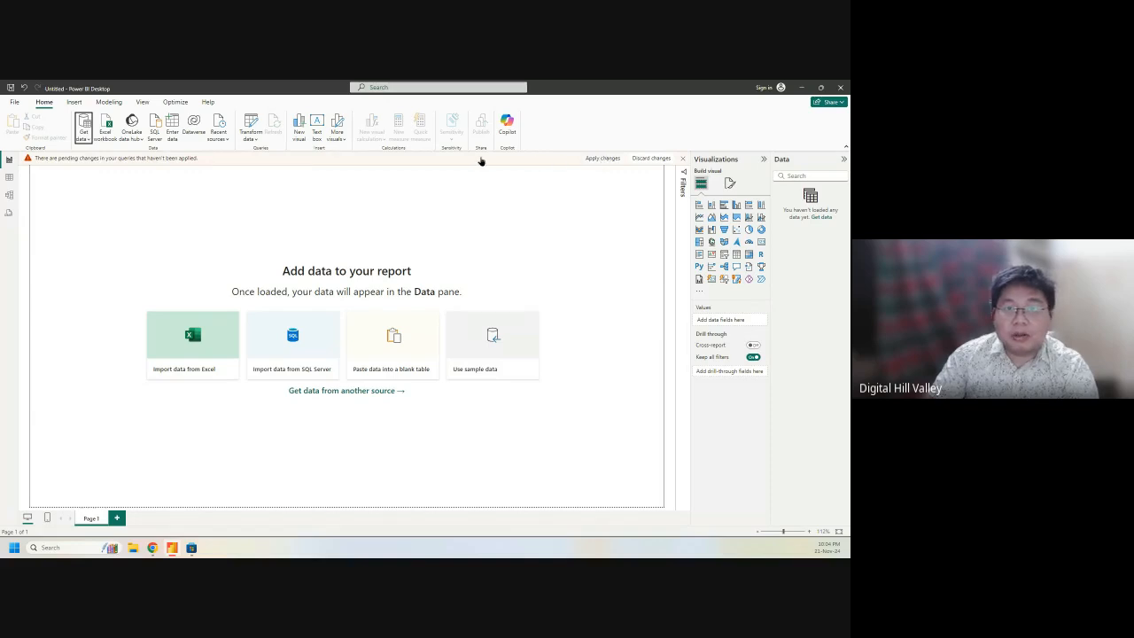
pyautogui.click(596, 158)
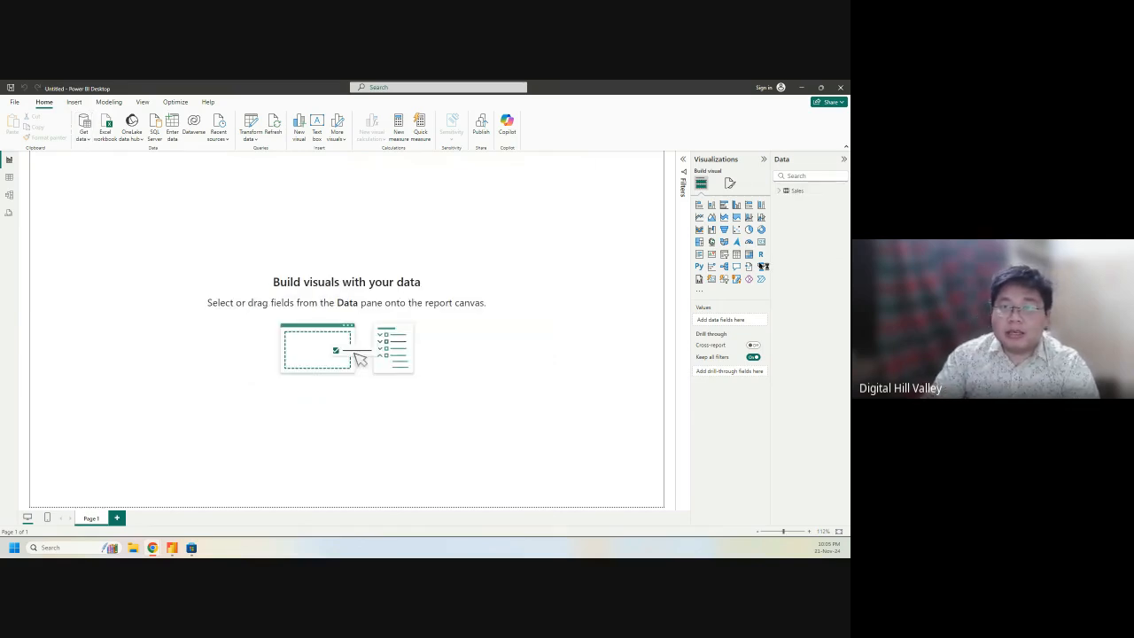
# Step: Expand the fields of the loaded Sales table and examine its rows in Table view
pyautogui.click(794, 192)
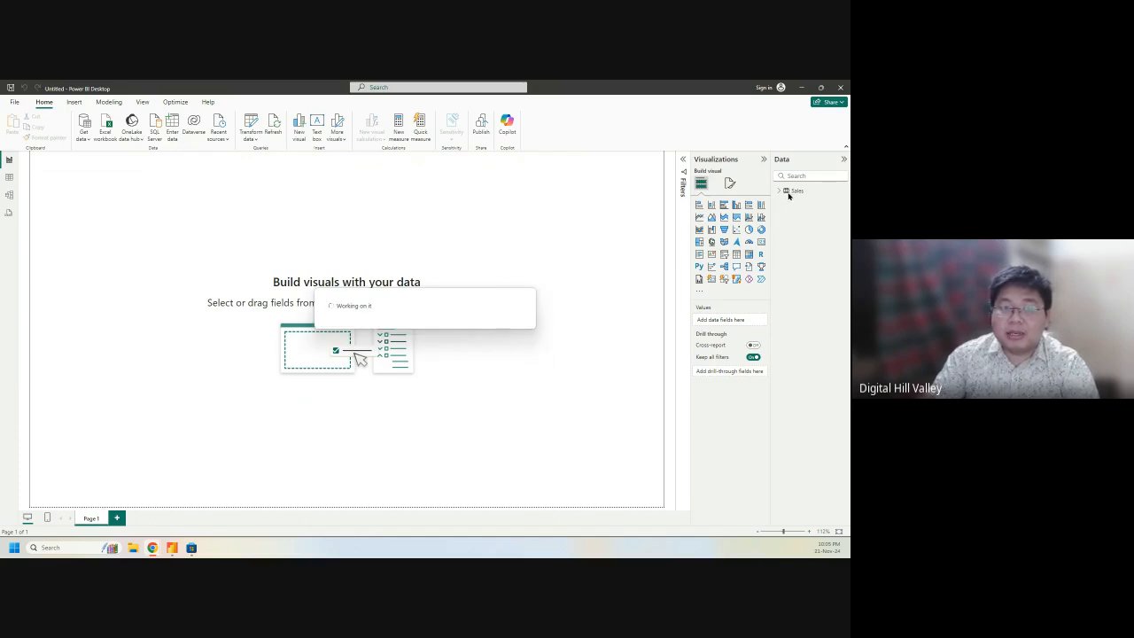
pyautogui.click(779, 192)
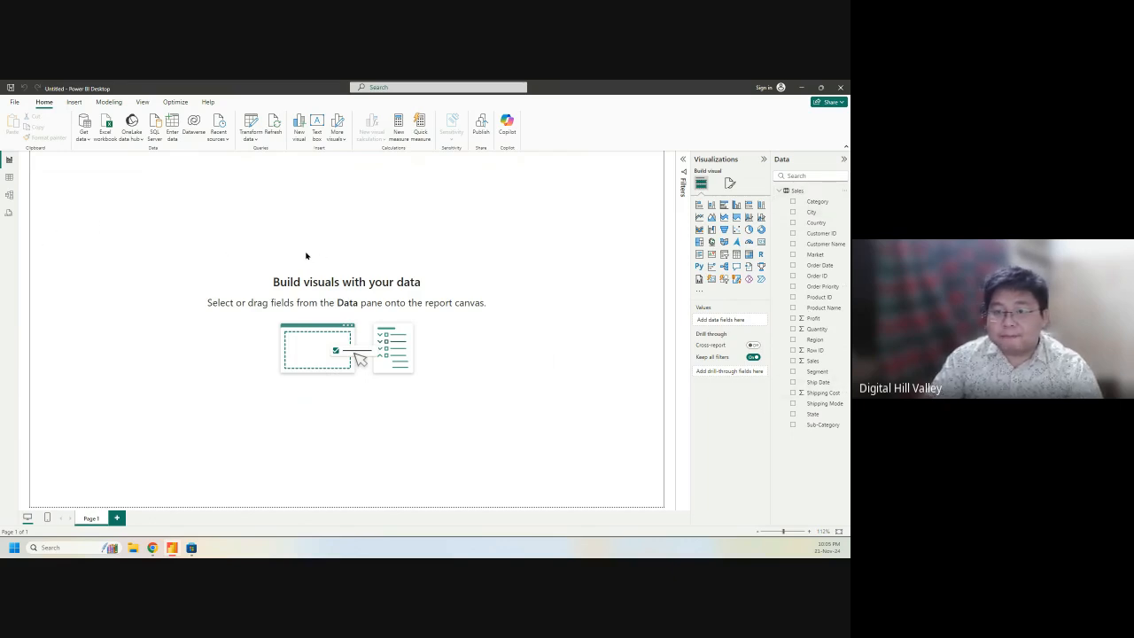
pyautogui.click(8, 180)
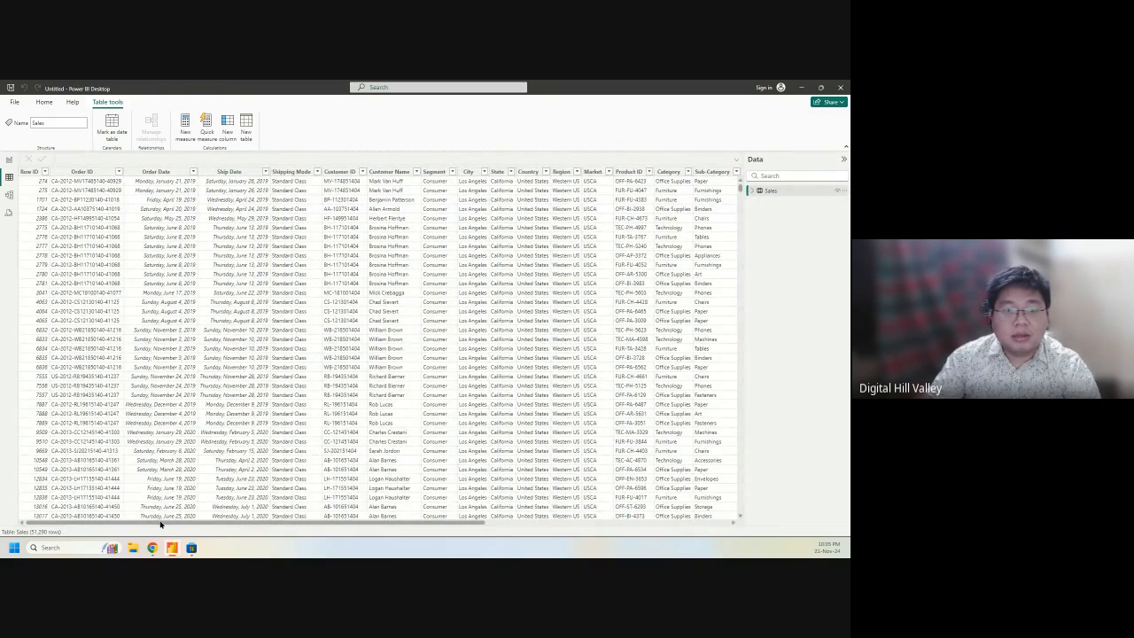
pyautogui.moveTo(161, 523); pyautogui.dragTo(68, 525)
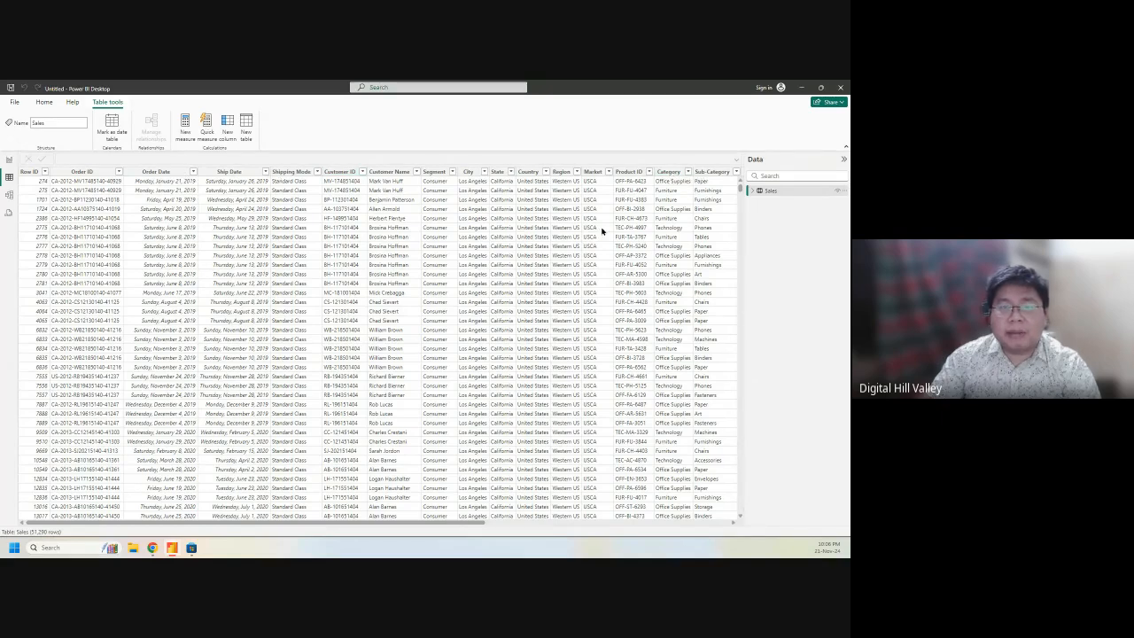
# Step: Reopen the Sales query in Power Query Editor for further data transformation
pyautogui.click(49, 102)
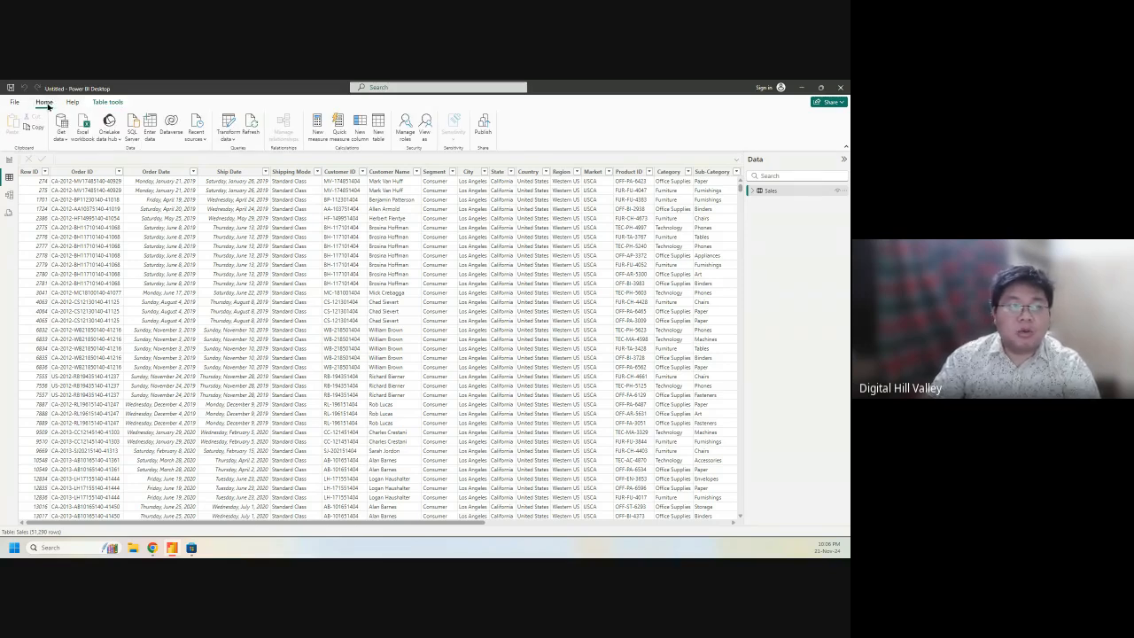
pyautogui.click(227, 139)
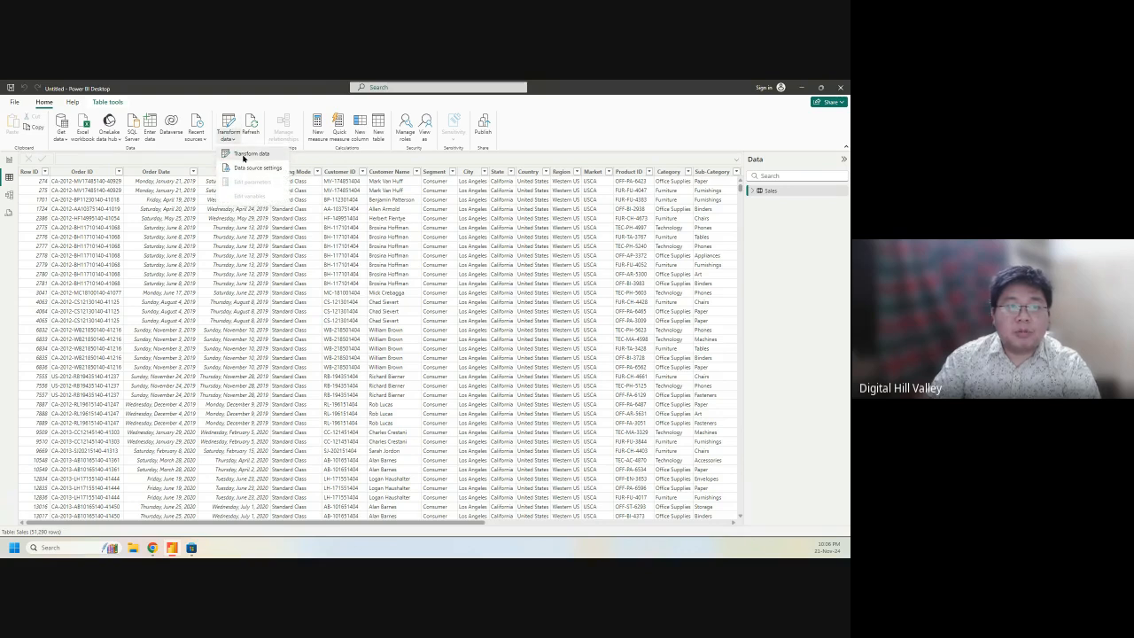
pyautogui.click(243, 156)
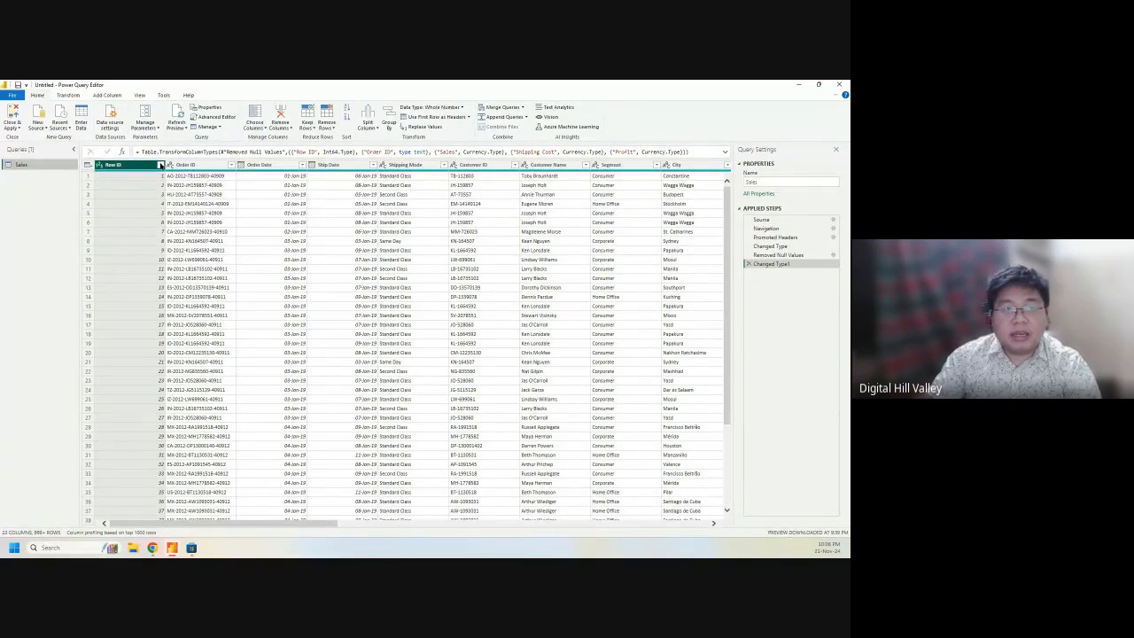
# Step: Check the filter options of the Row ID column and set column profiling to use the entire data set
pyautogui.click(160, 166)
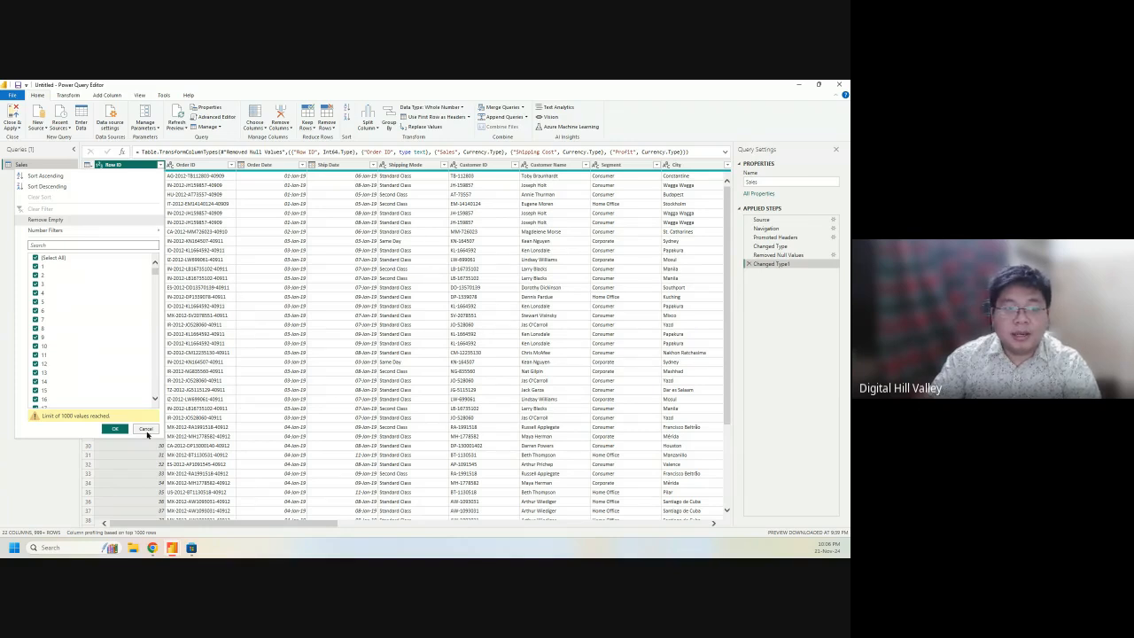
pyautogui.click(145, 430)
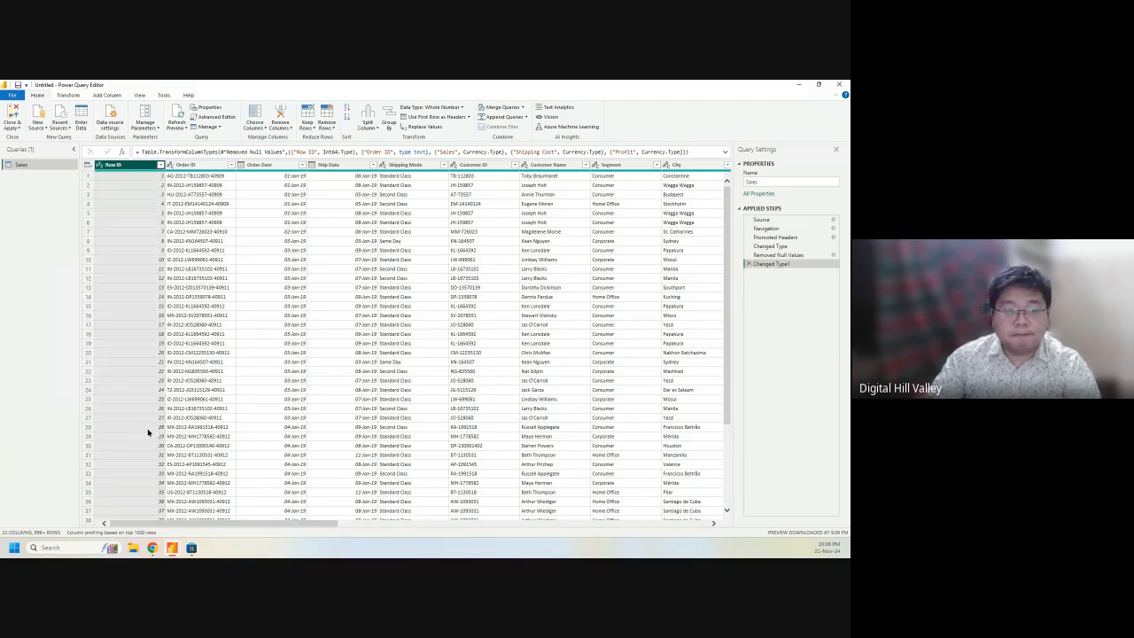
pyautogui.click(124, 533)
pyautogui.click(124, 531)
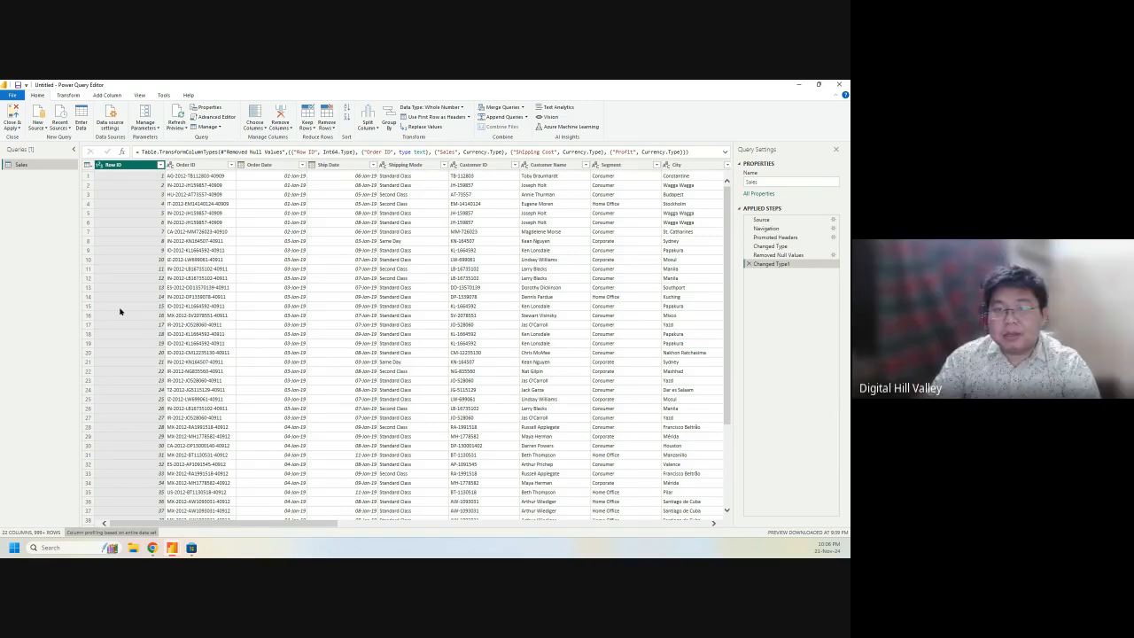
# Step: Close Power Query Editor, applying the Sales query changes, and show the empty report canvas in Report view
pyautogui.click(14, 128)
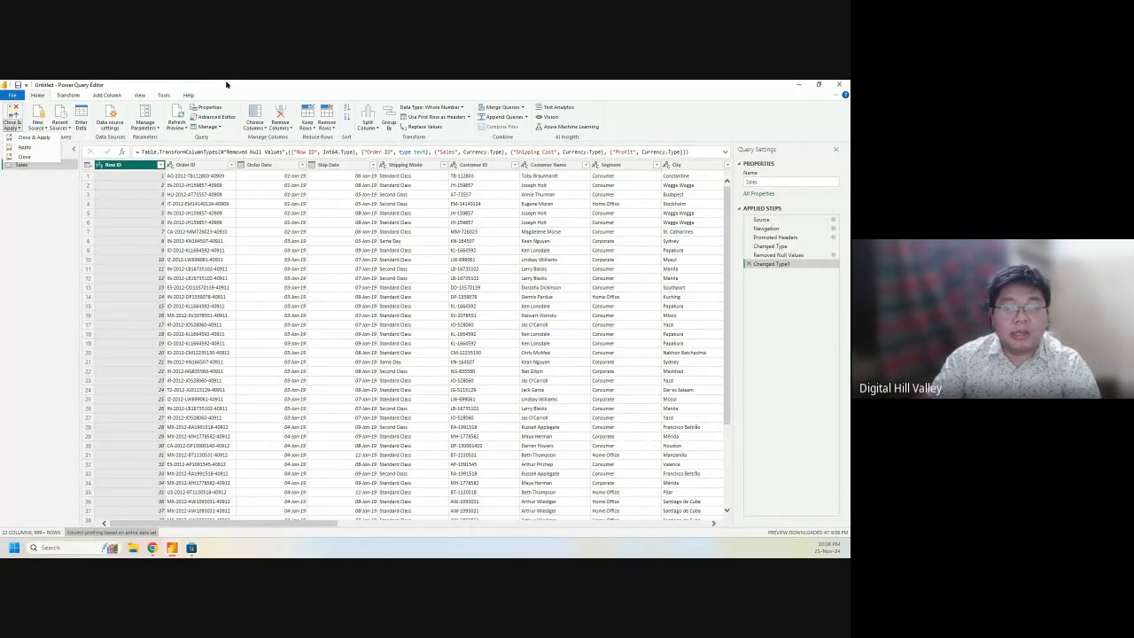
pyautogui.click(11, 125)
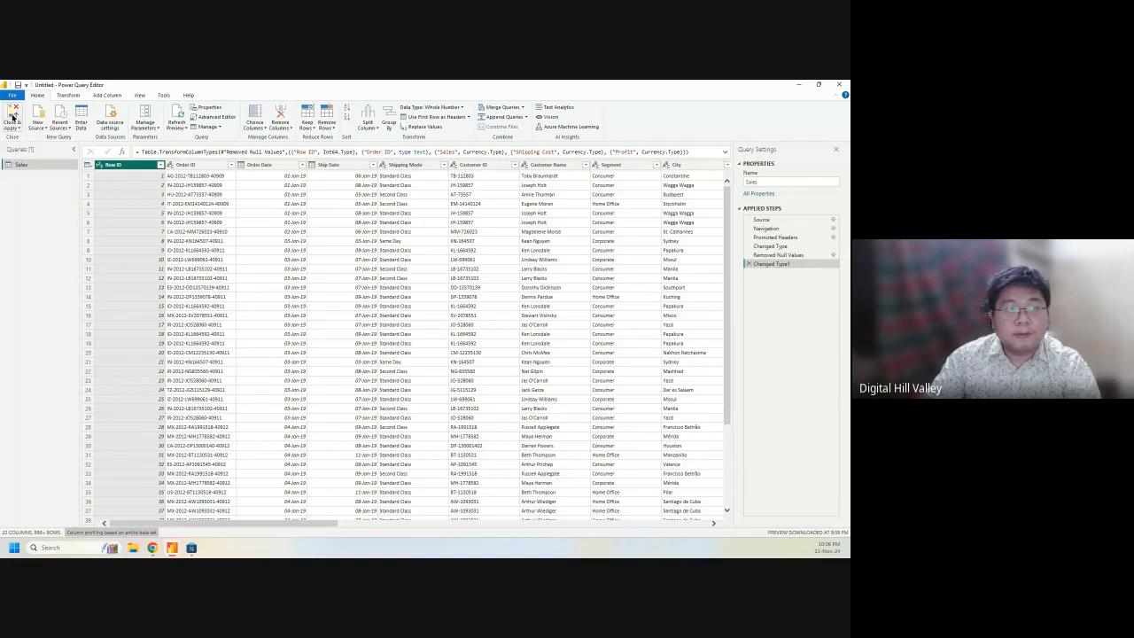
pyautogui.click(12, 115)
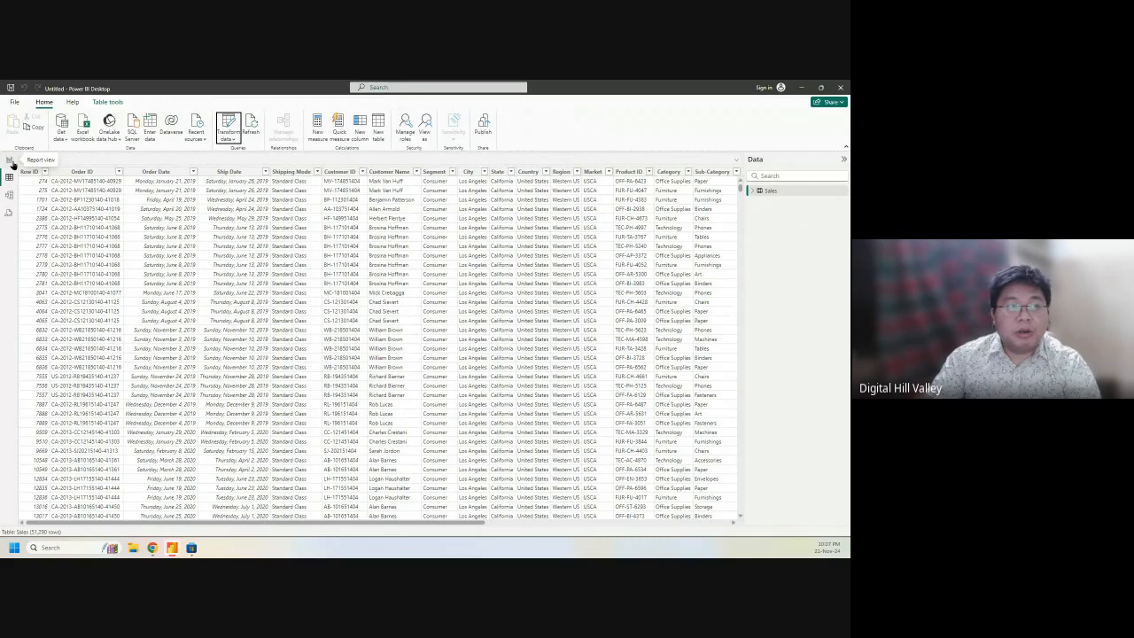
pyautogui.click(11, 161)
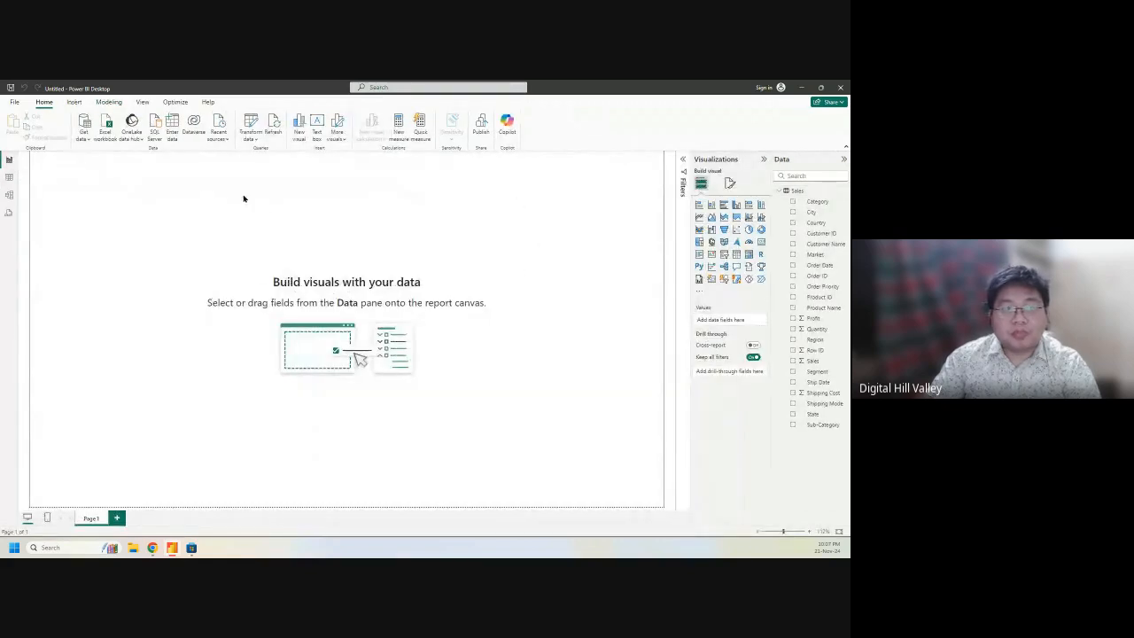
# Step: In Table view, set the data category of the City column to City and of the State column to State or Province
pyautogui.click(9, 178)
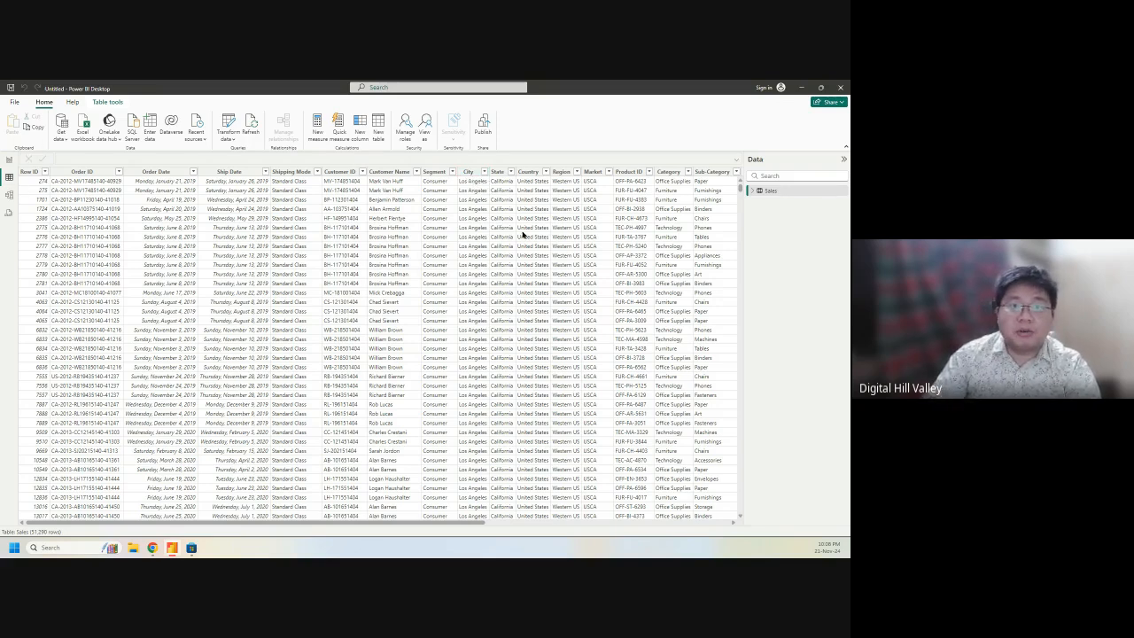
pyautogui.click(470, 173)
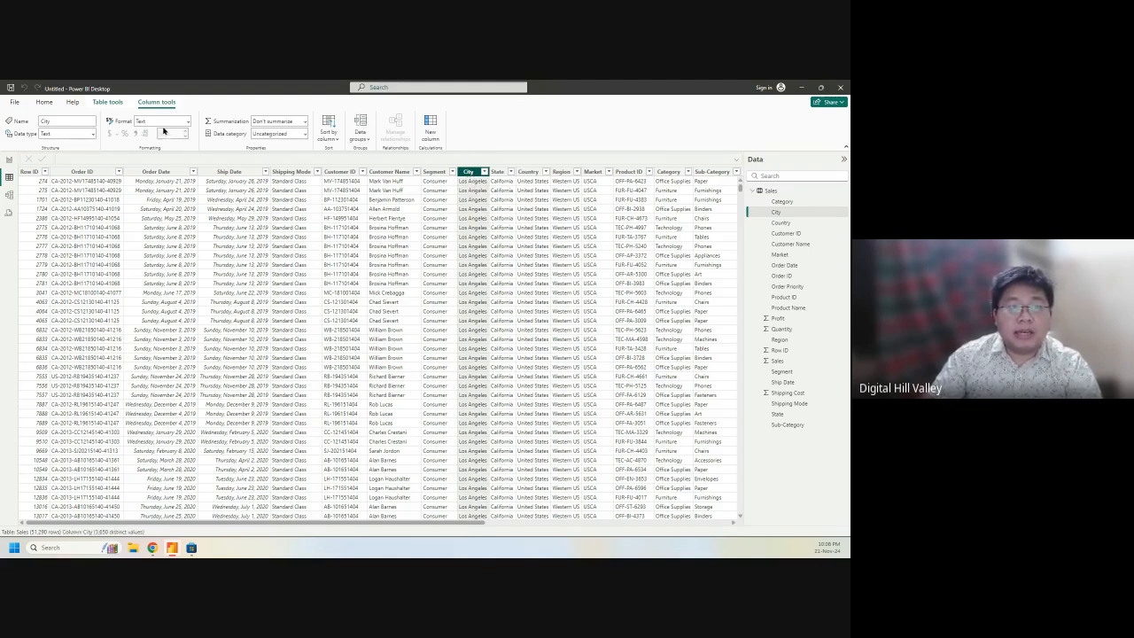
pyautogui.click(304, 133)
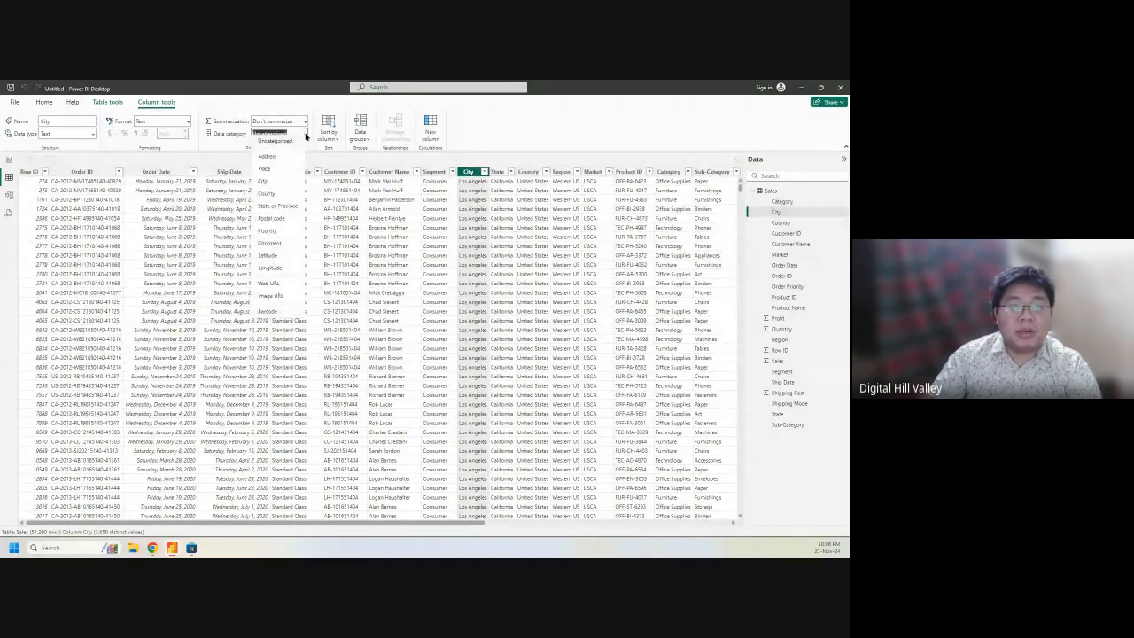
pyautogui.click(275, 189)
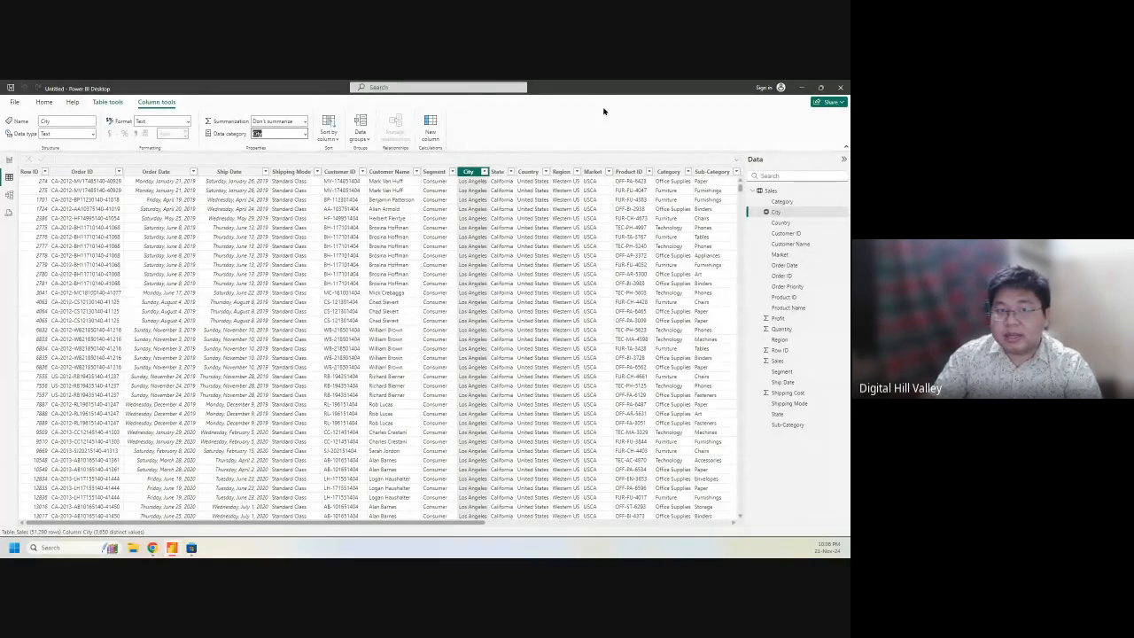
pyautogui.click(499, 172)
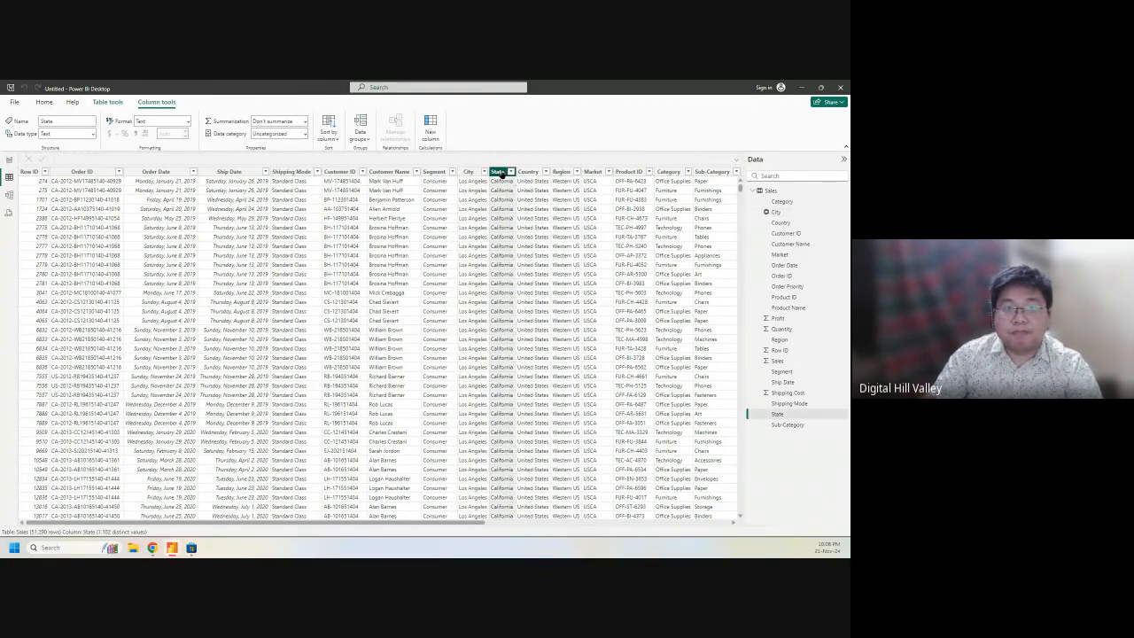
pyautogui.click(305, 135)
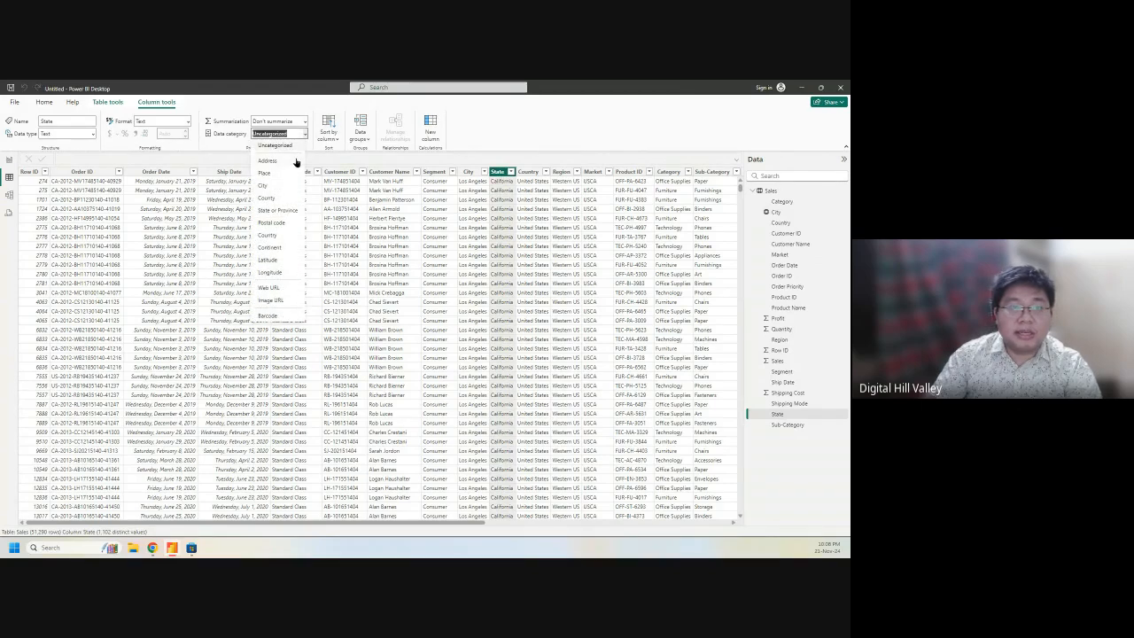
pyautogui.click(278, 211)
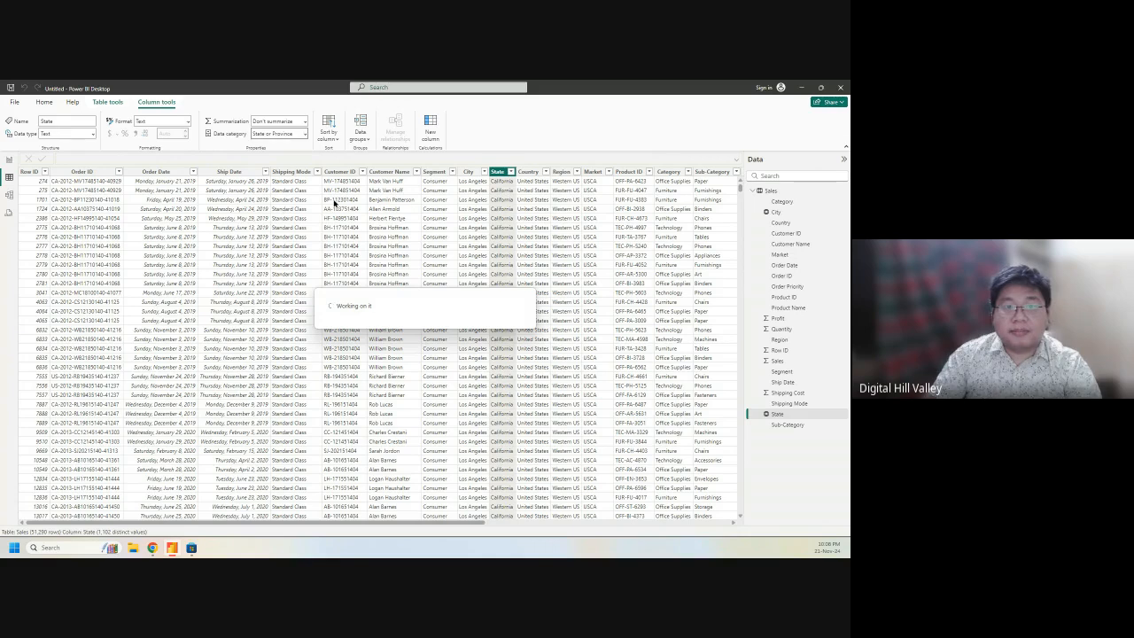
# Step: Set the data category of the Country column to Country and of the Region column to Continent
pyautogui.click(528, 172)
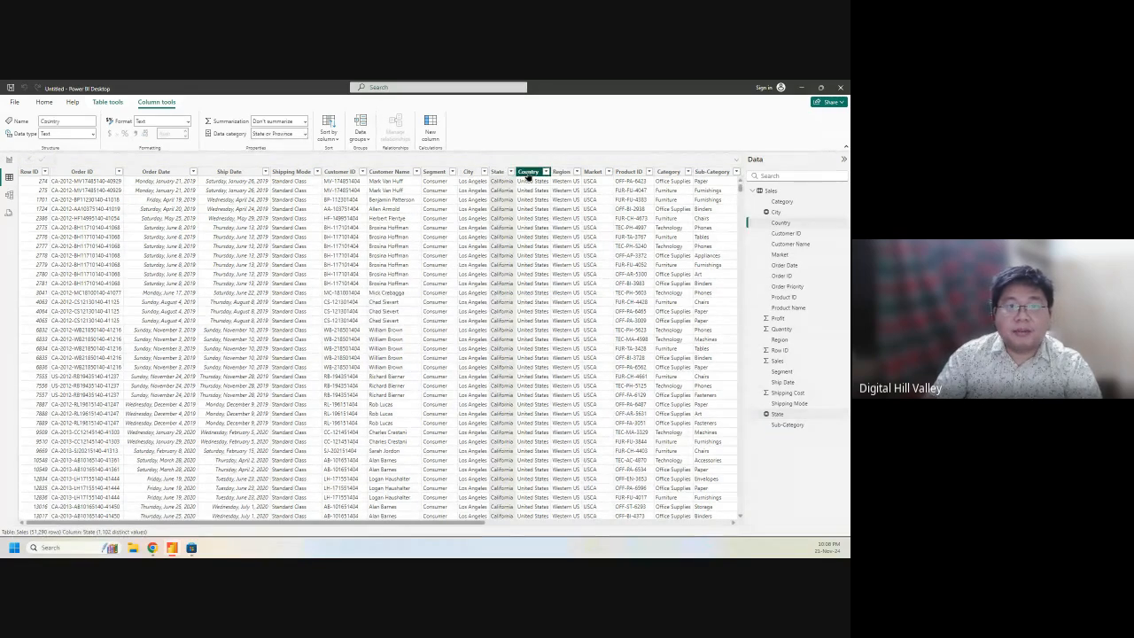
pyautogui.click(305, 134)
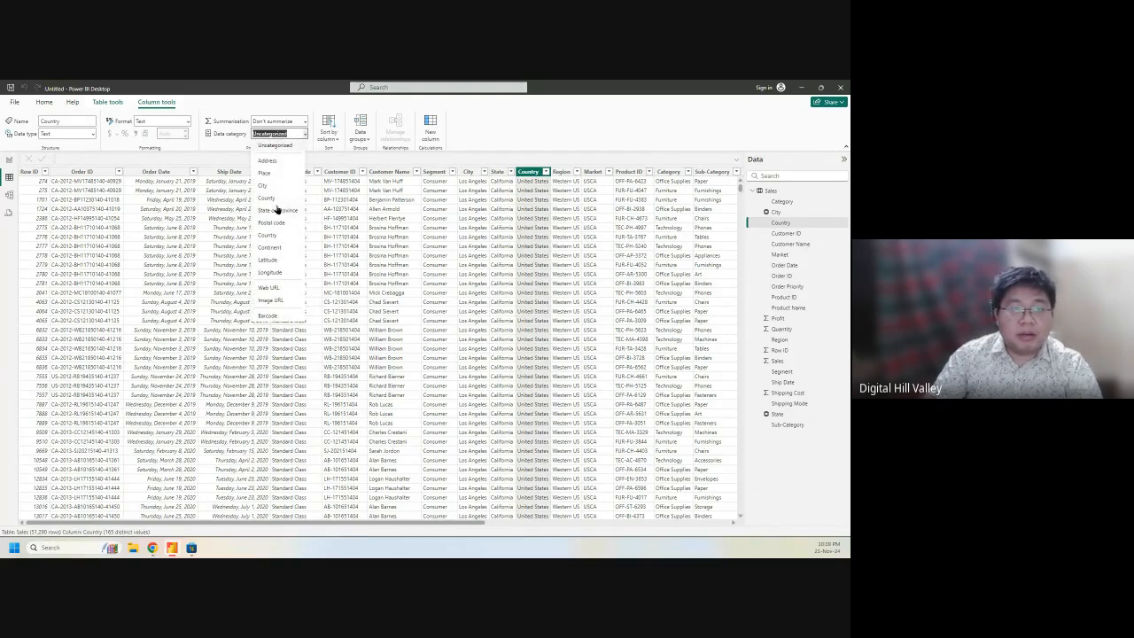
pyautogui.click(279, 236)
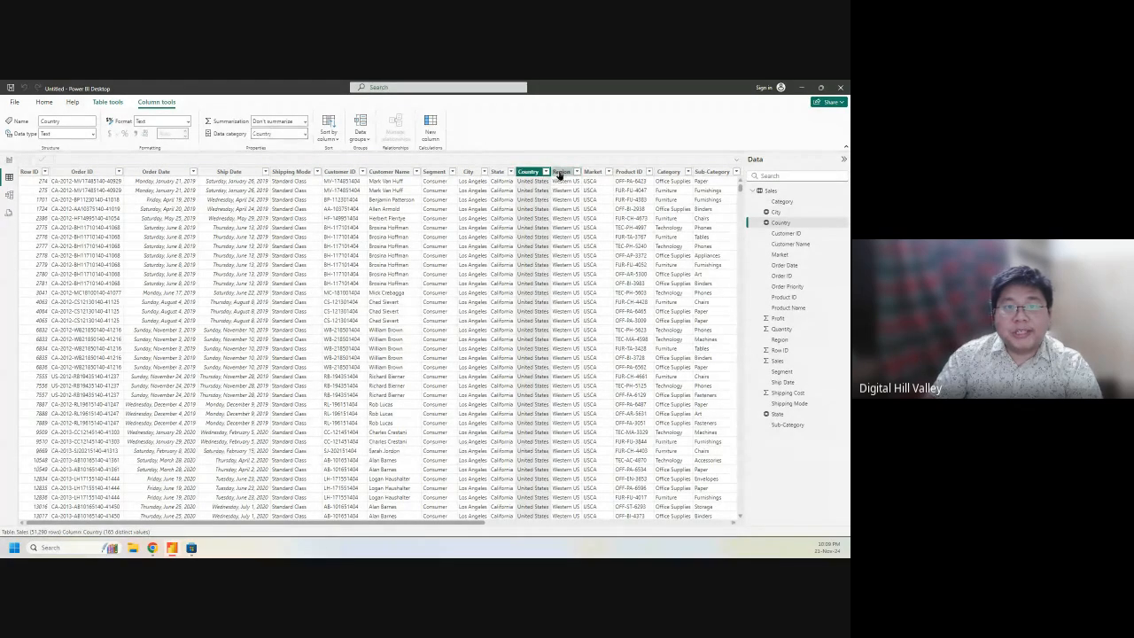
pyautogui.click(559, 173)
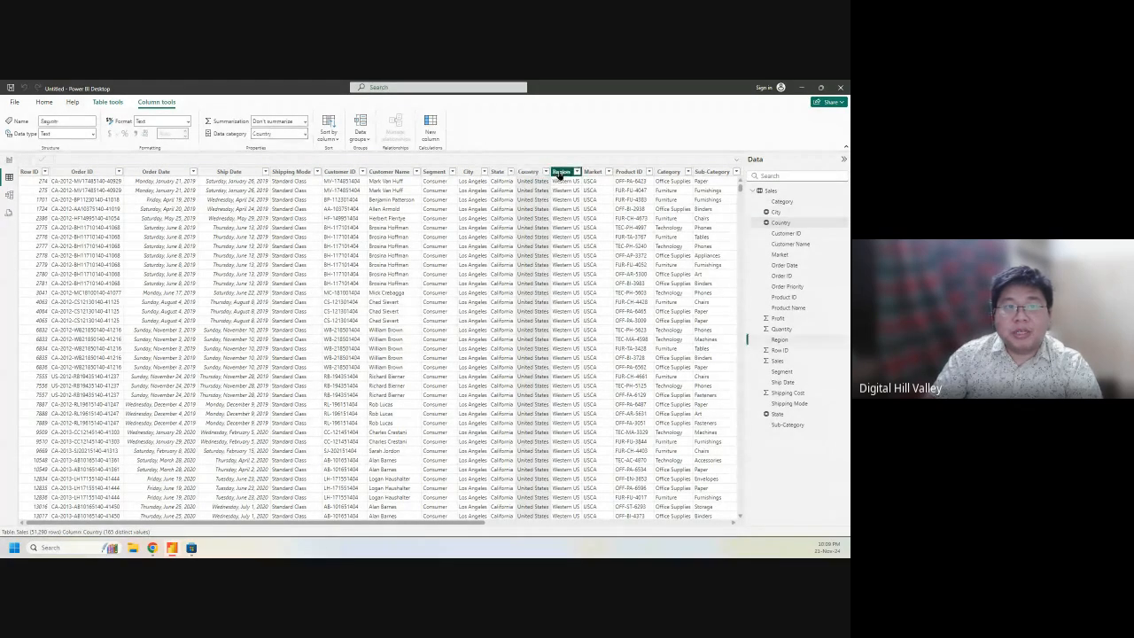
pyautogui.click(302, 134)
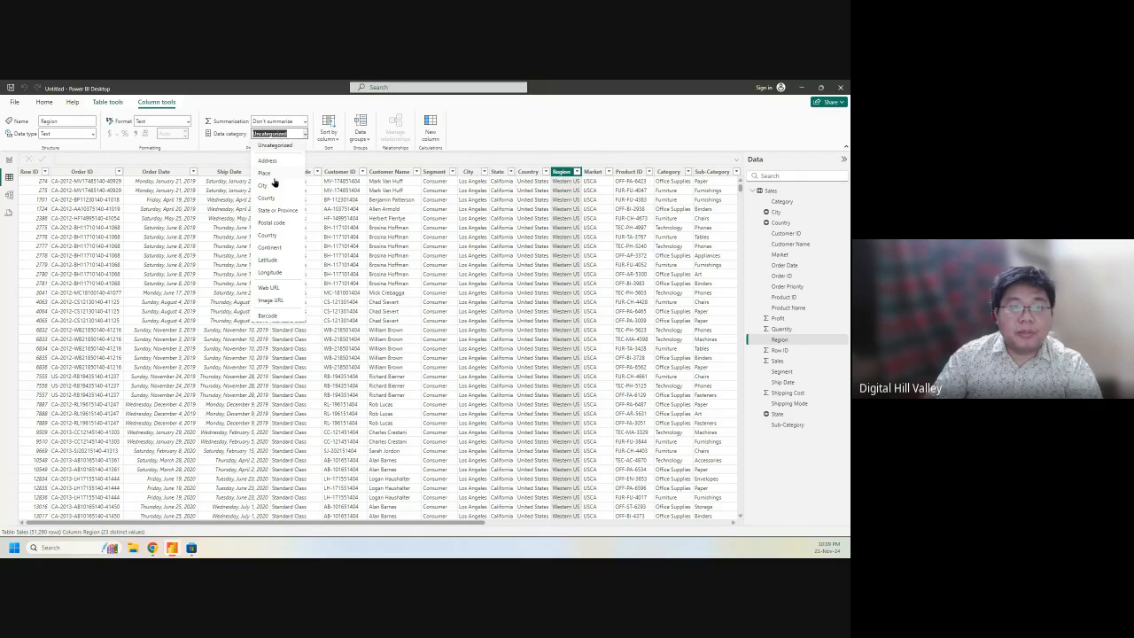
pyautogui.click(282, 251)
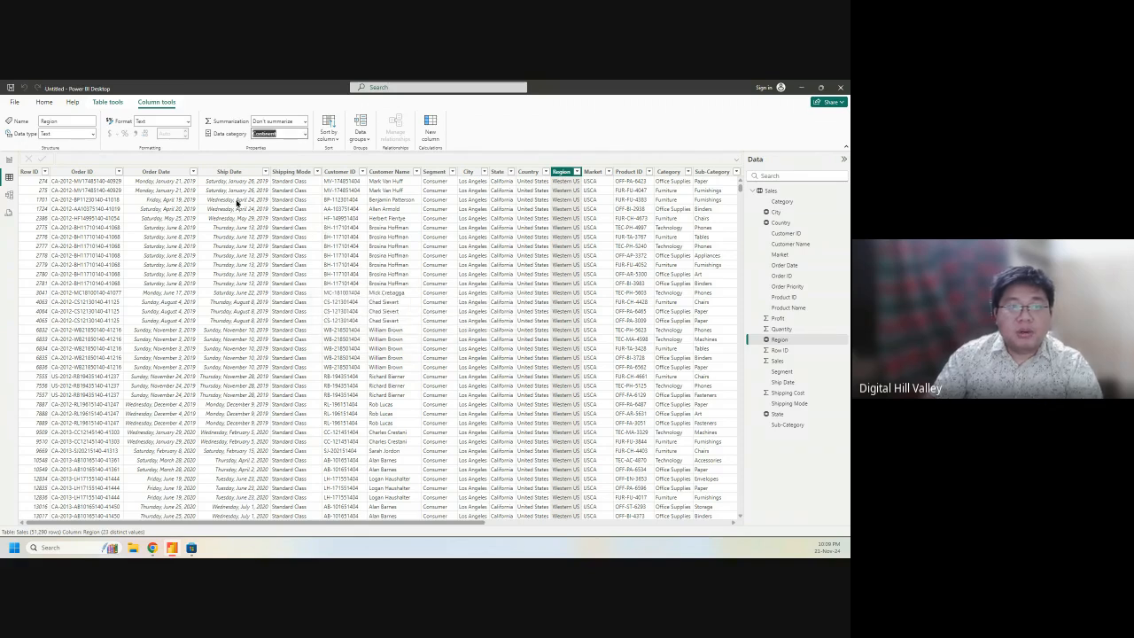
# Step: Set the Order Date column's date format to March 14 (mmmm d)
pyautogui.click(148, 175)
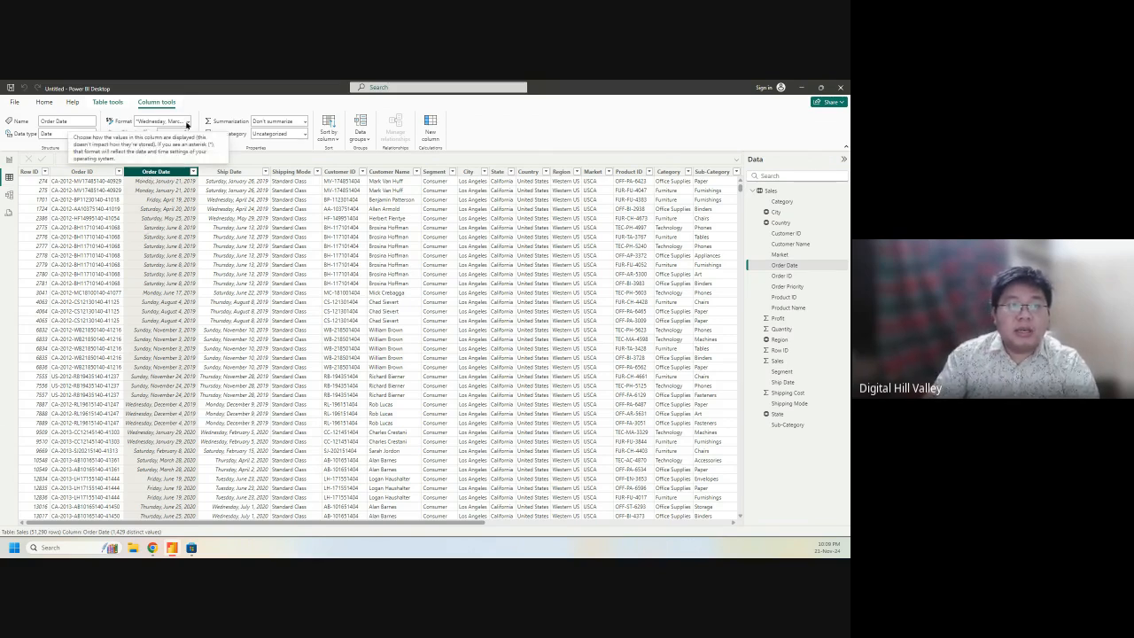
pyautogui.click(186, 121)
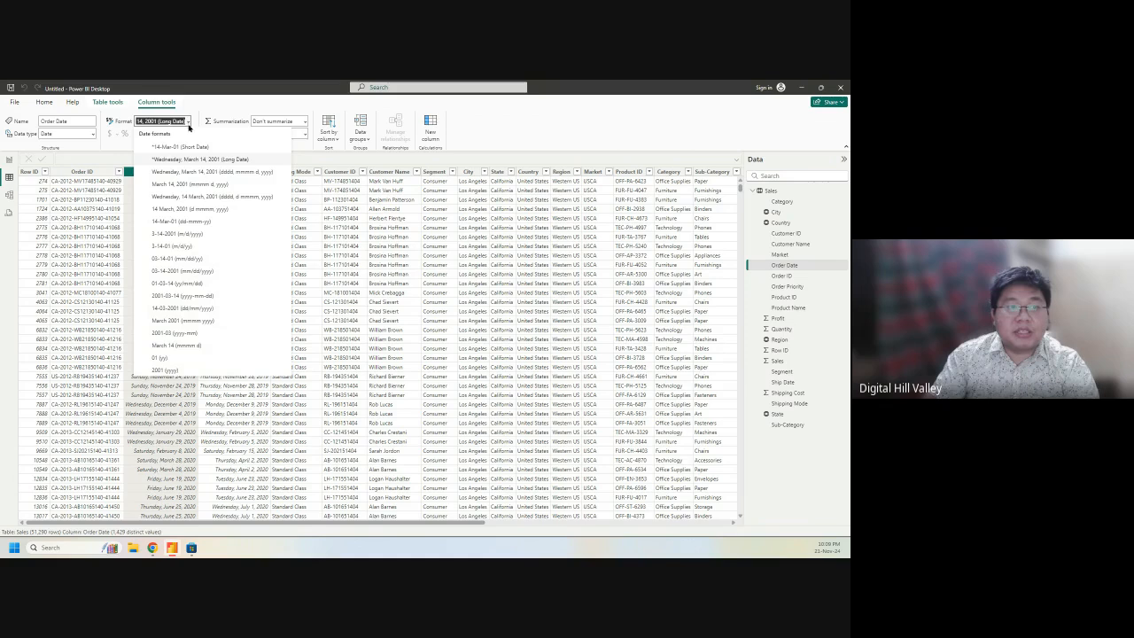
pyautogui.click(172, 345)
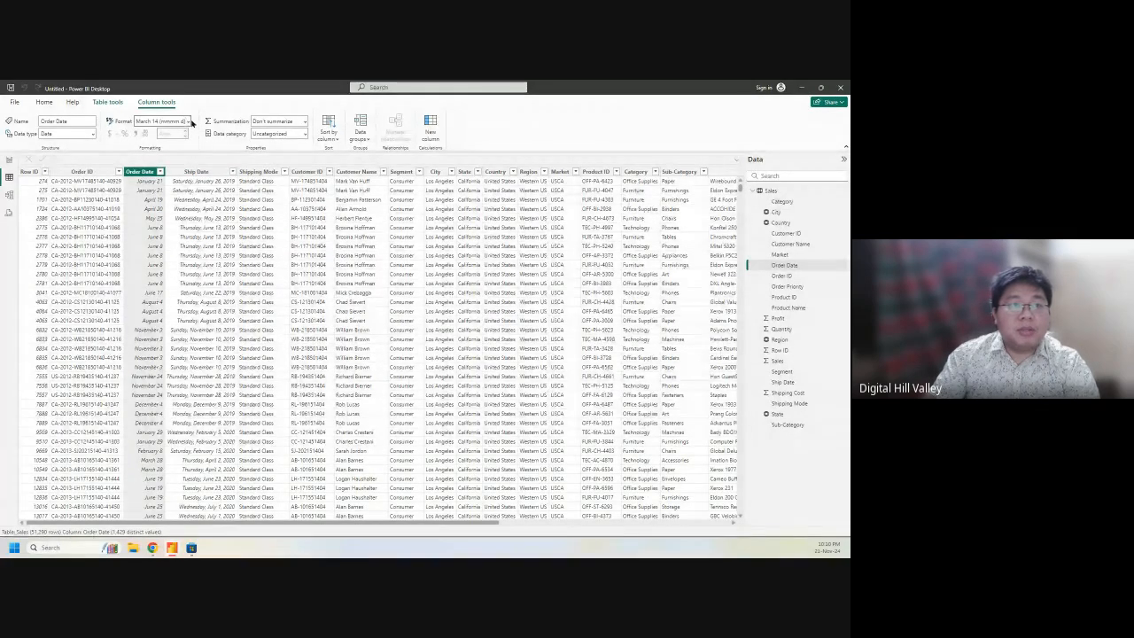
pyautogui.click(187, 122)
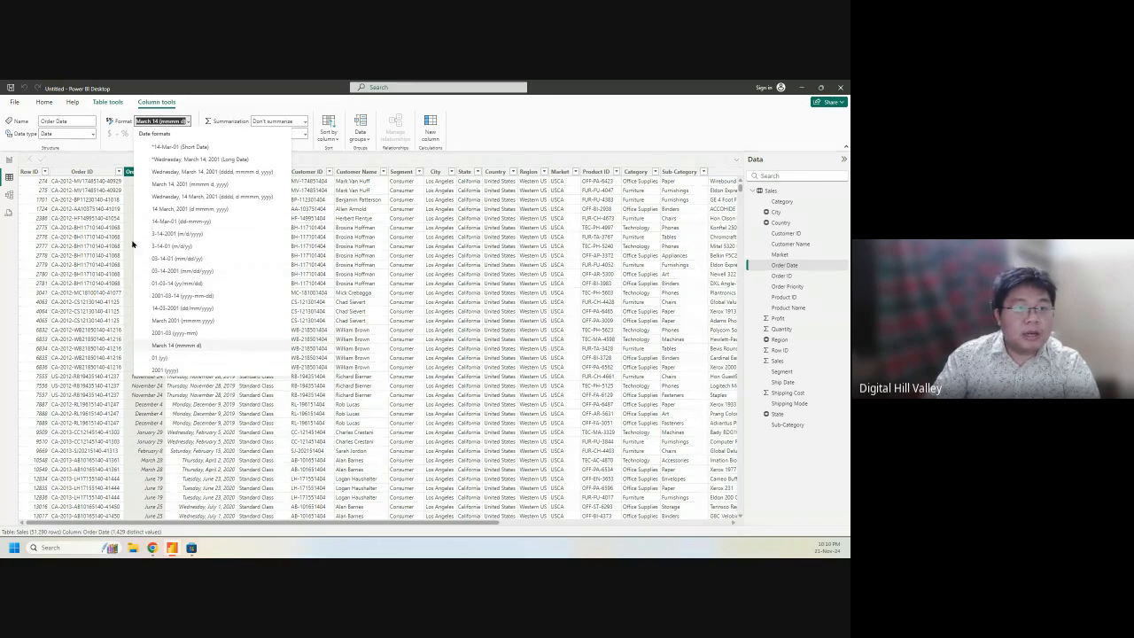
pyautogui.click(215, 407)
# Step: Set the Ship Date column's date format to March 14 (mmmm d)
pyautogui.click(202, 173)
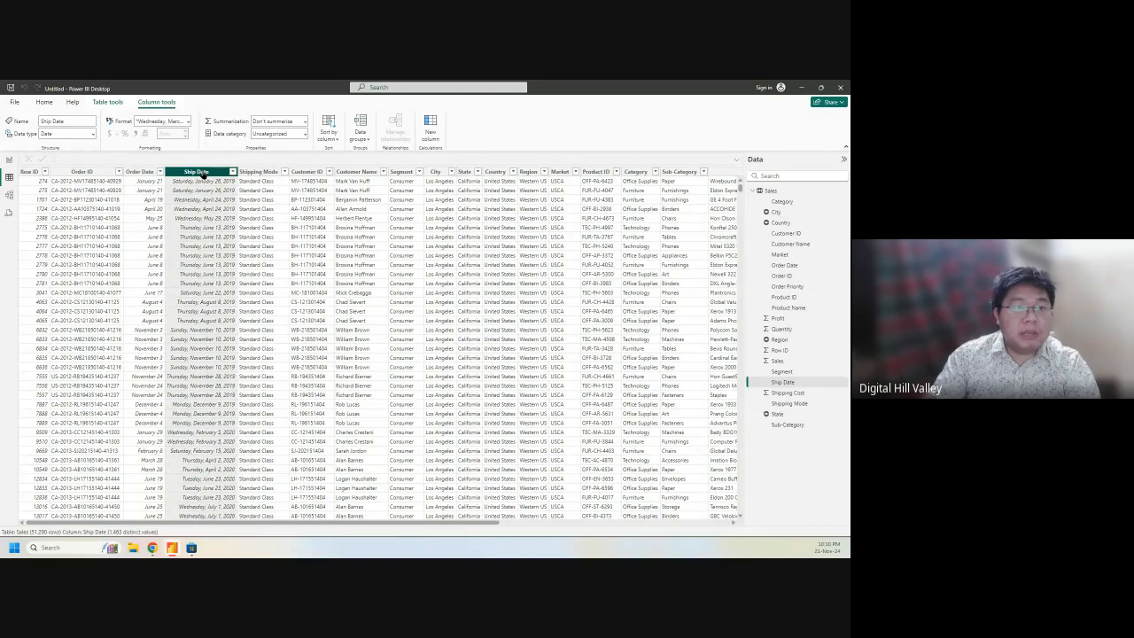
pyautogui.click(188, 122)
pyautogui.click(189, 126)
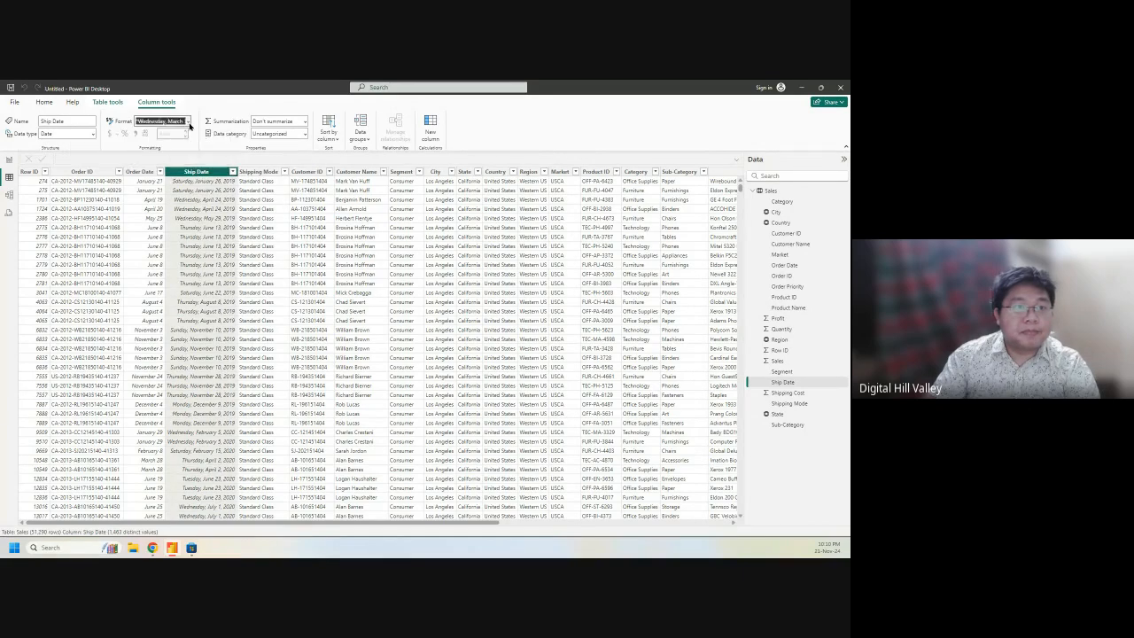
pyautogui.click(188, 126)
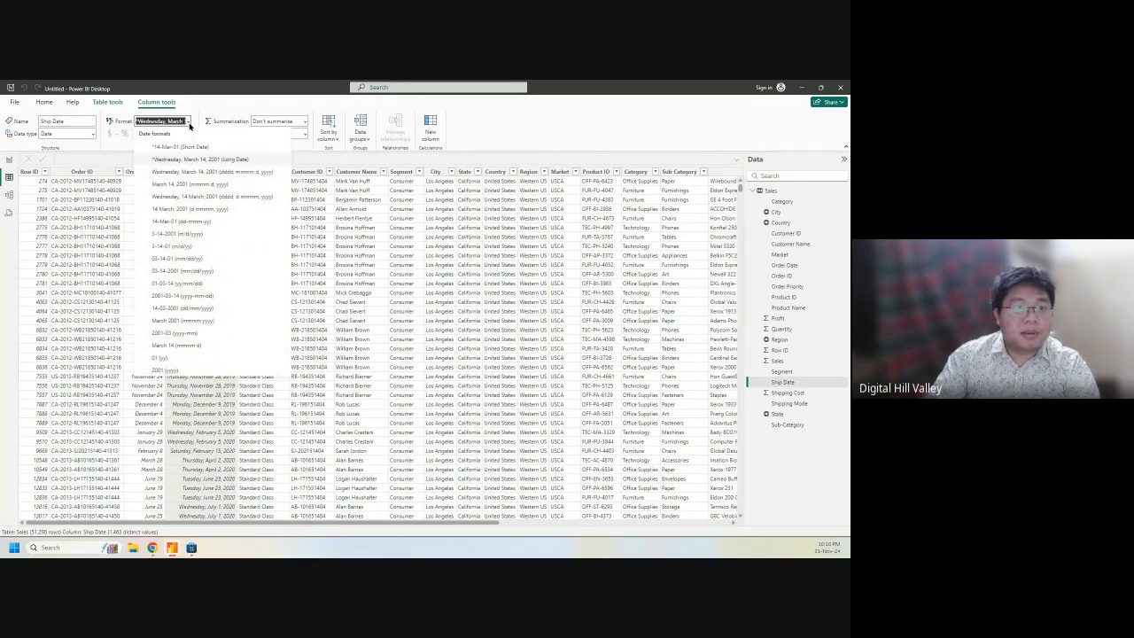
pyautogui.click(177, 347)
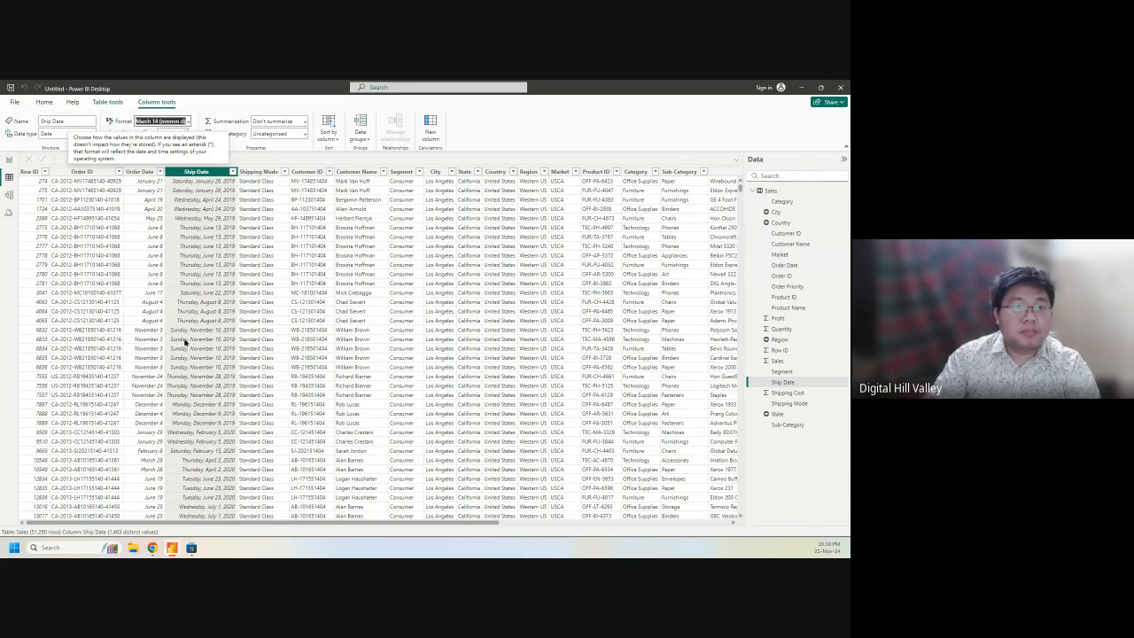
pyautogui.click(194, 332)
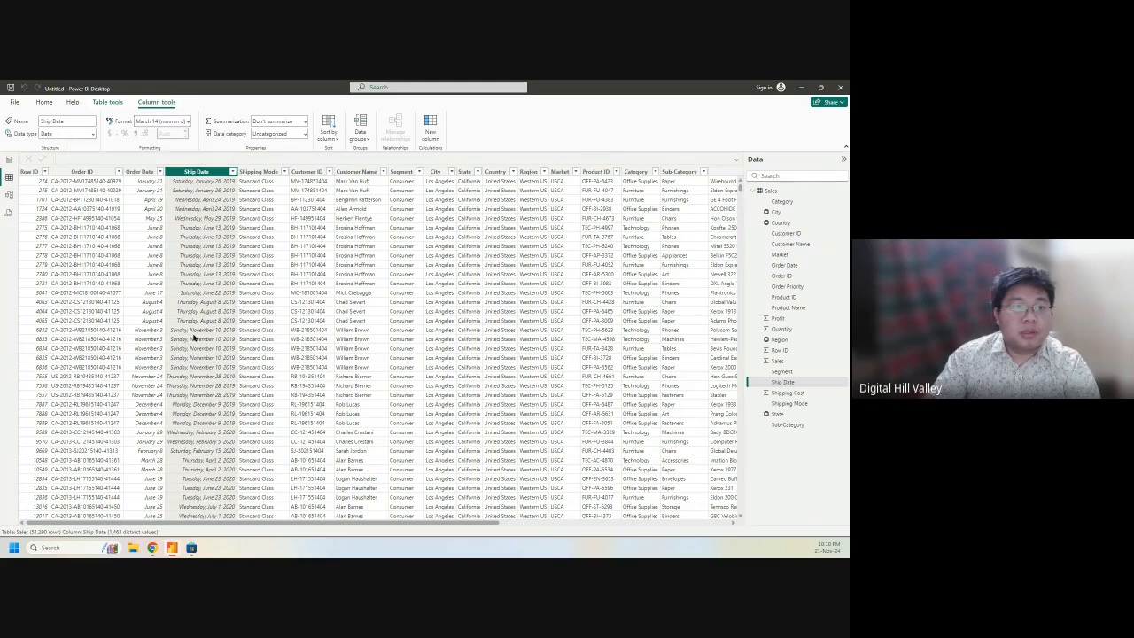
# Step: Reapply the March 14 (mmmm d) format to the Ship Date column and check its rows
pyautogui.click(197, 172)
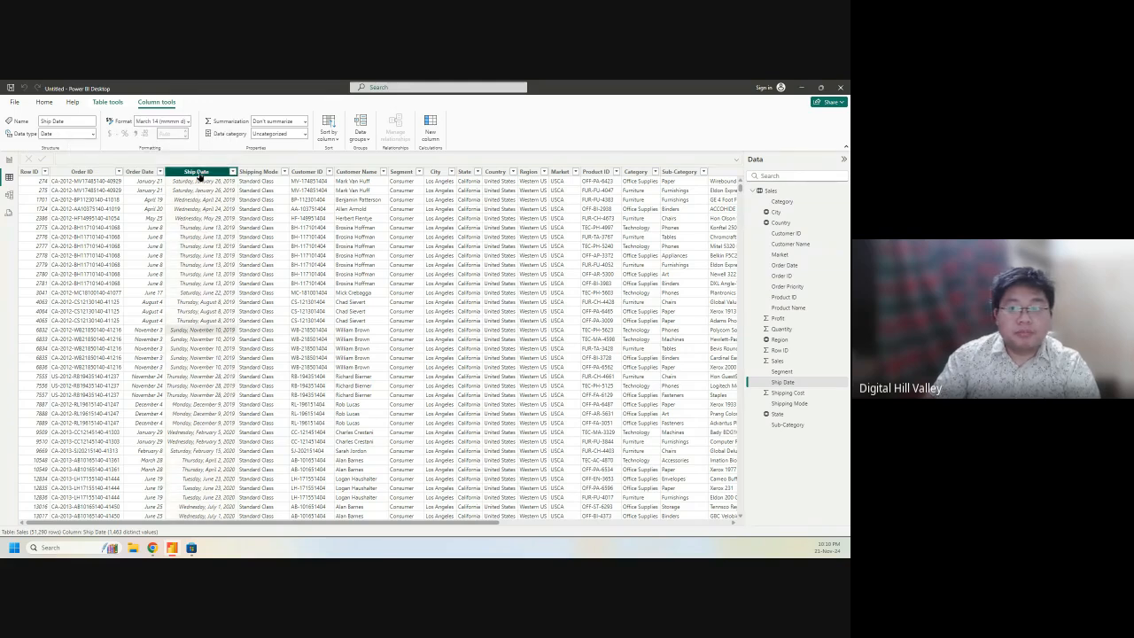
pyautogui.click(188, 121)
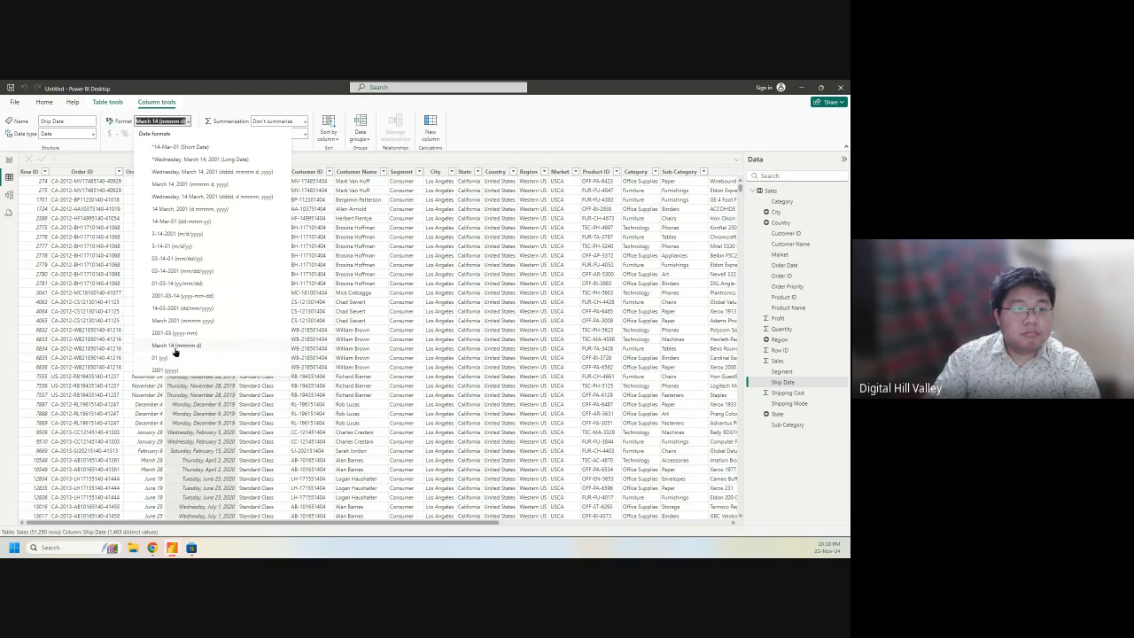
pyautogui.click(179, 347)
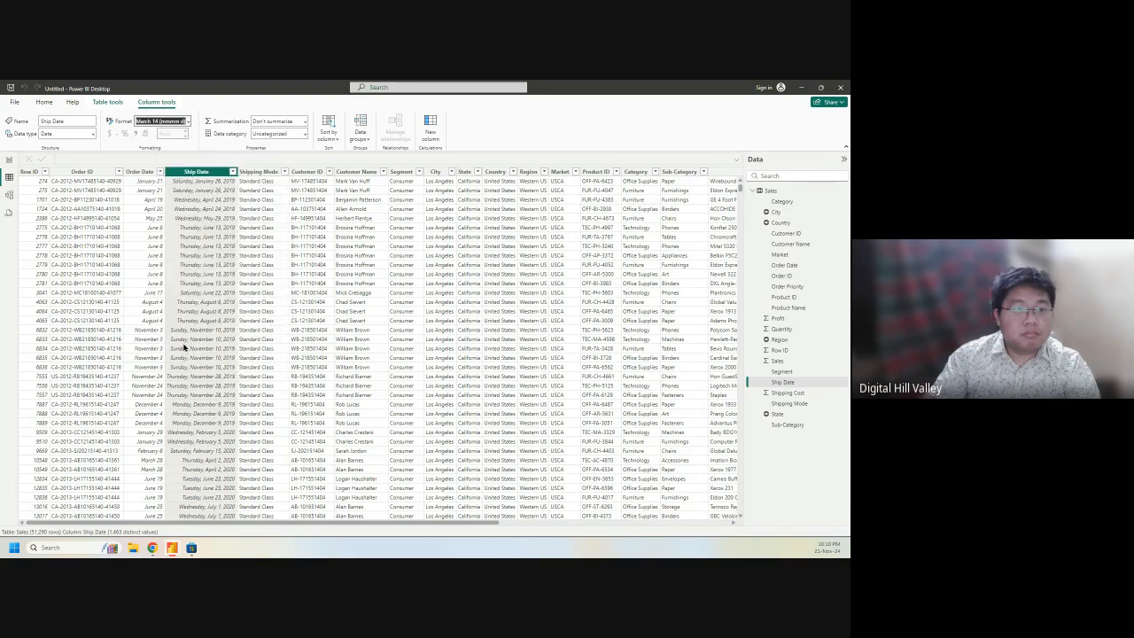
pyautogui.scroll(-2, 221, 390)
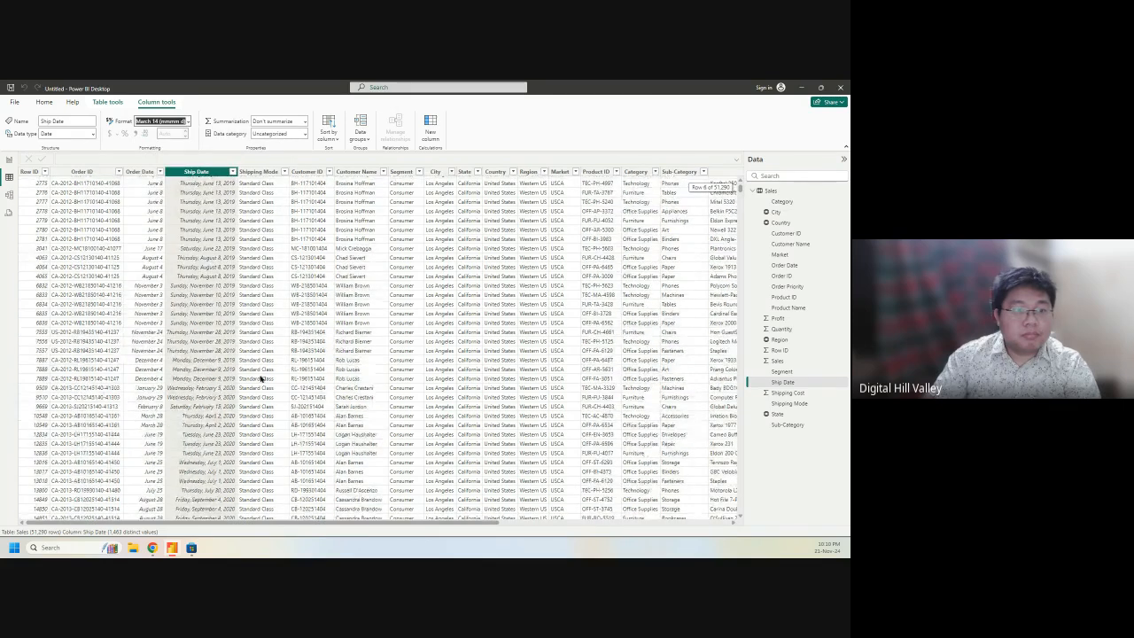
pyautogui.click(271, 376)
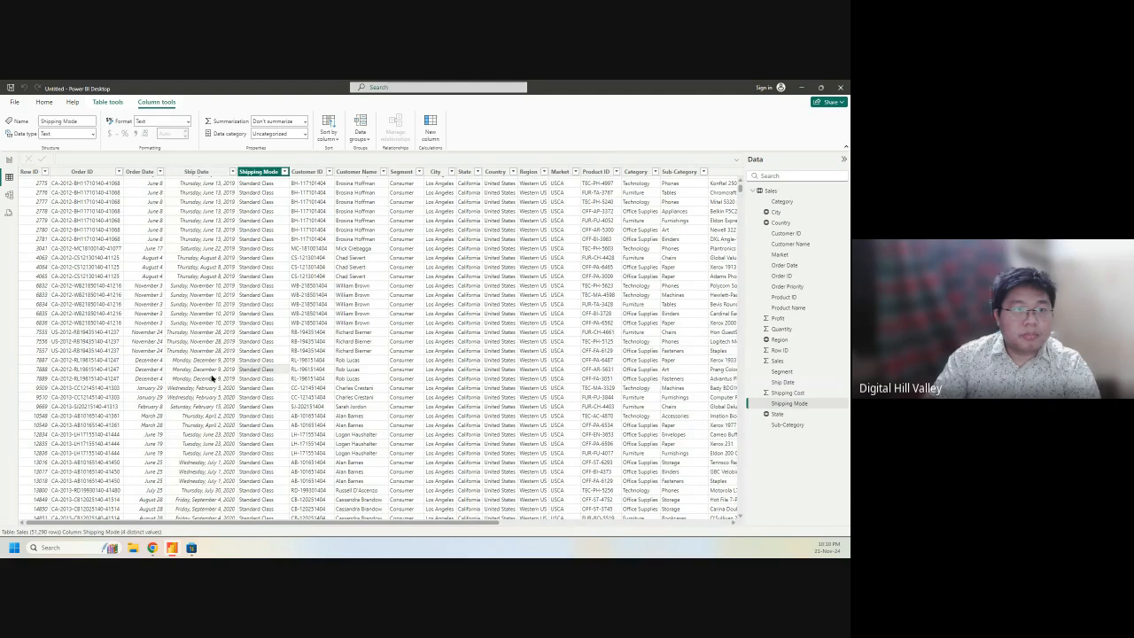
pyautogui.scroll(2, 200, 321)
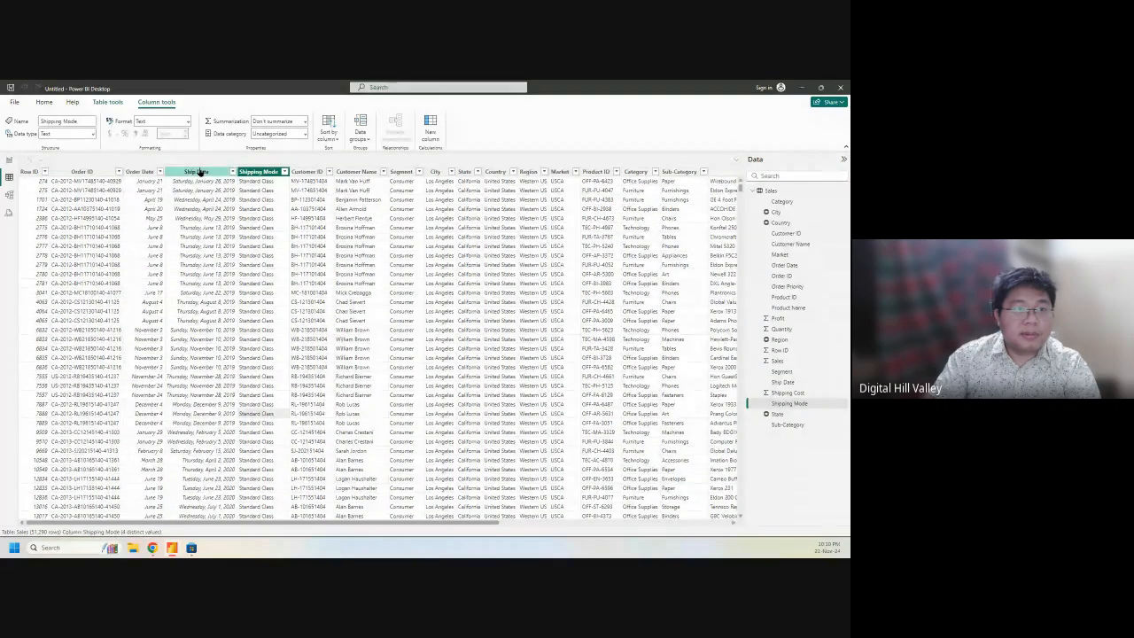
# Step: Change the Ship Date column's date format to March 14, 2001 (mmmm d, yyyy)
pyautogui.click(200, 172)
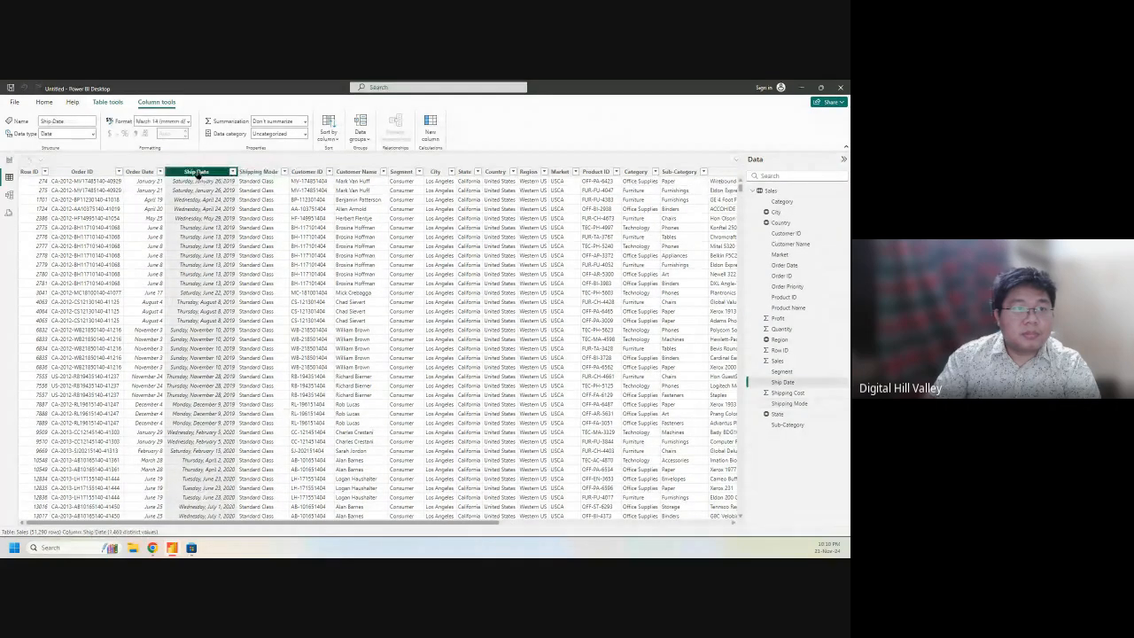
pyautogui.click(187, 123)
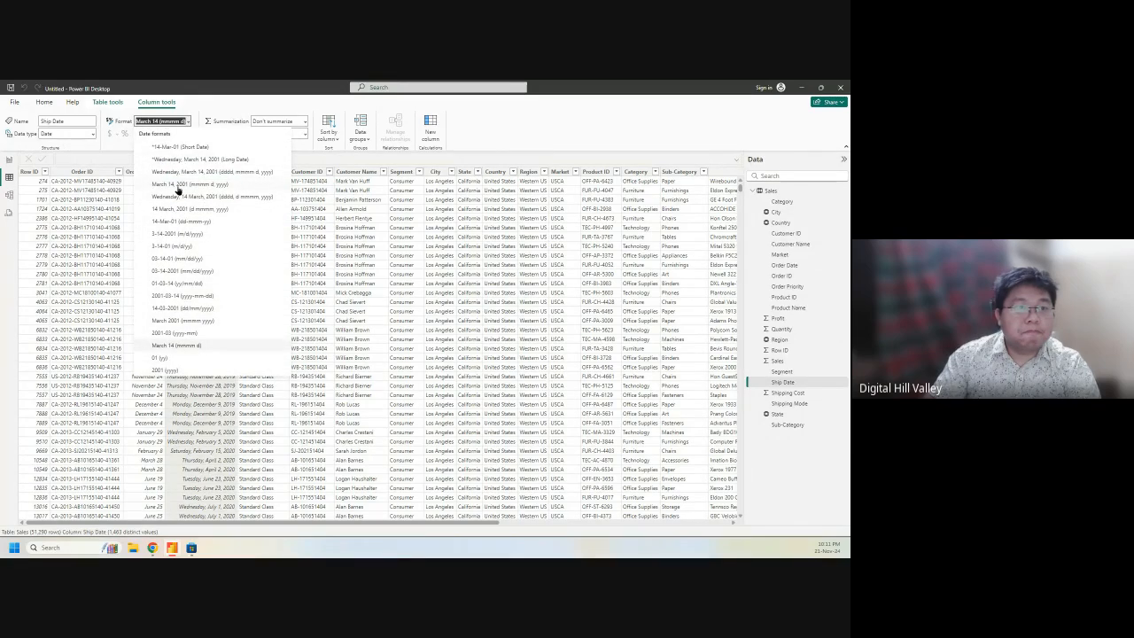
pyautogui.press('Escape')
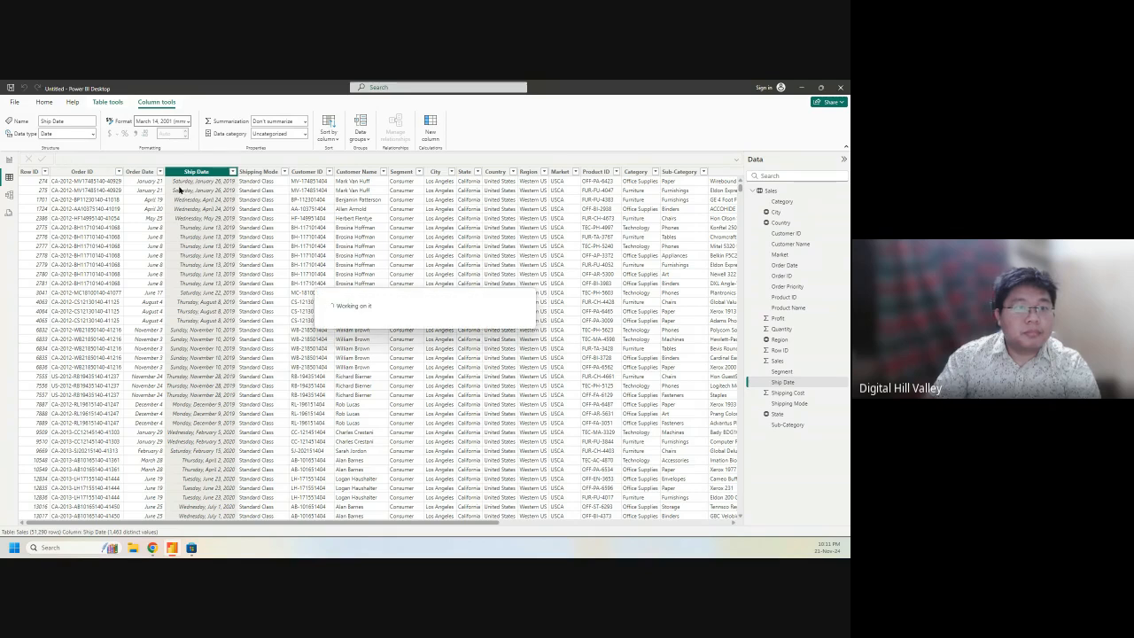
# Step: Set the Ship Date column's date format to March 14 (mmmm d) and switch to the report view
pyautogui.click(187, 123)
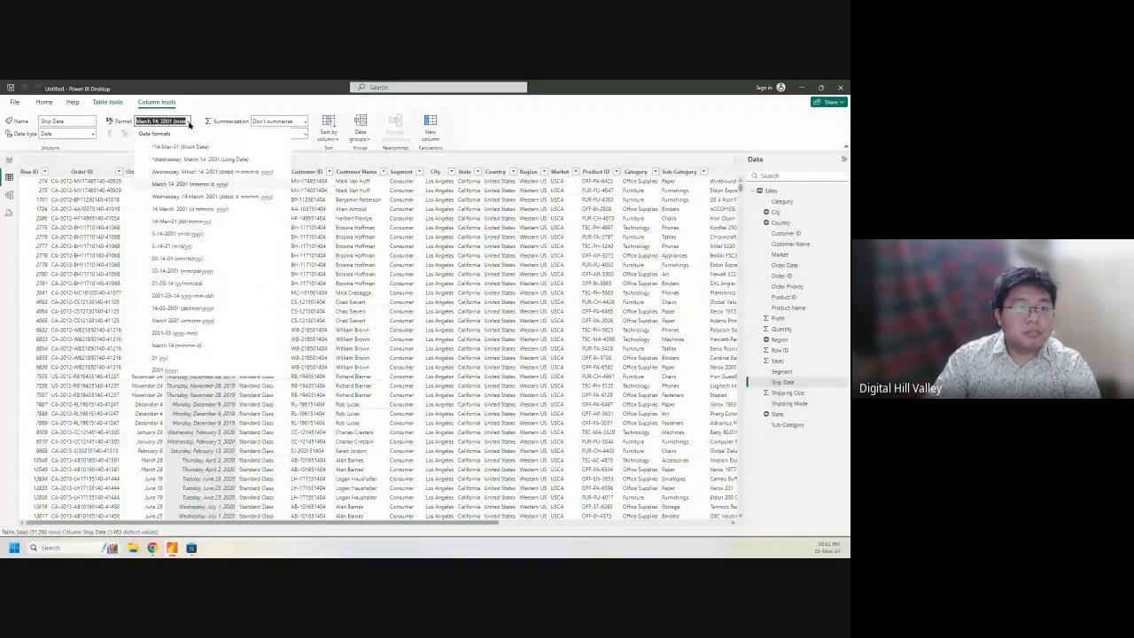
pyautogui.click(163, 348)
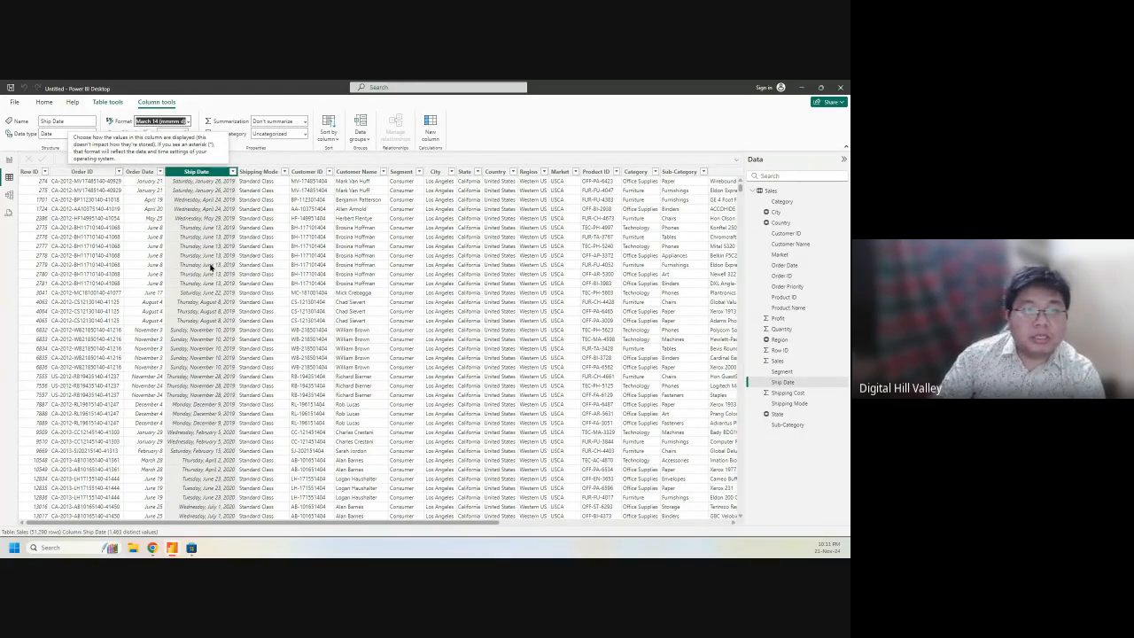
pyautogui.click(9, 160)
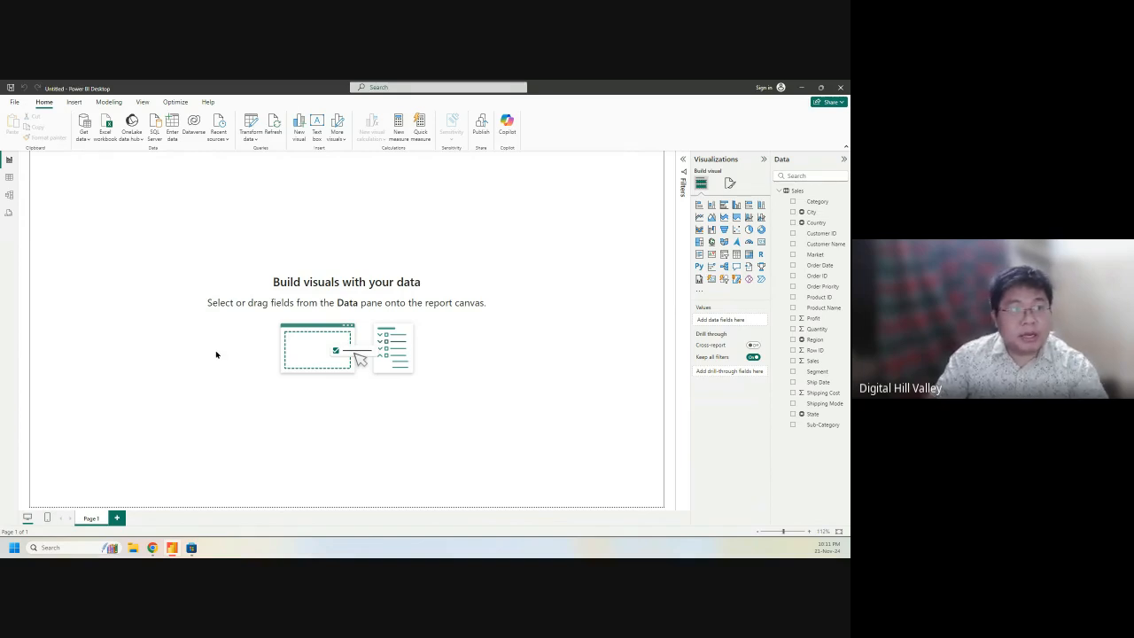
pyautogui.hotkey('ctrl', 's')
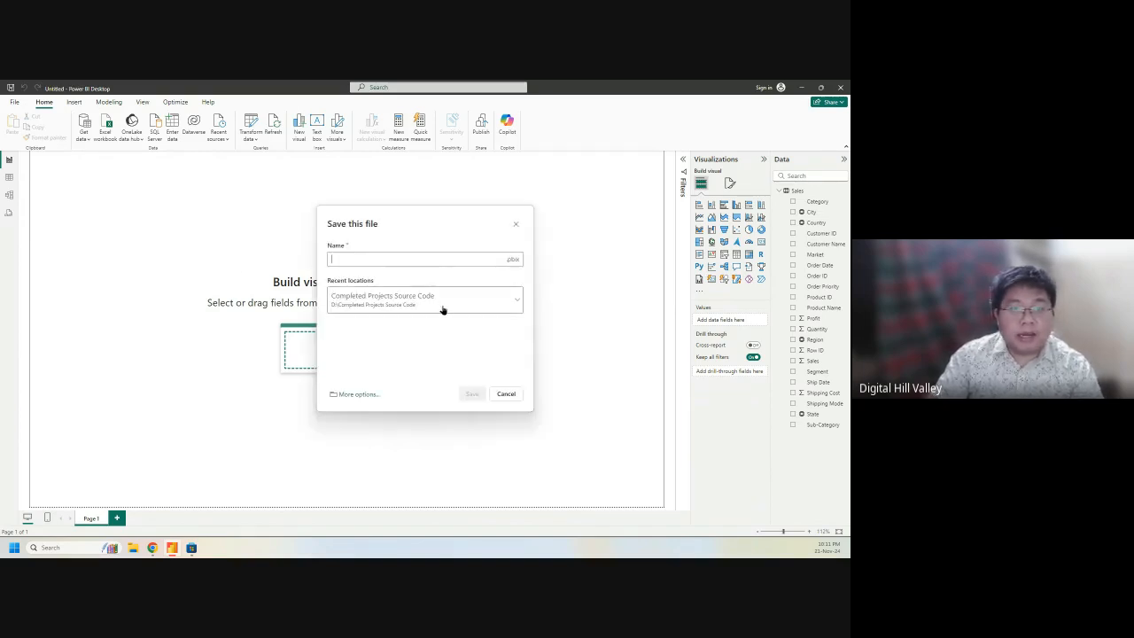
pyautogui.click(503, 303)
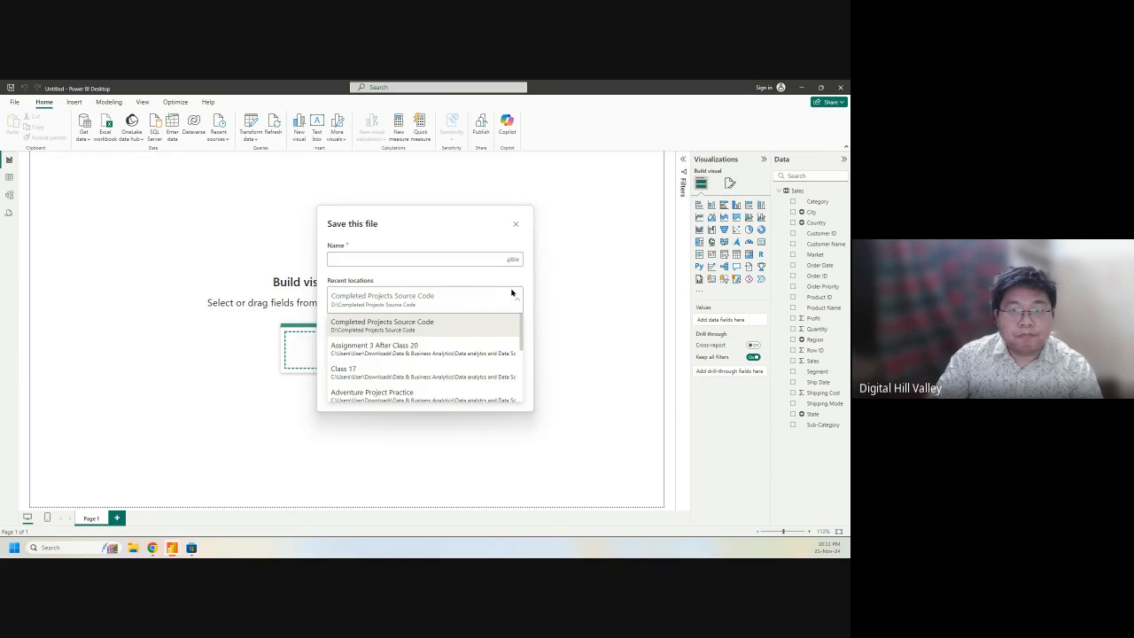
pyautogui.click(510, 295)
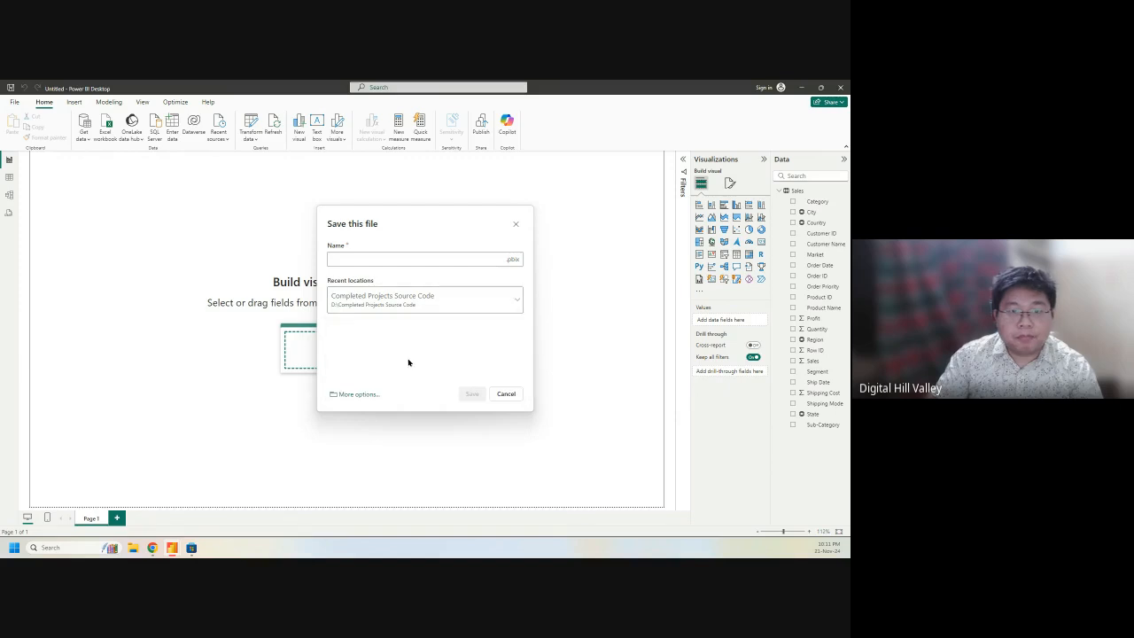
pyautogui.click(508, 395)
# Step: Start saving the report as Flipmart Data Analysis and browse this device for a save location
pyautogui.hotkey('ctrl', 's')
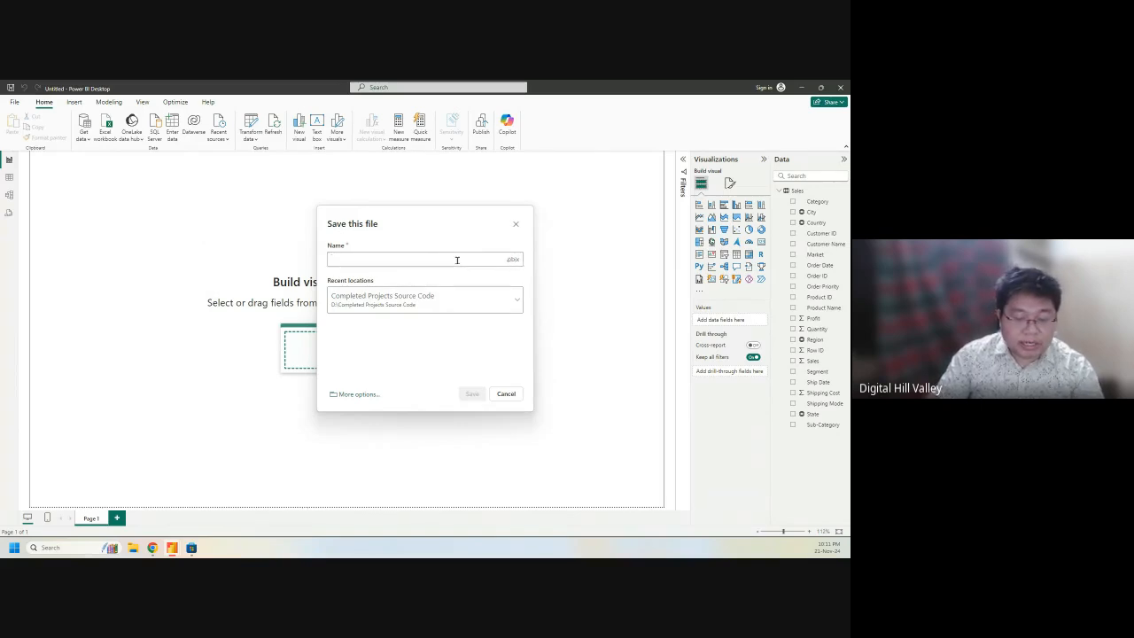
pyautogui.write('Fi')
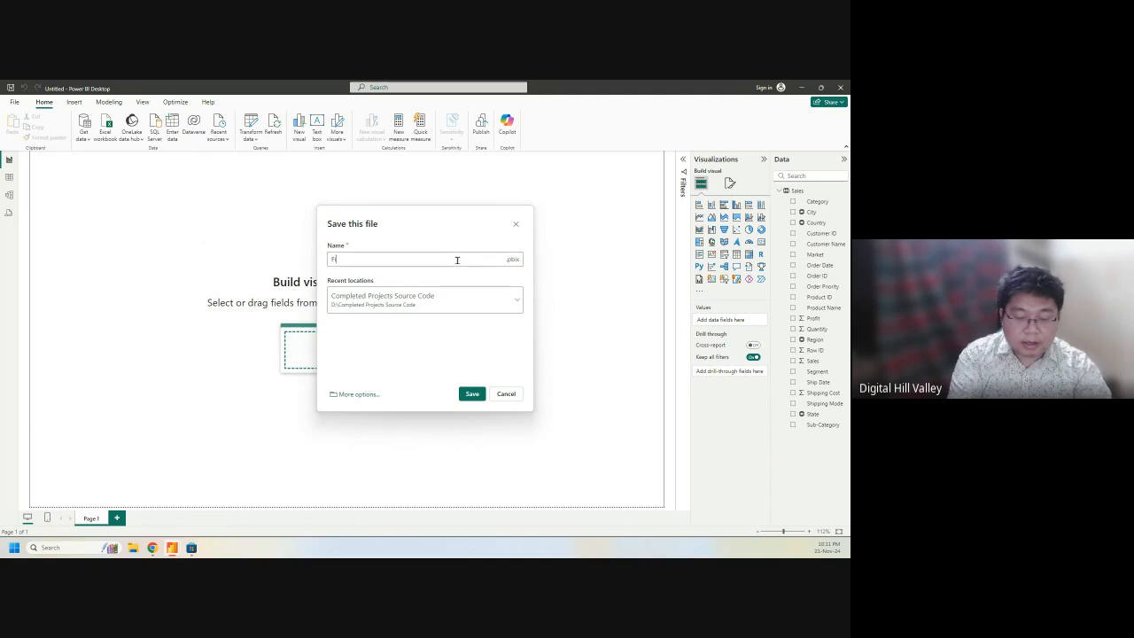
pyautogui.write('lmart Data Analysis')
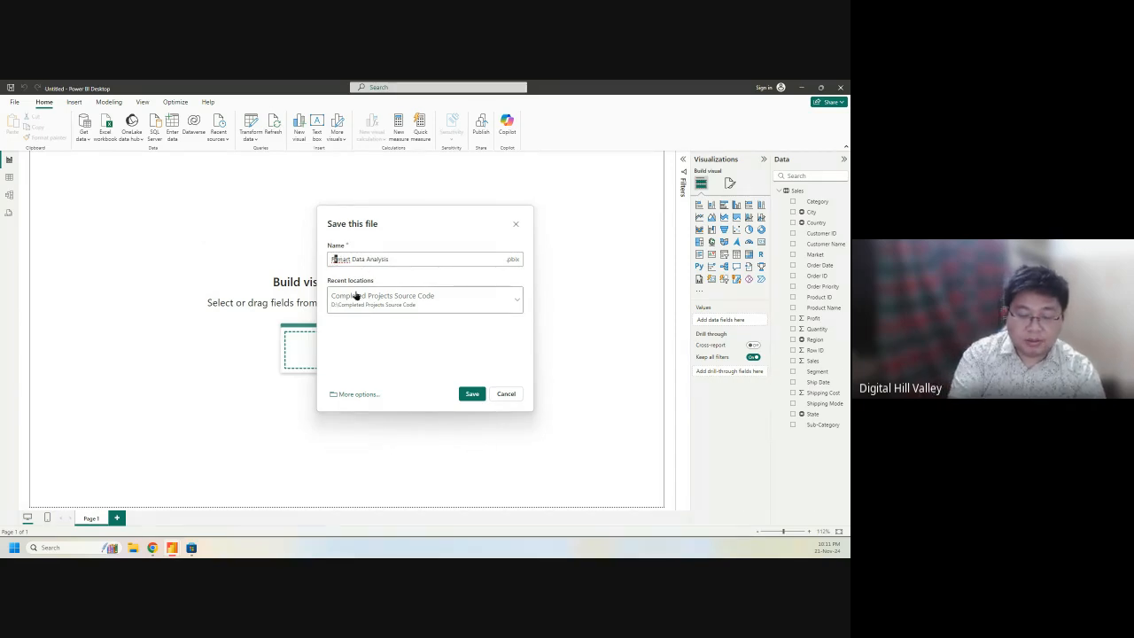
pyautogui.write('lip')
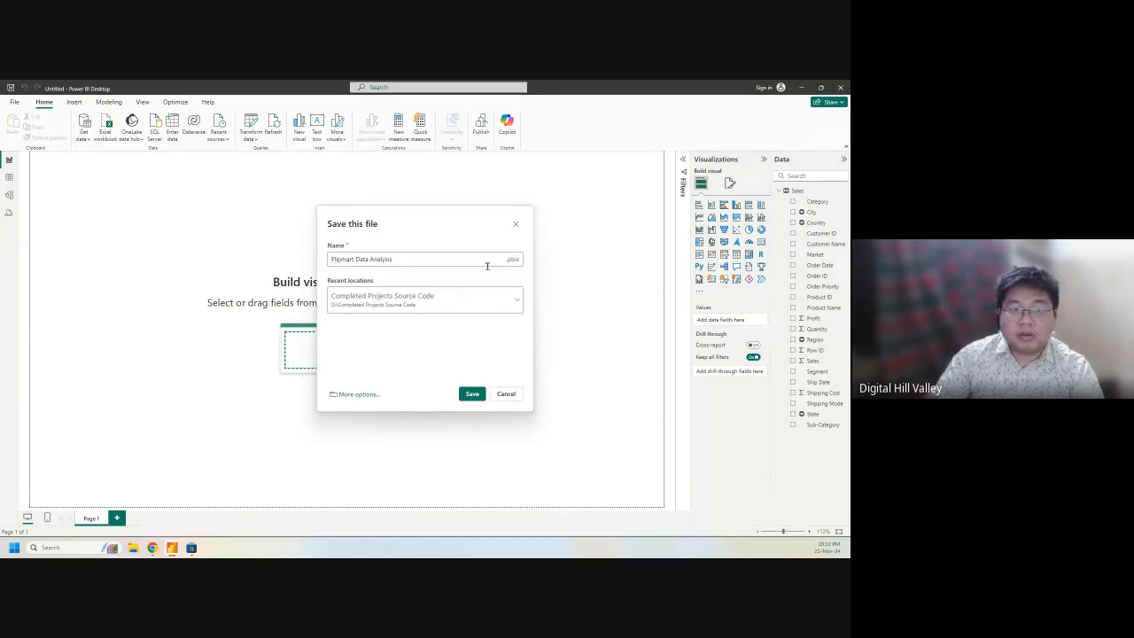
pyautogui.click(357, 395)
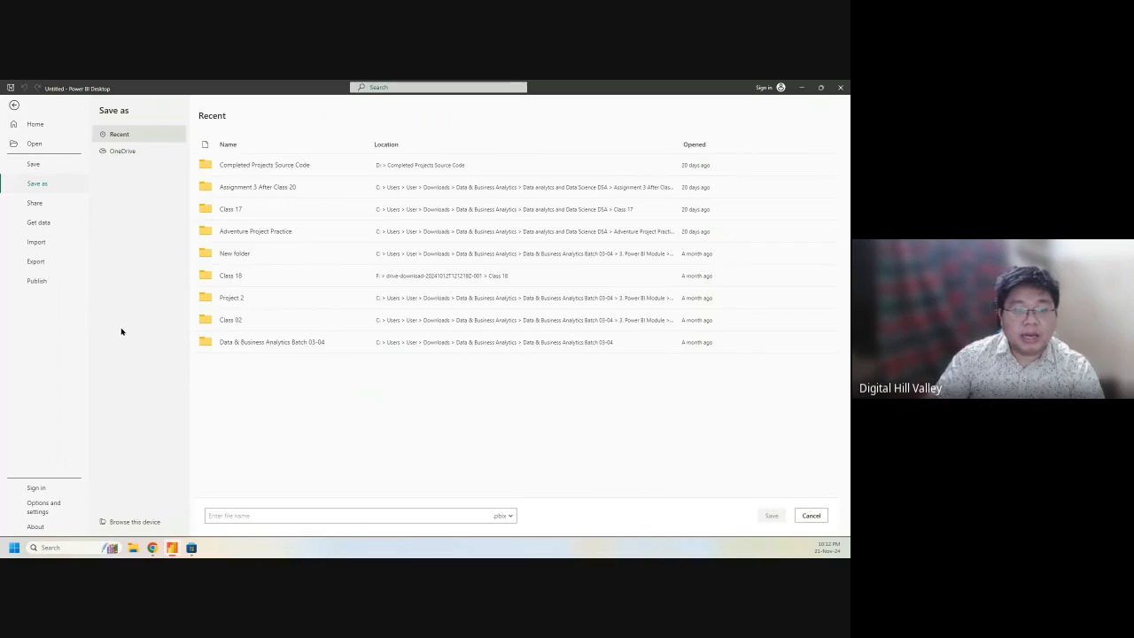
pyautogui.click(134, 523)
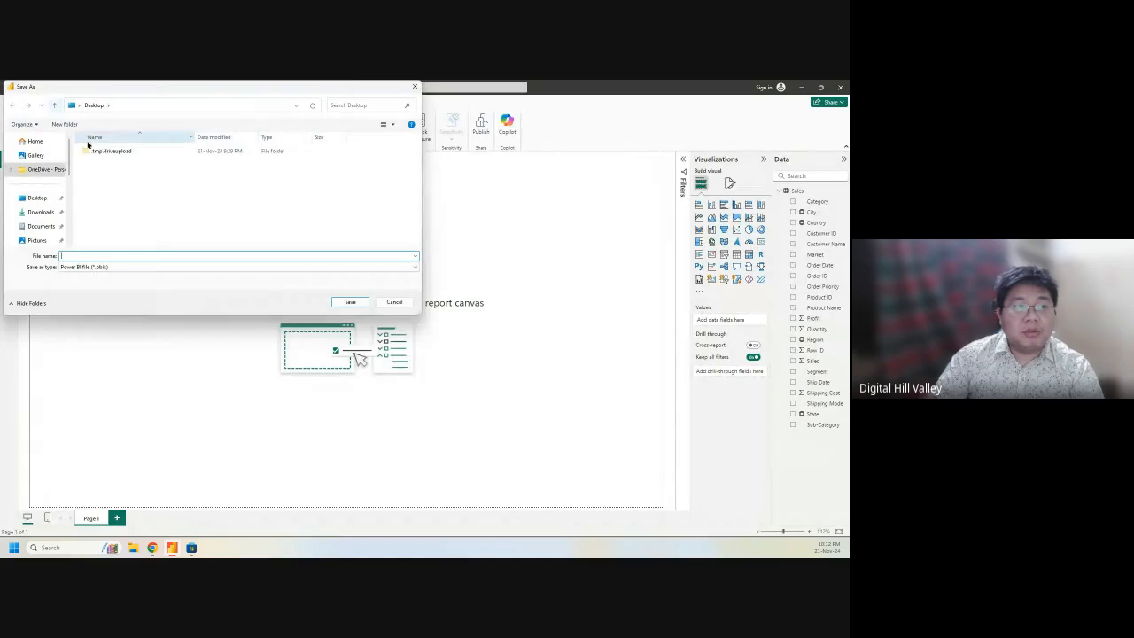
# Step: Name the file Flipmart Data Analysis and save it as a Power BI file on the Desktop
pyautogui.click(86, 255)
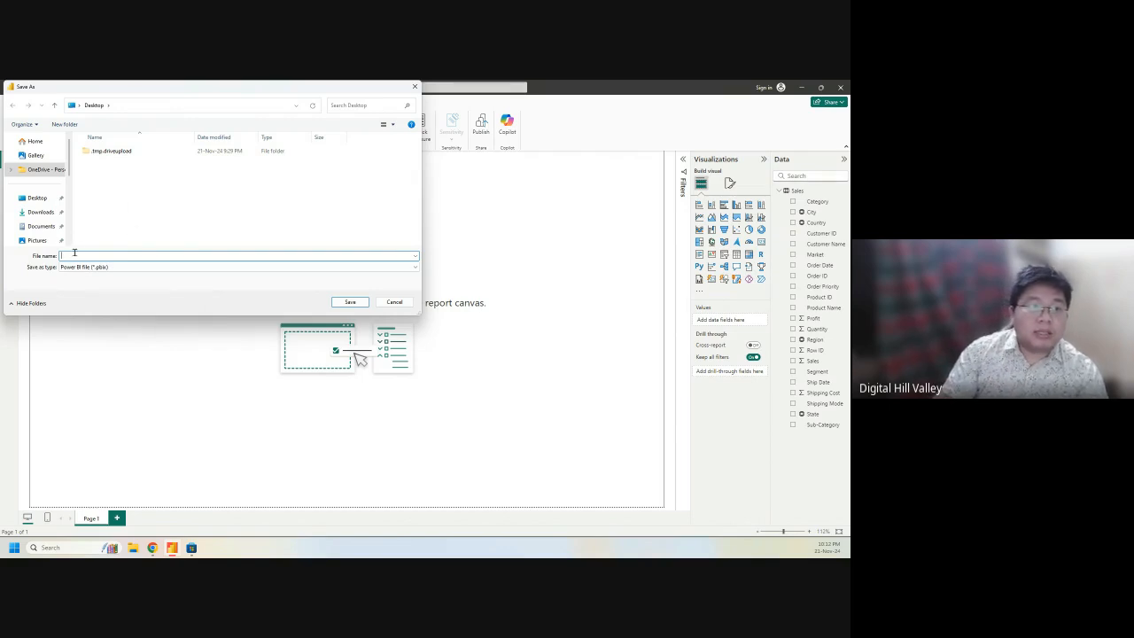
pyautogui.write('Filmart')
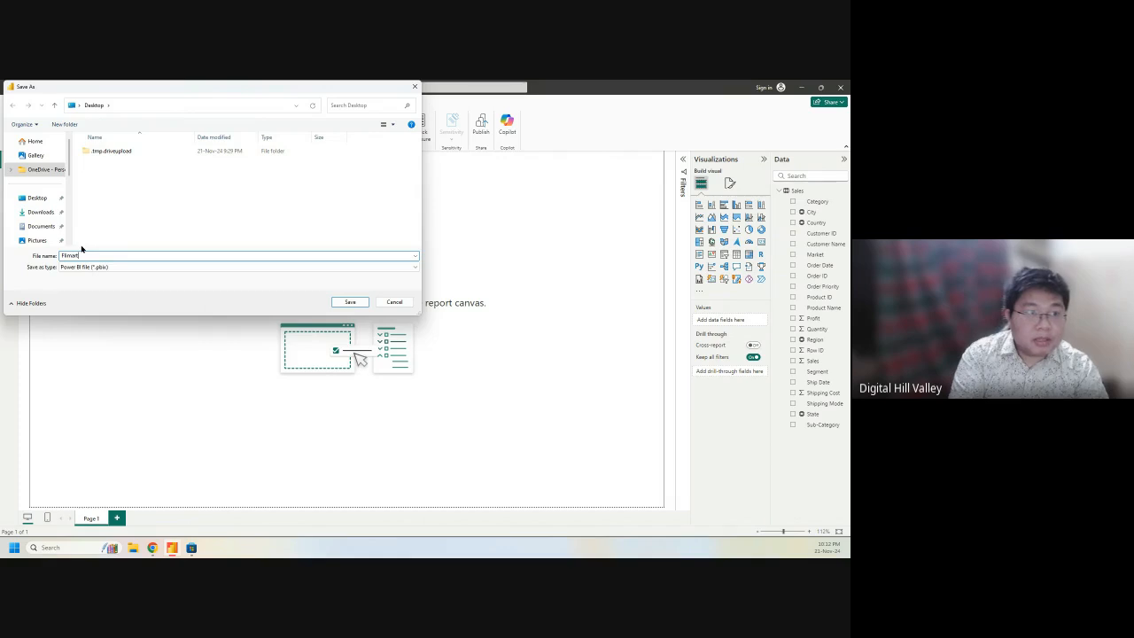
pyautogui.press('BackSpace')
pyautogui.press('BackSpace')
pyautogui.press('BackSpace')
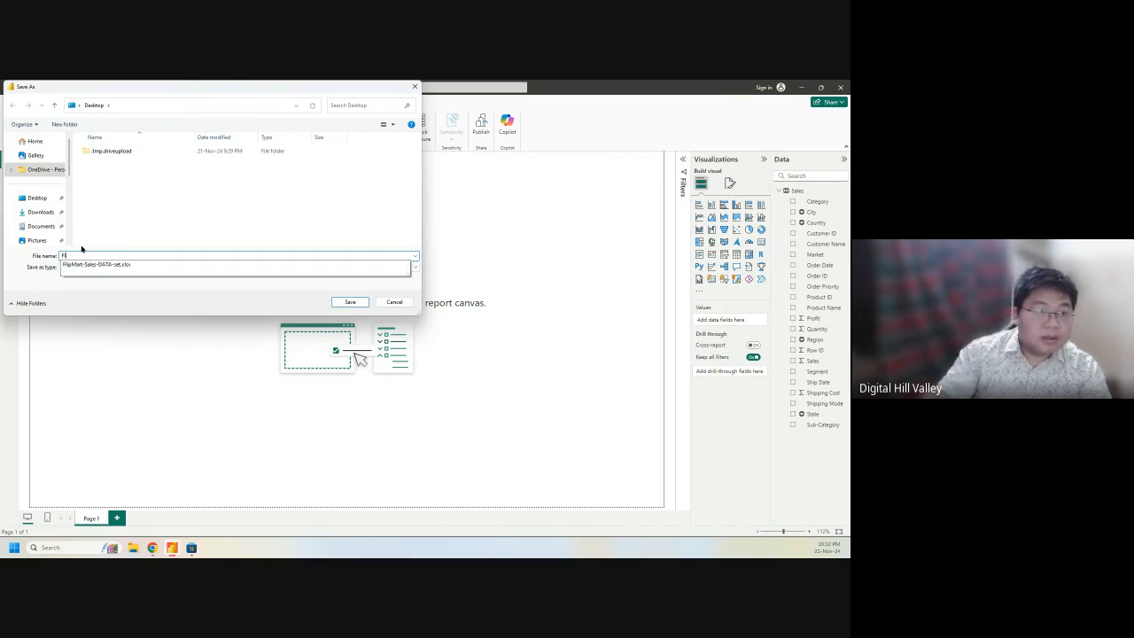
pyautogui.write('ipmart')
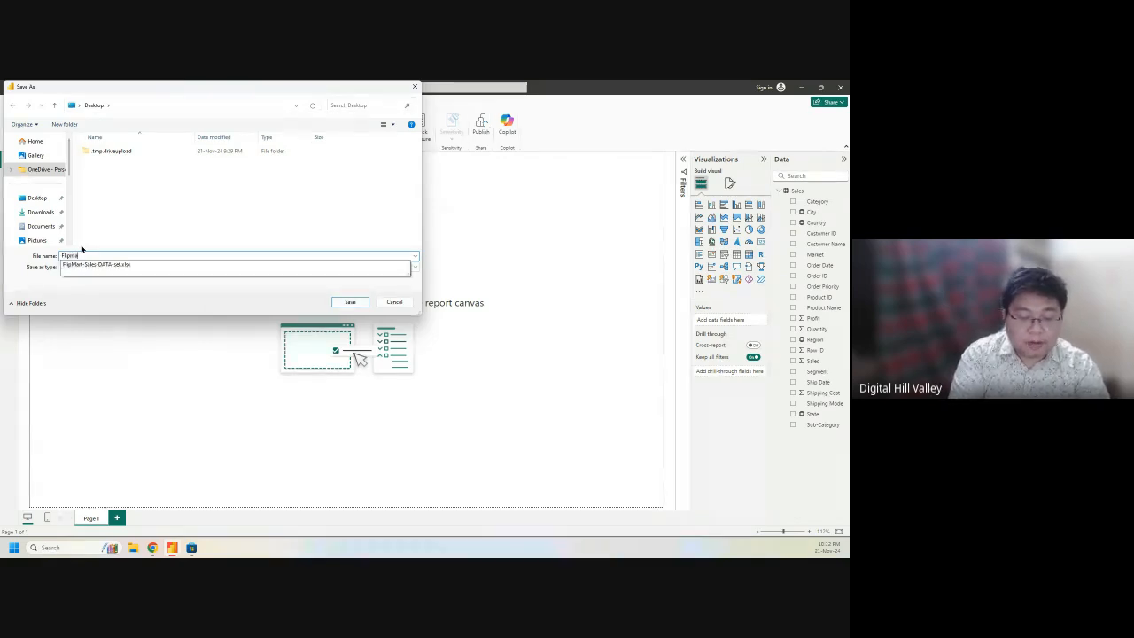
pyautogui.write(' Data')
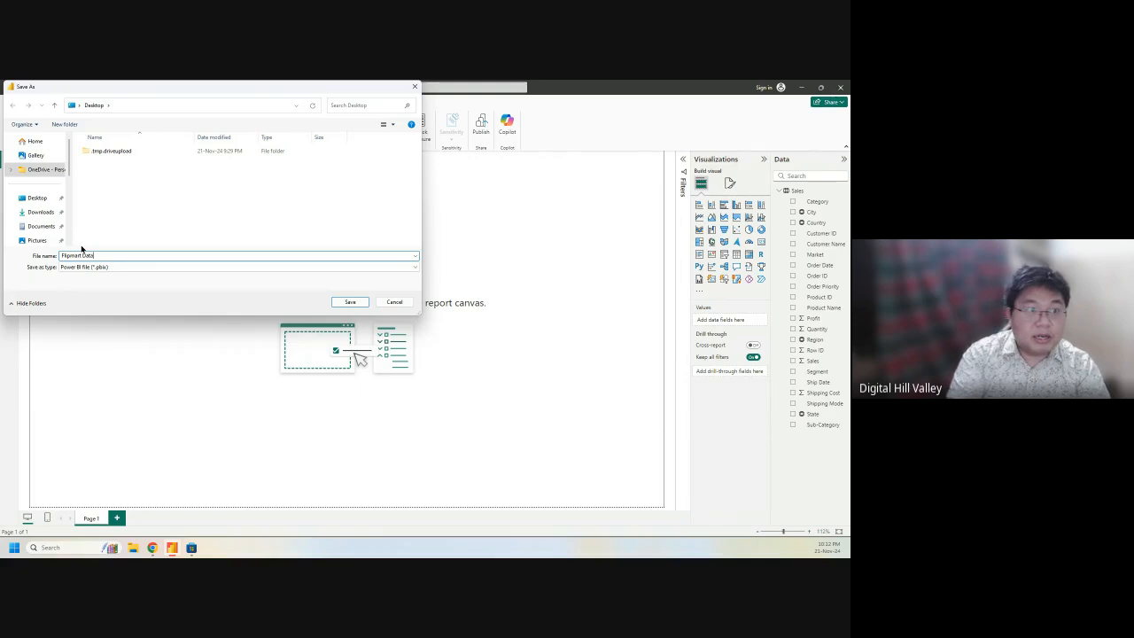
pyautogui.write(' Analysis')
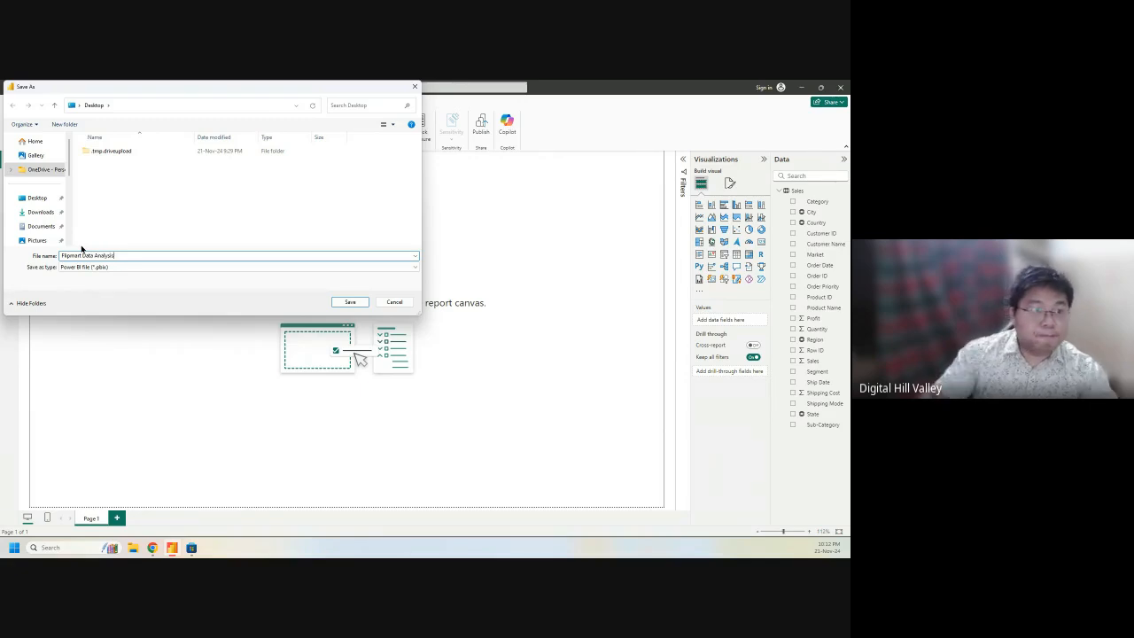
pyautogui.click(358, 303)
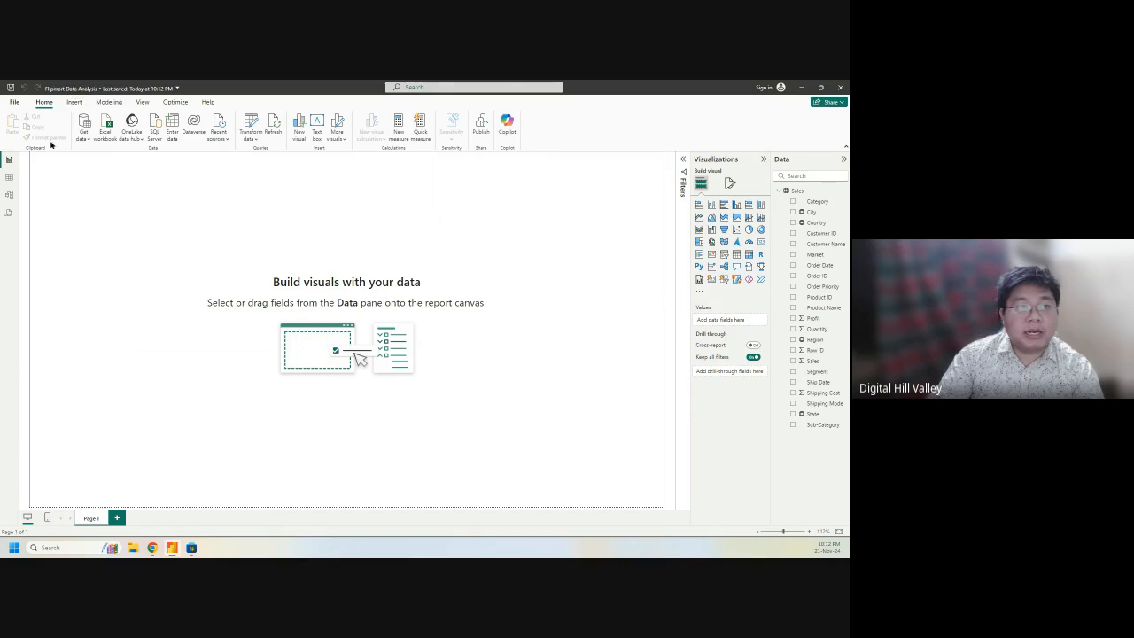
# Step: Close the saved report and examine the Ship Date and Order Date columns of the Sales table in the table view
pyautogui.click(9, 178)
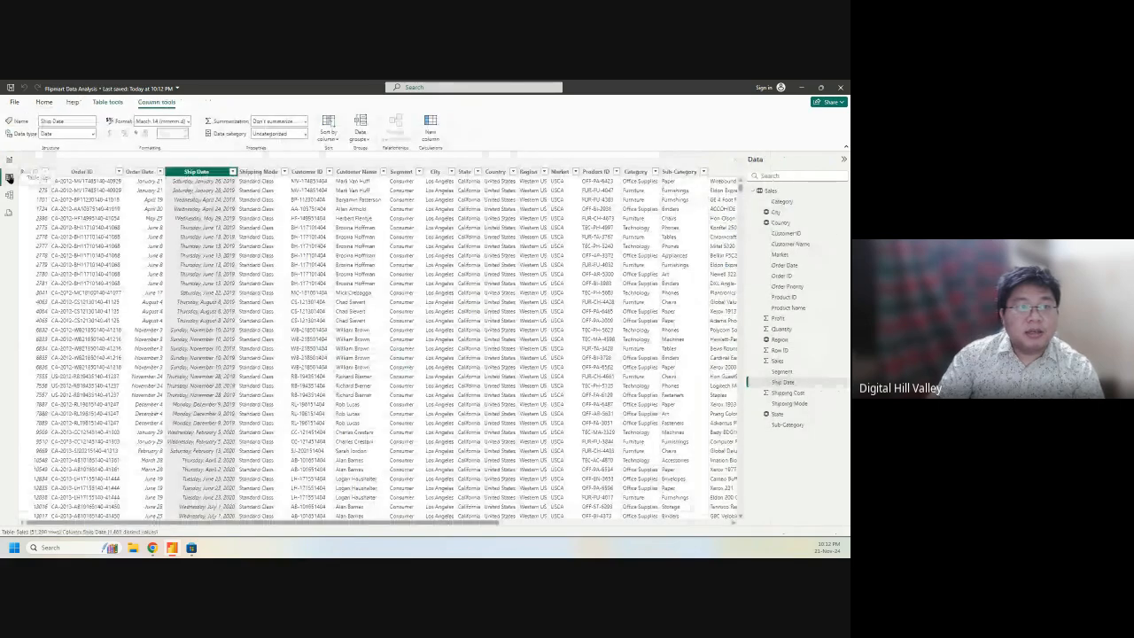
pyautogui.click(840, 86)
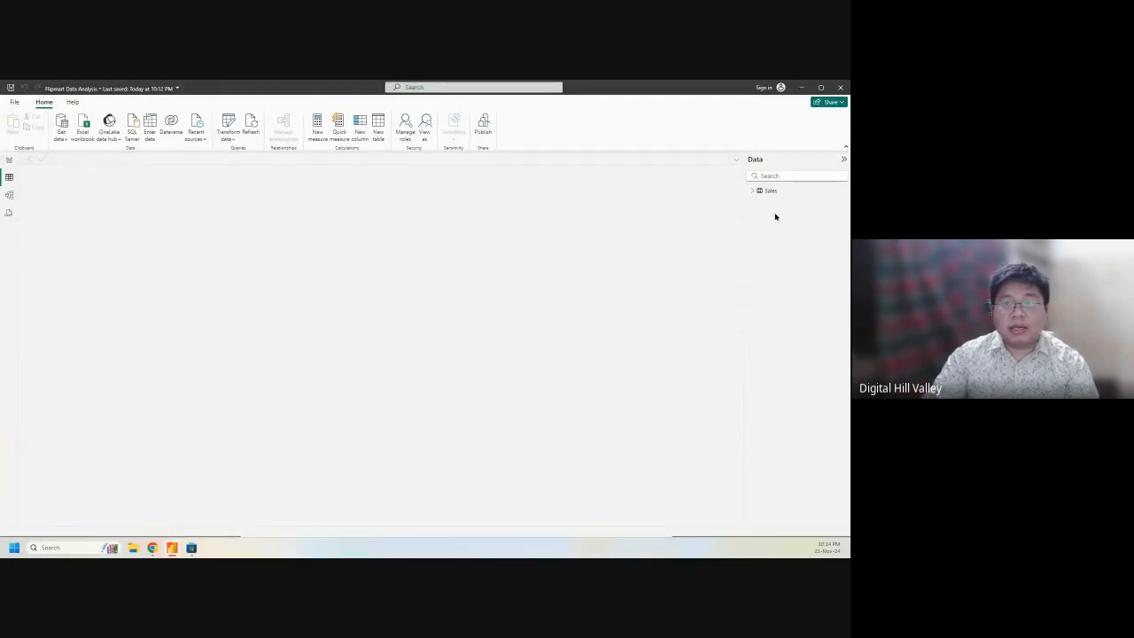
pyautogui.click(784, 191)
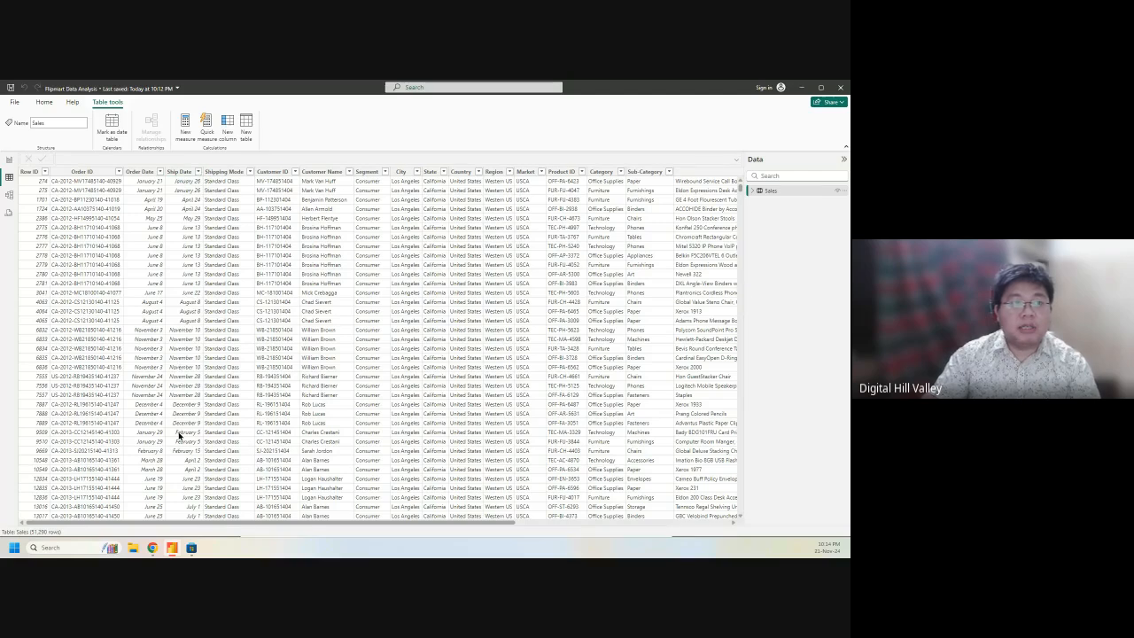
pyautogui.click(181, 172)
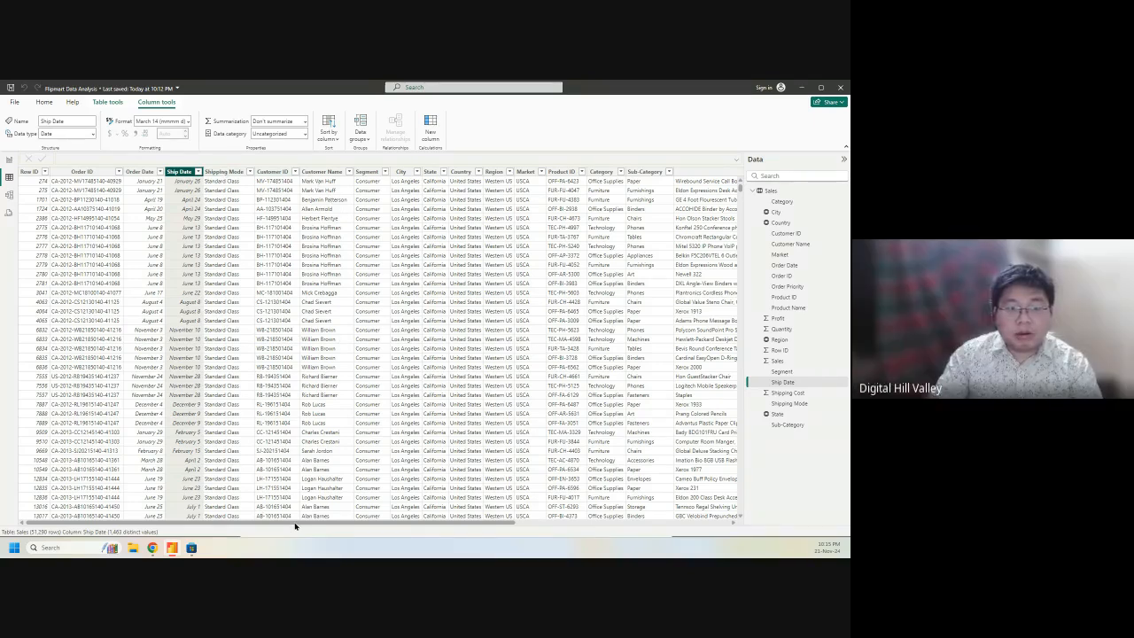
pyautogui.moveTo(298, 523); pyautogui.dragTo(268, 521)
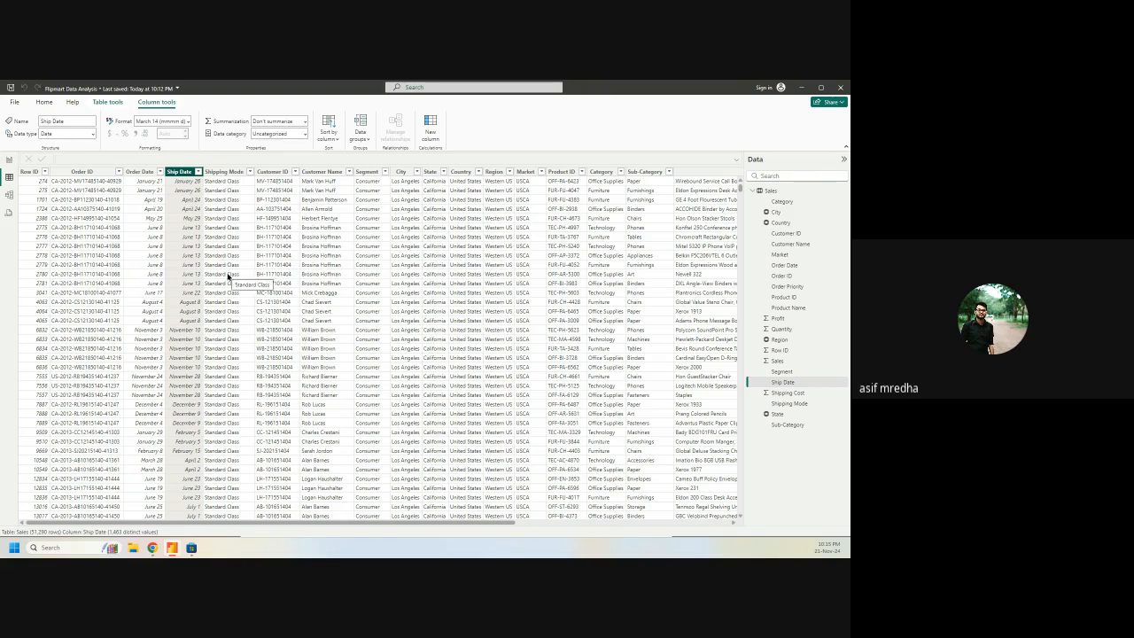
pyautogui.click(145, 172)
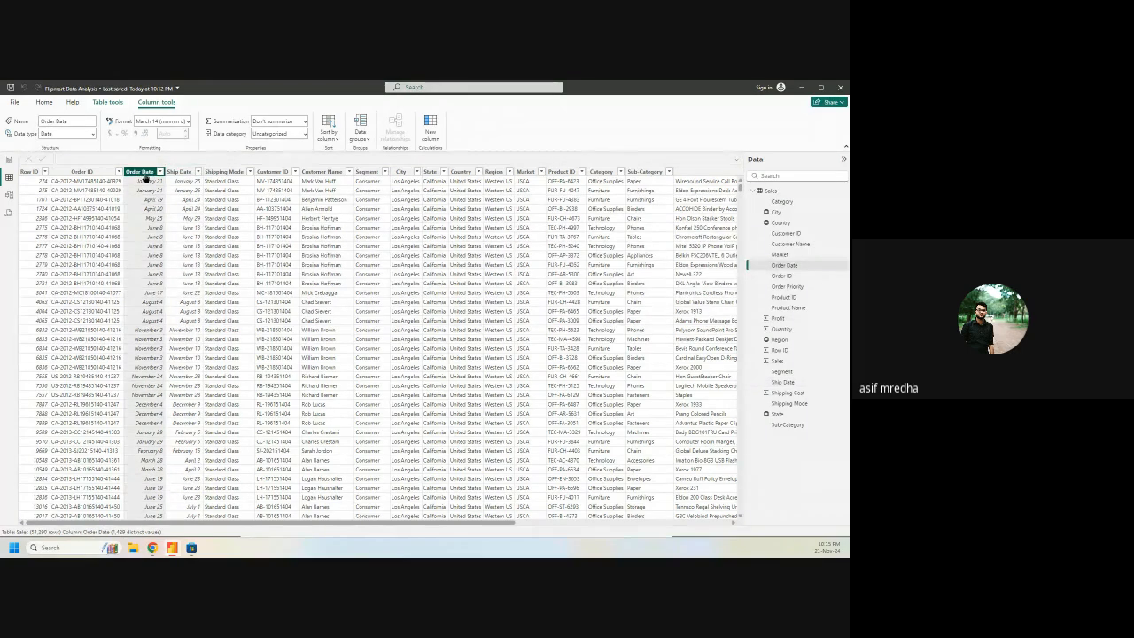
# Step: Return to the report view and rename Page 1 as Executive Dashboard
pyautogui.click(9, 161)
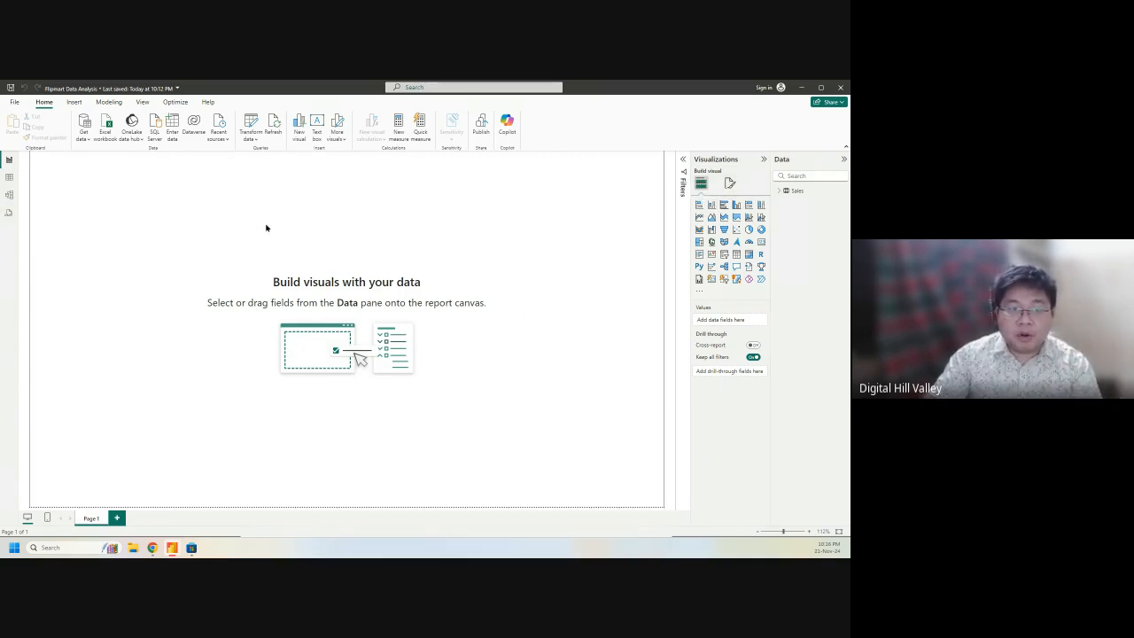
pyautogui.doubleClick(86, 519)
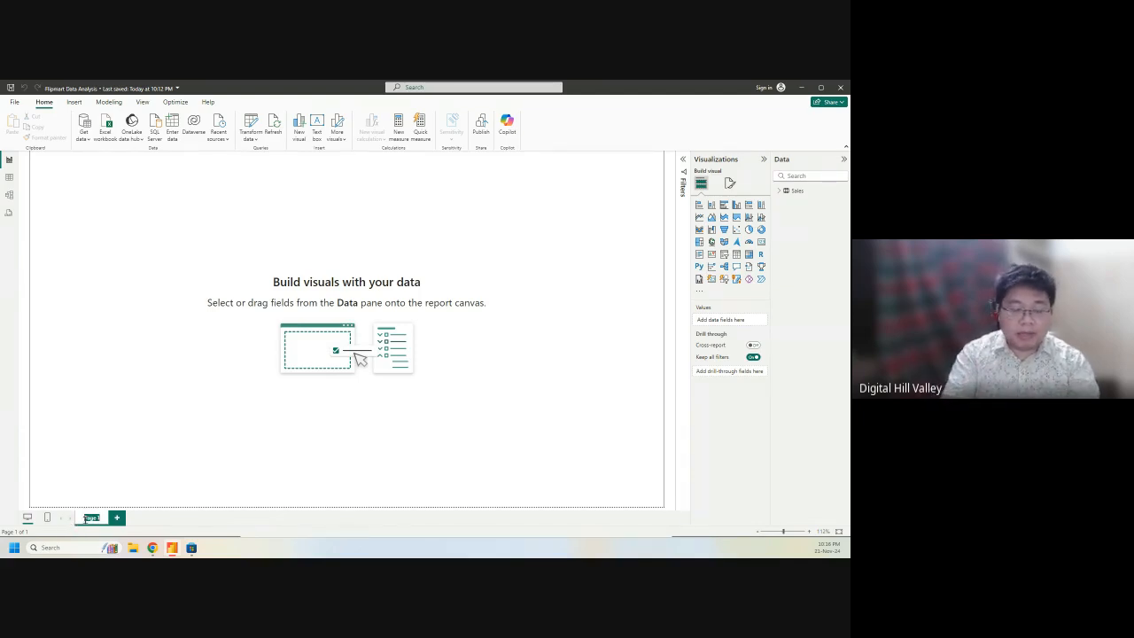
pyautogui.write('Executive')
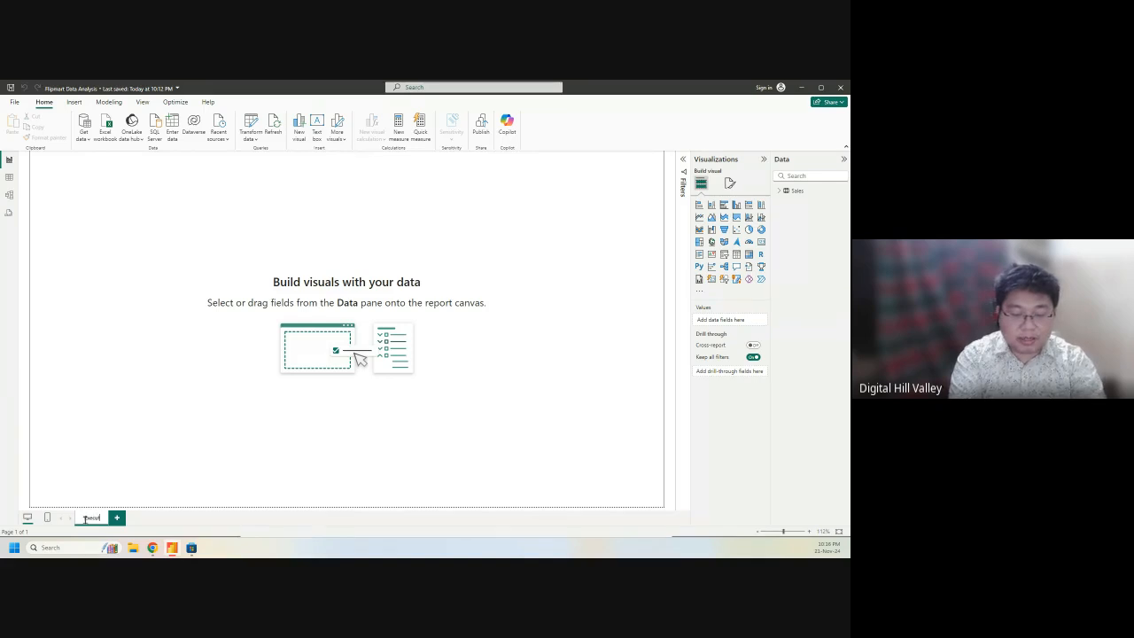
pyautogui.write(' Dashboa')
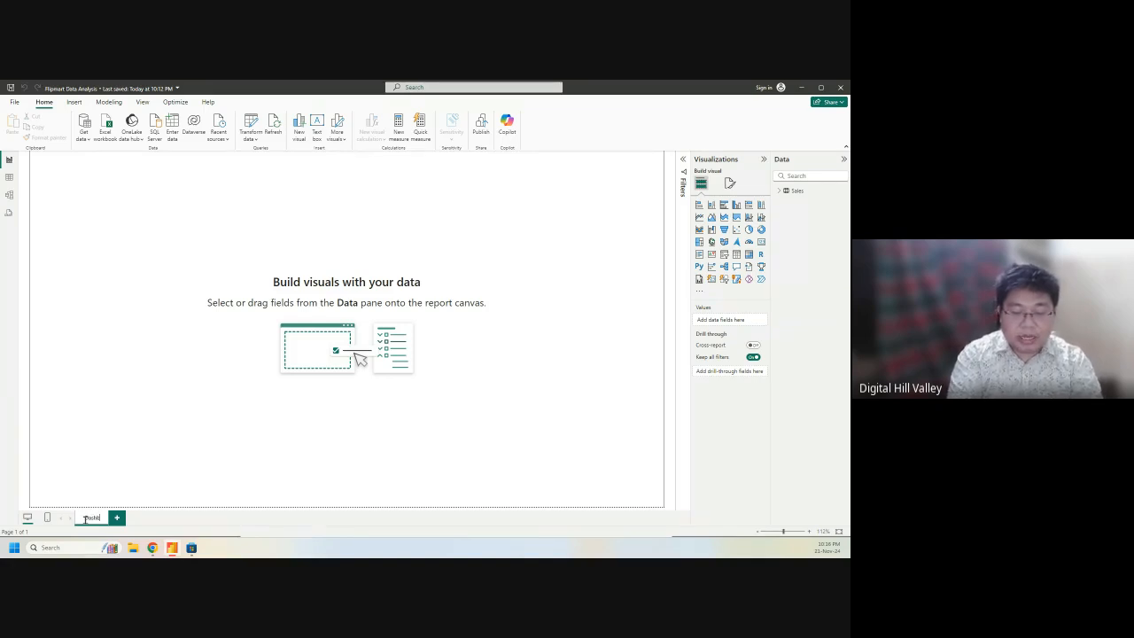
pyautogui.press('Return')
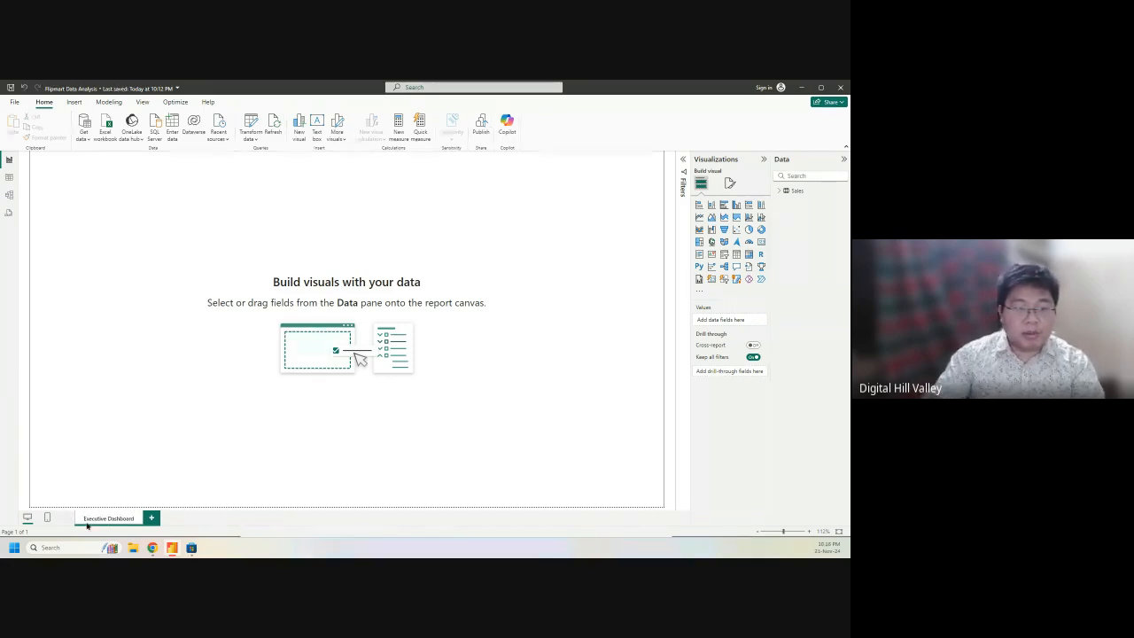
# Step: Add two new pages after the Executive Dashboard page
pyautogui.click(153, 518)
pyautogui.click(184, 518)
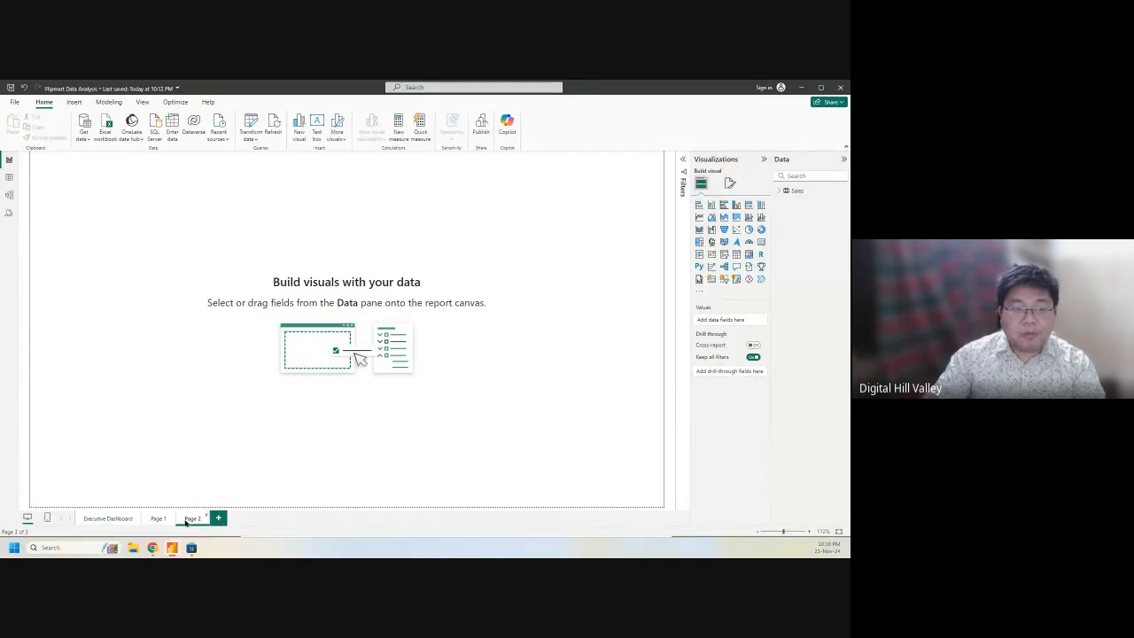
# Step: Delete the extra Page 1 and Page 2, keeping only the Executive Dashboard page
pyautogui.click(167, 518)
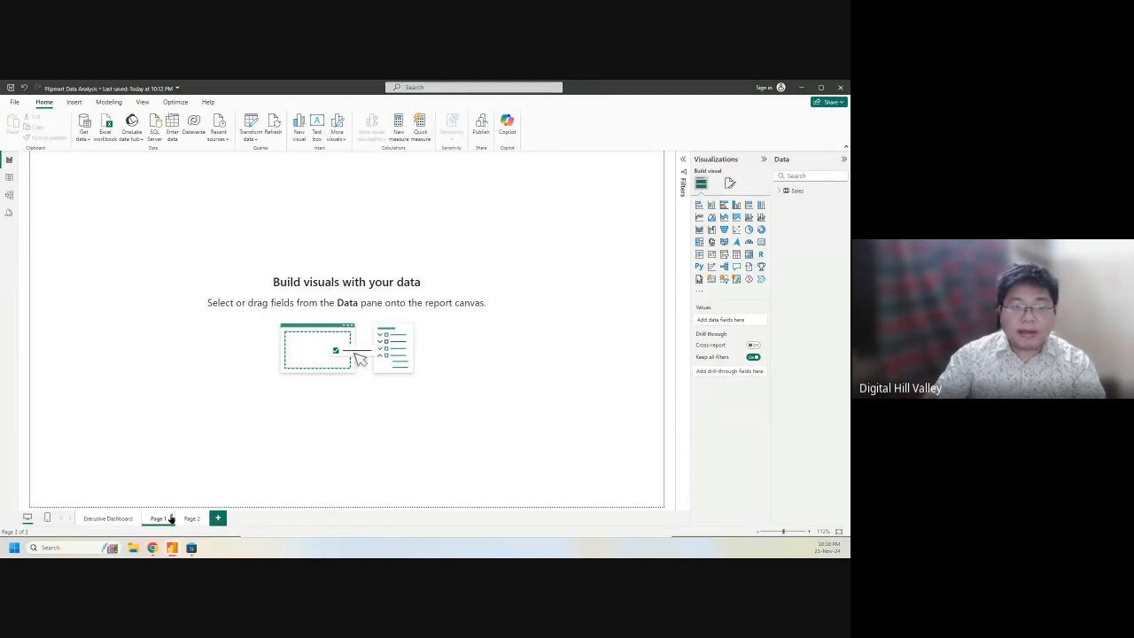
pyautogui.click(173, 518)
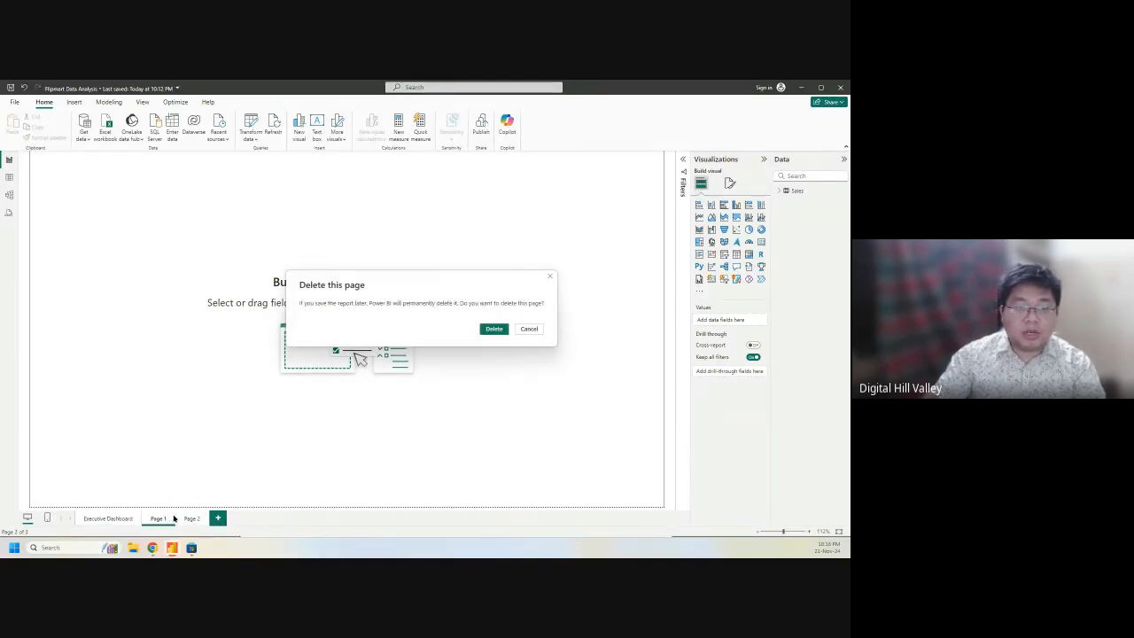
pyautogui.click(501, 329)
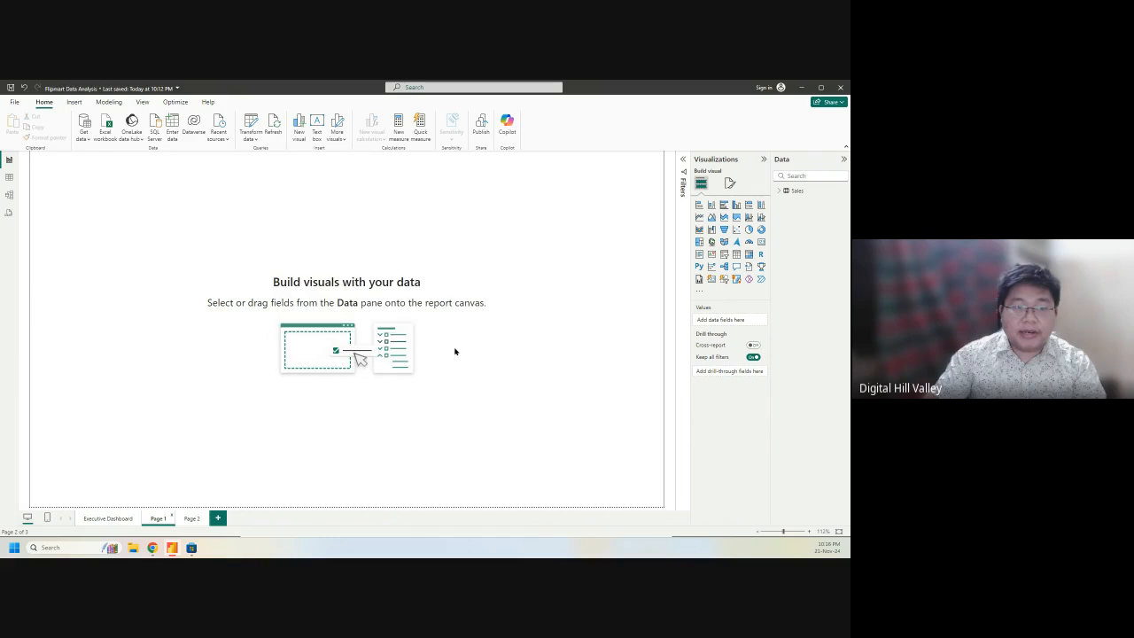
pyautogui.click(174, 518)
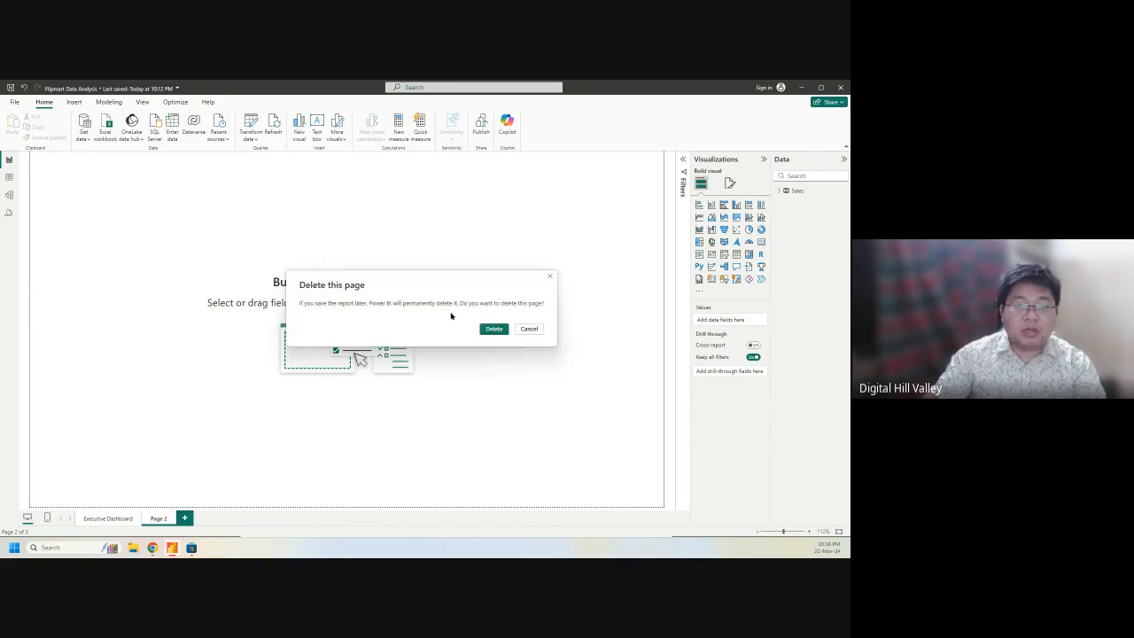
pyautogui.click(501, 330)
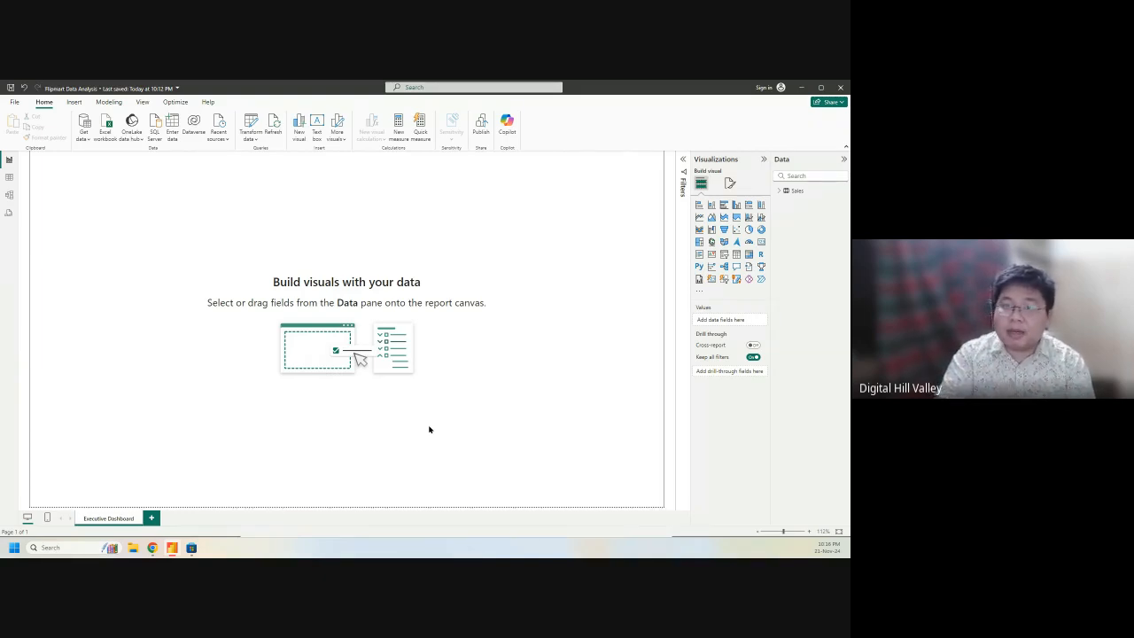
# Step: Expand the Sales table's fields, check the City column's data category in the table view, and return to the report view
pyautogui.click(780, 191)
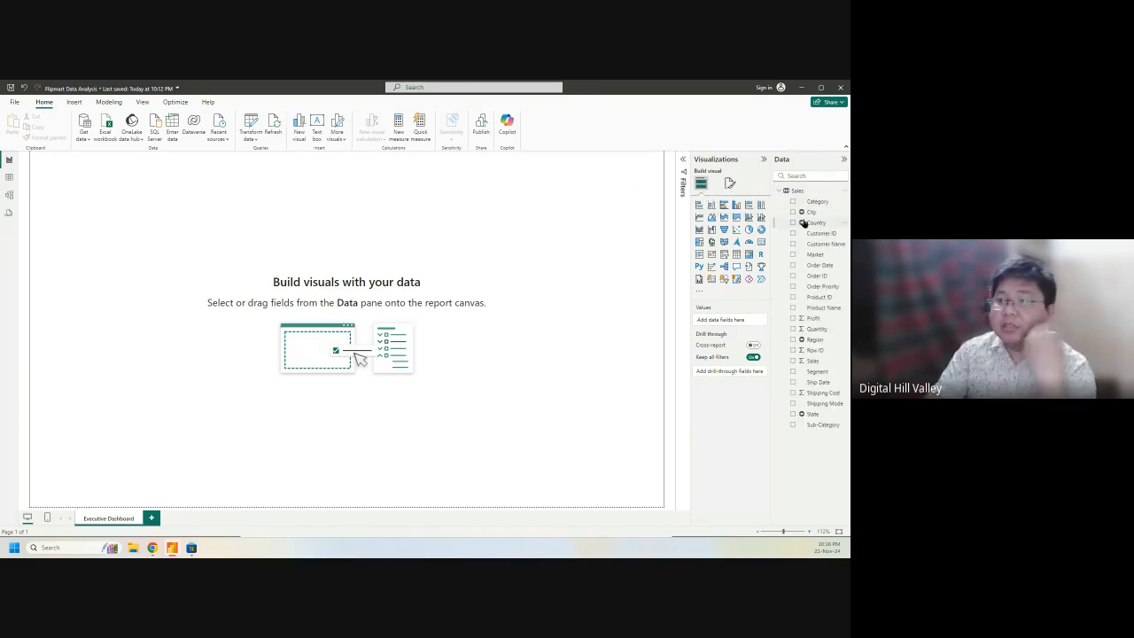
pyautogui.click(9, 177)
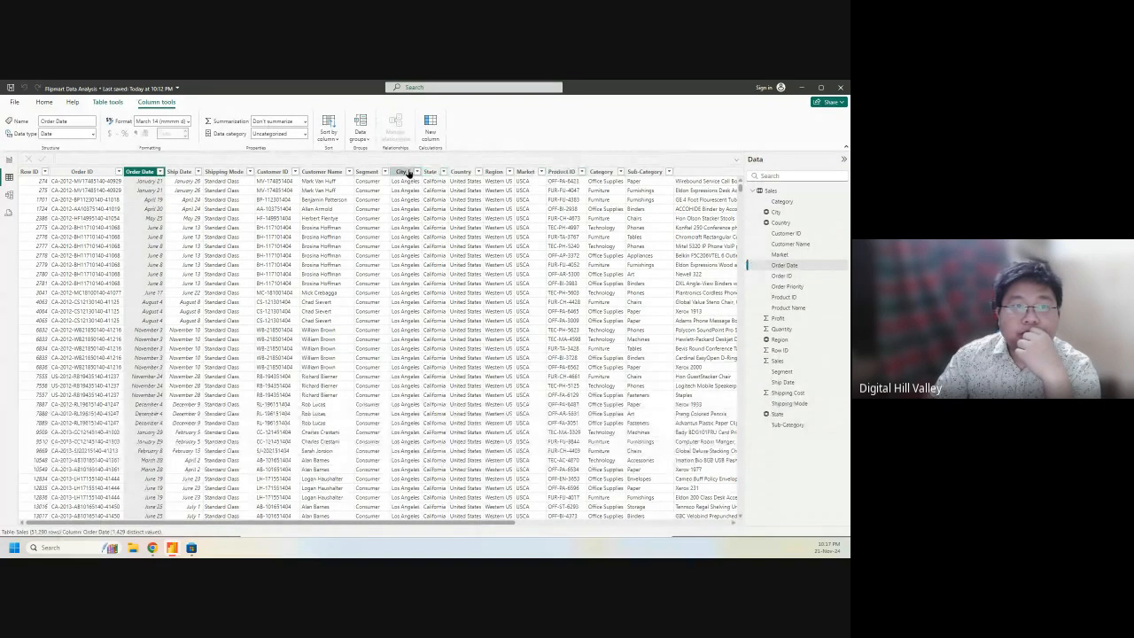
pyautogui.click(403, 172)
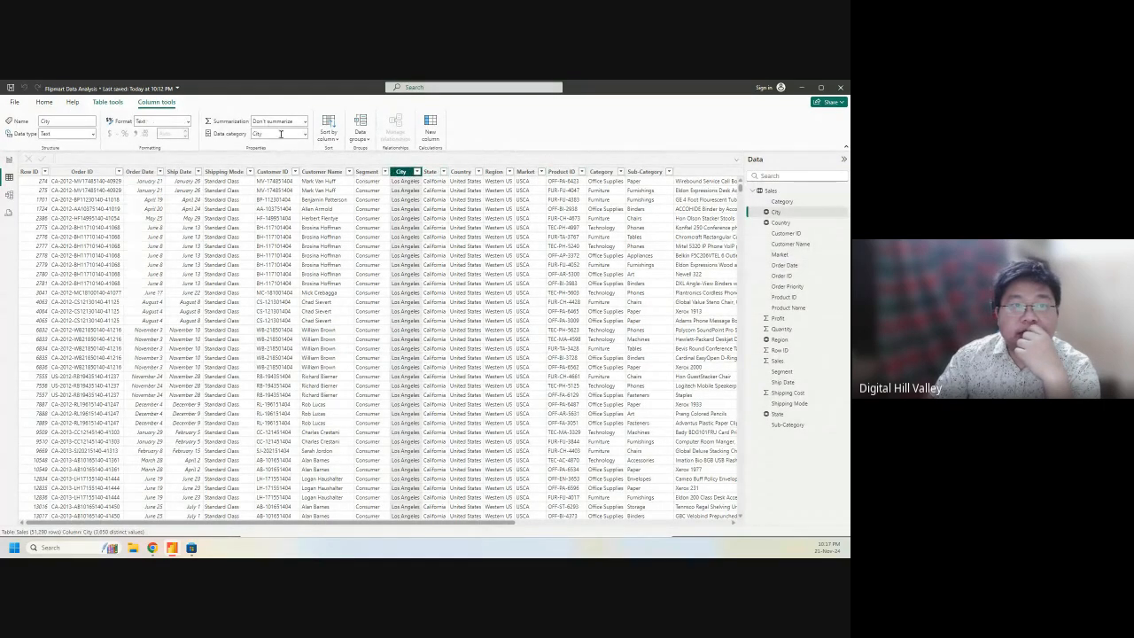
pyautogui.click(9, 160)
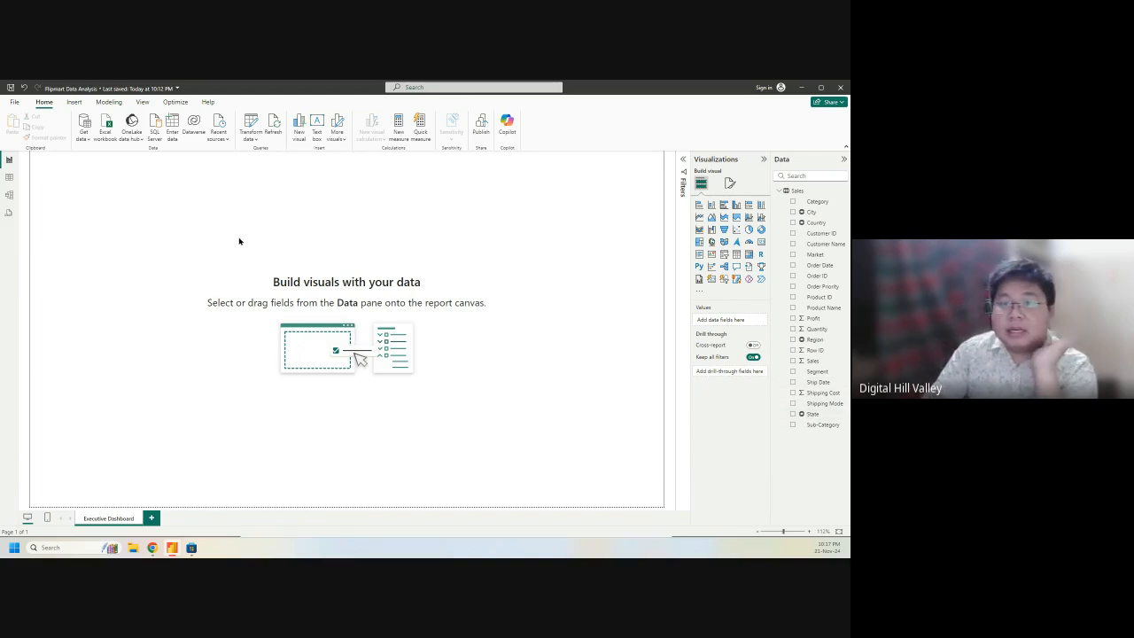
# Step: Open the program options and examine the current file's Data Load settings, including relationships and time intelligence
pyautogui.click(14, 103)
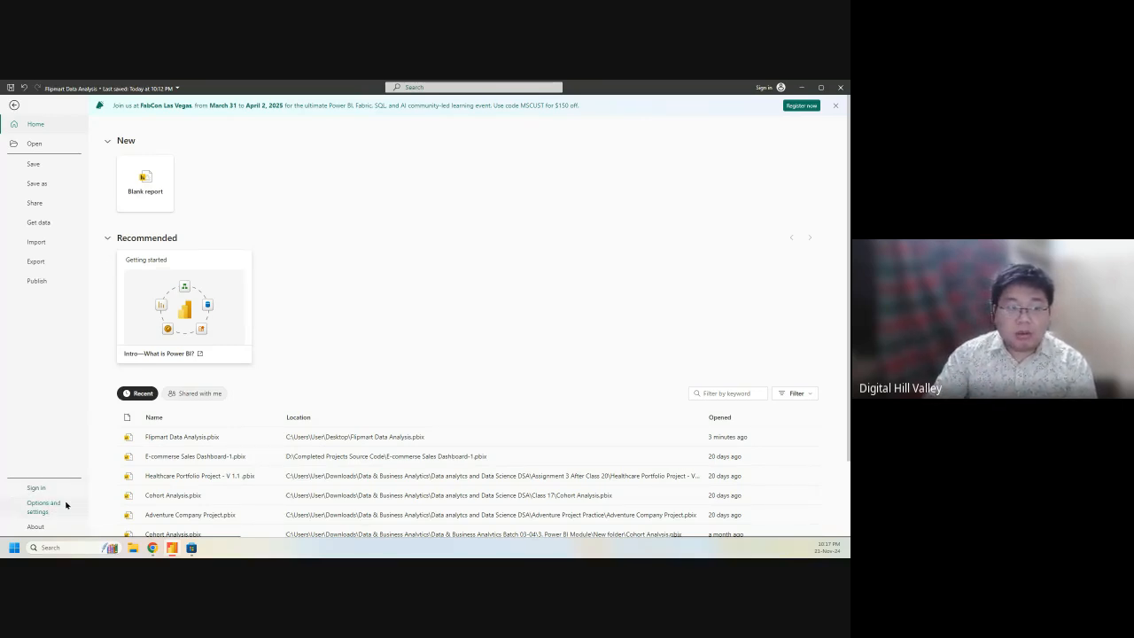
pyautogui.click(14, 105)
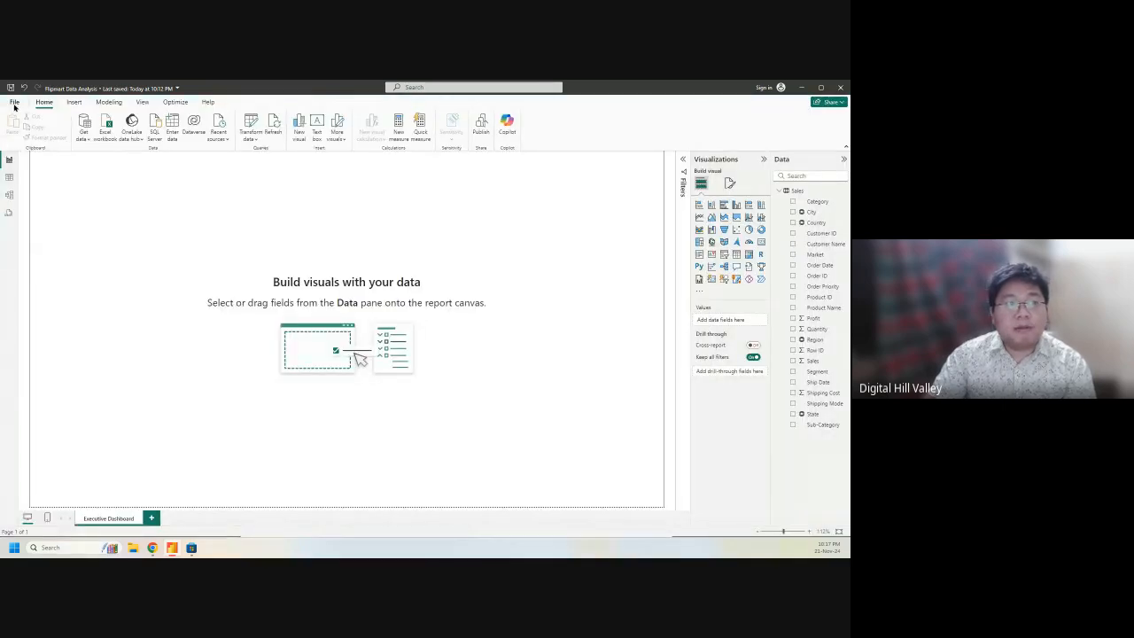
pyautogui.click(14, 103)
pyautogui.click(39, 505)
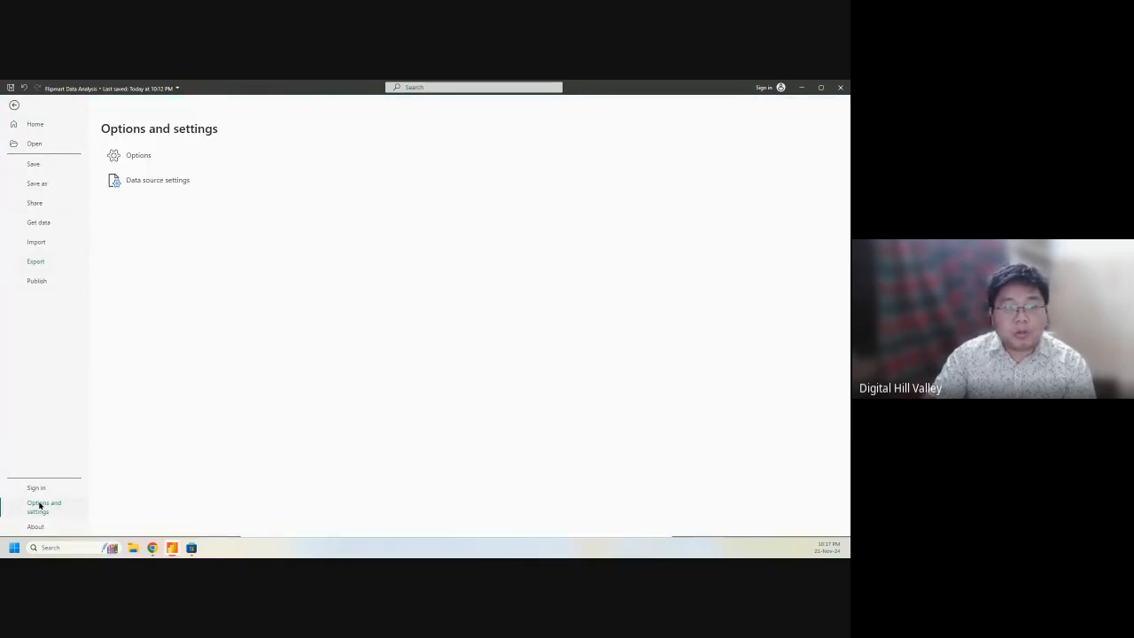
pyautogui.press('Escape')
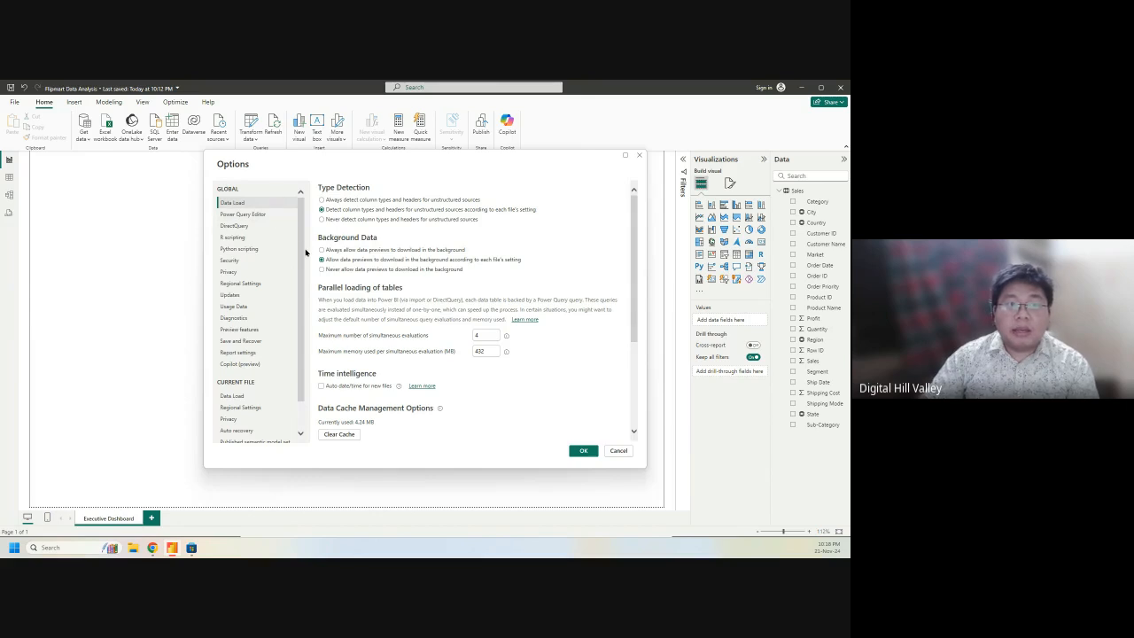
pyautogui.scroll(-2, 283, 283)
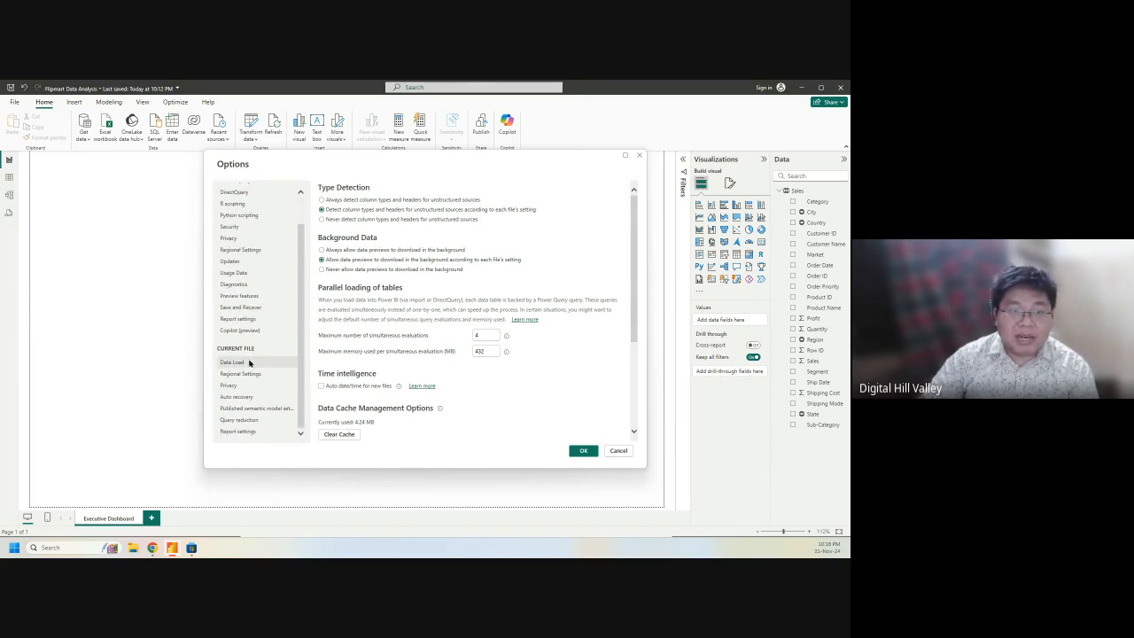
pyautogui.click(249, 363)
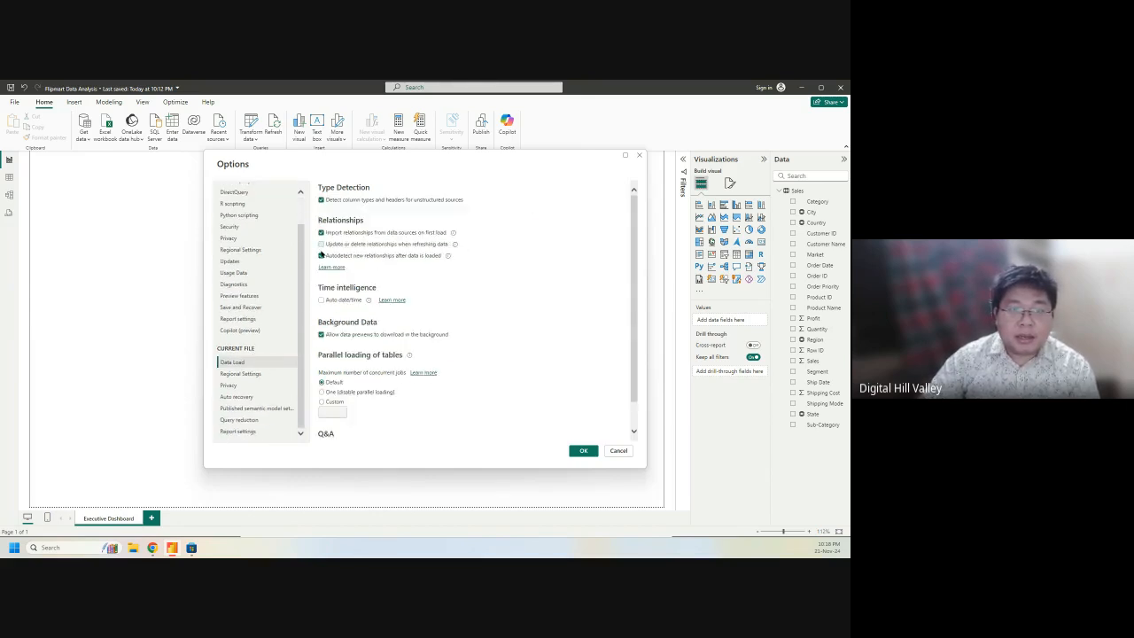
pyautogui.scroll(-1, 355, 319)
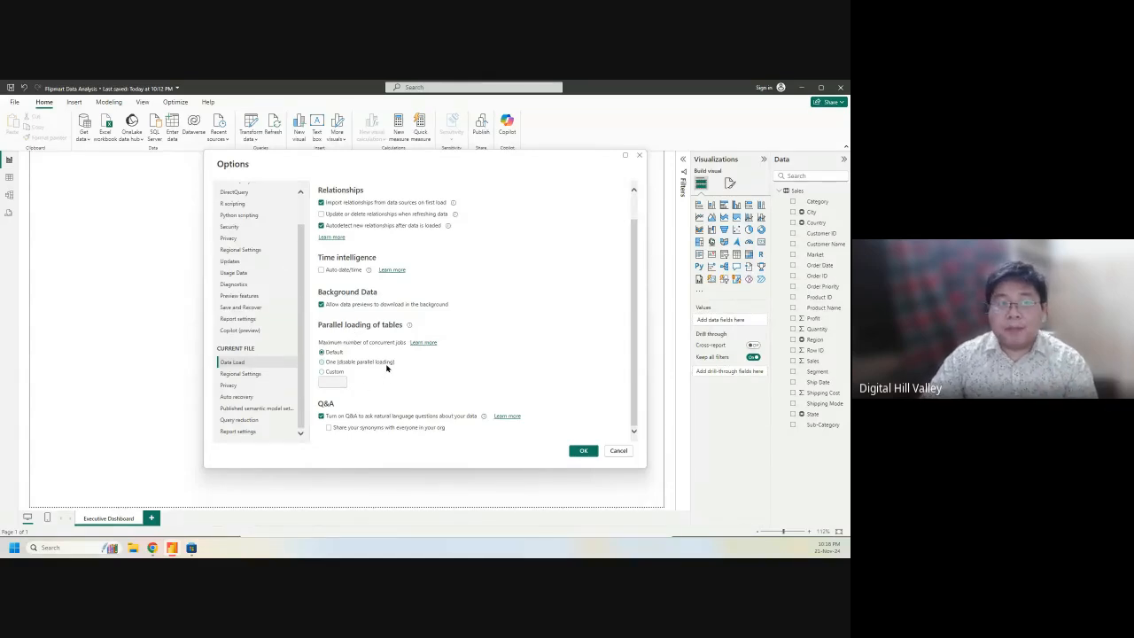
# Step: Examine the global Security options for map visuals and the global Data Load options, and close the options without changes
pyautogui.scroll(2, 280, 321)
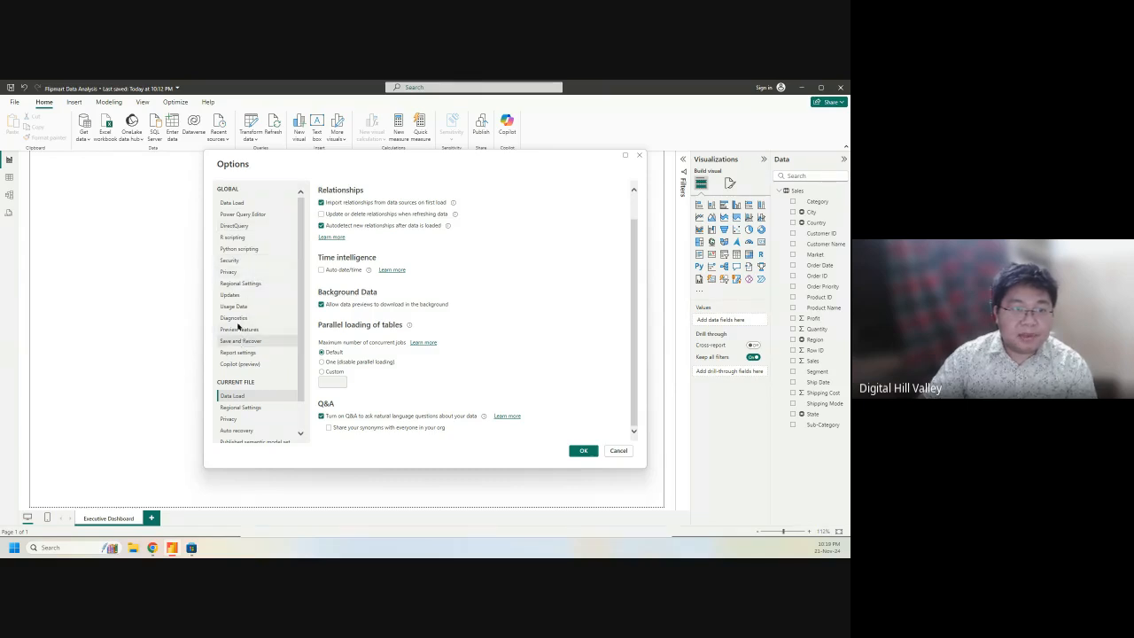
pyautogui.click(234, 271)
pyautogui.click(245, 260)
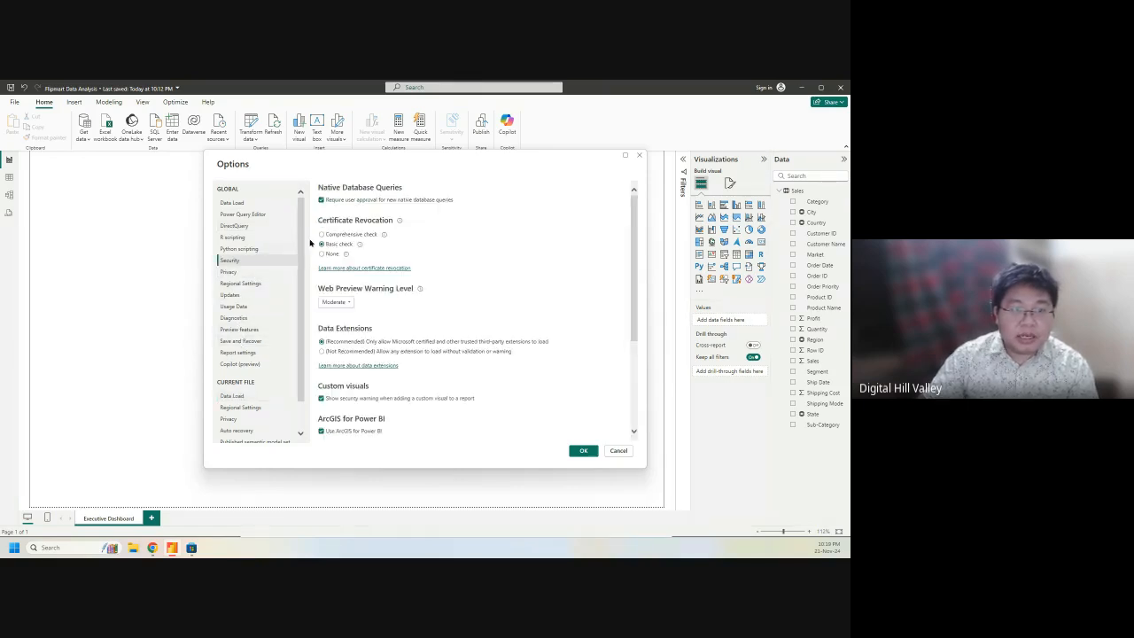
pyautogui.scroll(-3, 380, 279)
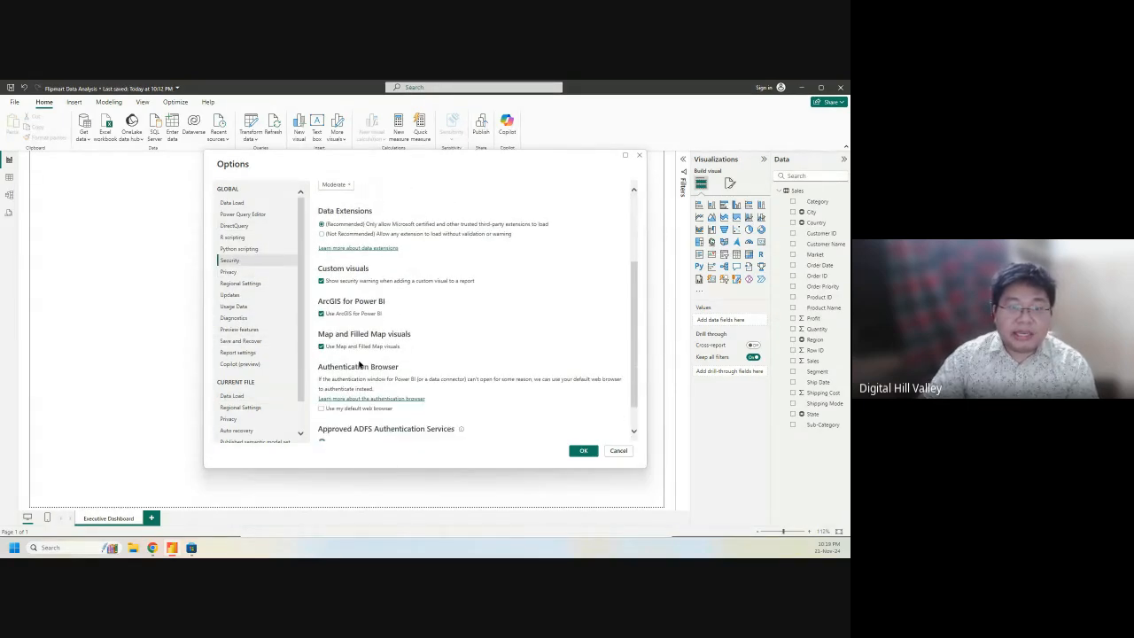
pyautogui.scroll(-1, 319, 333)
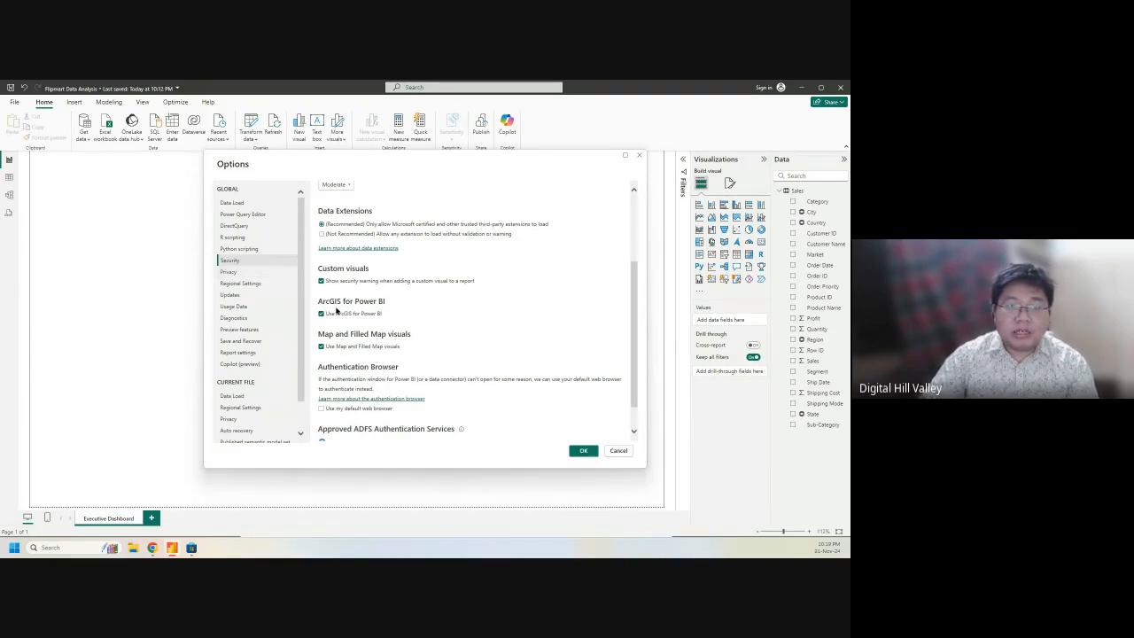
pyautogui.click(233, 203)
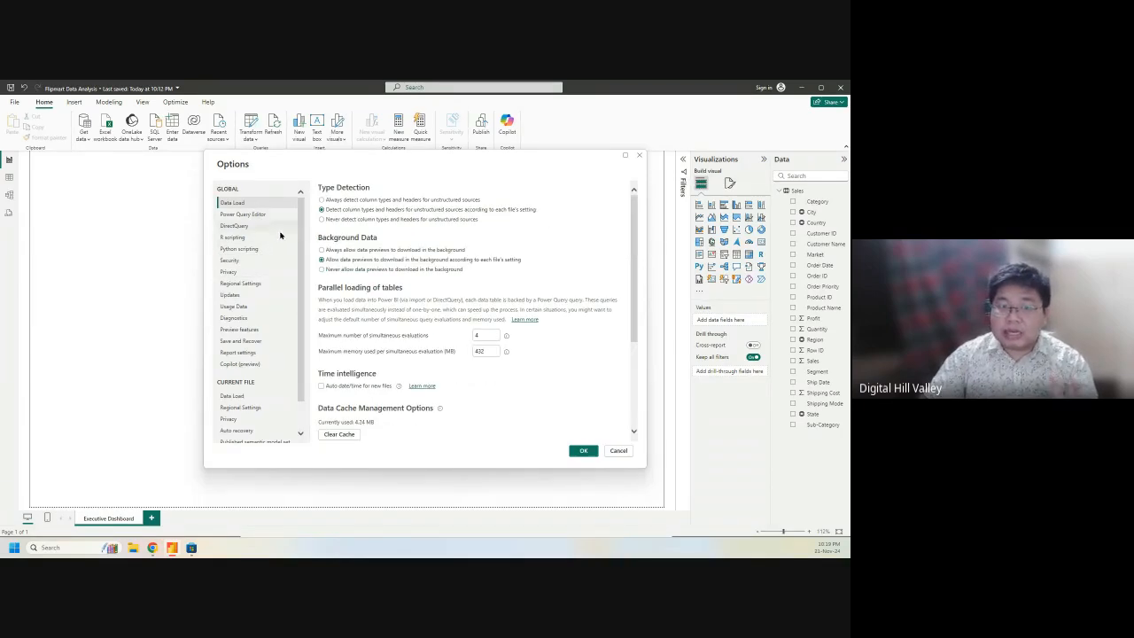
pyautogui.scroll(-5, 407, 352)
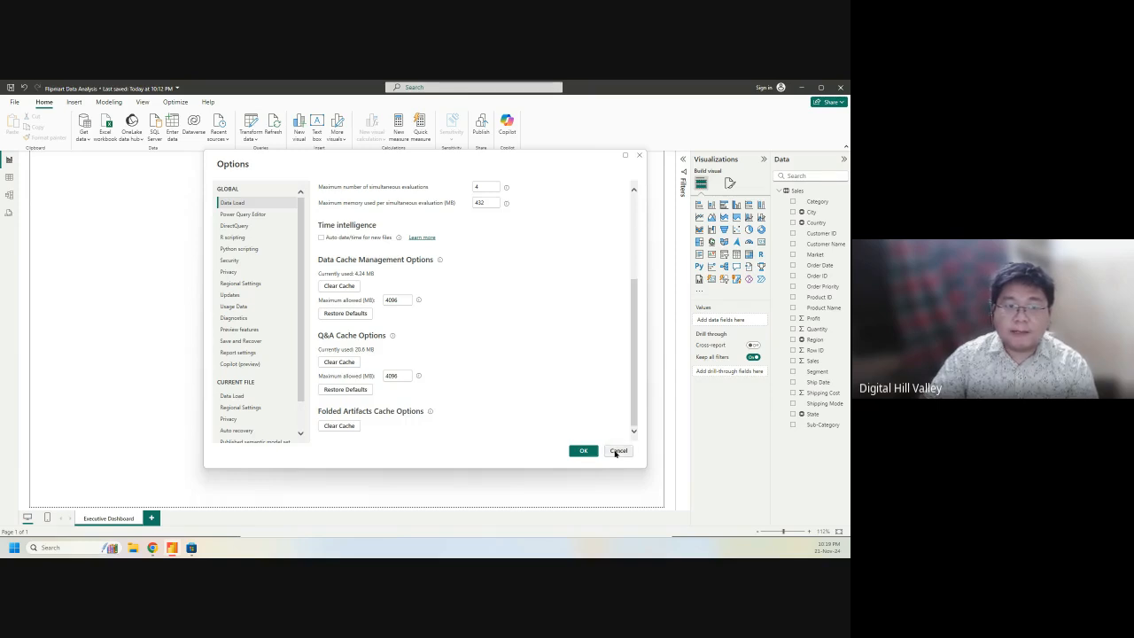
pyautogui.click(618, 451)
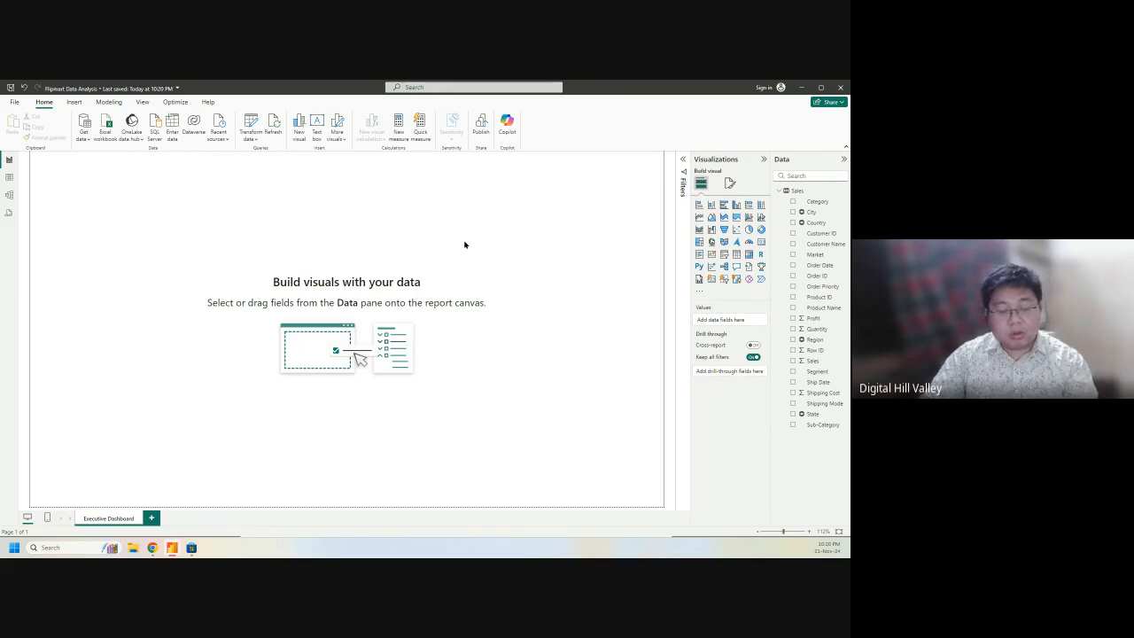
# Step: Save the Flipmart Data Analysis report and close it
pyautogui.click(14, 102)
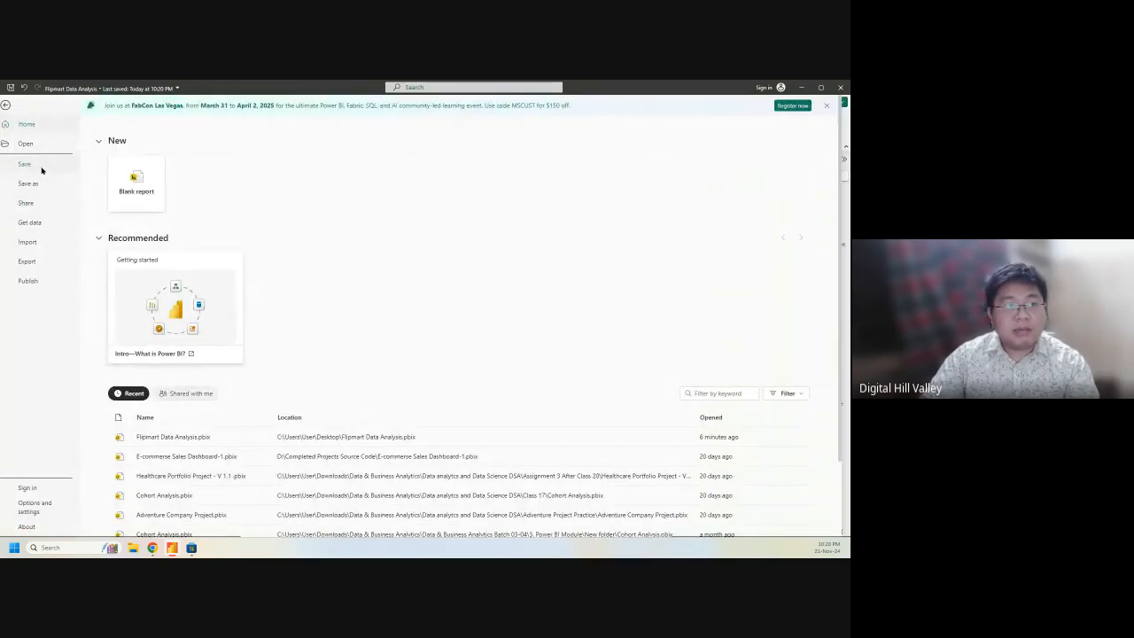
pyautogui.press('Escape')
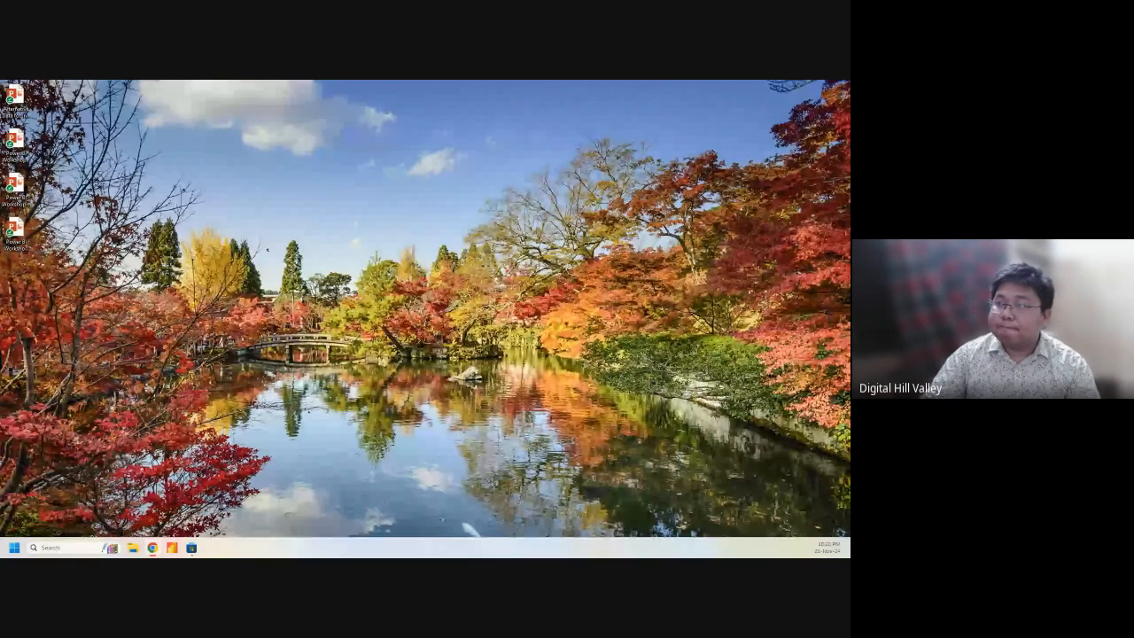
# Step: Switch to the Google Meet call, close the in-call messages, and stop presenting the screen
pyautogui.hotkey('alt', 'Tab')
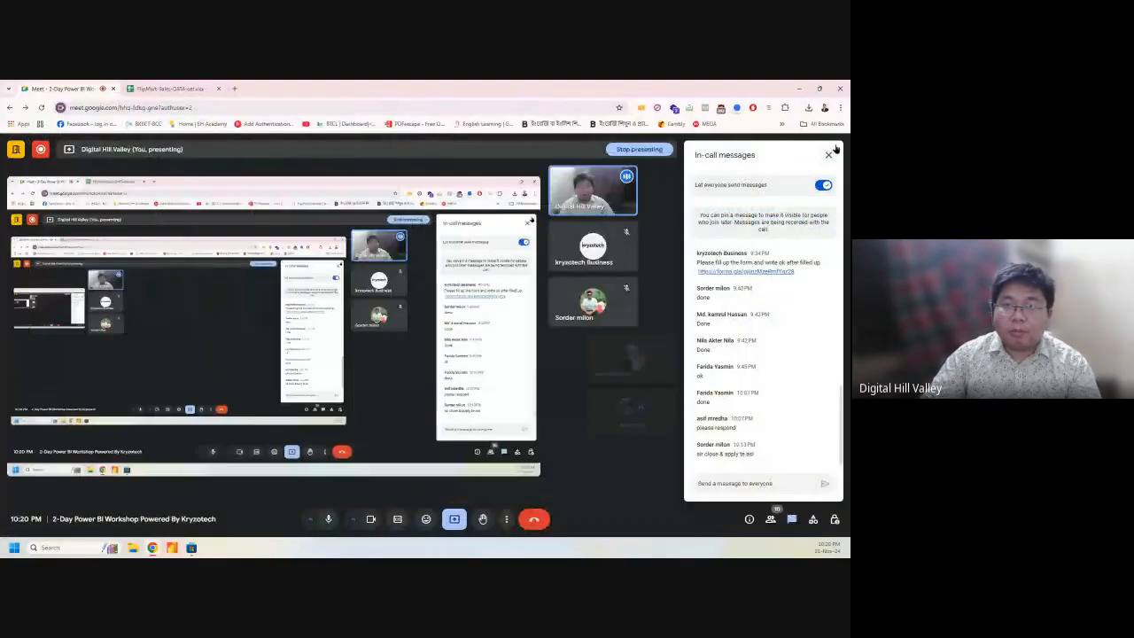
pyautogui.click(828, 154)
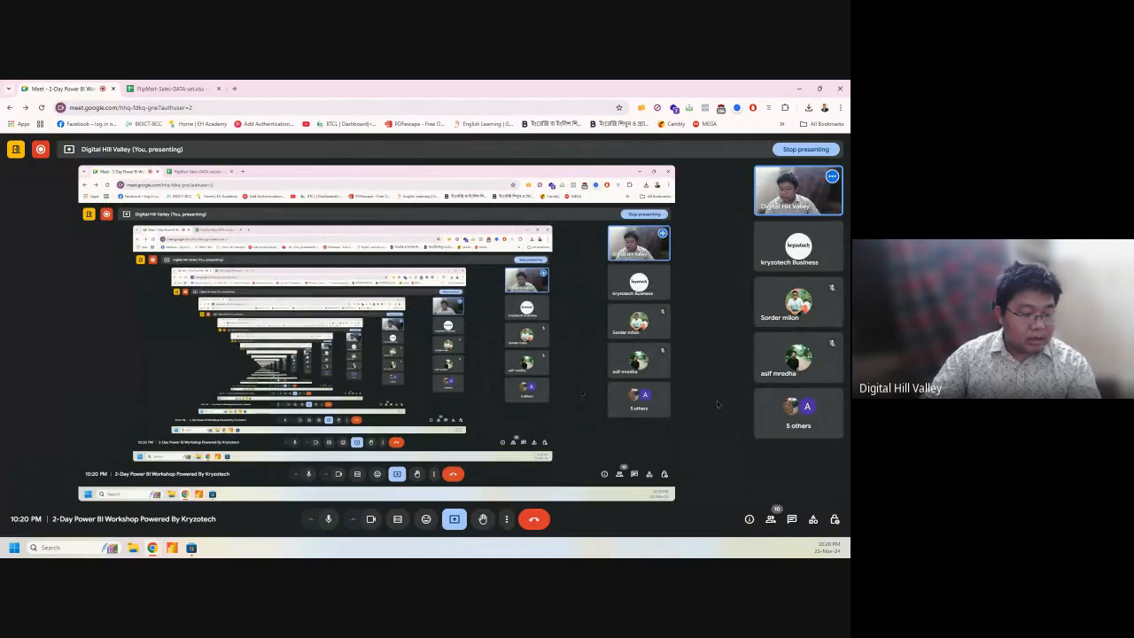
pyautogui.click(458, 521)
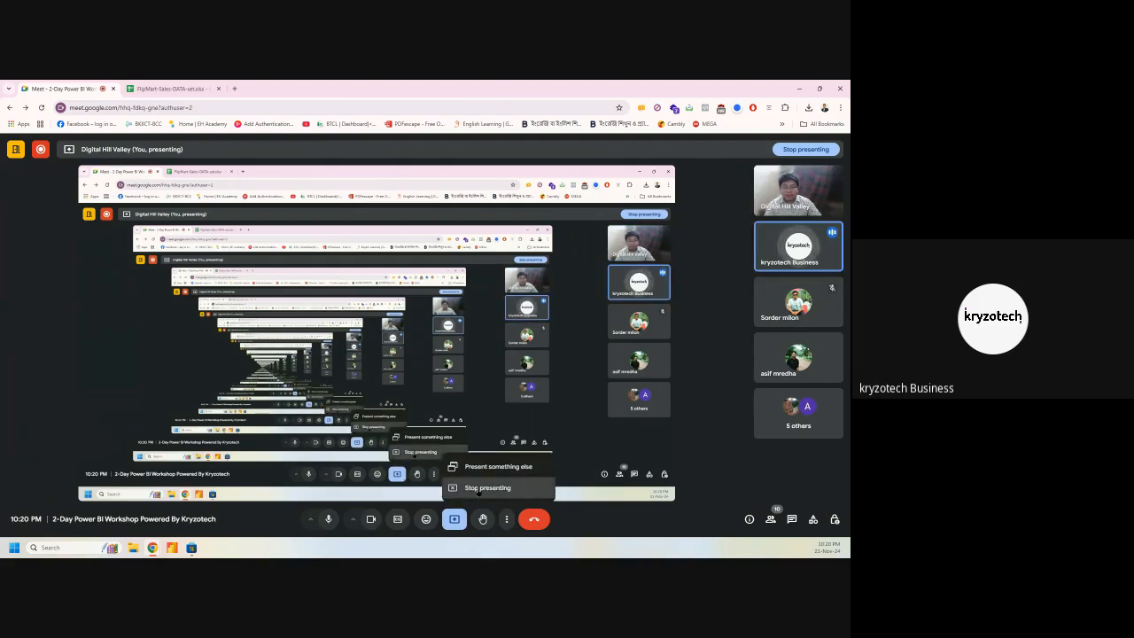
pyautogui.click(478, 490)
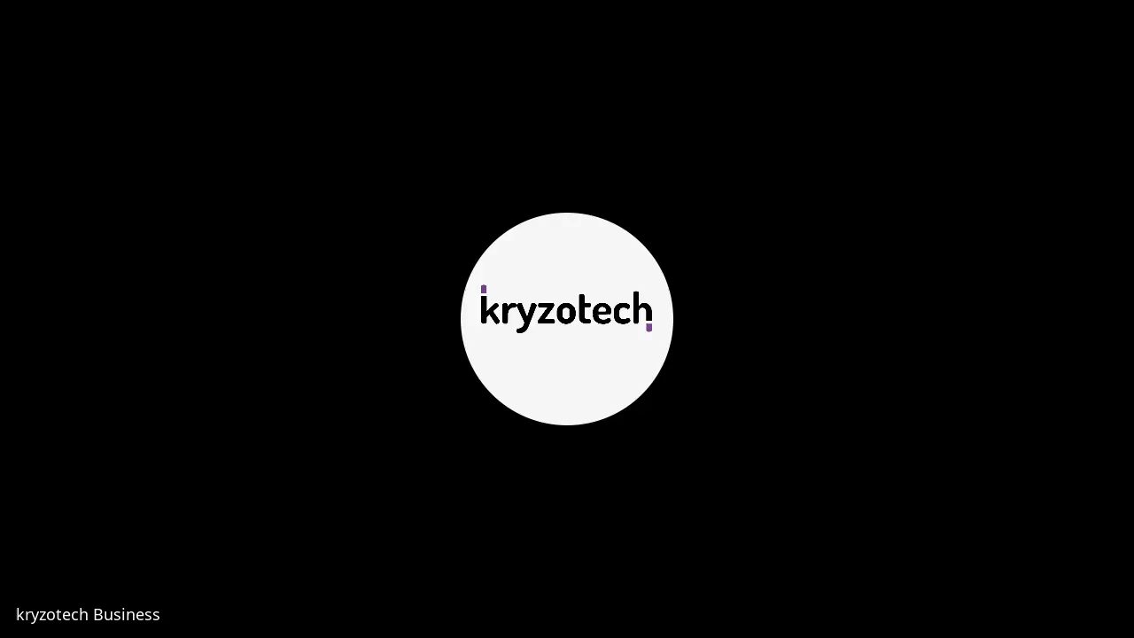